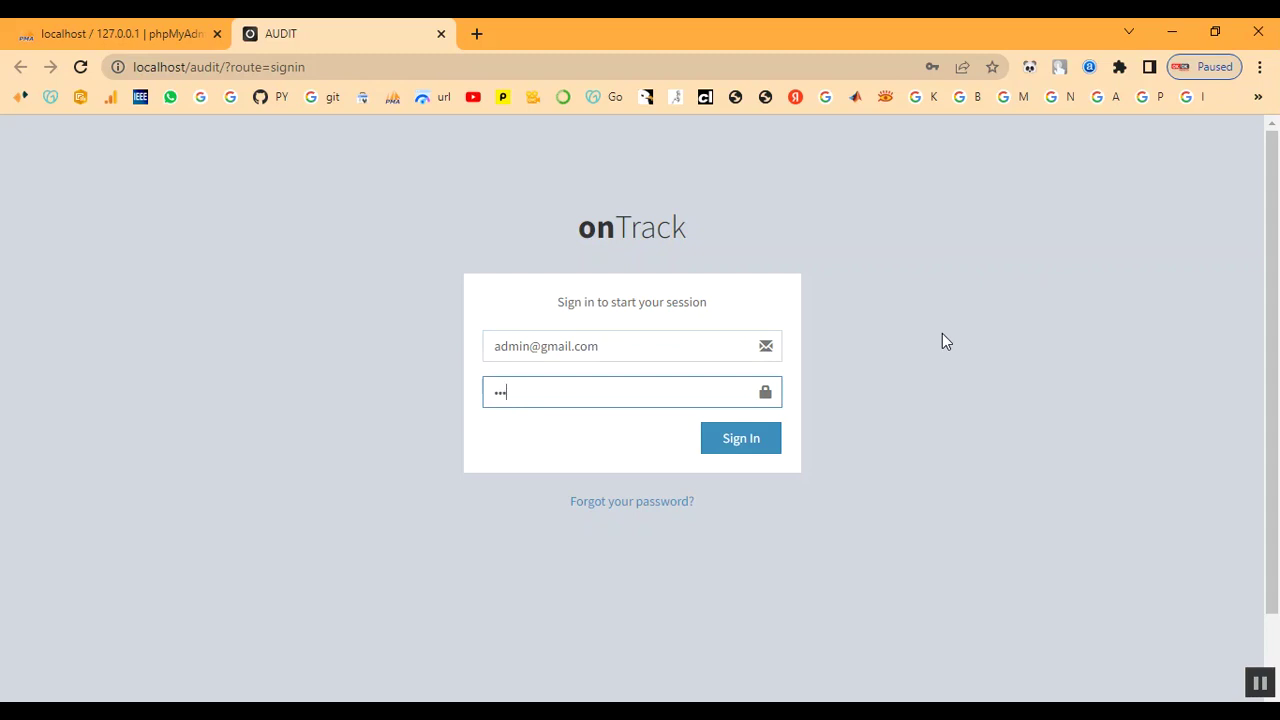
Step: Sign in as admin without saving the password, then review the dashboard's assets, licenses, projects and clients
{"action": "type", "text": "••"}
{"action": "left_click", "coordinate": [766, 443]}
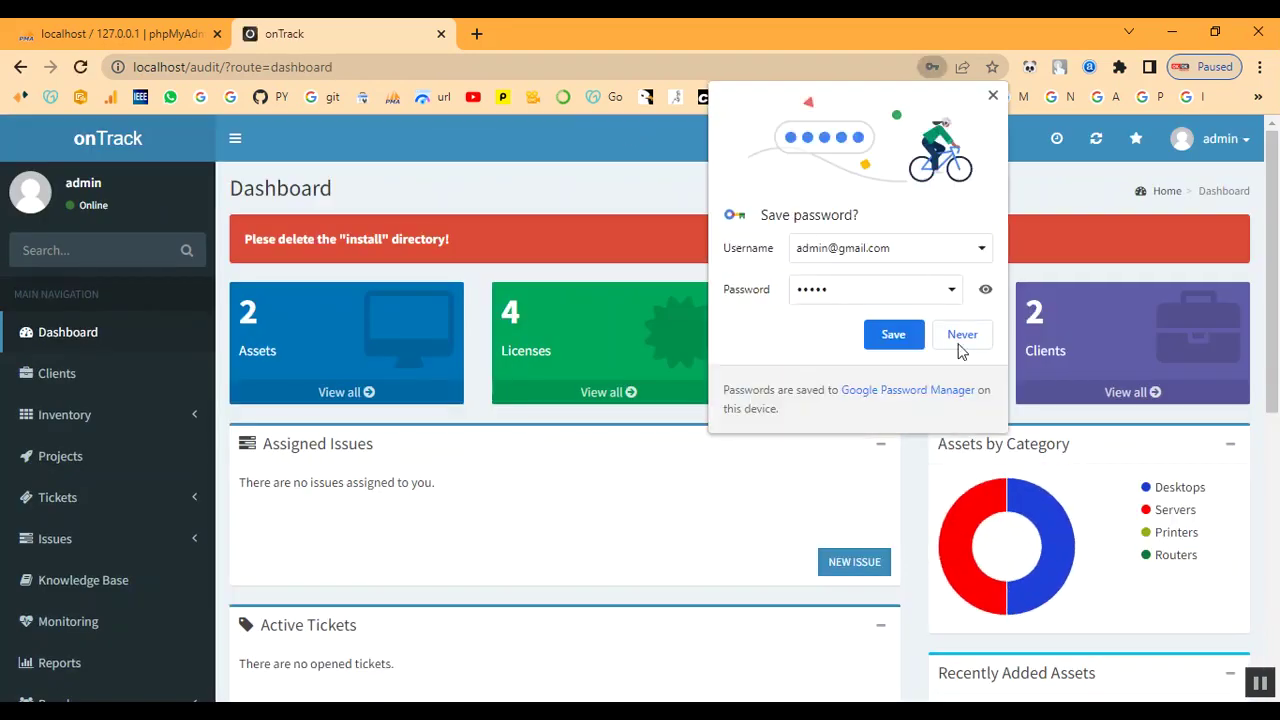
{"action": "left_click", "coordinate": [962, 335]}
{"action": "scroll", "coordinate": [651, 494], "scroll_direction": "down", "scroll_amount": 5}
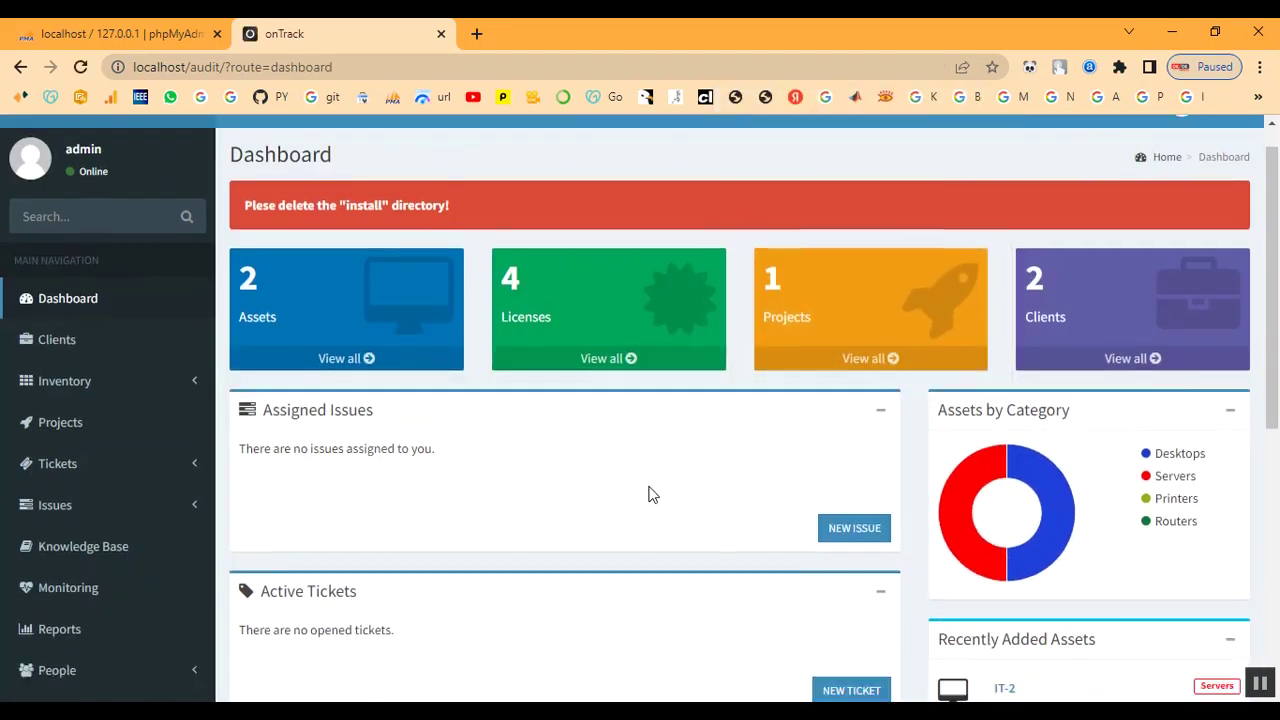
{"action": "scroll", "coordinate": [645, 595], "scroll_direction": "up", "scroll_amount": 6}
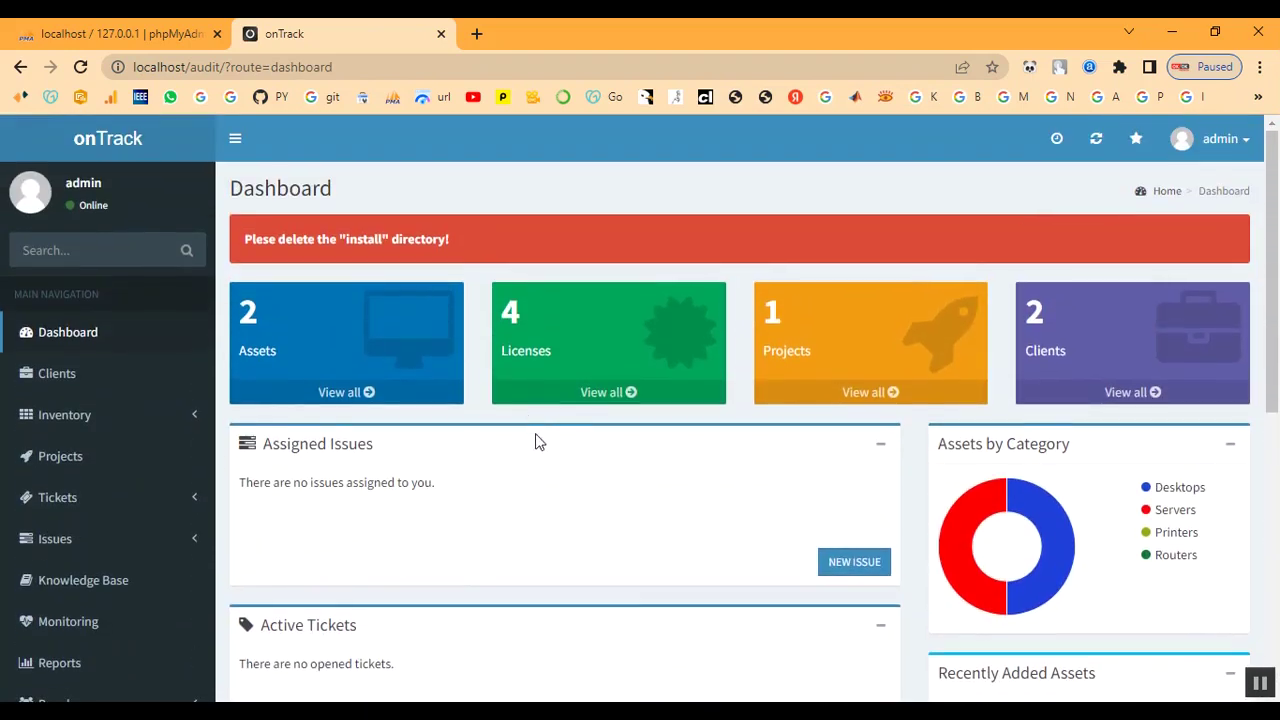
{"action": "scroll", "coordinate": [414, 480], "scroll_direction": "down", "scroll_amount": 5}
{"action": "scroll", "coordinate": [1080, 640], "scroll_direction": "down", "scroll_amount": 1}
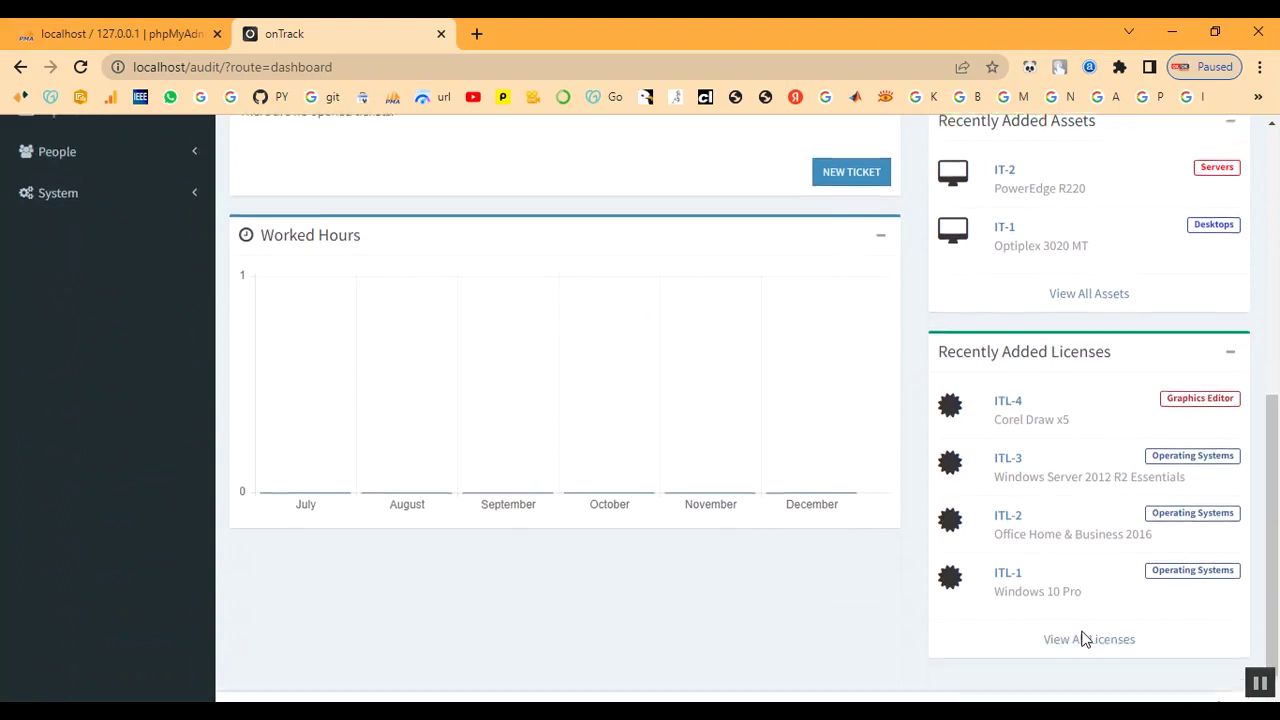
{"action": "scroll", "coordinate": [1084, 640], "scroll_direction": "up", "scroll_amount": 2}
{"action": "scroll", "coordinate": [1084, 640], "scroll_direction": "up", "scroll_amount": 4}
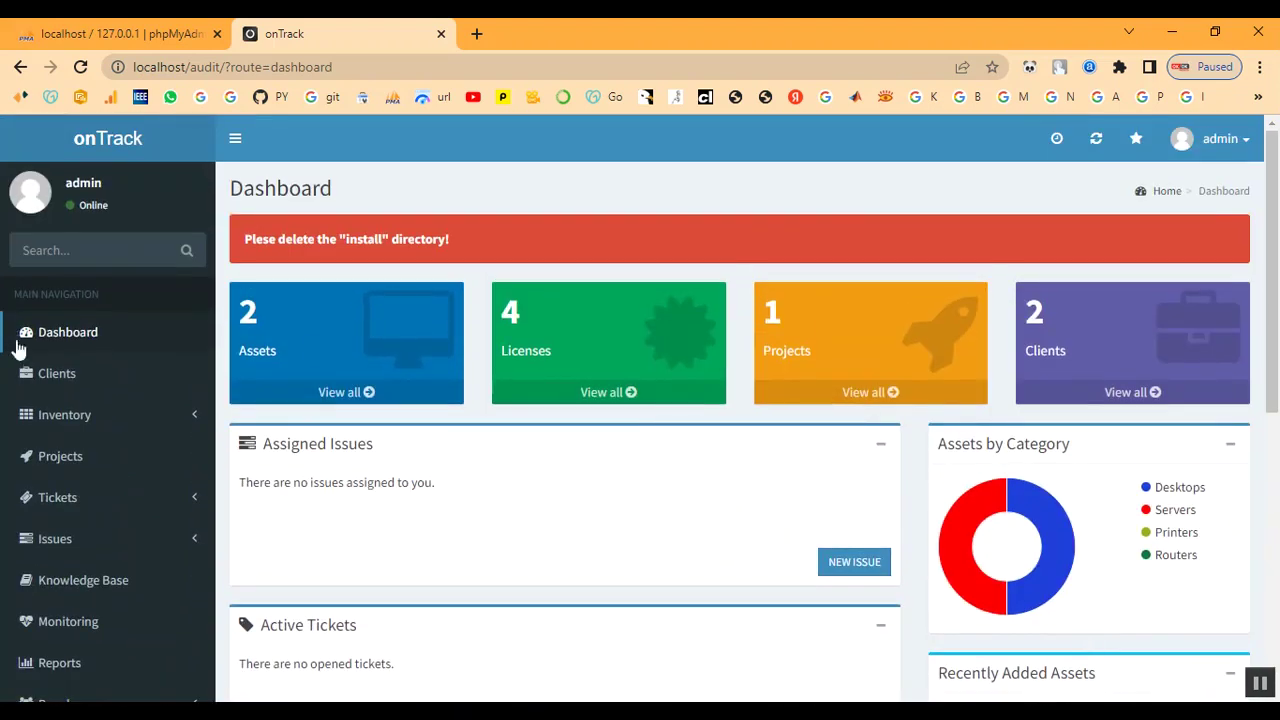
Step: Create client 'Client' with asset tag prefix IT-TN33 and license tag prefix ITL-33
{"action": "left_click", "coordinate": [62, 383]}
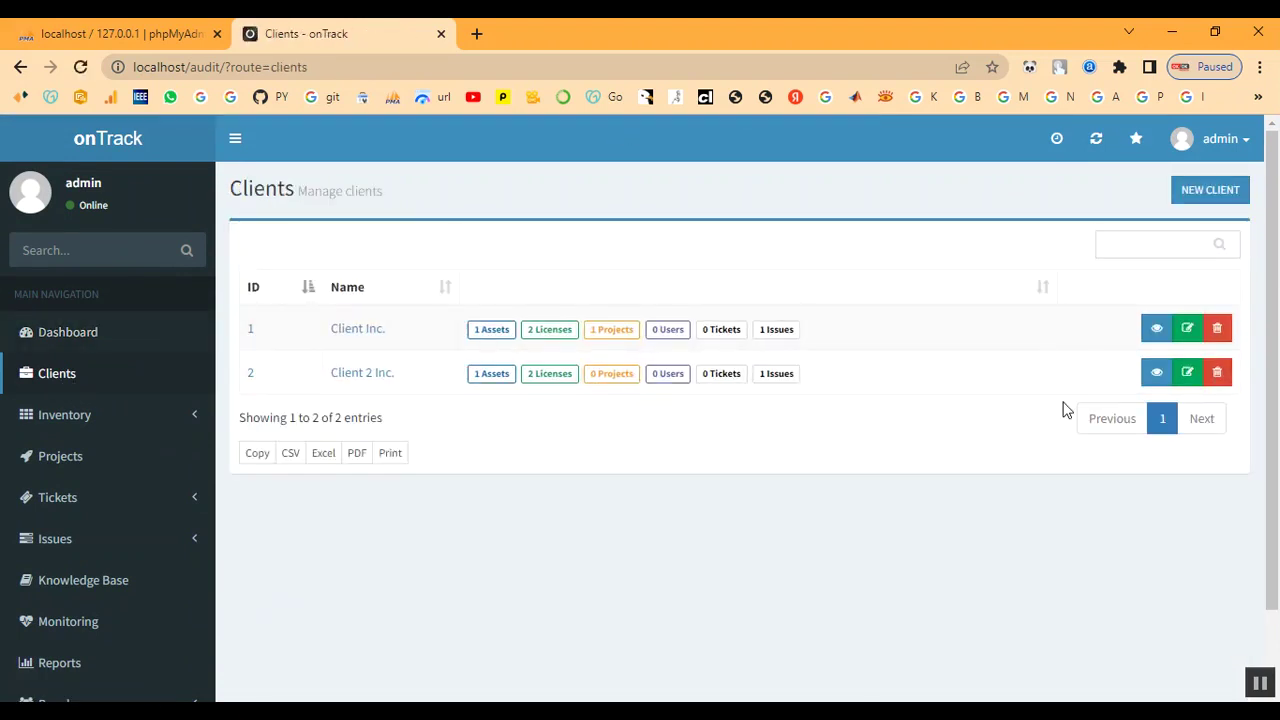
{"action": "left_click", "coordinate": [1210, 197]}
{"action": "left_click", "coordinate": [388, 251]}
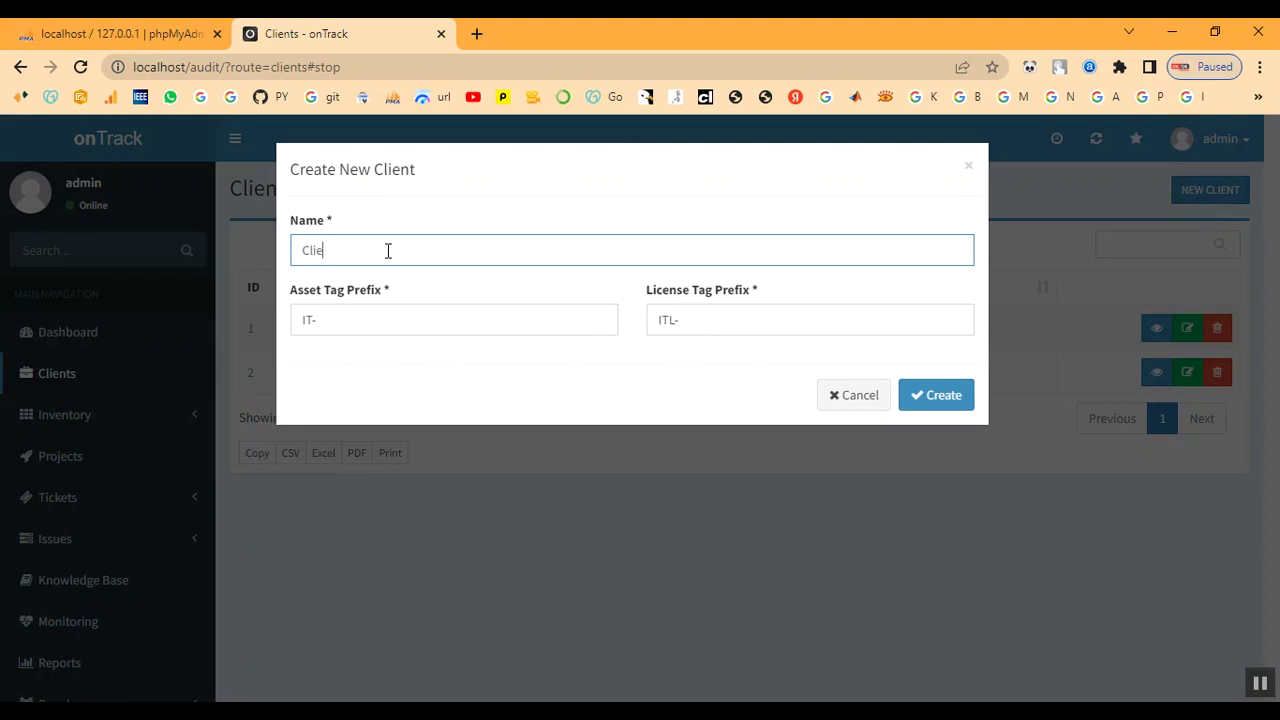
{"action": "left_click", "coordinate": [387, 327]}
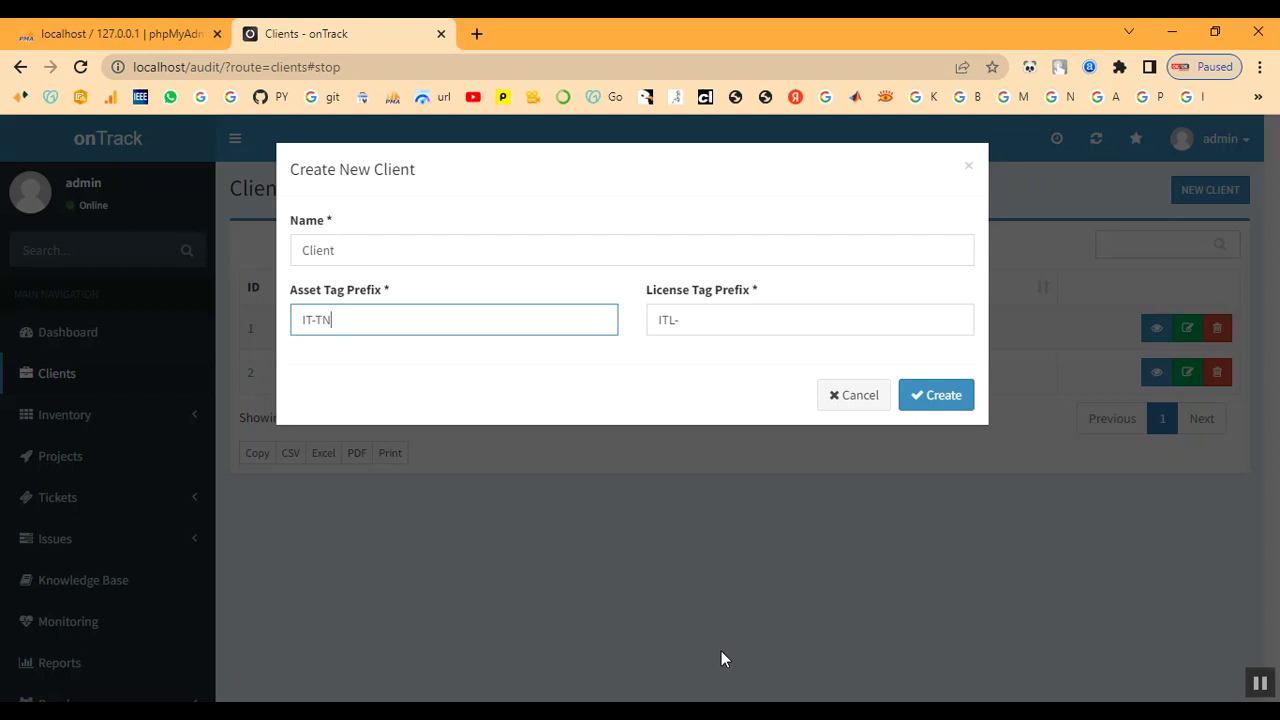
{"action": "type", "text": "33"}
{"action": "left_click", "coordinate": [686, 322]}
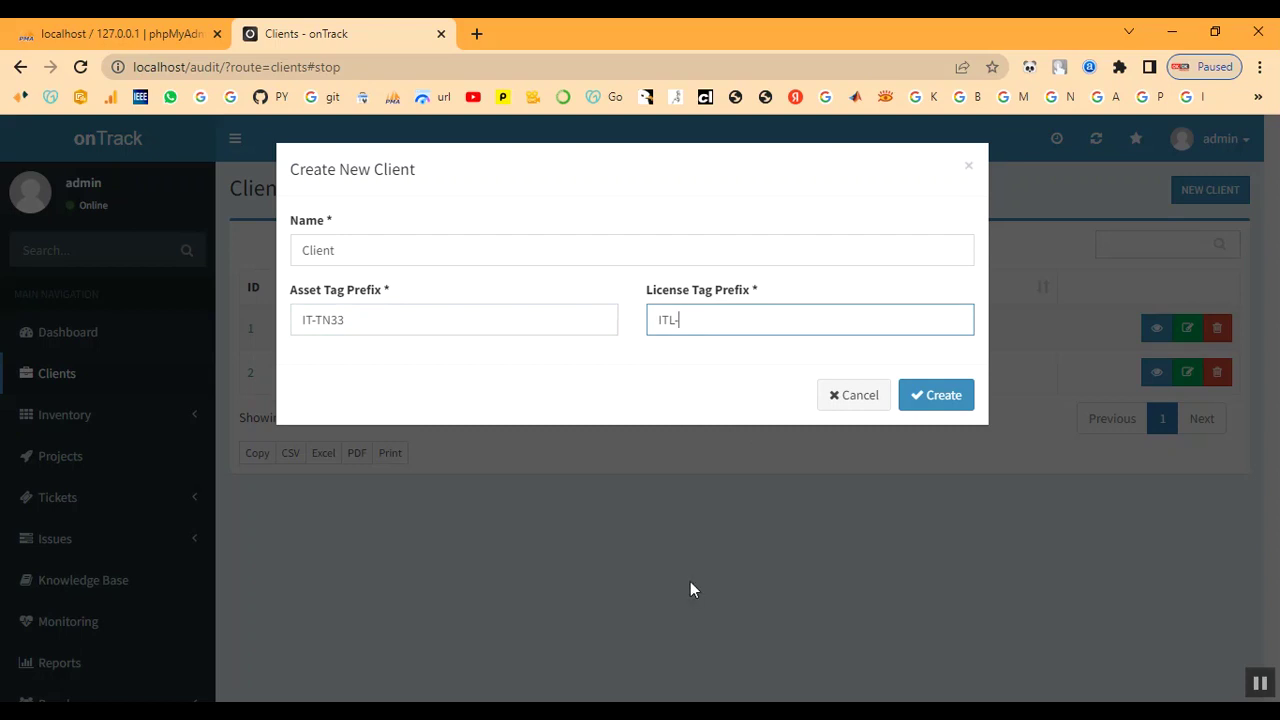
{"action": "type", "text": "33"}
{"action": "left_click", "coordinate": [920, 395]}
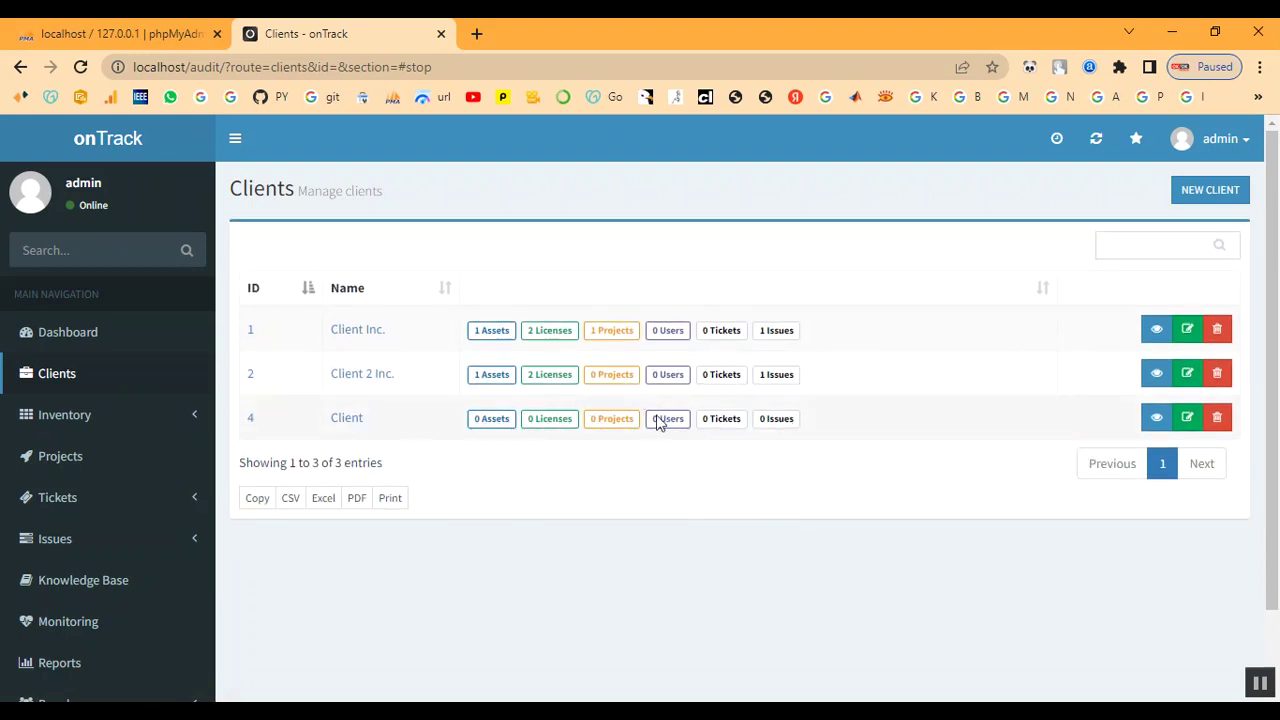
Step: View the new Client's details page, which shows zero assets
{"action": "left_click", "coordinate": [349, 421]}
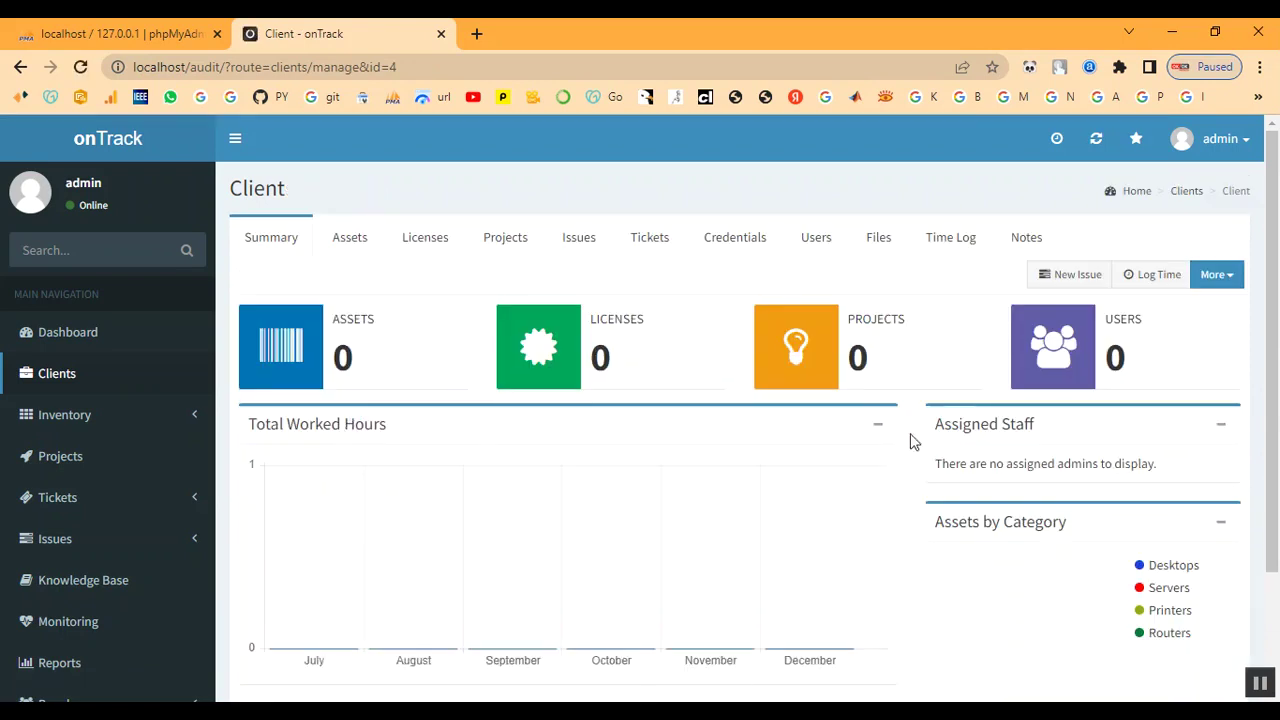
{"action": "scroll", "coordinate": [831, 446], "scroll_direction": "down", "scroll_amount": 2}
{"action": "scroll", "coordinate": [831, 446], "scroll_direction": "up", "scroll_amount": 2}
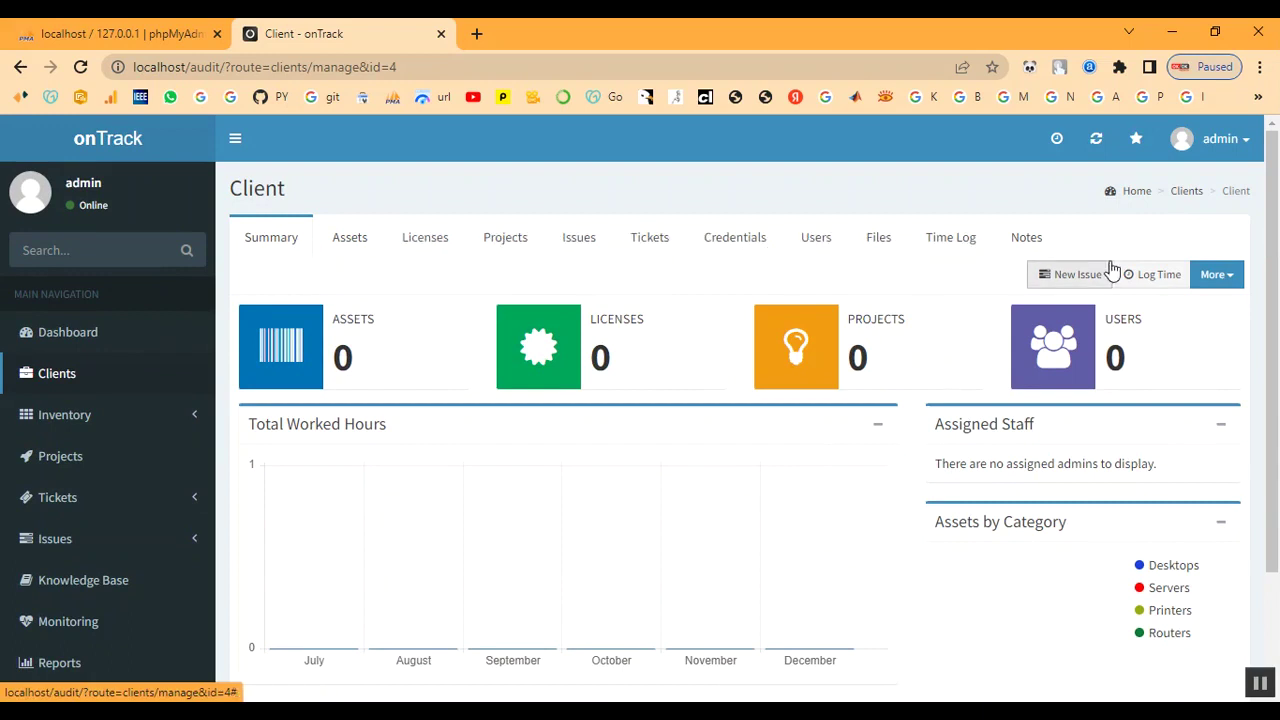
Step: Go to Inventory > Attributes > Asset Categories to list the existing categories
{"action": "left_click", "coordinate": [58, 418]}
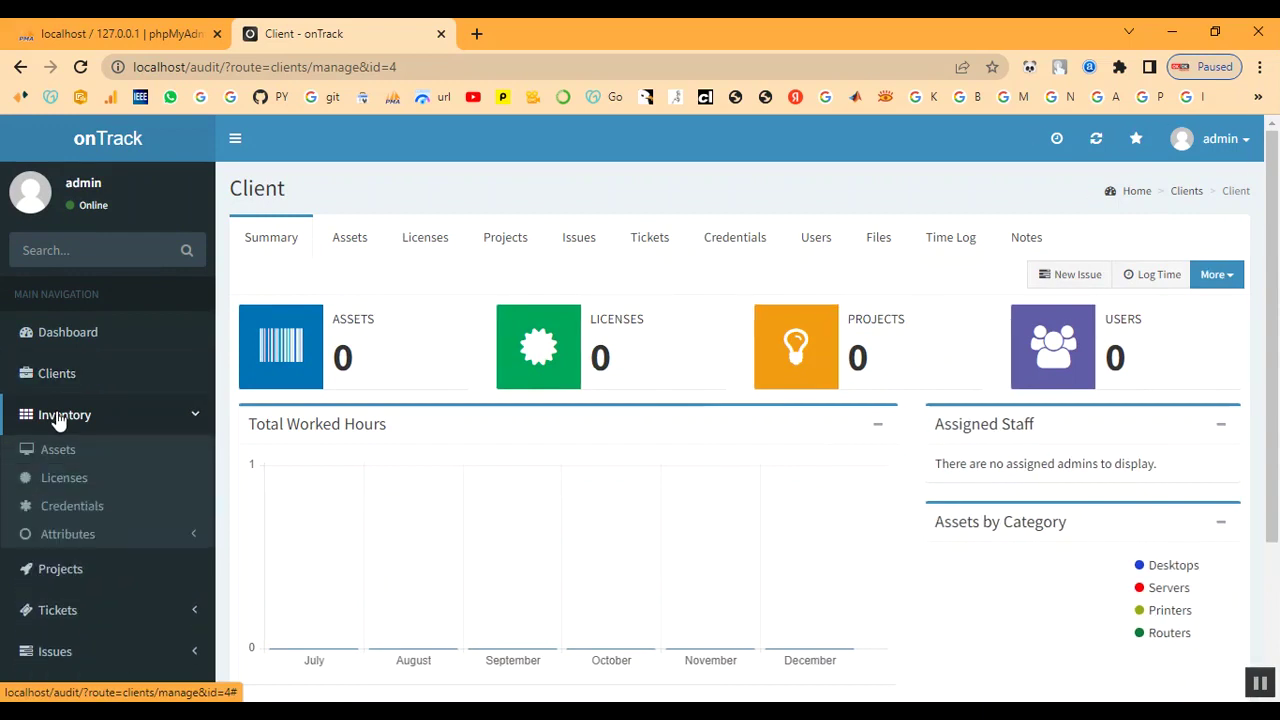
{"action": "left_click", "coordinate": [50, 540]}
{"action": "scroll", "coordinate": [88, 551], "scroll_direction": "down", "scroll_amount": 1}
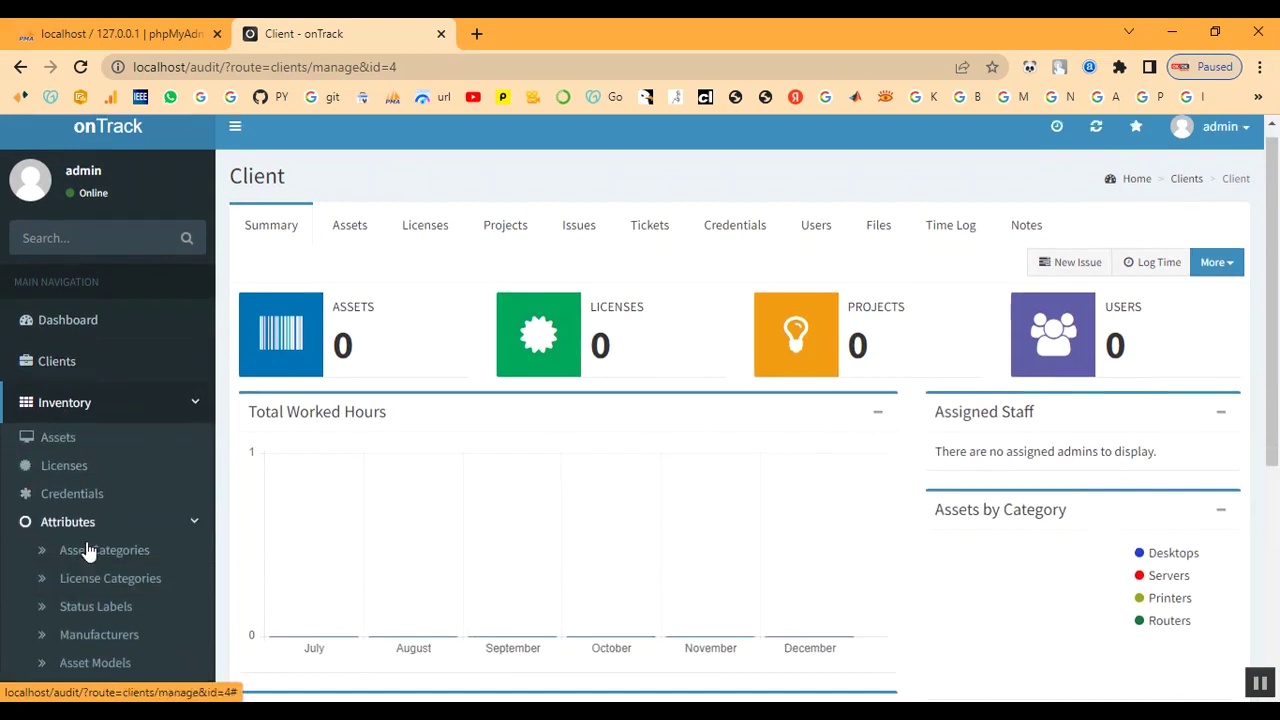
{"action": "scroll", "coordinate": [88, 551], "scroll_direction": "down", "scroll_amount": 3}
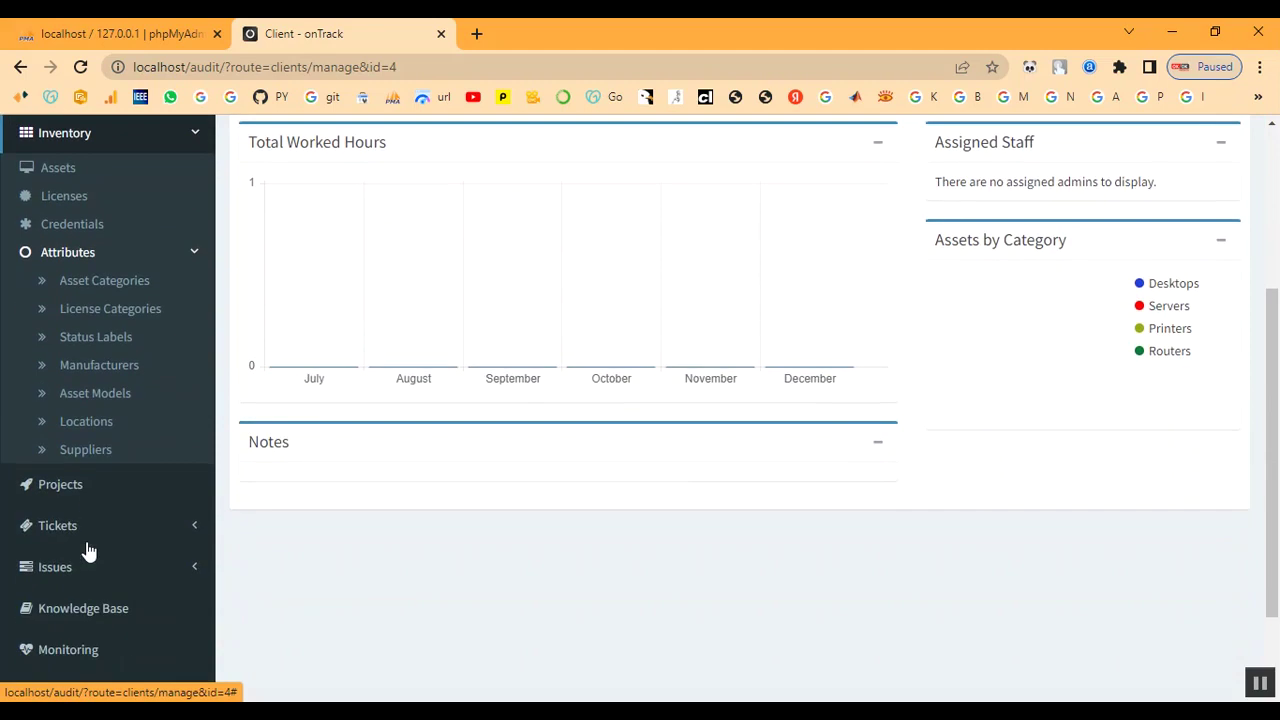
{"action": "left_click", "coordinate": [111, 286]}
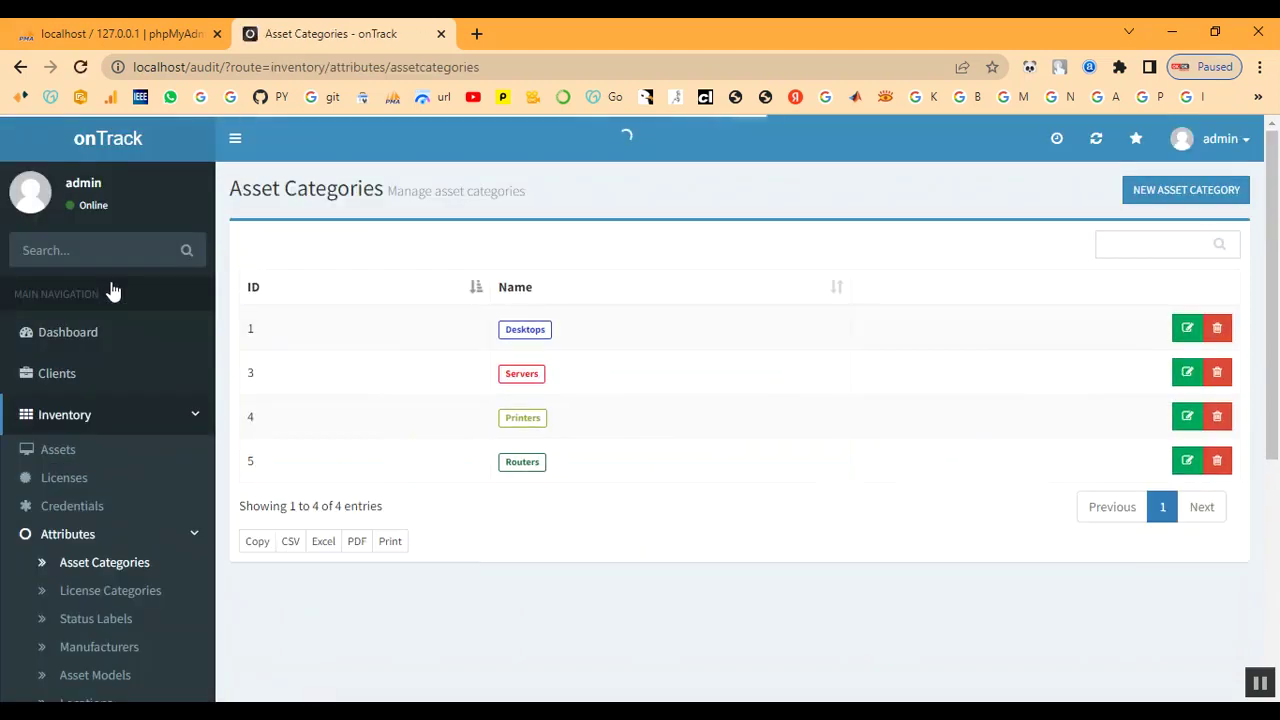
Step: Create asset category 'Laptop' with pink badge colour #ff0472
{"action": "left_click", "coordinate": [1167, 200]}
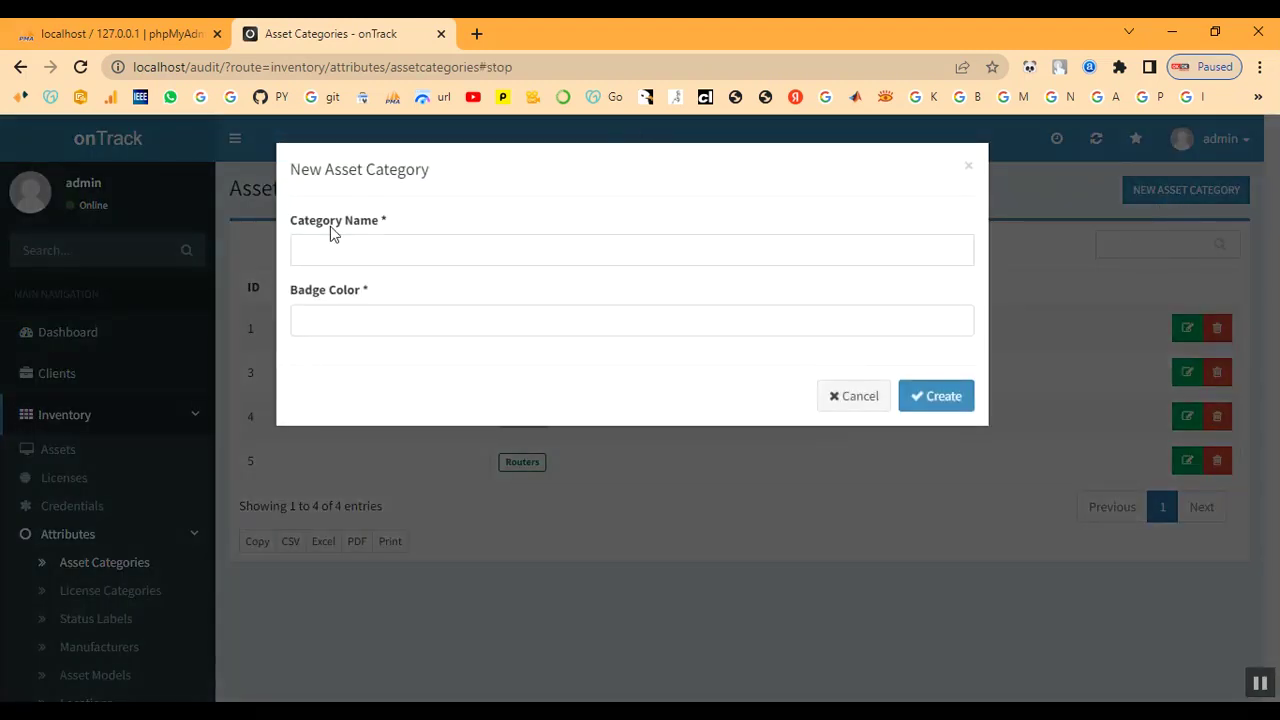
{"action": "left_click", "coordinate": [323, 257]}
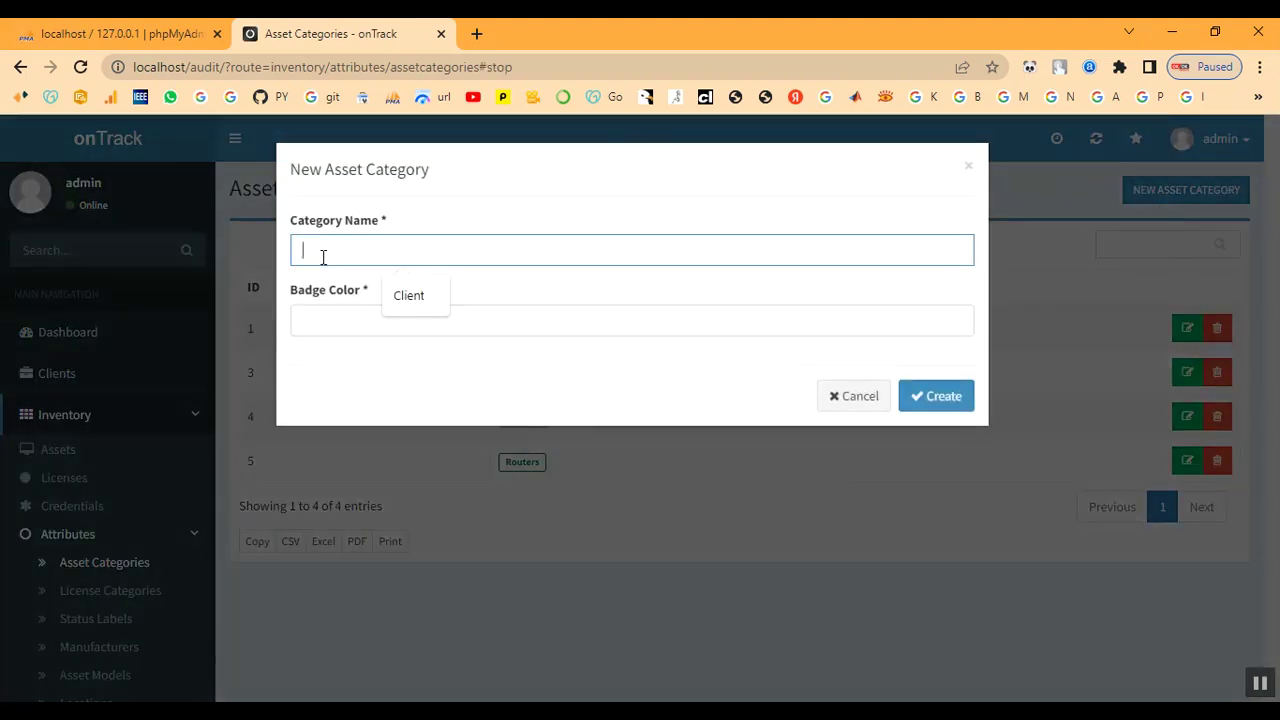
{"action": "type", "text": "L"}
{"action": "type", "text": "aptop"}
{"action": "left_click", "coordinate": [361, 322]}
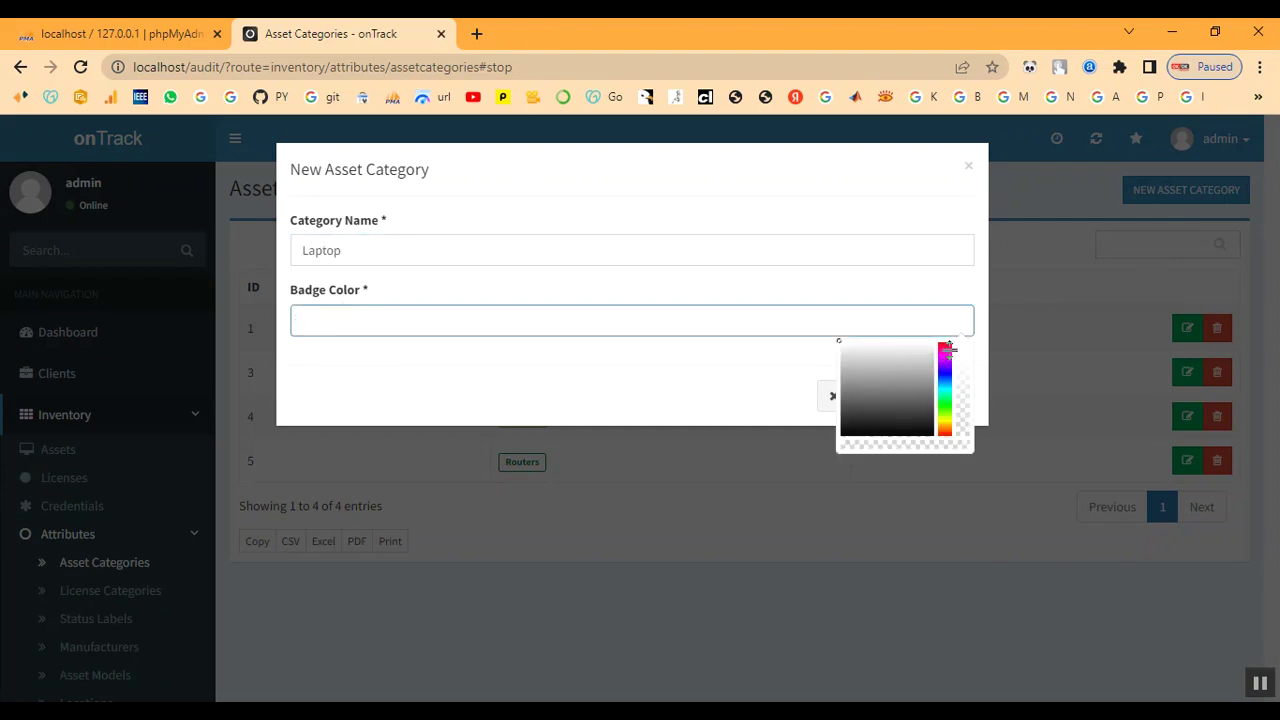
{"action": "left_click", "coordinate": [948, 345]}
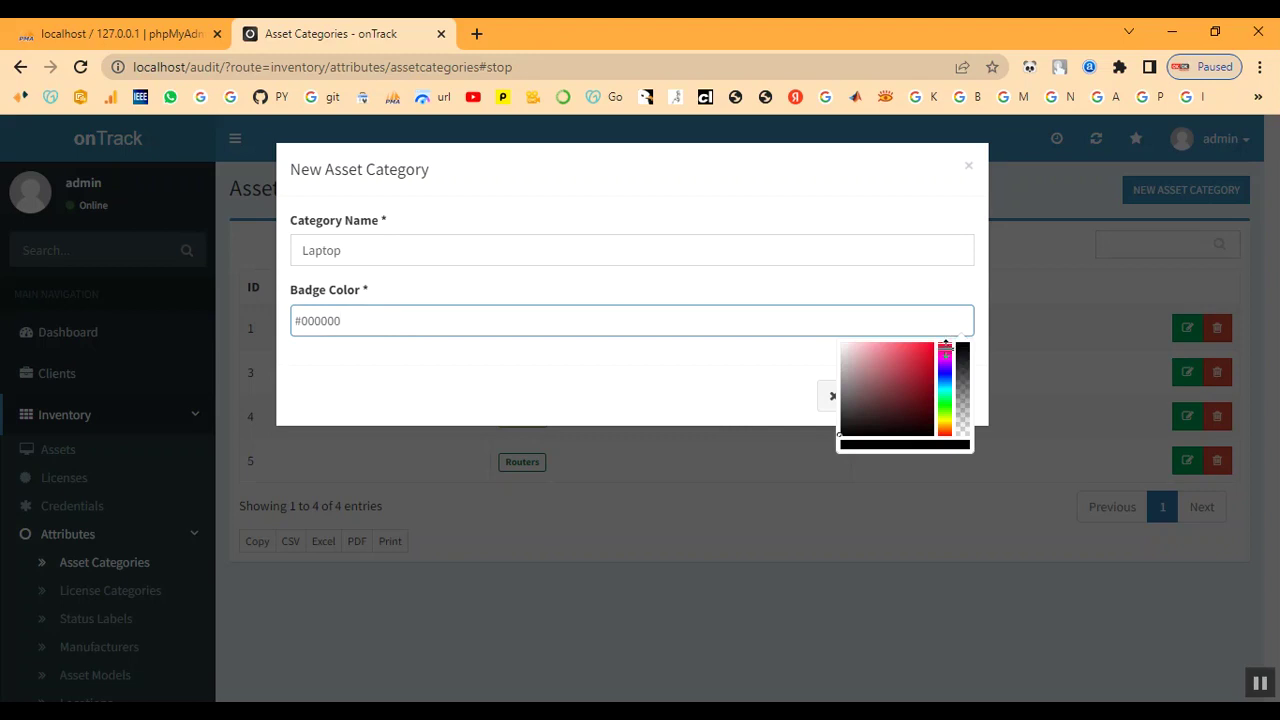
{"action": "left_click", "coordinate": [931, 342]}
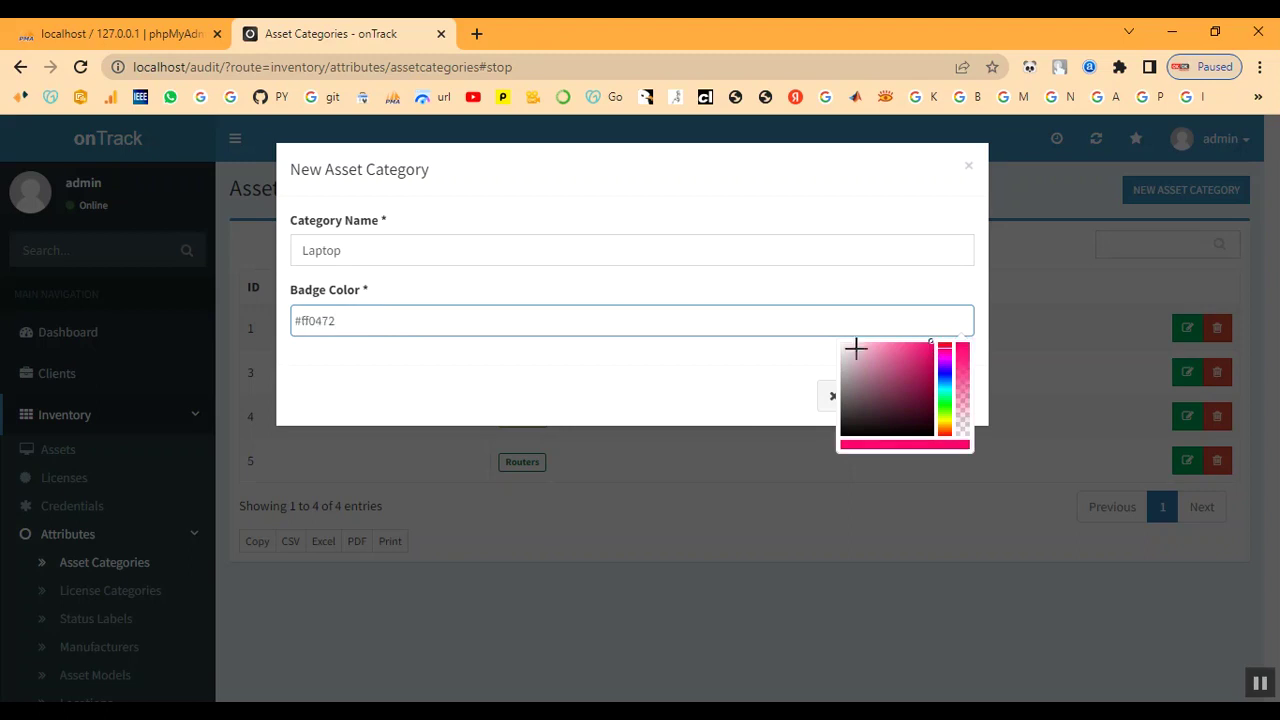
{"action": "left_click", "coordinate": [736, 384]}
{"action": "left_click", "coordinate": [952, 402]}
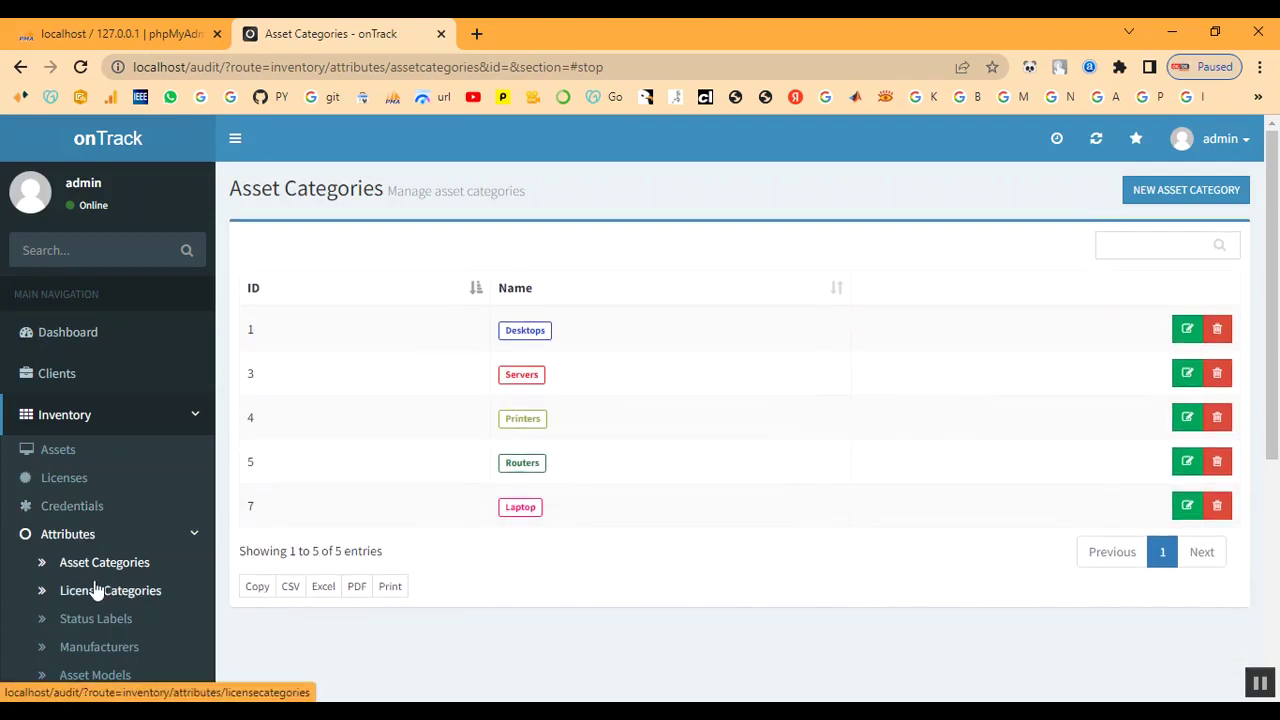
Step: Start a new license category named Developer from the License Categories page
{"action": "left_click", "coordinate": [97, 591]}
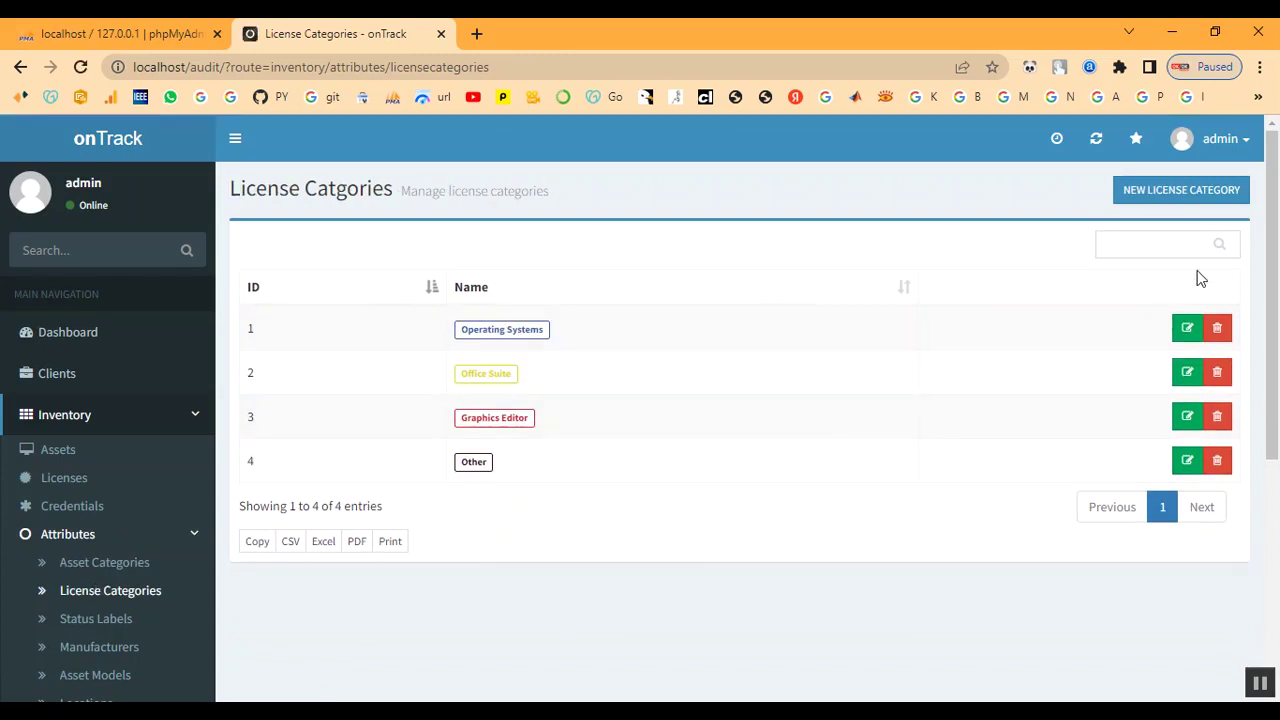
{"action": "left_click", "coordinate": [1168, 190]}
{"action": "left_click", "coordinate": [385, 249]}
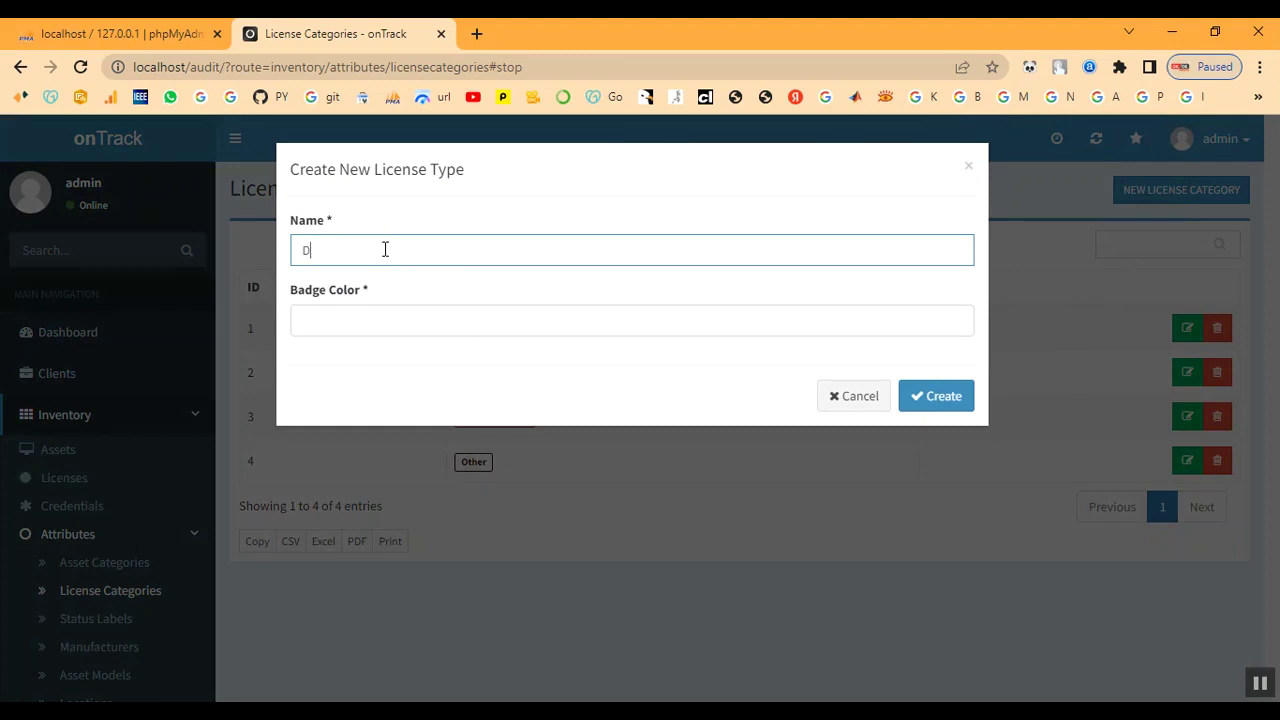
{"action": "type", "text": "elopw"}
Step: Give the Developer category pink badge colour #fc0990 and create it
{"action": "left_click", "coordinate": [389, 320]}
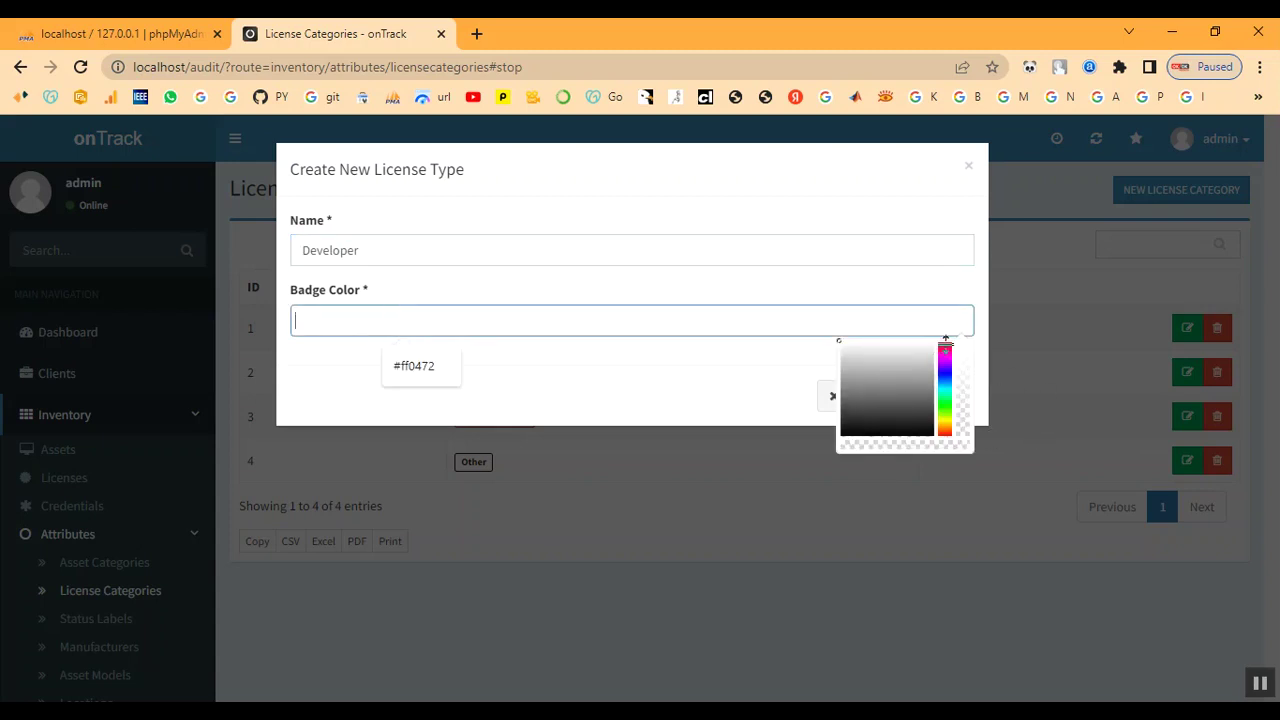
{"action": "left_click", "coordinate": [943, 340]}
{"action": "left_click_drag", "start_coordinate": [943, 340], "coordinate": [946, 342]}
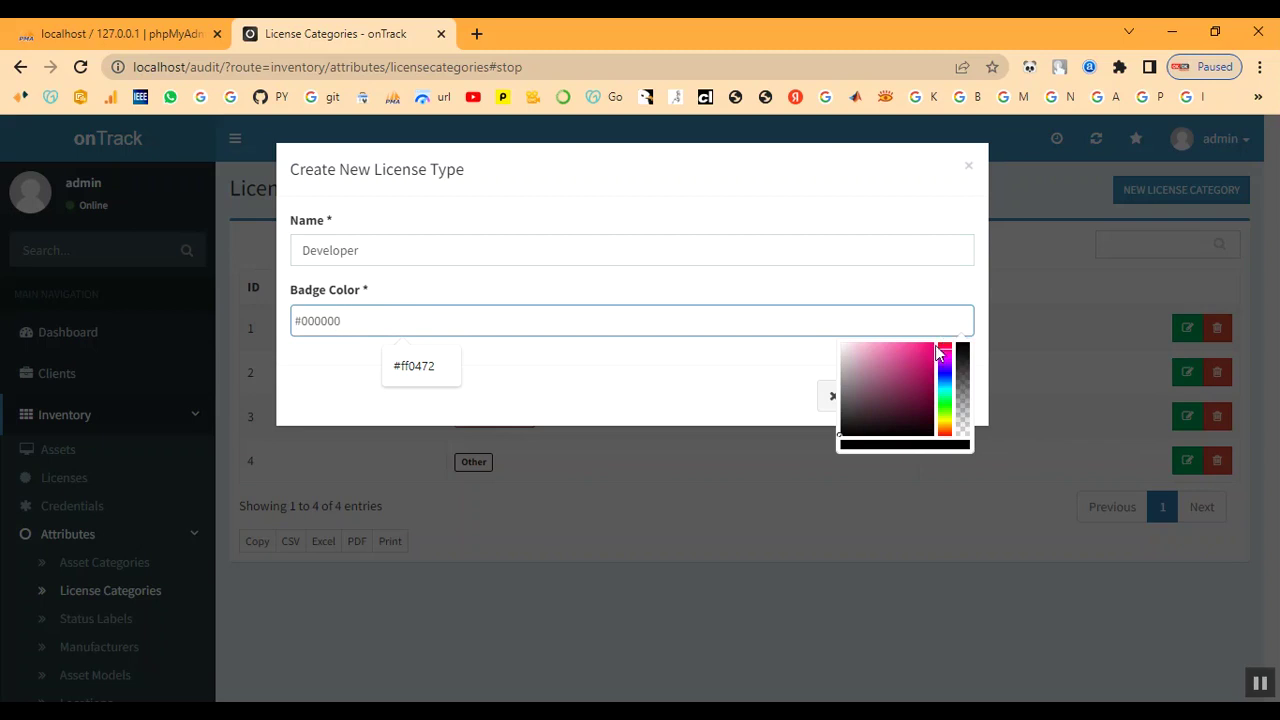
{"action": "left_click", "coordinate": [929, 341]}
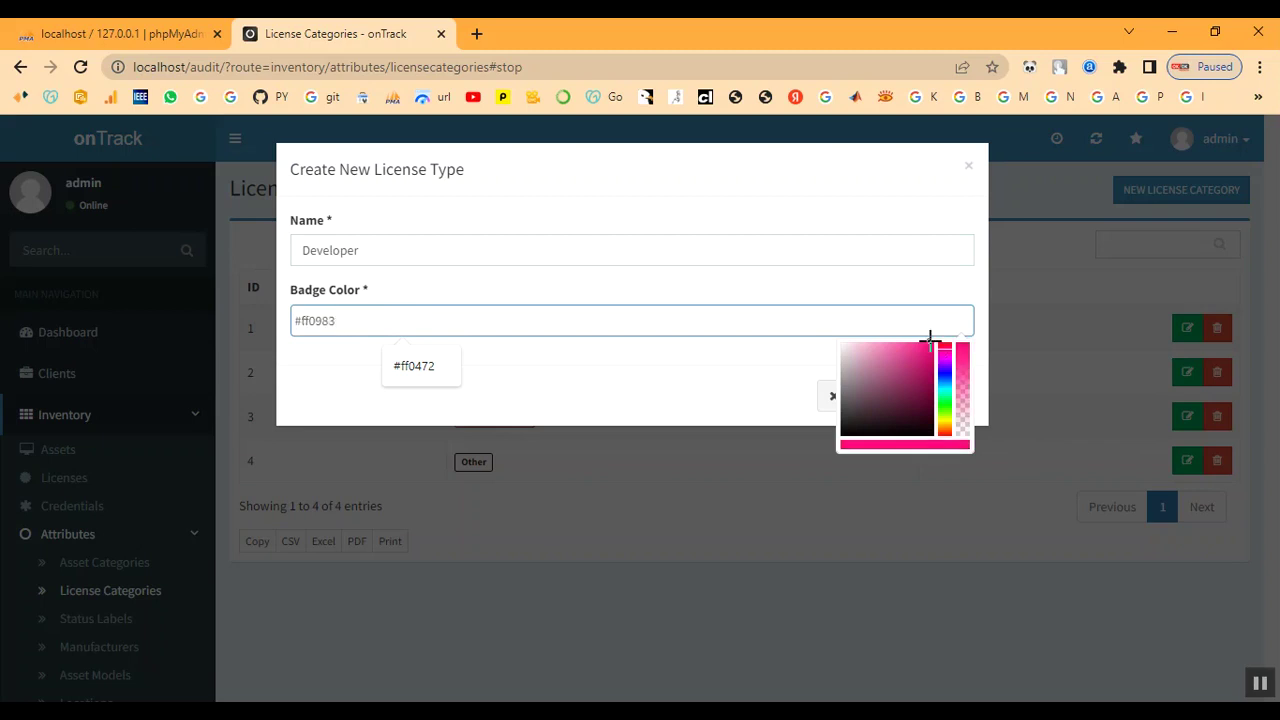
{"action": "left_click", "coordinate": [947, 343]}
{"action": "left_click", "coordinate": [945, 348]}
{"action": "left_click", "coordinate": [930, 341]}
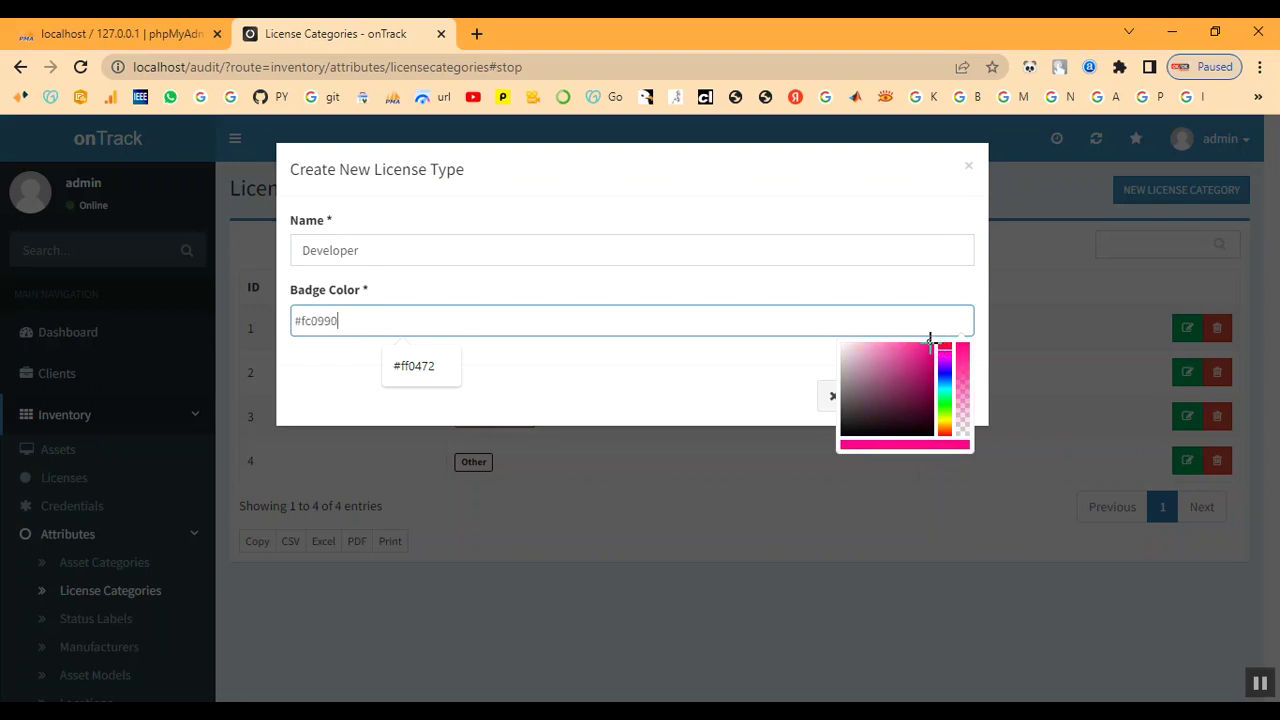
{"action": "left_click", "coordinate": [700, 406]}
{"action": "left_click", "coordinate": [955, 405]}
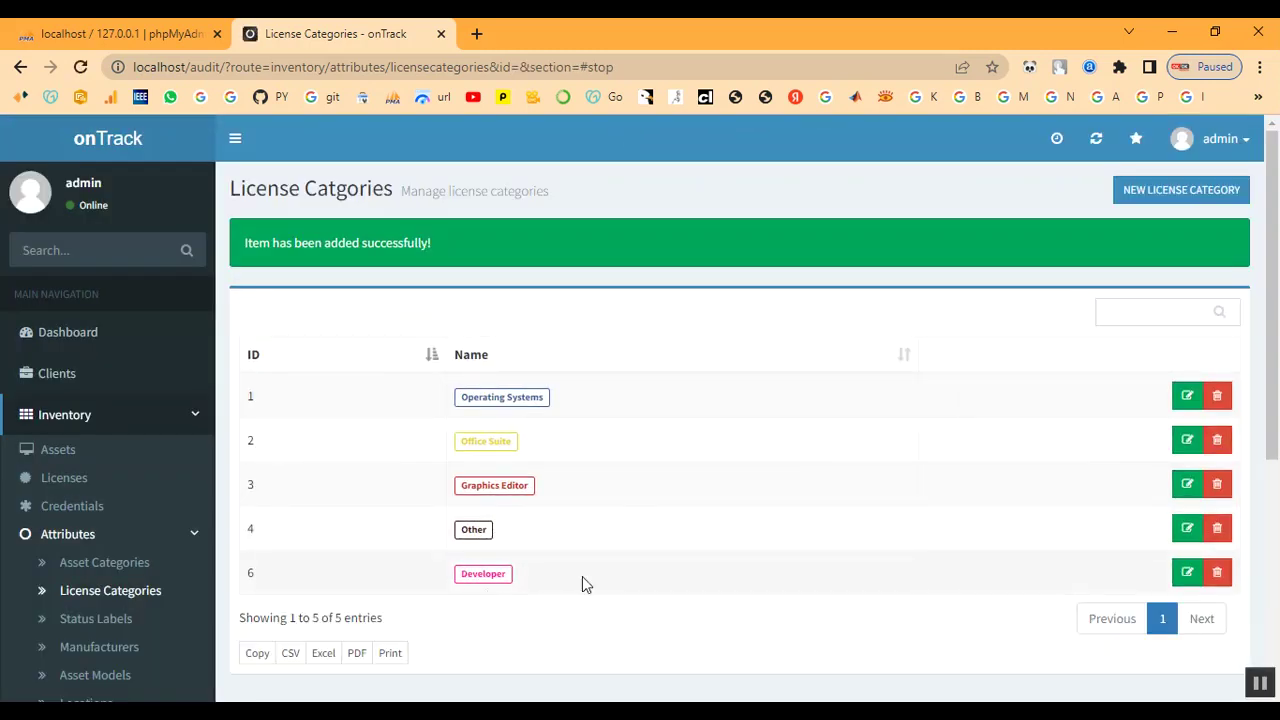
{"action": "scroll", "coordinate": [149, 537], "scroll_direction": "down", "scroll_amount": 3}
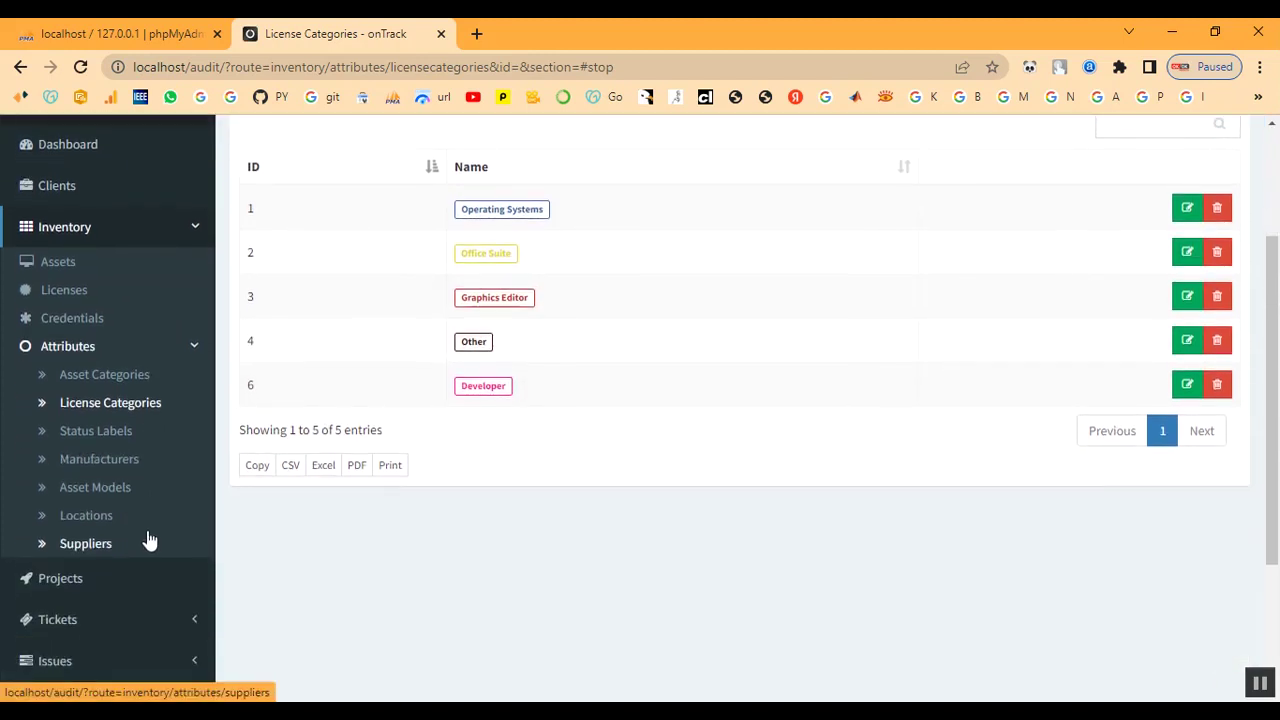
Step: Create status label 'In Process' with bright green badge colour #09f700
{"action": "left_click", "coordinate": [105, 440]}
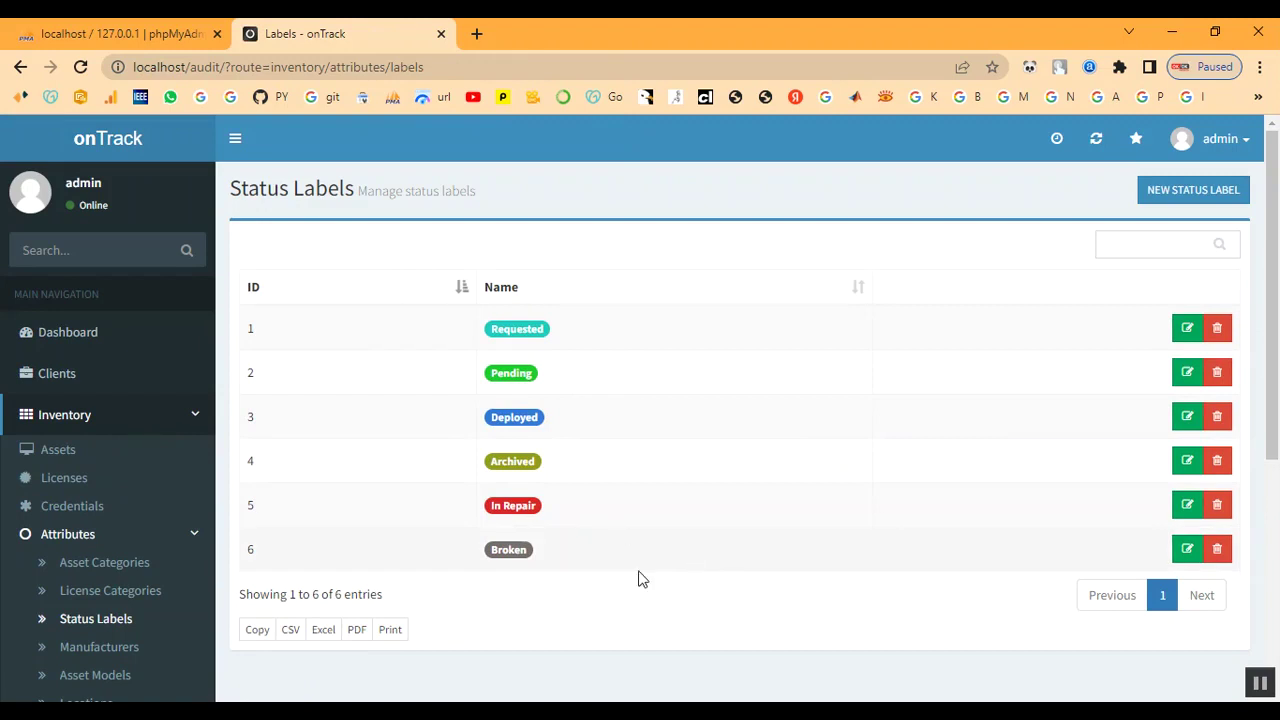
{"action": "left_click", "coordinate": [1158, 207]}
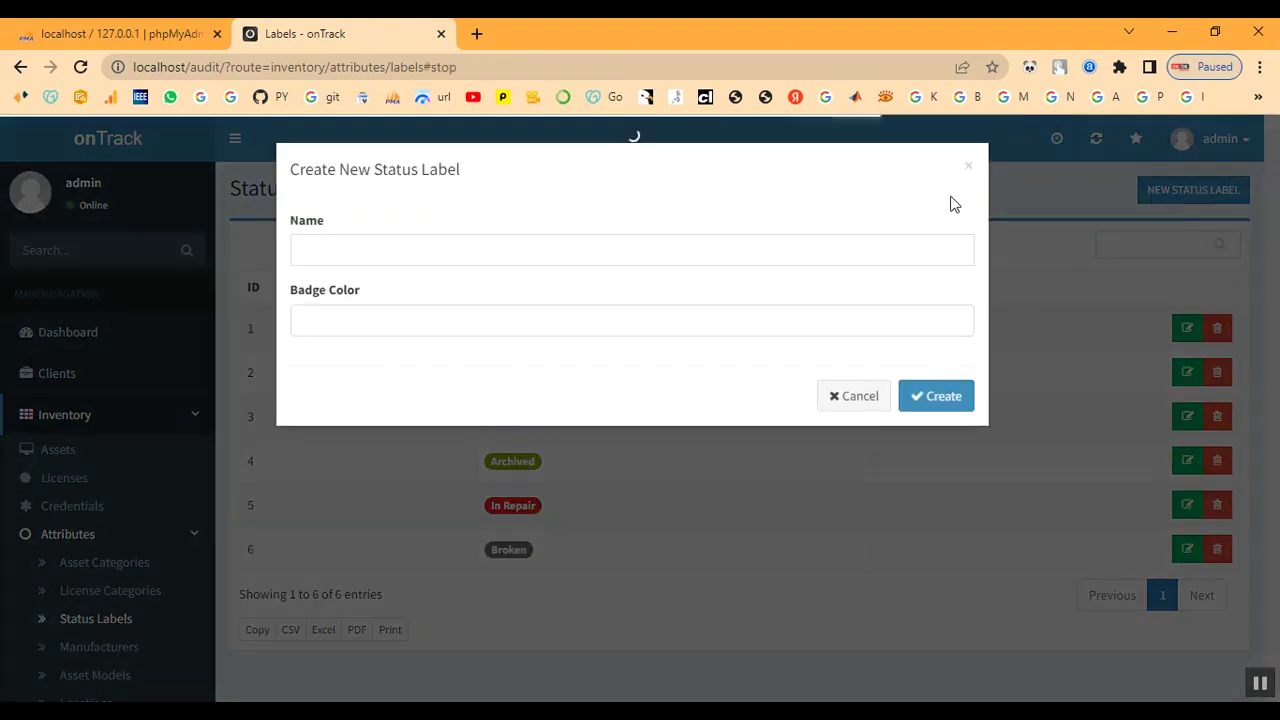
{"action": "left_click", "coordinate": [389, 250]}
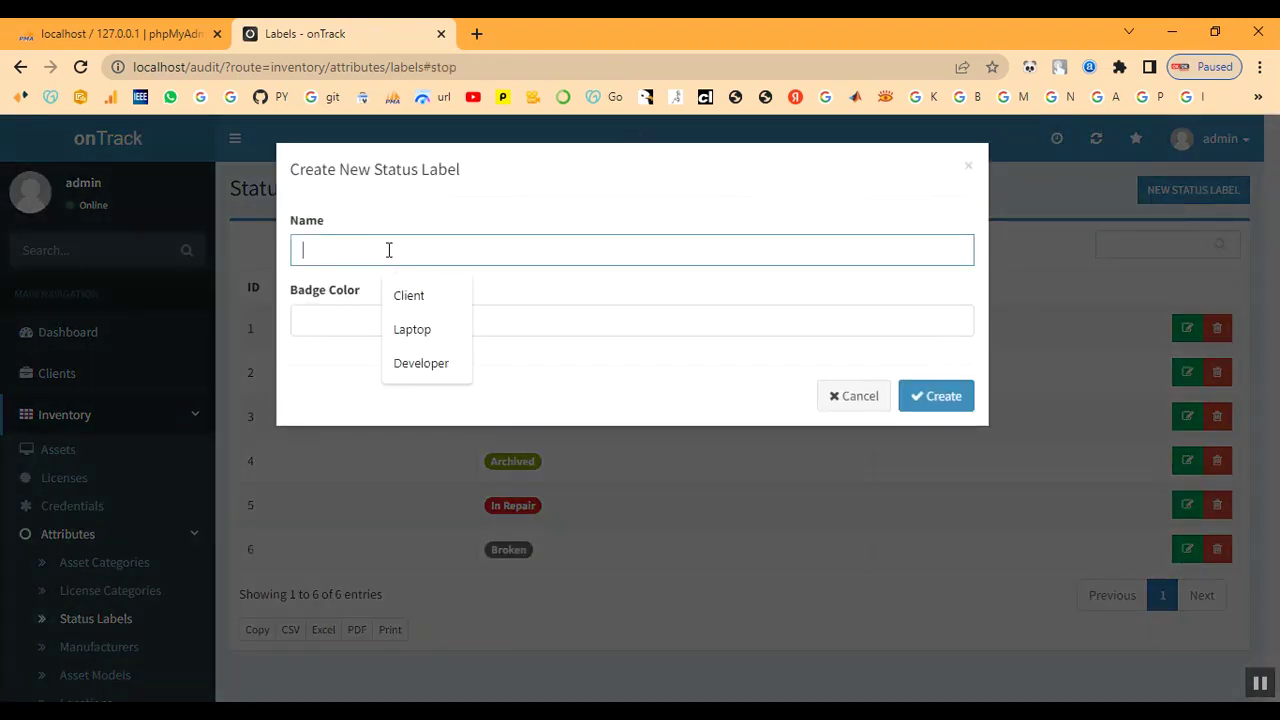
{"action": "type", "text": "In "}
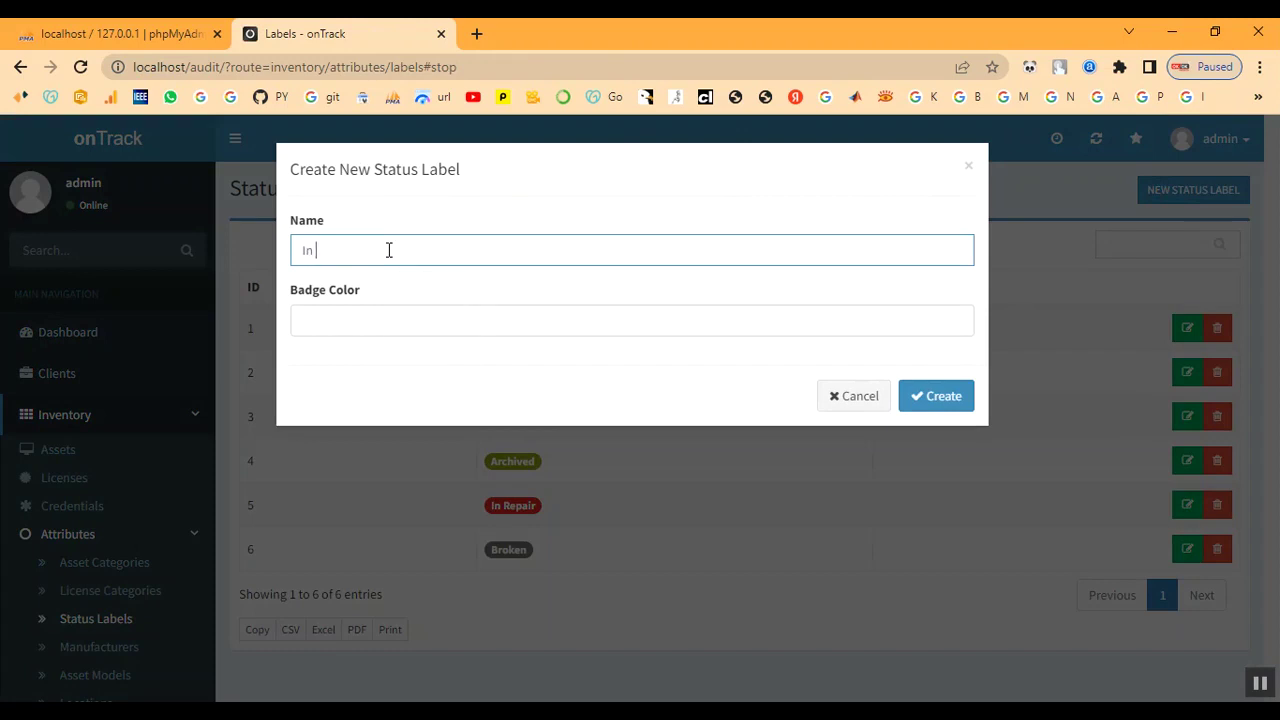
{"action": "type", "text": "Process"}
{"action": "left_click", "coordinate": [523, 325]}
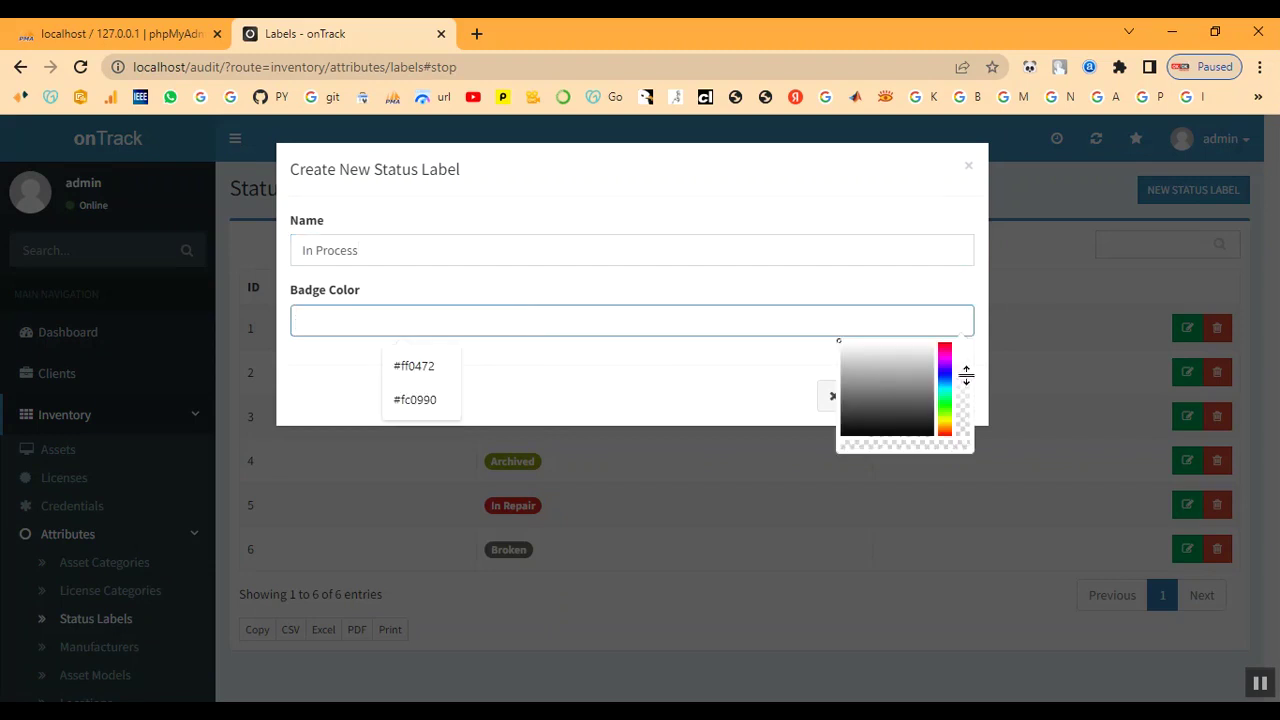
{"action": "left_click", "coordinate": [942, 345]}
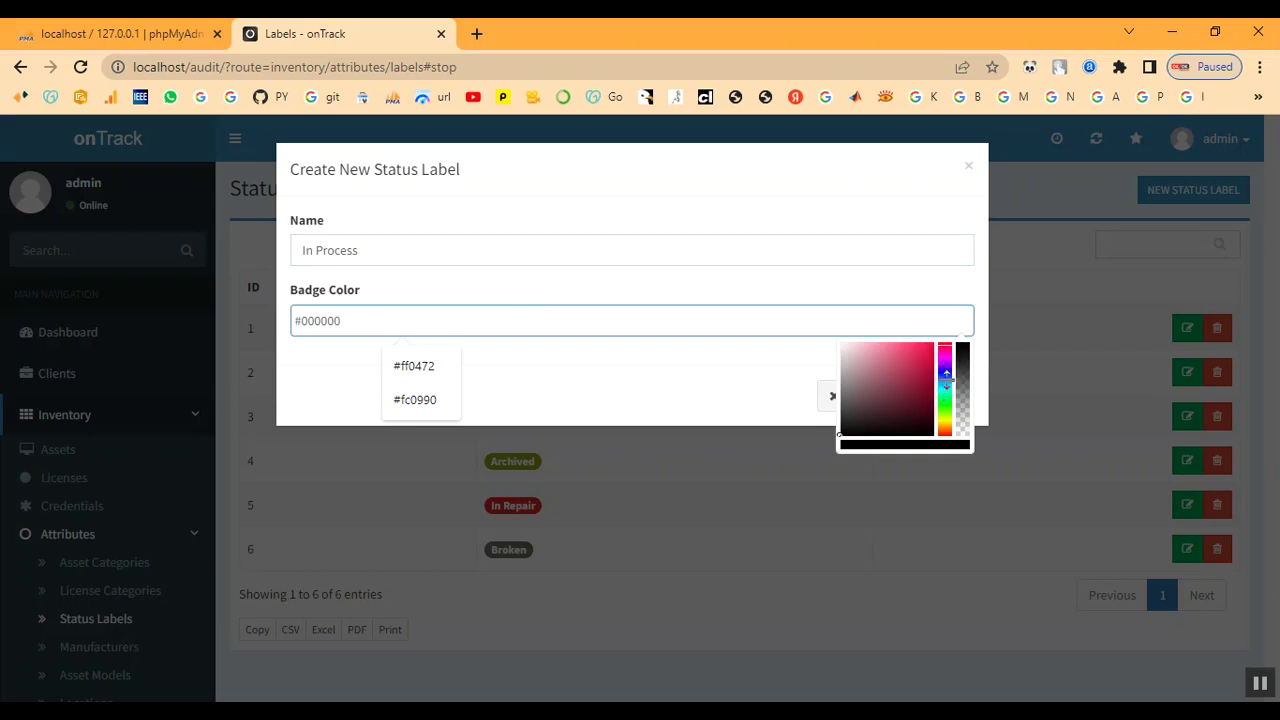
{"action": "left_click", "coordinate": [946, 392]}
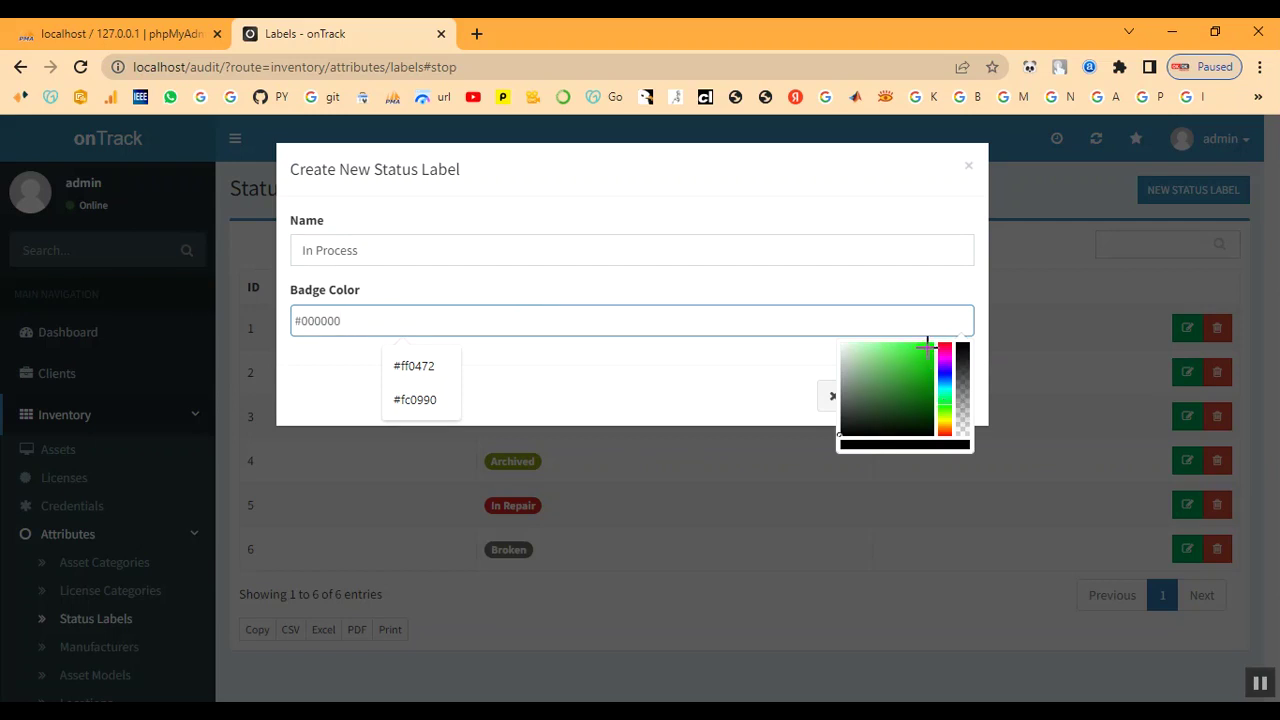
{"action": "left_click", "coordinate": [929, 347]}
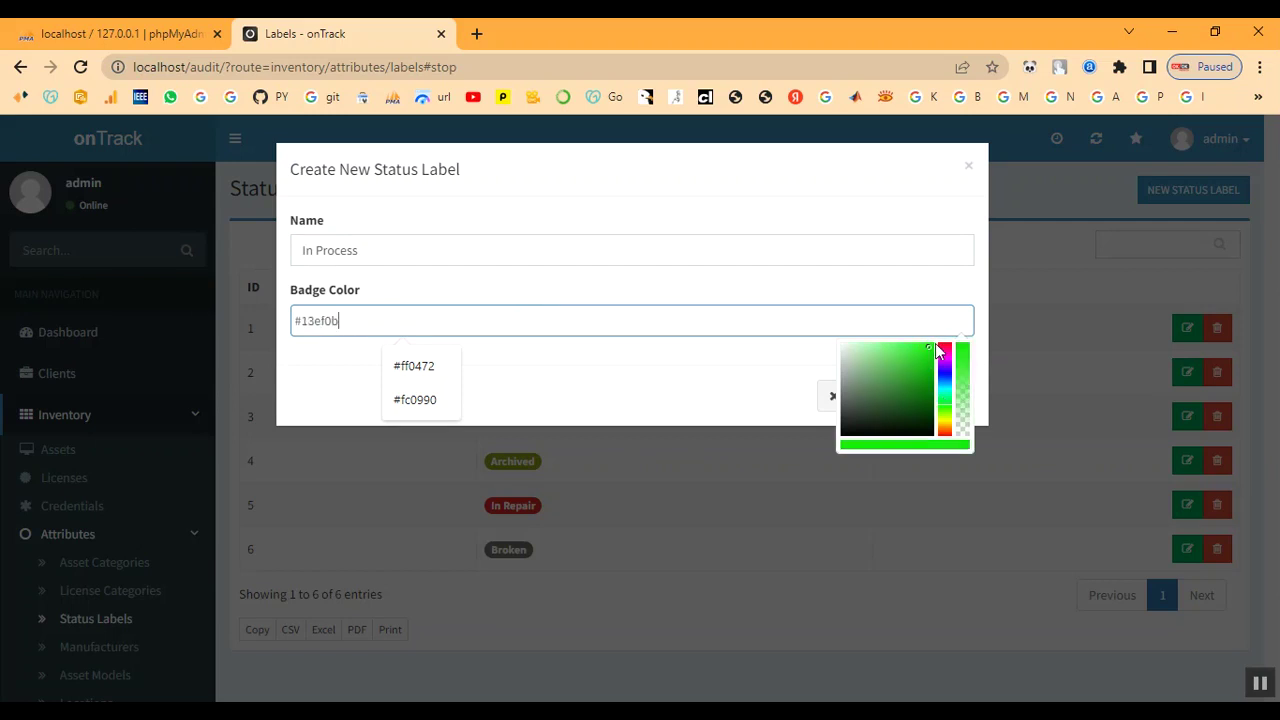
{"action": "left_click_drag", "start_coordinate": [932, 346], "coordinate": [934, 343]}
{"action": "left_click", "coordinate": [637, 411]}
{"action": "left_click", "coordinate": [929, 406]}
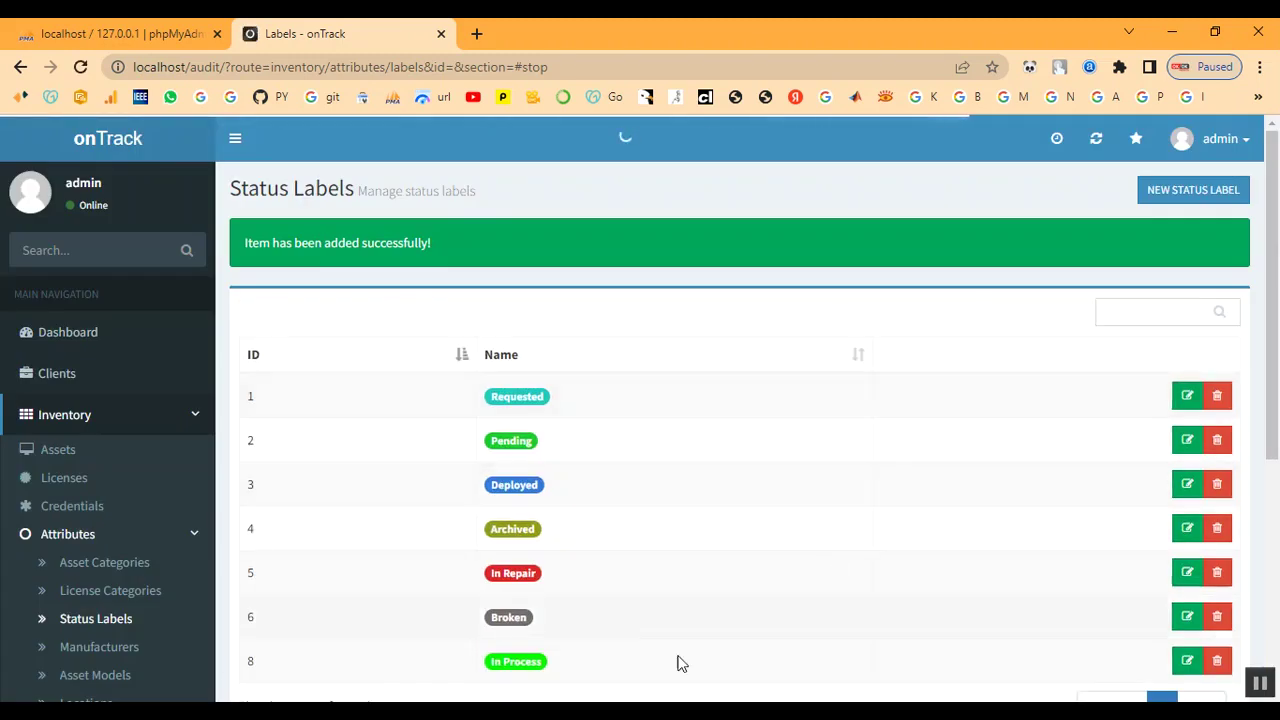
{"action": "scroll", "coordinate": [678, 663], "scroll_direction": "down", "scroll_amount": 2}
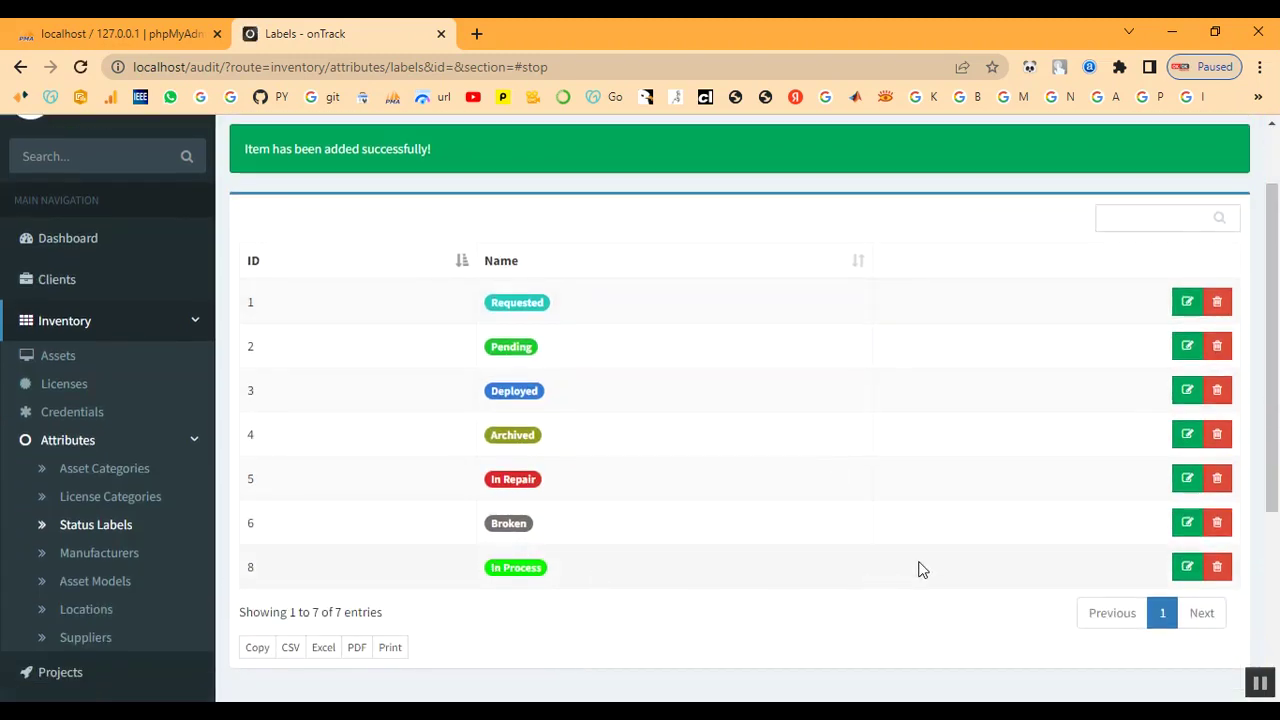
Step: Add 'Dell' as a new manufacturer in the Manufacturers list
{"action": "left_click", "coordinate": [108, 557]}
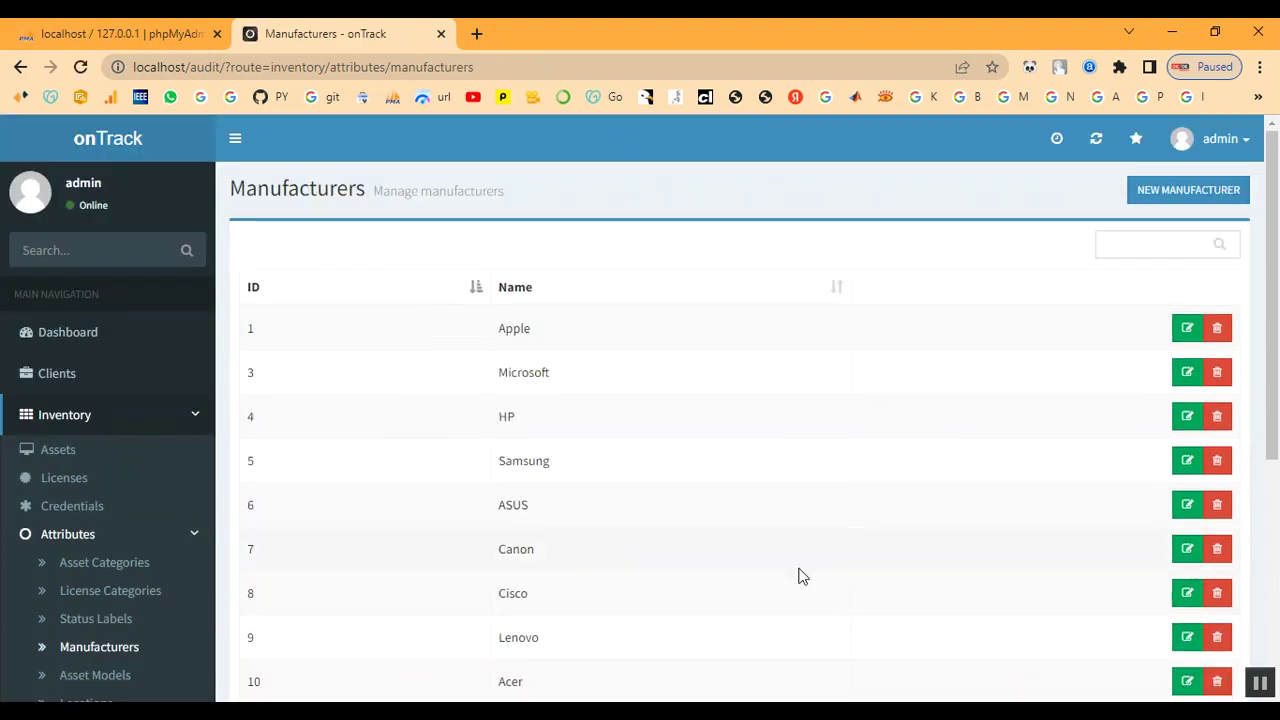
{"action": "scroll", "coordinate": [805, 572], "scroll_direction": "down", "scroll_amount": 3}
{"action": "scroll", "coordinate": [814, 569], "scroll_direction": "up", "scroll_amount": 3}
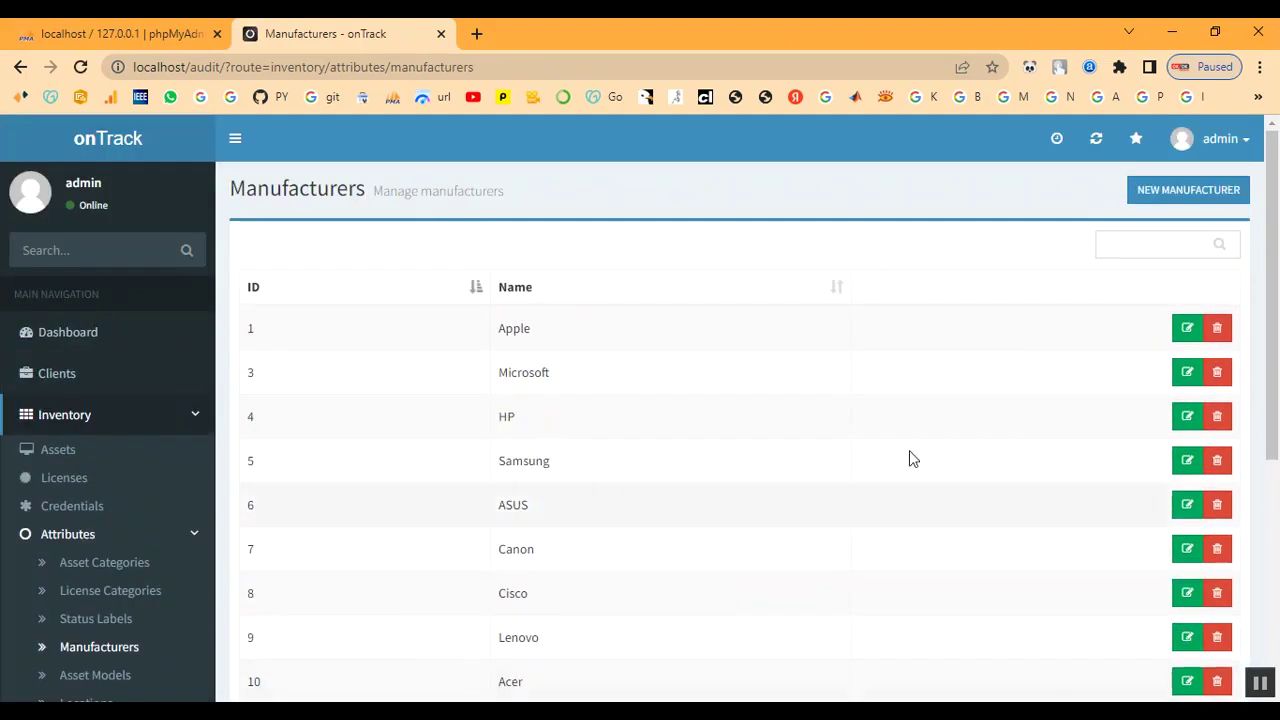
{"action": "left_click", "coordinate": [1163, 200]}
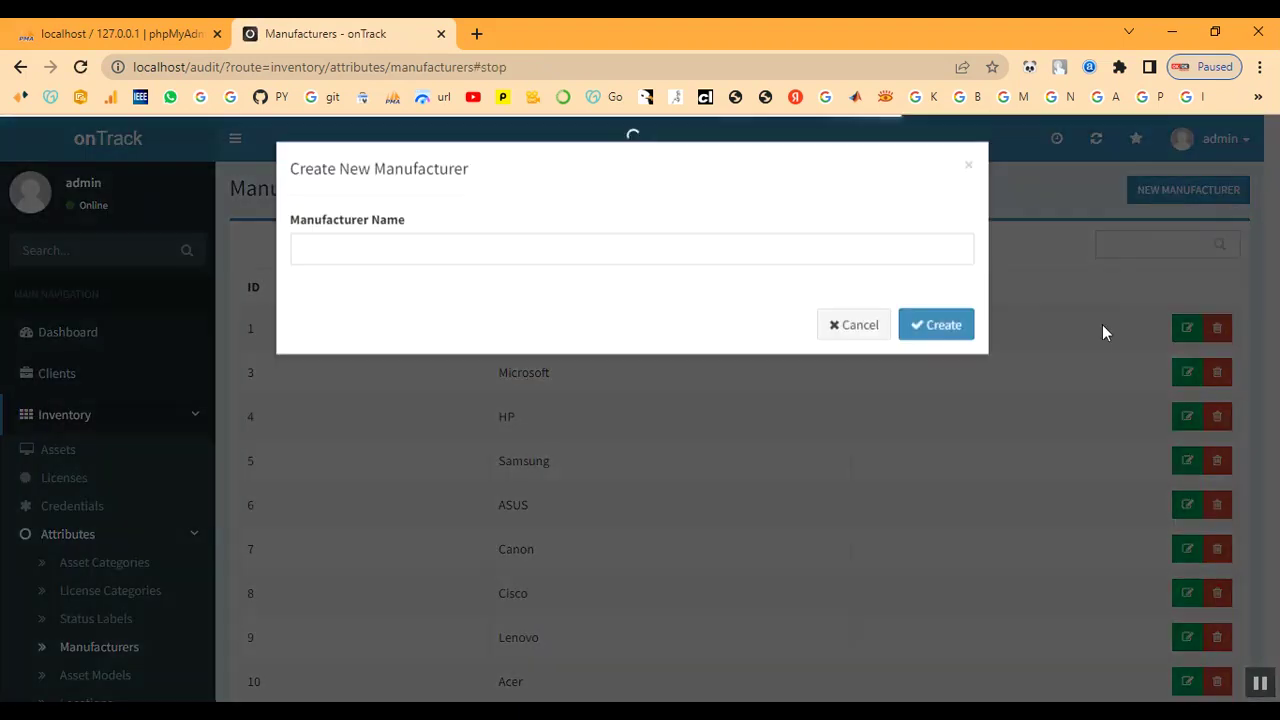
{"action": "left_click", "coordinate": [486, 244]}
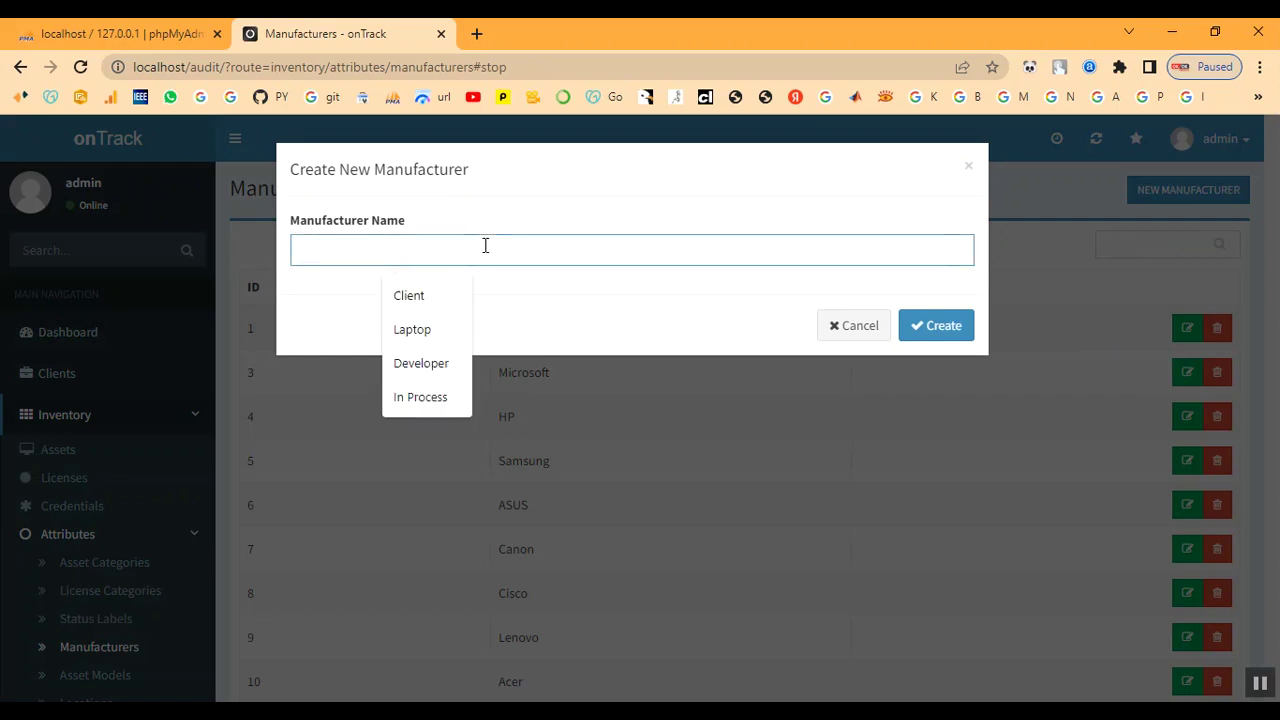
{"action": "type", "text": "Dell"}
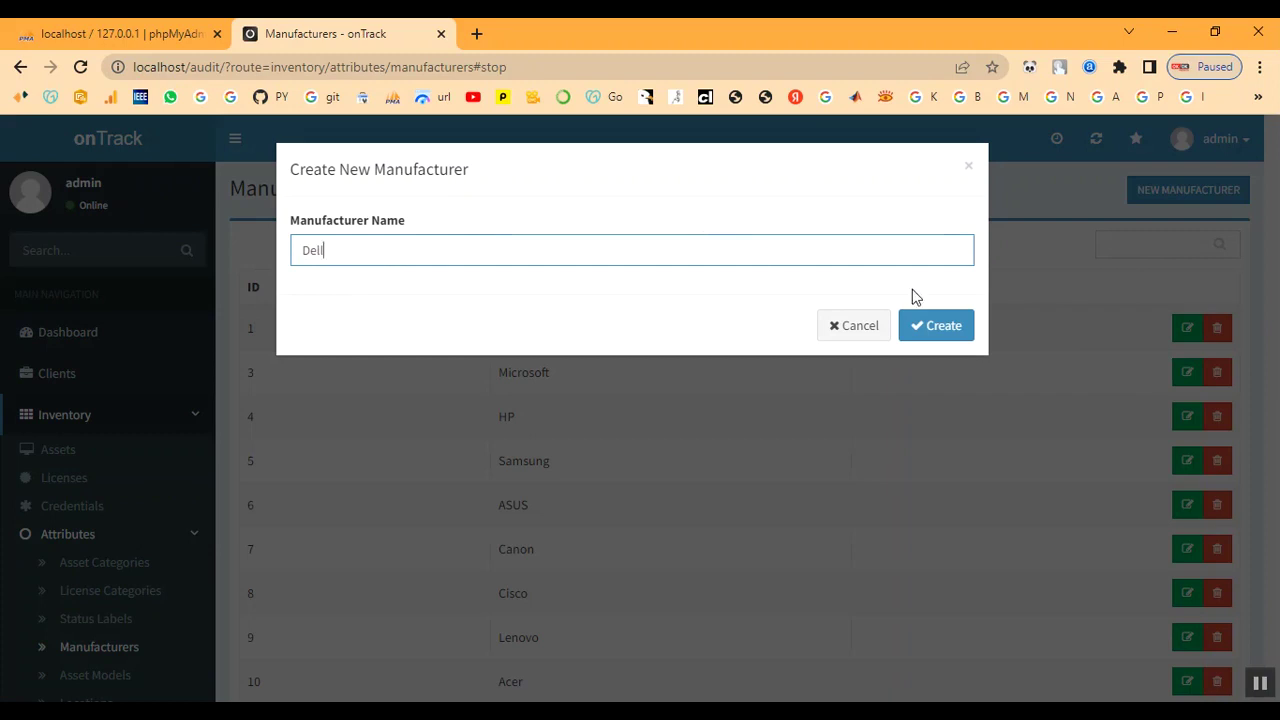
{"action": "left_click", "coordinate": [944, 338]}
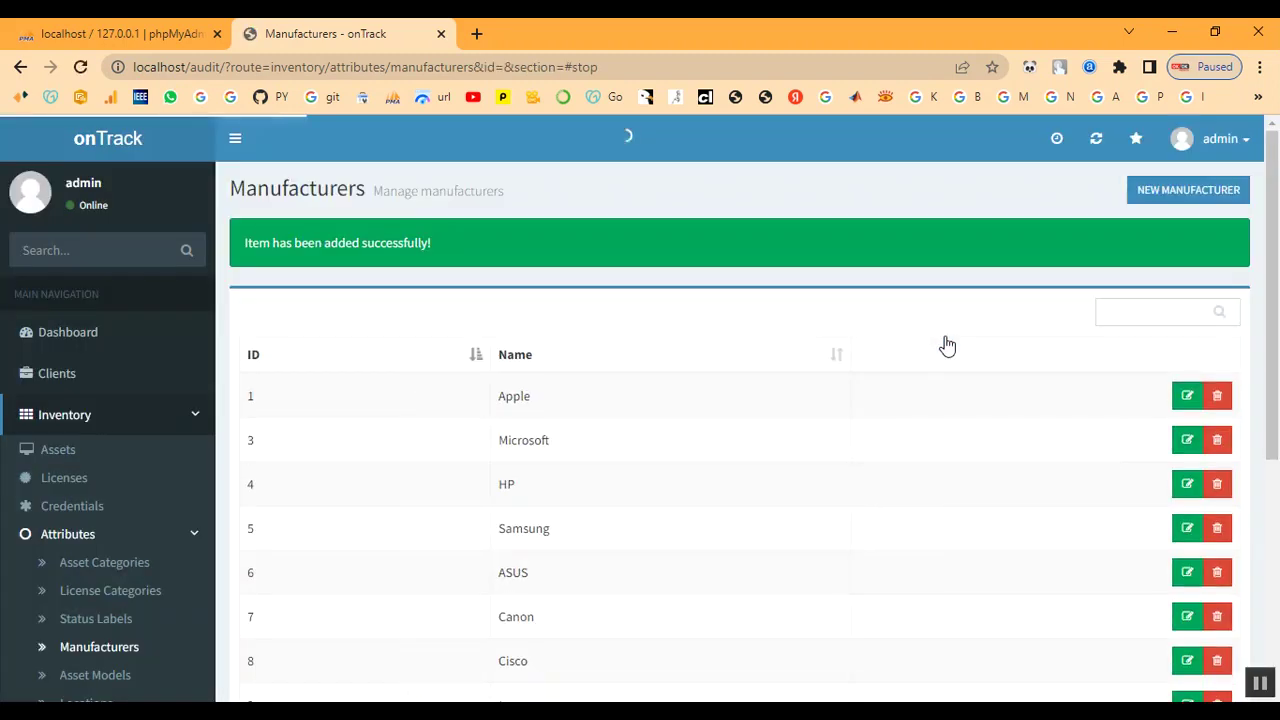
{"action": "scroll", "coordinate": [110, 525], "scroll_direction": "down", "scroll_amount": 2}
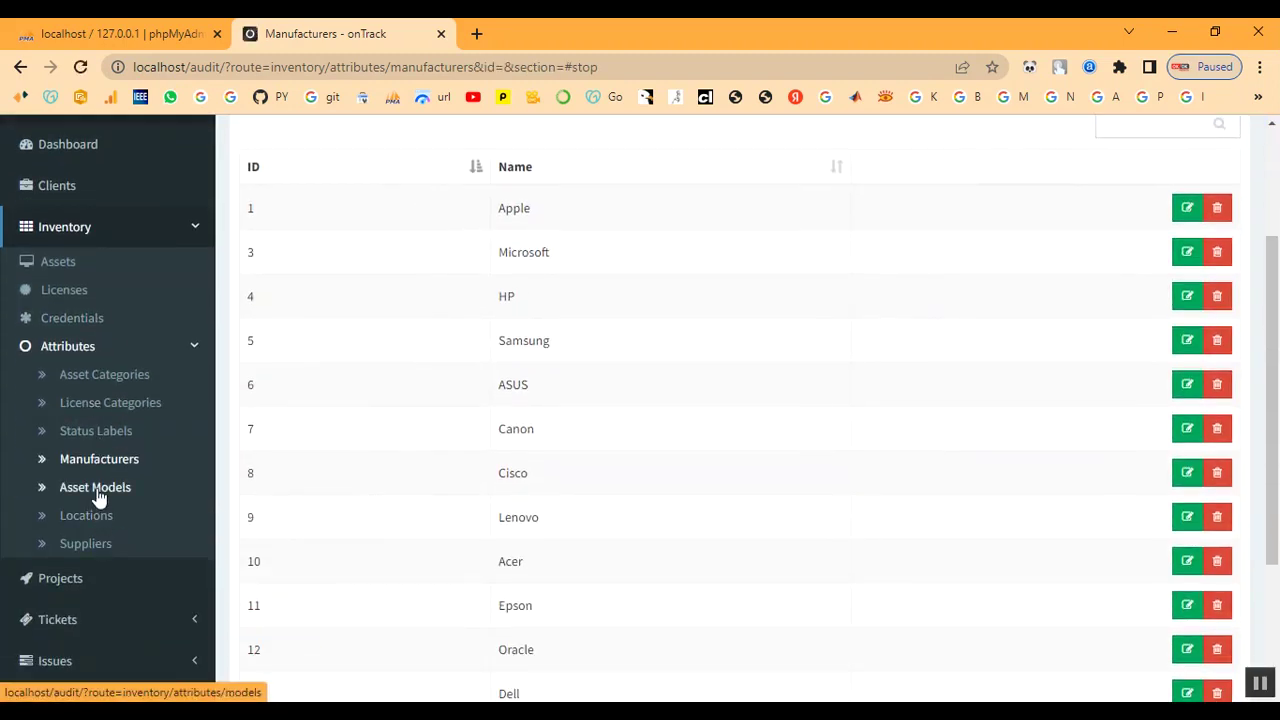
Step: Create asset model 'Power Edge' and check it in the Models list
{"action": "left_click", "coordinate": [97, 496]}
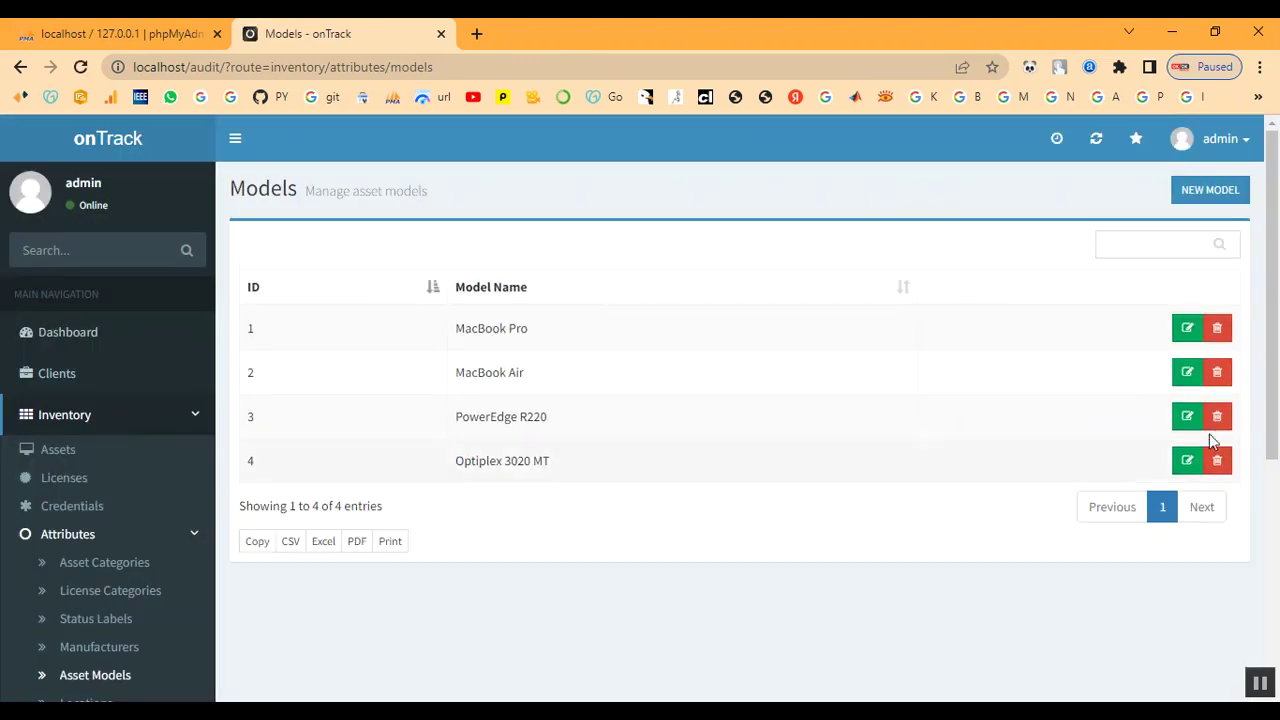
{"action": "left_click", "coordinate": [1222, 190]}
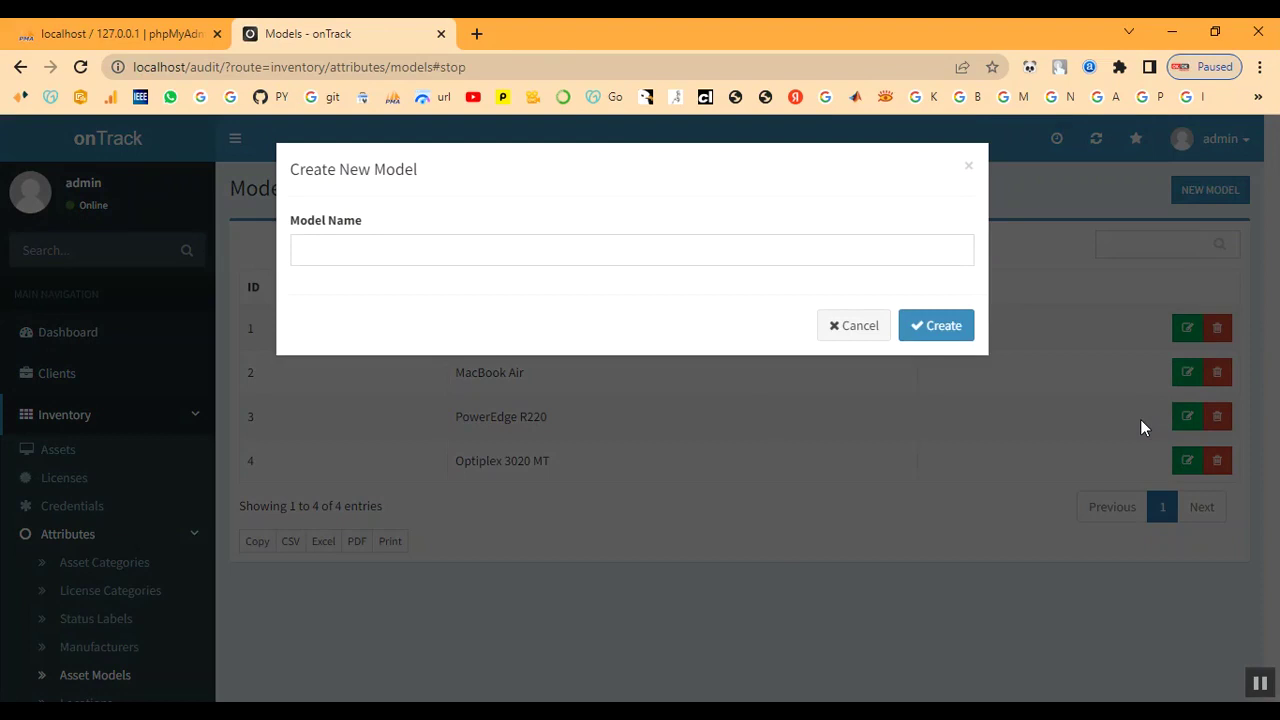
{"action": "left_click", "coordinate": [396, 258]}
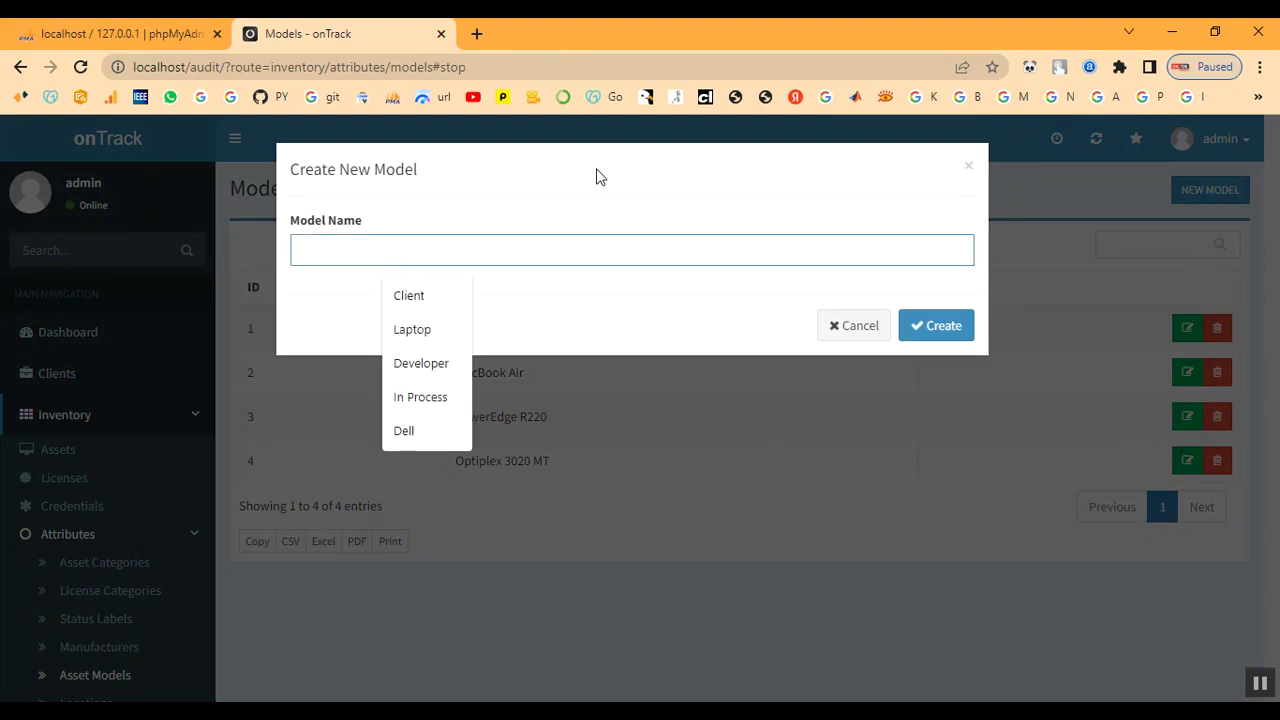
{"action": "type", "text": "Pow"}
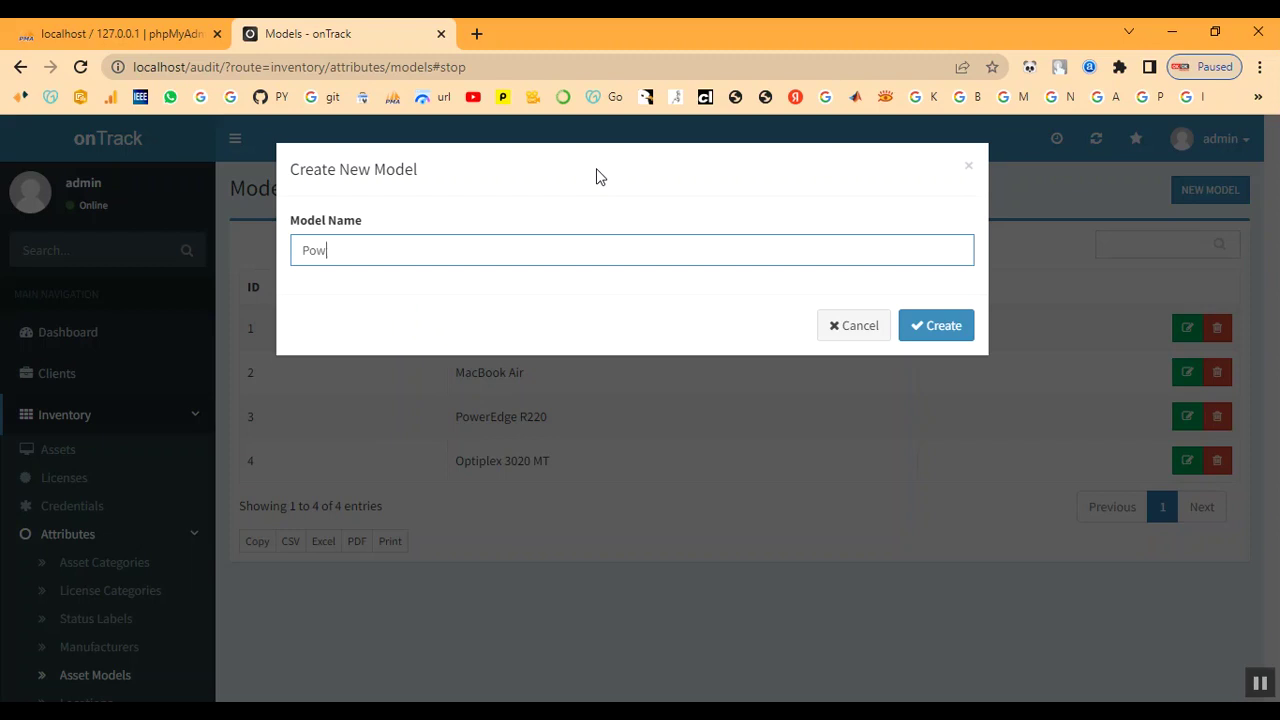
{"action": "type", "text": "er Edge"}
{"action": "left_click", "coordinate": [925, 335]}
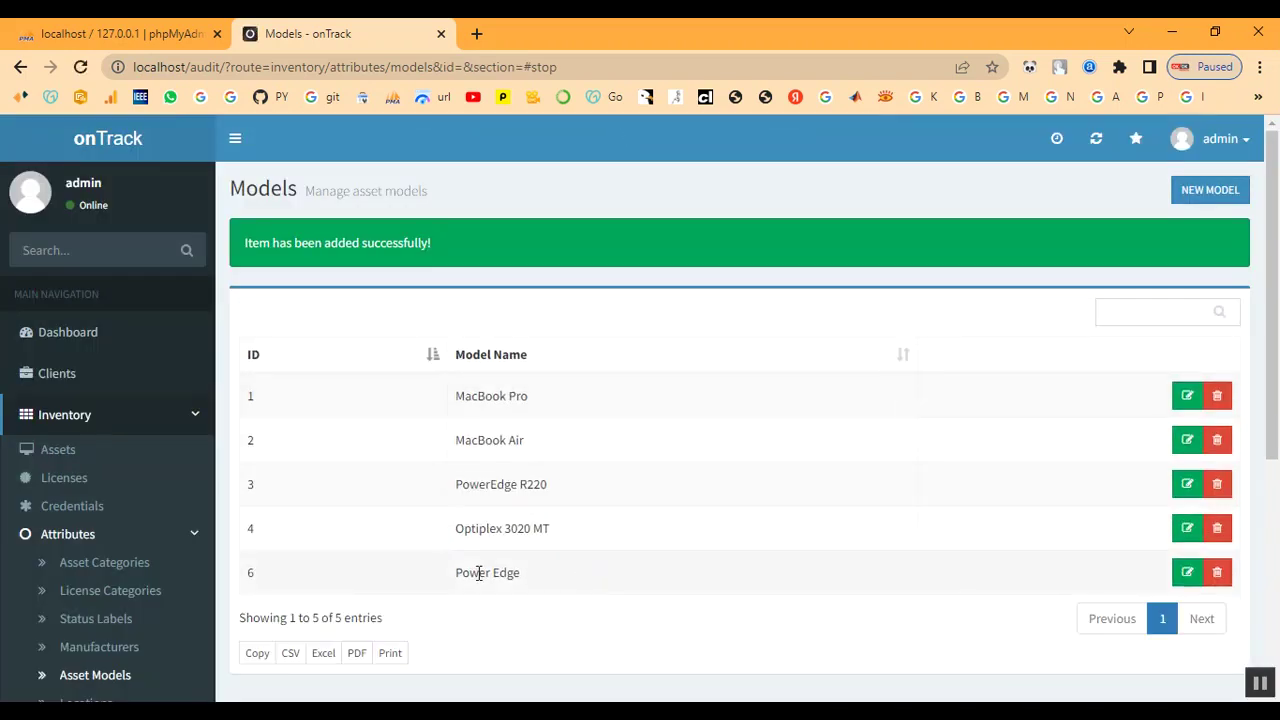
{"action": "left_click_drag", "start_coordinate": [457, 572], "coordinate": [568, 580]}
{"action": "left_click", "coordinate": [568, 580]}
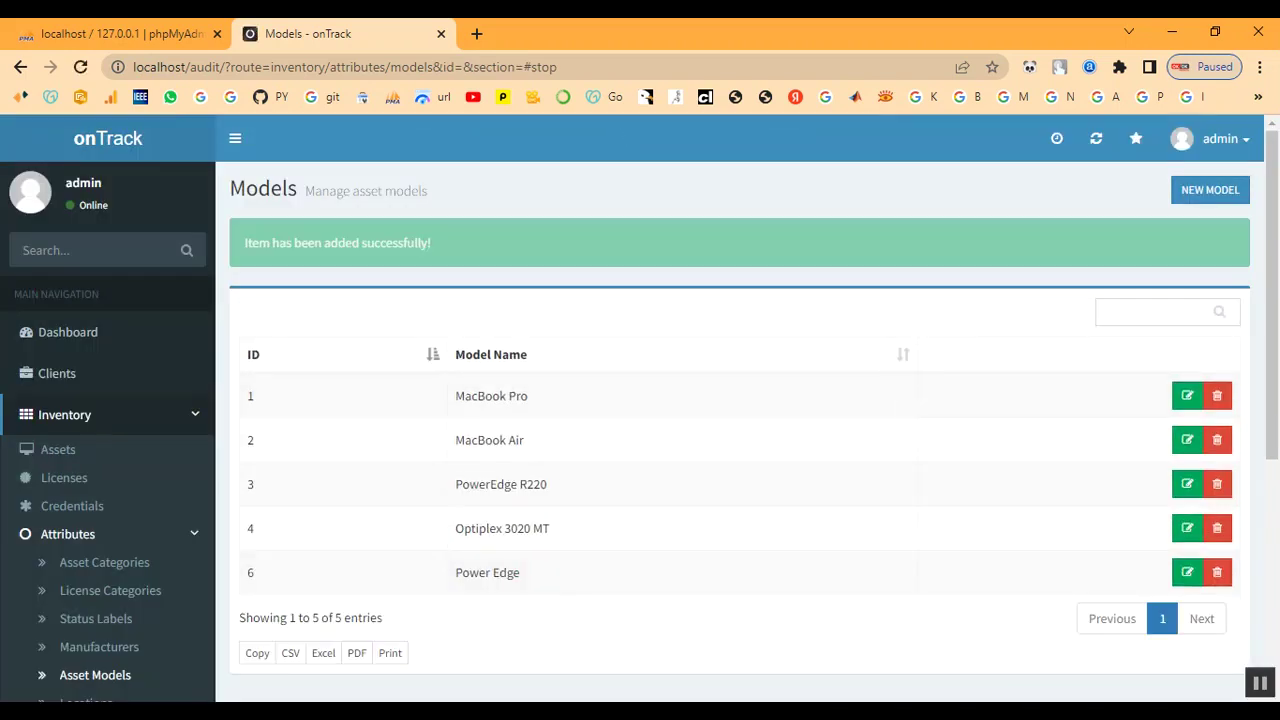
{"action": "scroll", "coordinate": [37, 590], "scroll_direction": "down", "scroll_amount": 3}
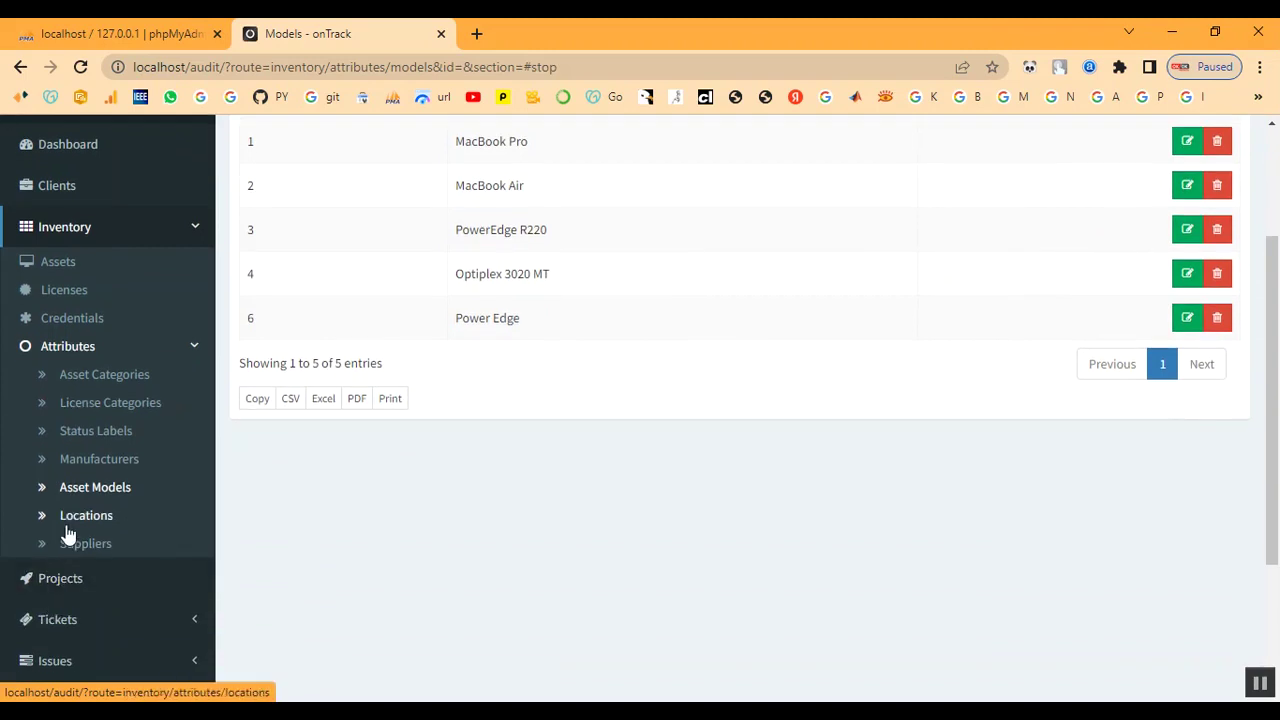
Step: Add a location named Chennai assigned to Client
{"action": "left_click", "coordinate": [70, 524]}
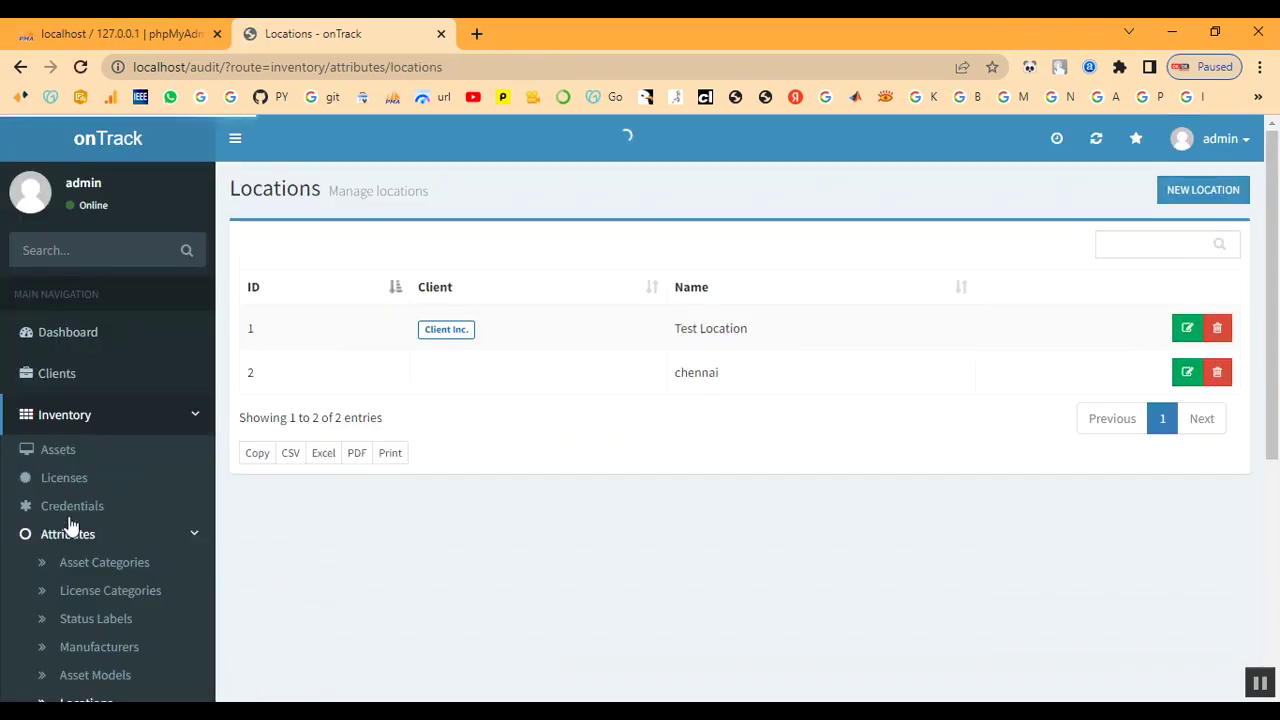
{"action": "left_click", "coordinate": [1197, 200]}
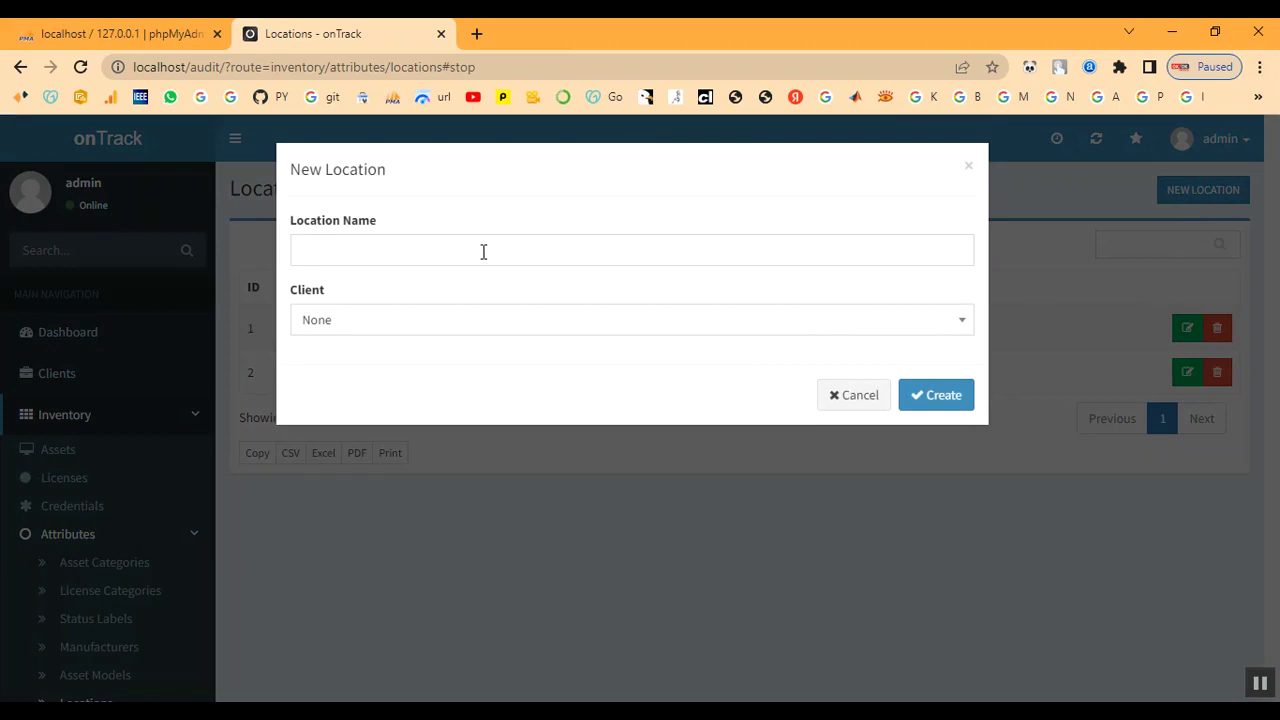
{"action": "left_click", "coordinate": [483, 250]}
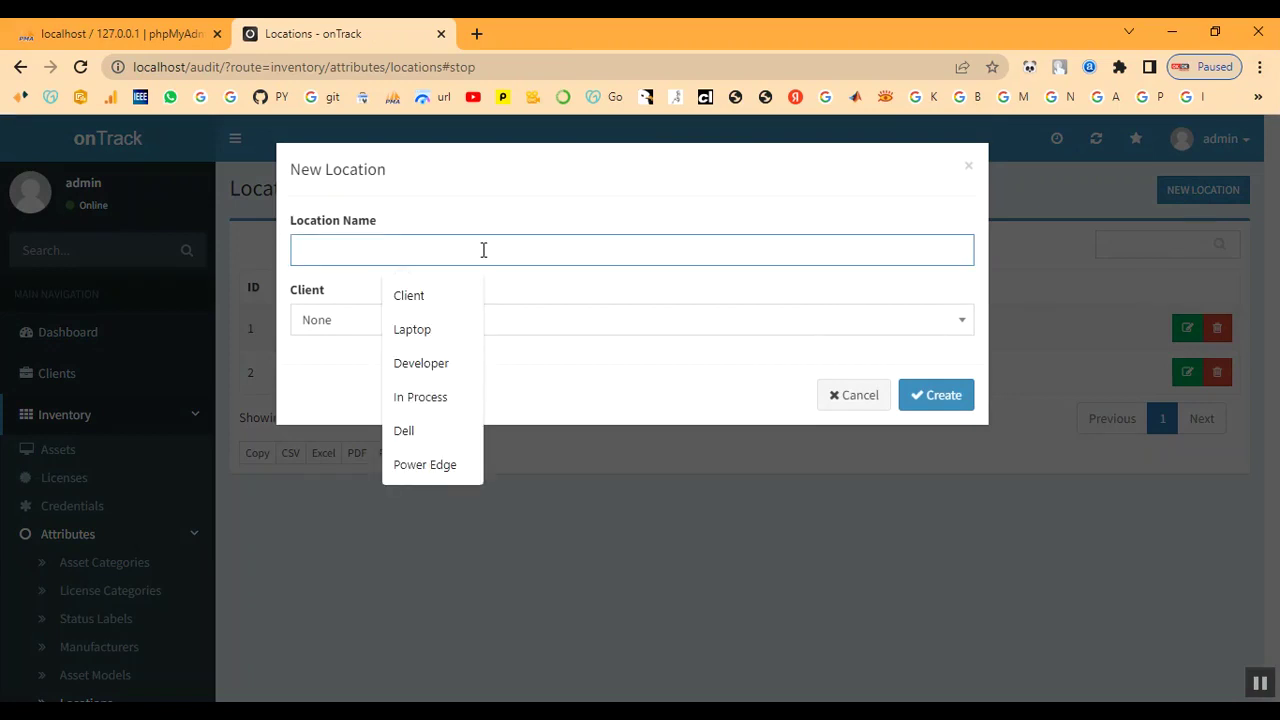
{"action": "type", "text": "Chennai"}
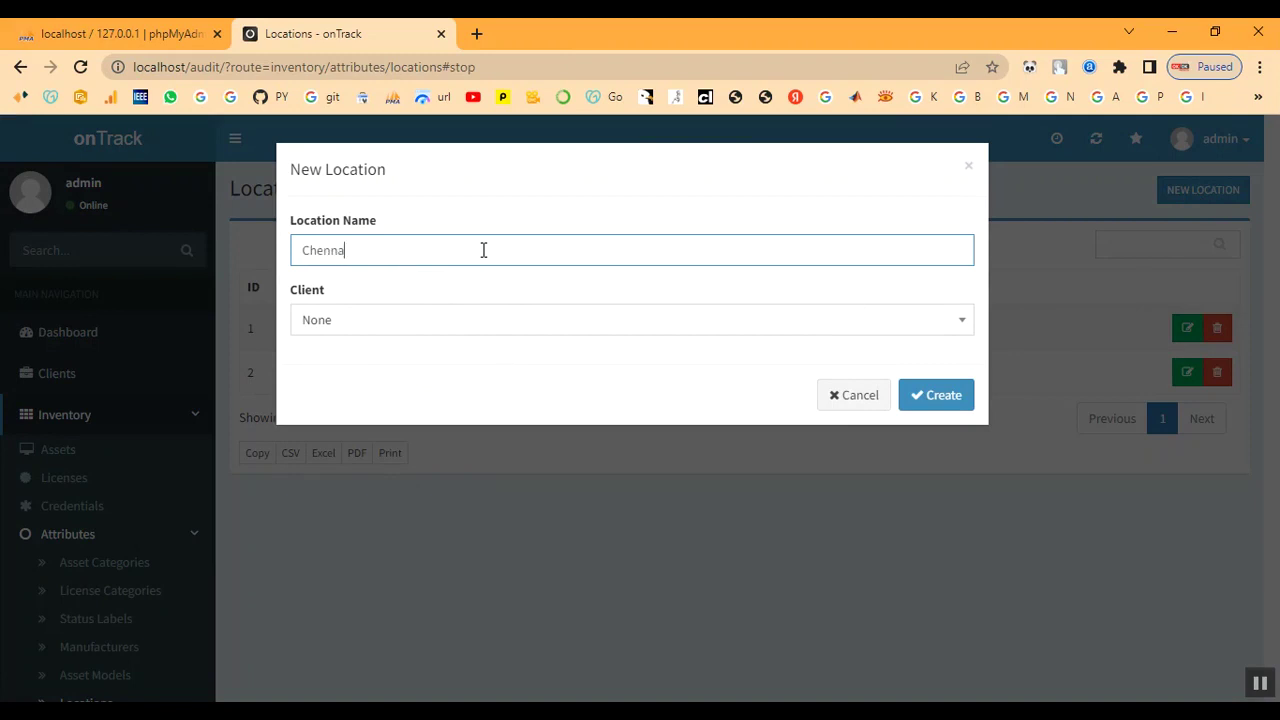
{"action": "left_click", "coordinate": [442, 331]}
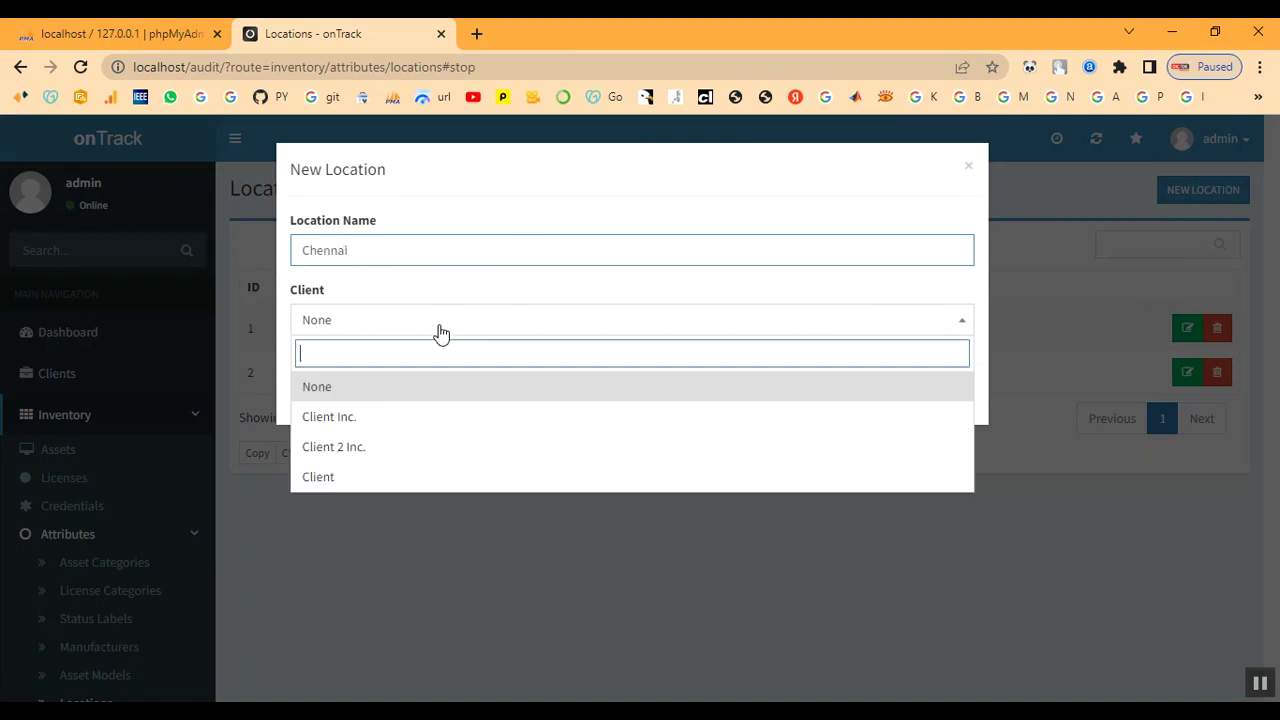
{"action": "left_click", "coordinate": [414, 478]}
{"action": "left_click", "coordinate": [941, 396]}
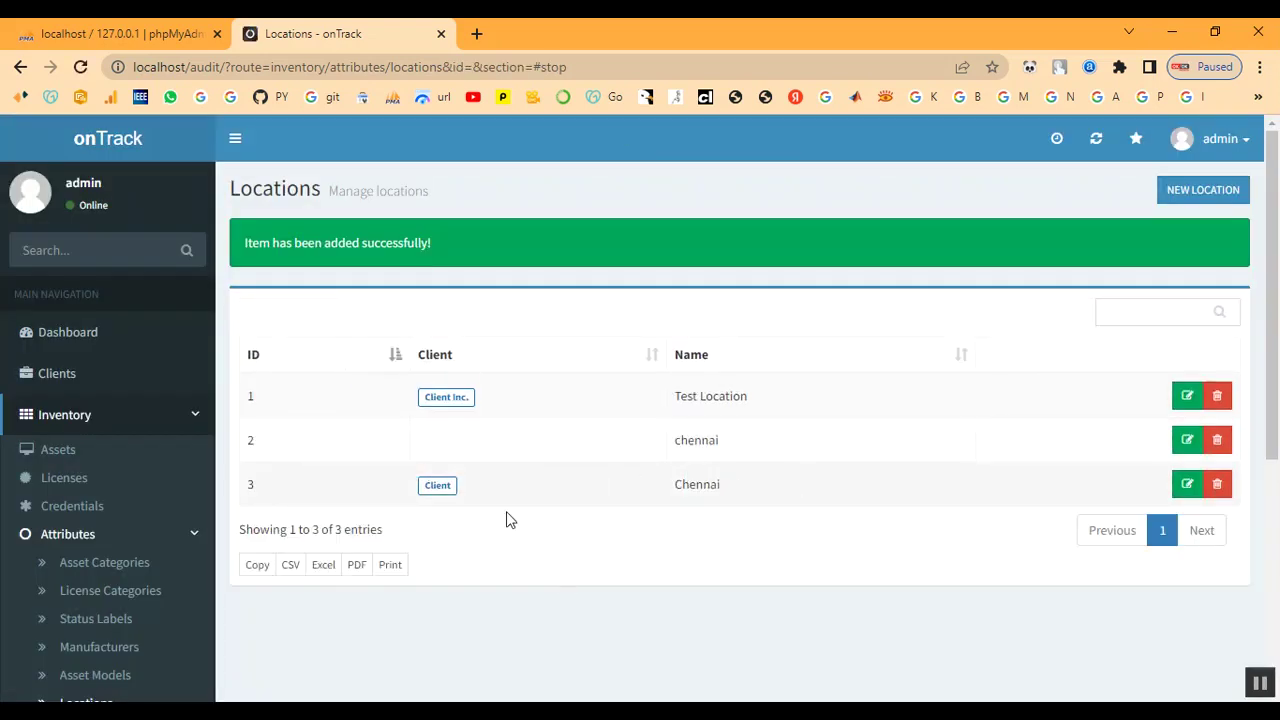
{"action": "scroll", "coordinate": [91, 557], "scroll_direction": "down", "scroll_amount": 1}
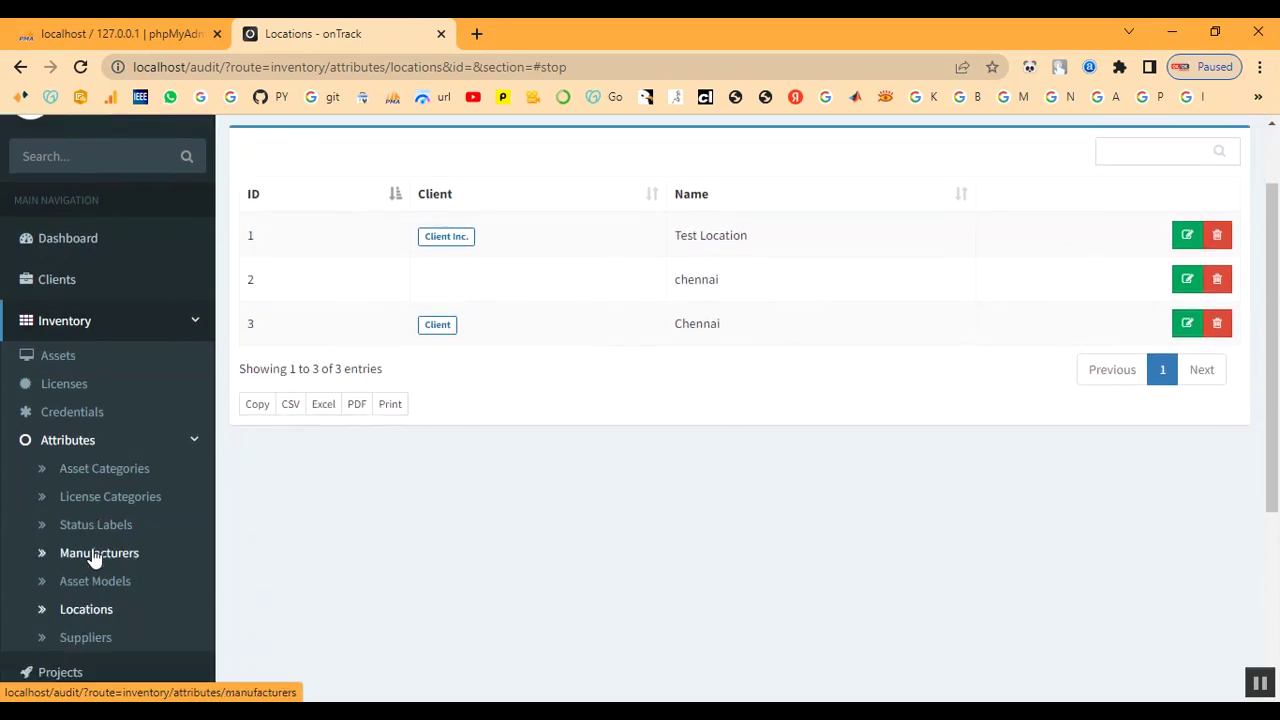
Step: Delete the unassigned duplicate chennai location and go to the Suppliers page
{"action": "left_click", "coordinate": [1215, 285]}
{"action": "left_click", "coordinate": [962, 276]}
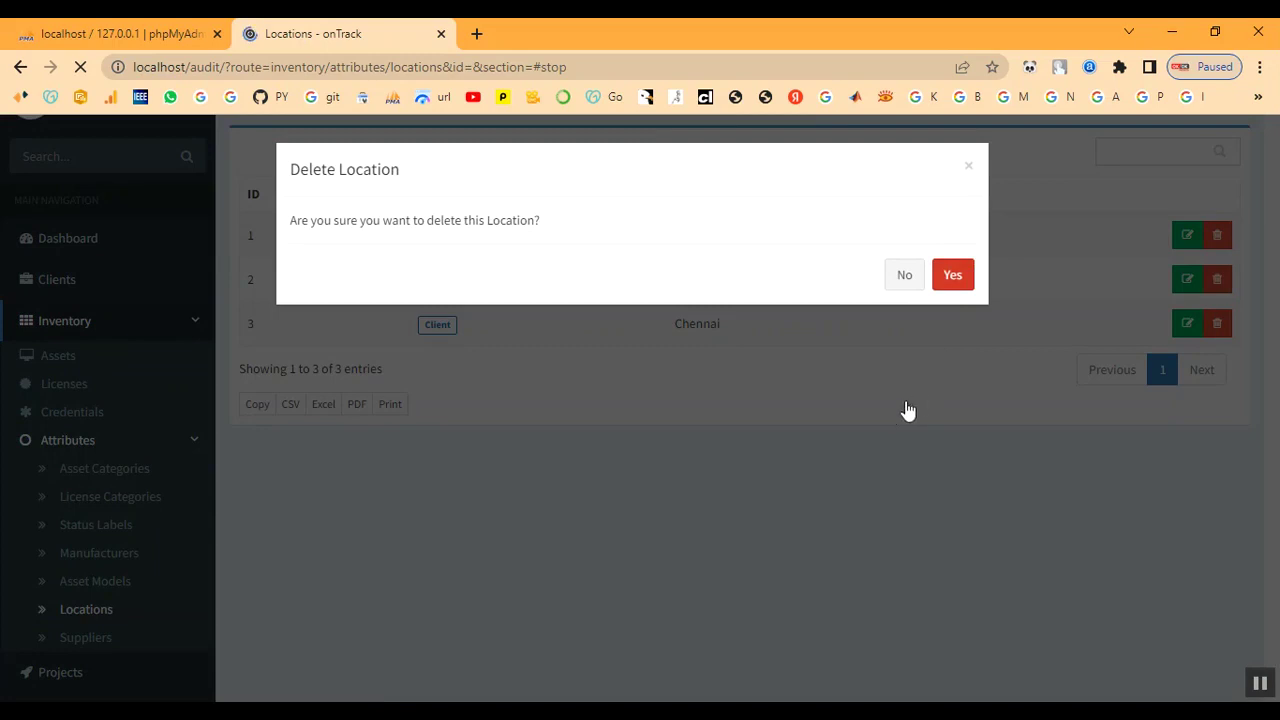
{"action": "scroll", "coordinate": [135, 515], "scroll_direction": "down", "scroll_amount": 1}
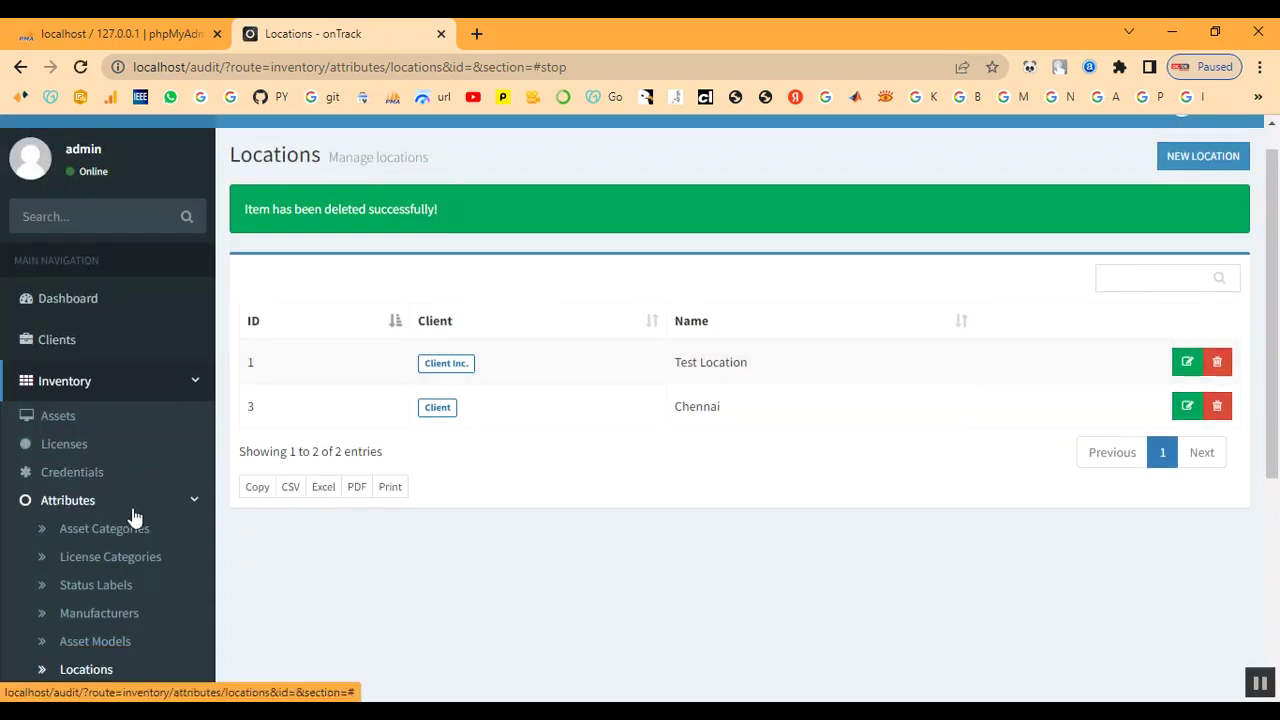
{"action": "scroll", "coordinate": [135, 515], "scroll_direction": "down", "scroll_amount": 3}
{"action": "left_click", "coordinate": [86, 545]}
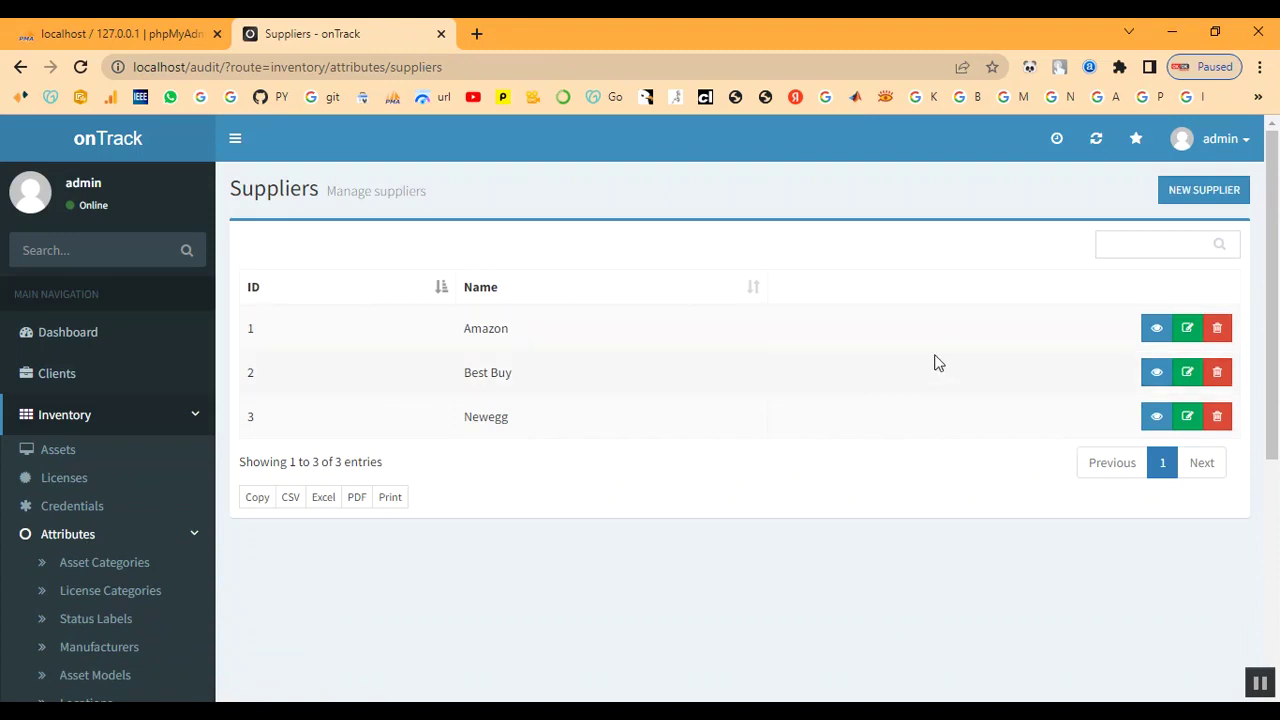
Step: Start a new supplier named 'Shop' and enter its phone number and e-mail
{"action": "left_click", "coordinate": [1207, 190]}
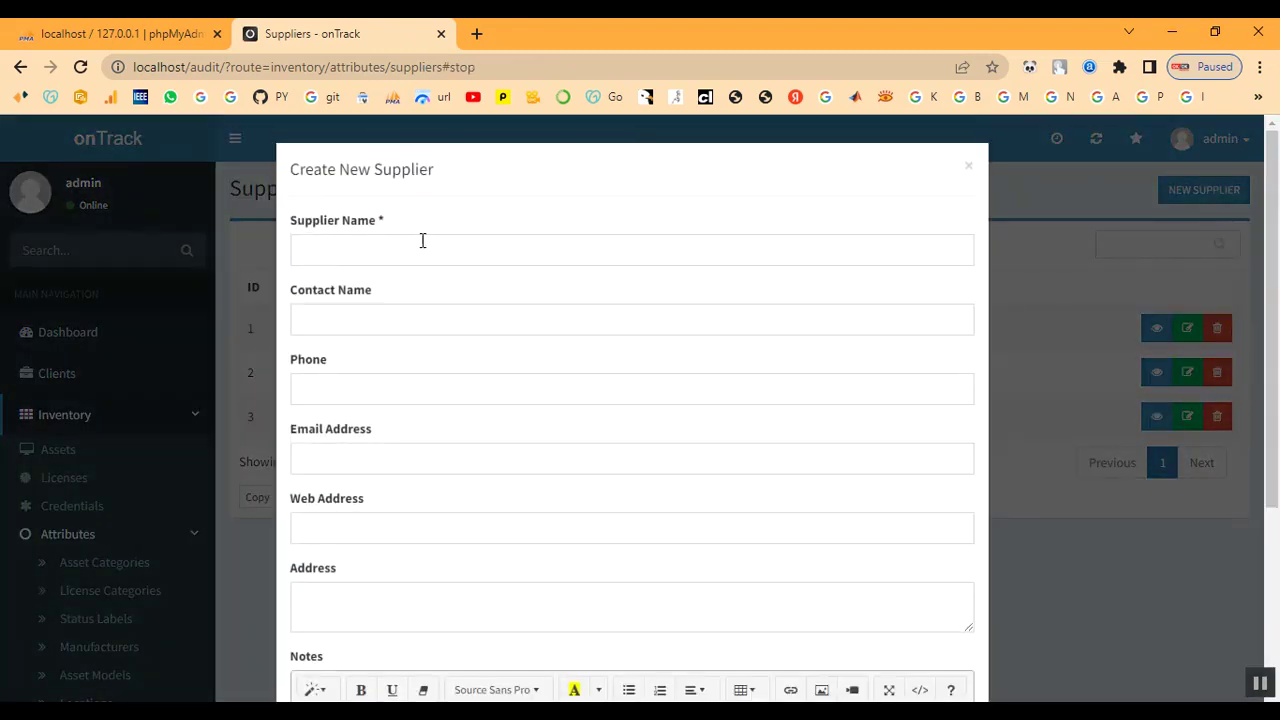
{"action": "left_click", "coordinate": [348, 256]}
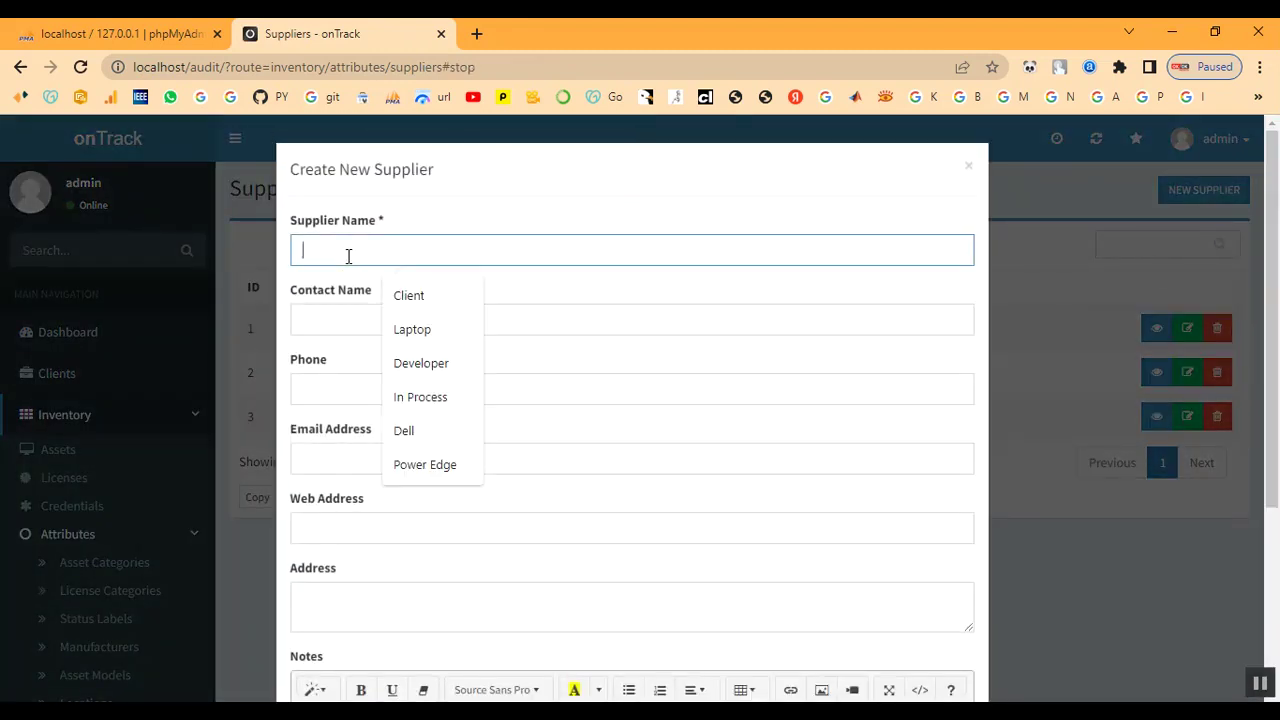
{"action": "type", "text": "Shop"}
{"action": "key", "text": "Tab"}
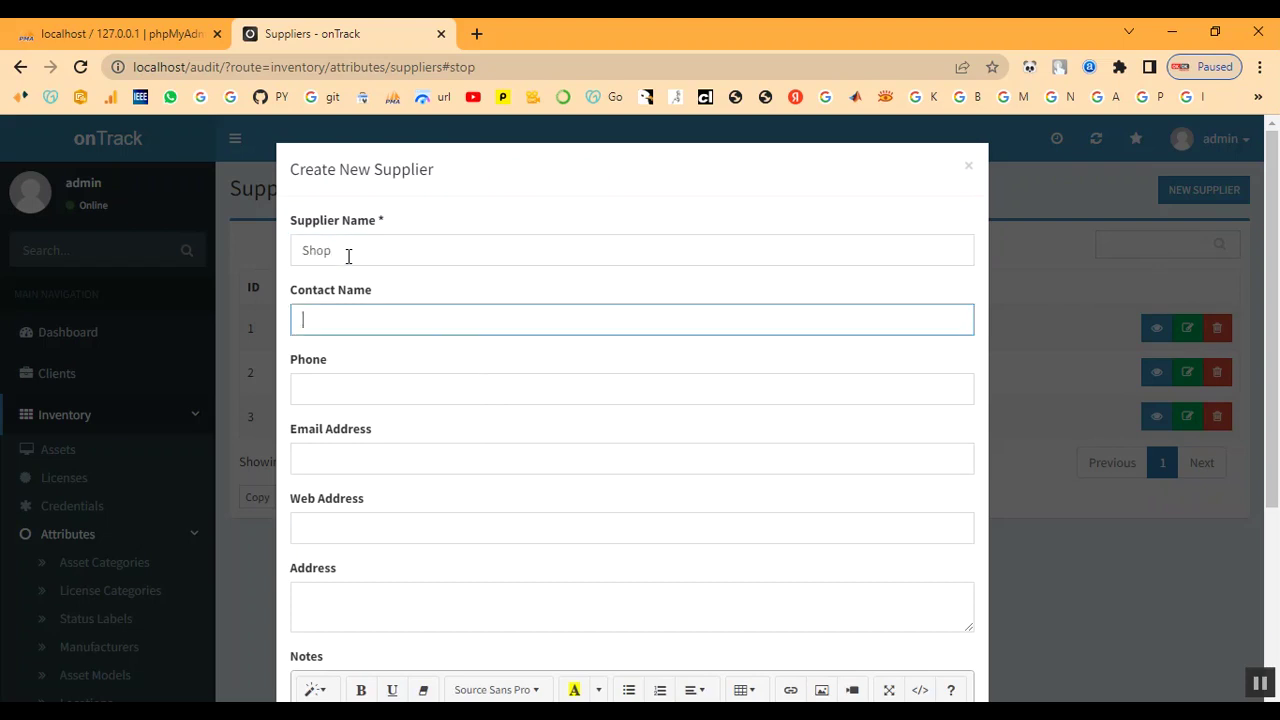
{"action": "type", "text": "Shop"}
{"action": "key", "text": "Tab"}
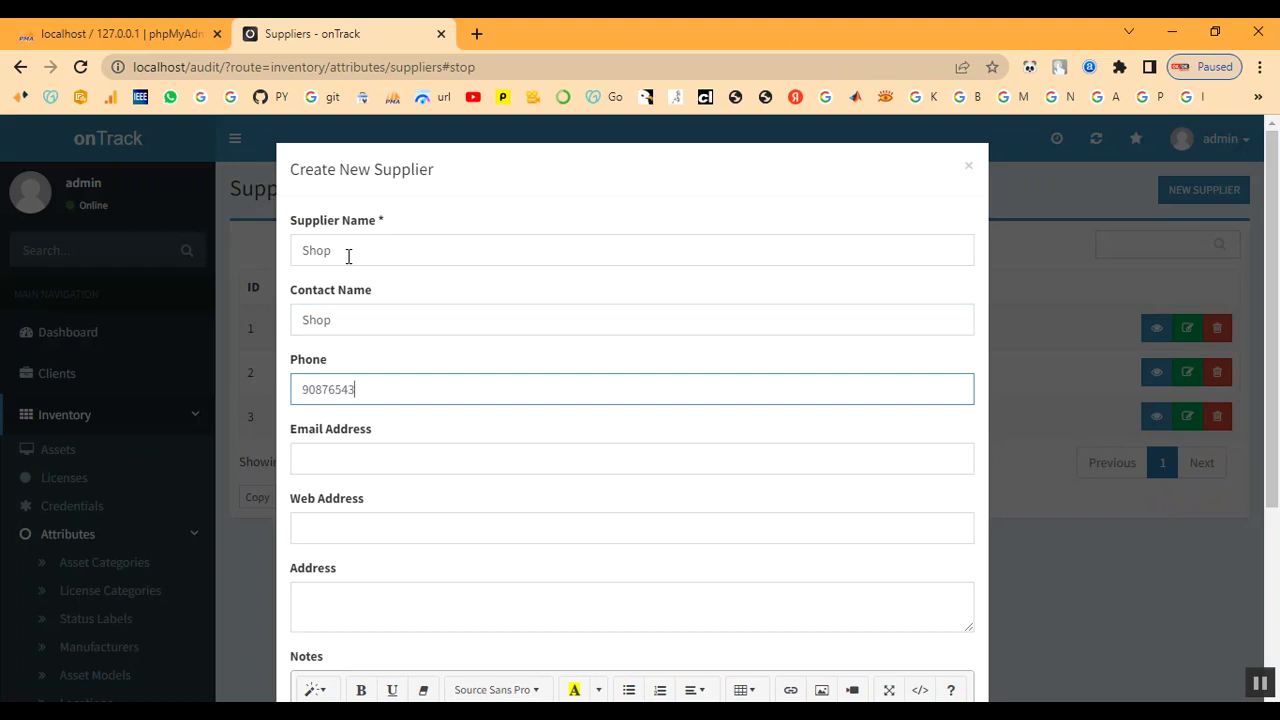
{"action": "left_click", "coordinate": [340, 446]}
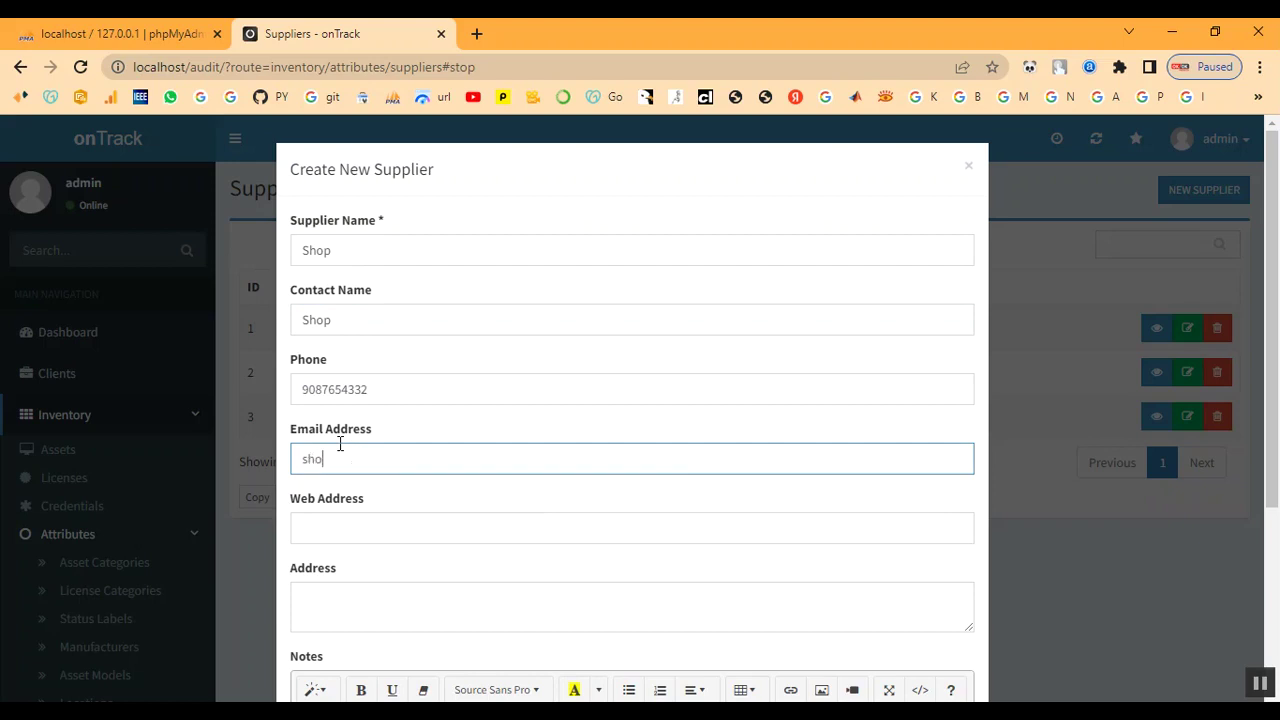
Step: Add web address shop.com, a chennai address and notes 'SHOP', then create the supplier
{"action": "key", "text": "Tab"}
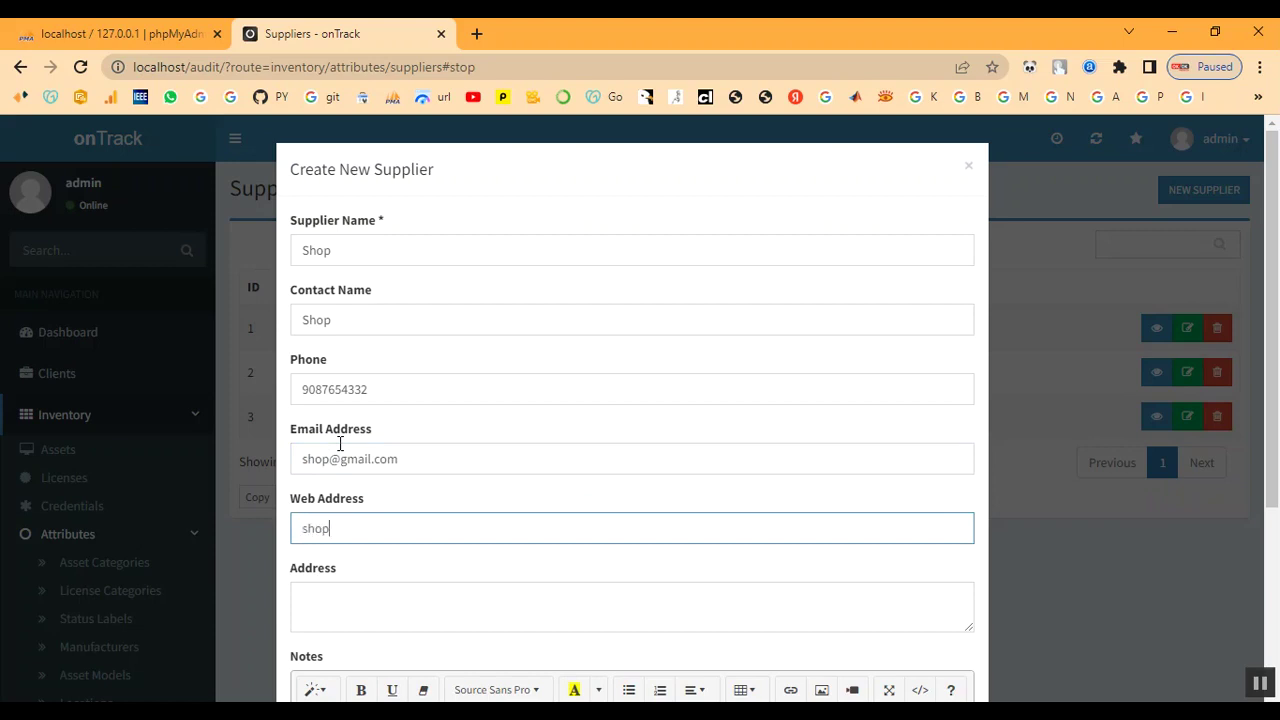
{"action": "type", "text": "shop.com"}
{"action": "key", "text": "Tab"}
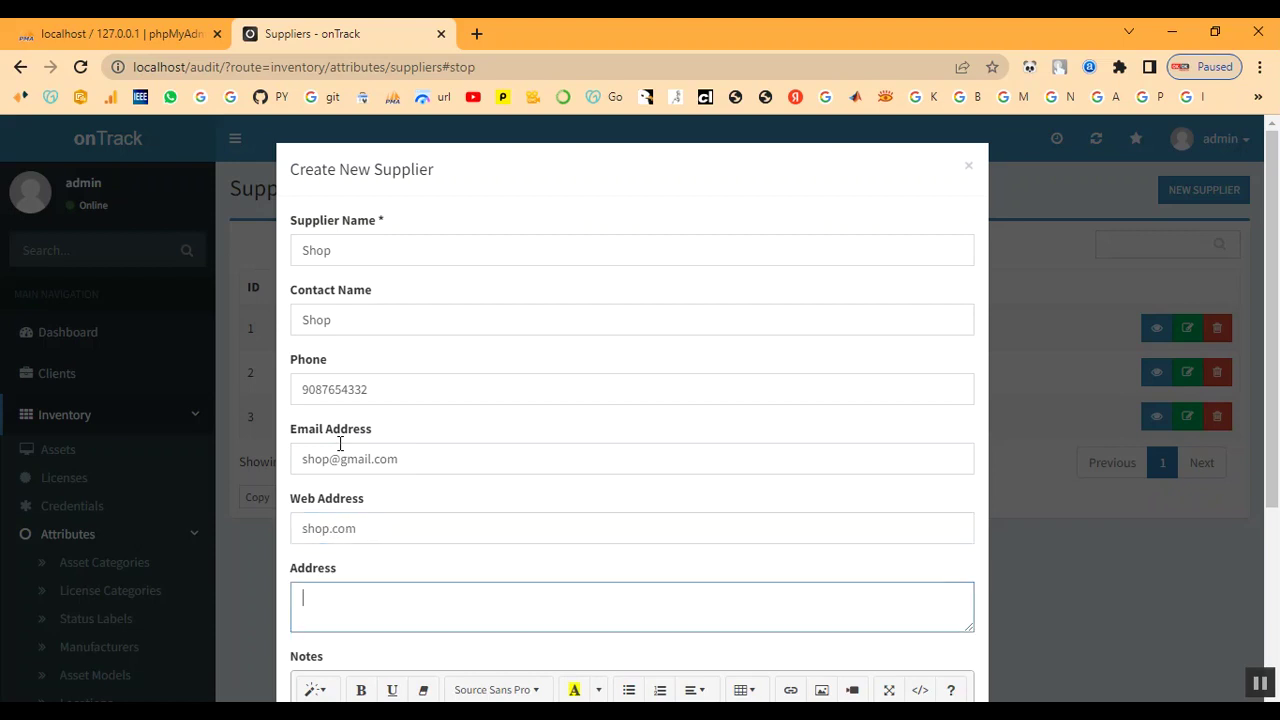
{"action": "type", "text": "chennai"}
{"action": "key", "text": "Tab"}
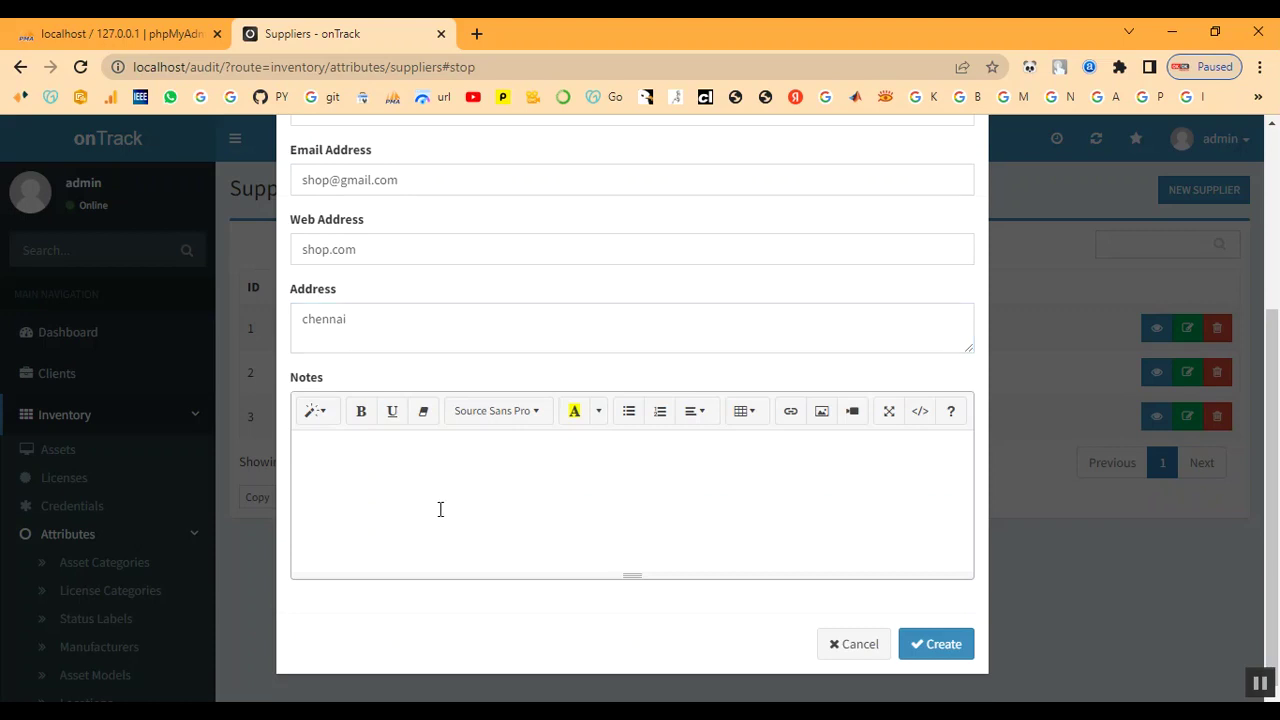
{"action": "type", "text": "SHOP"}
{"action": "left_click", "coordinate": [936, 647]}
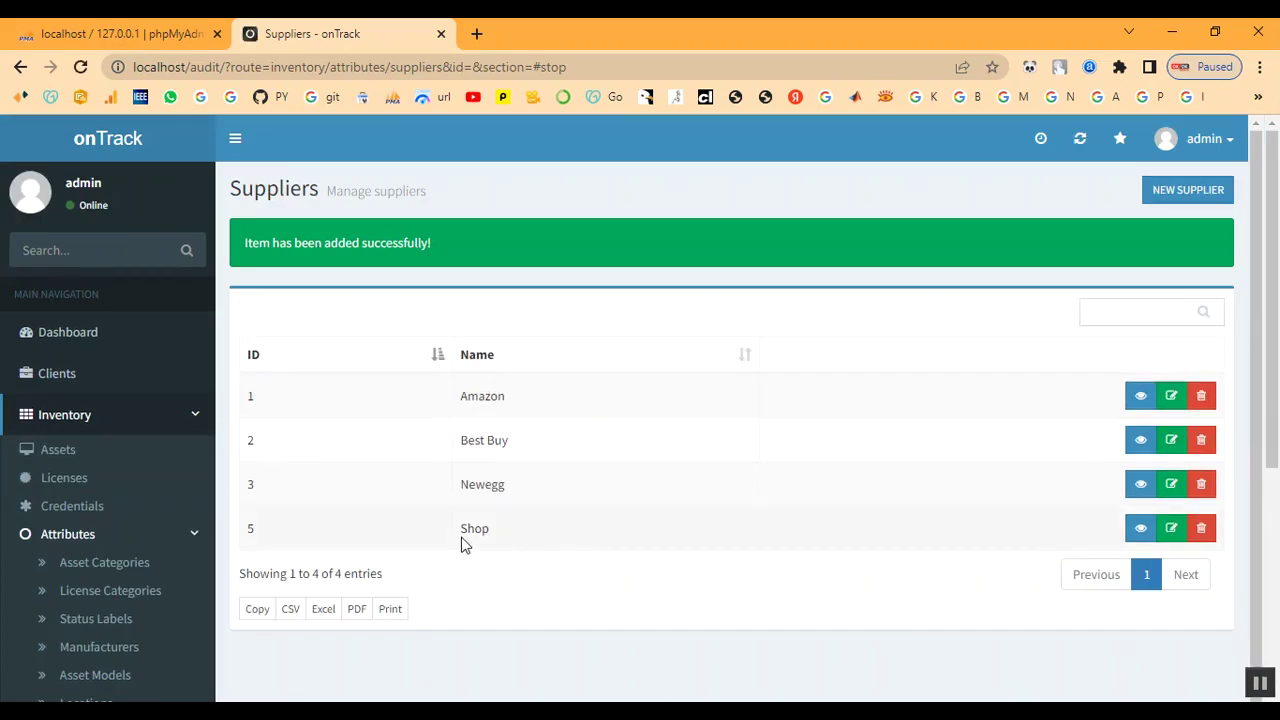
{"action": "left_click_drag", "start_coordinate": [457, 527], "coordinate": [500, 535]}
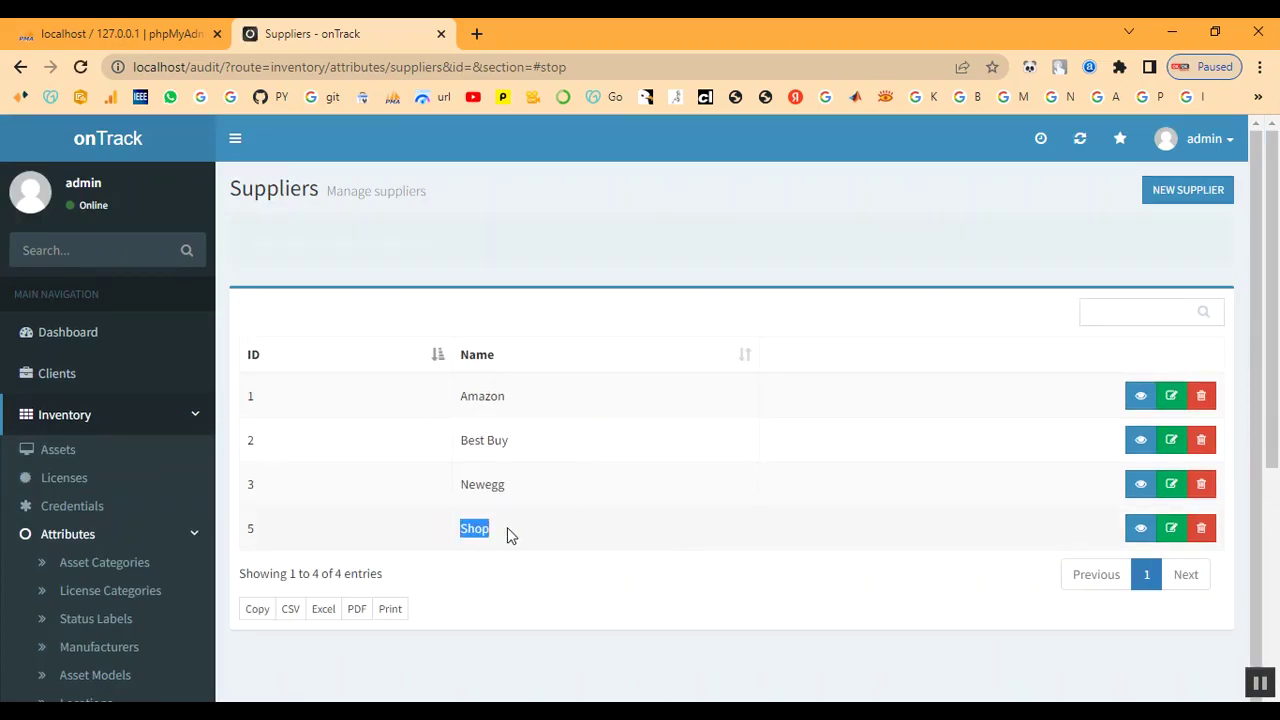
{"action": "left_click", "coordinate": [500, 535]}
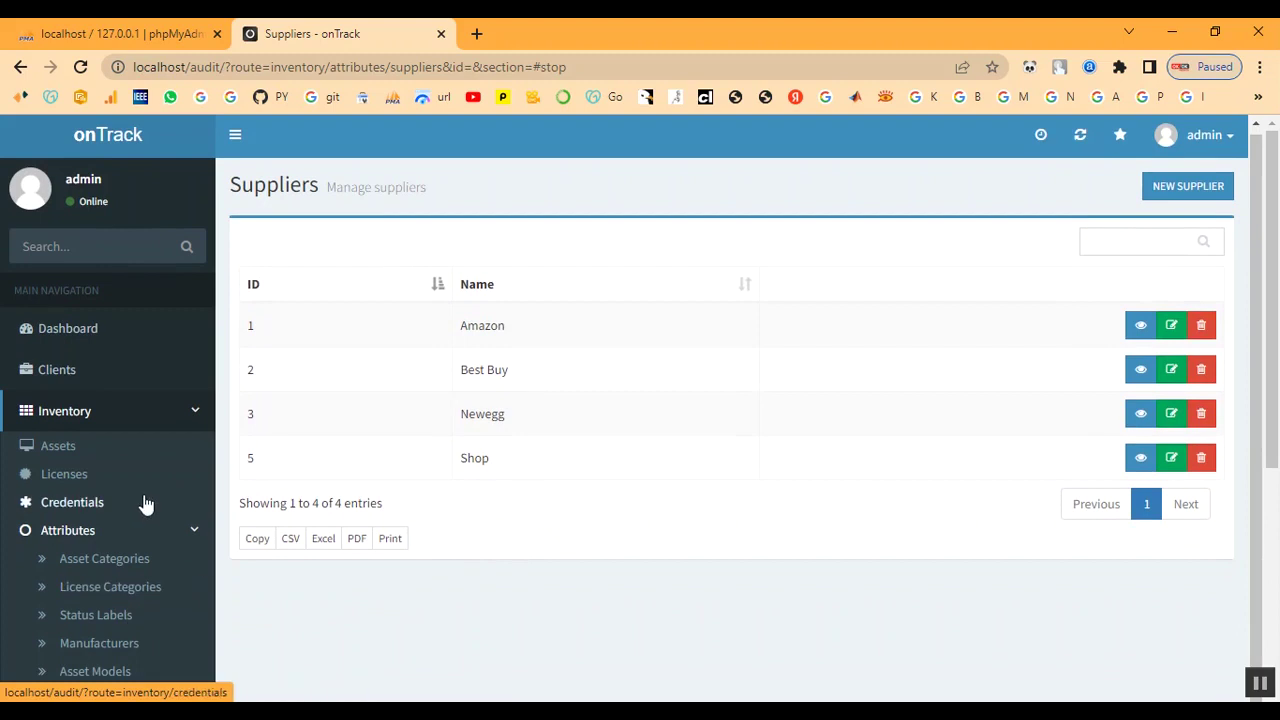
{"action": "scroll", "coordinate": [150, 532], "scroll_direction": "down", "scroll_amount": 3}
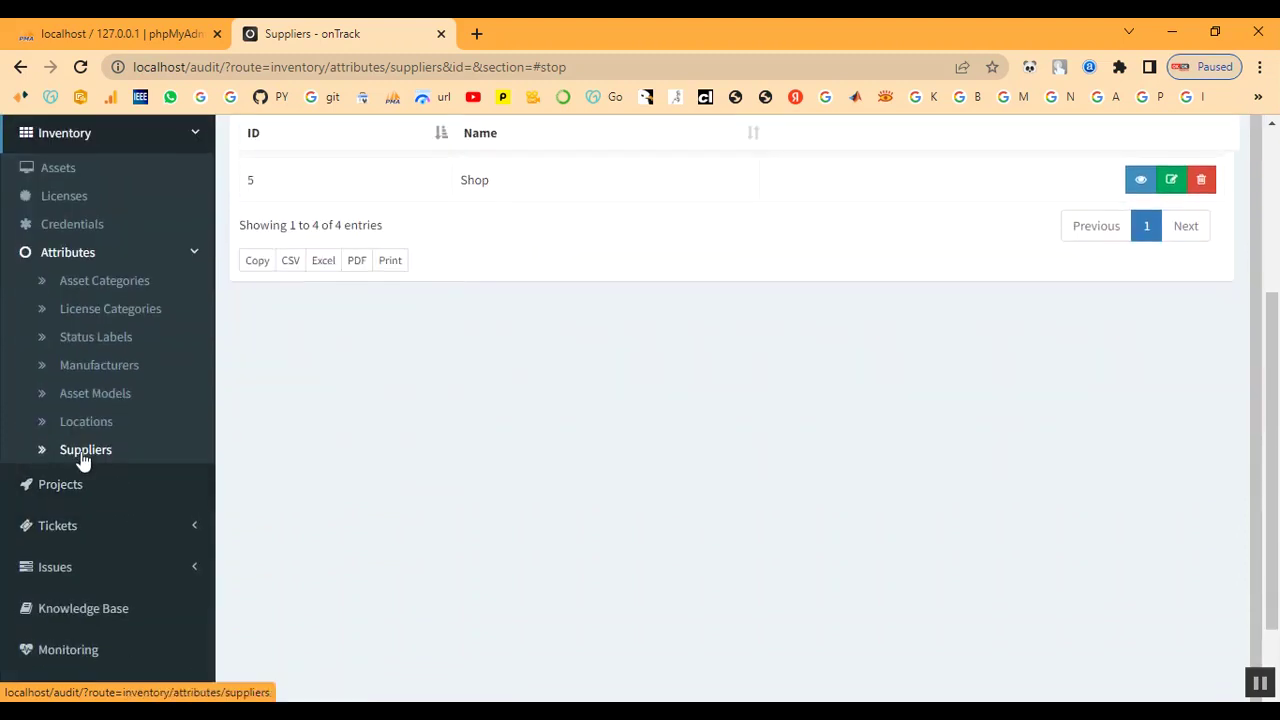
{"action": "left_click", "coordinate": [185, 257]}
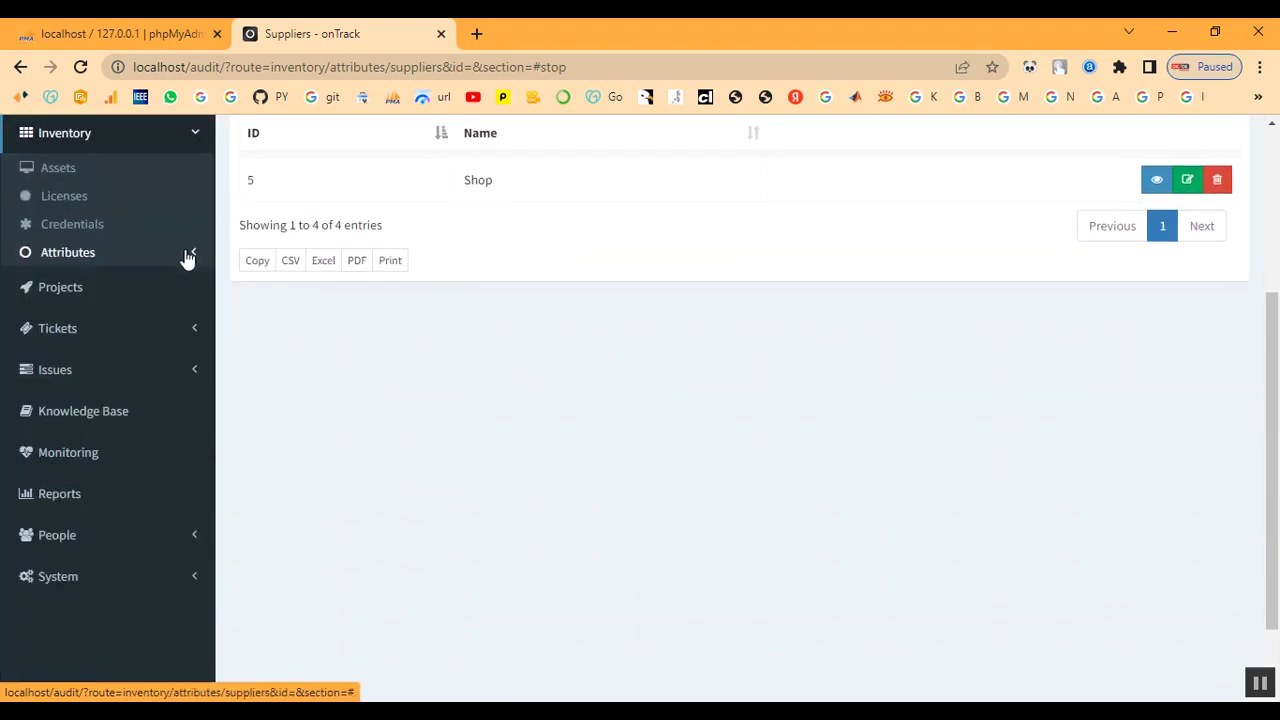
{"action": "left_click", "coordinate": [79, 204]}
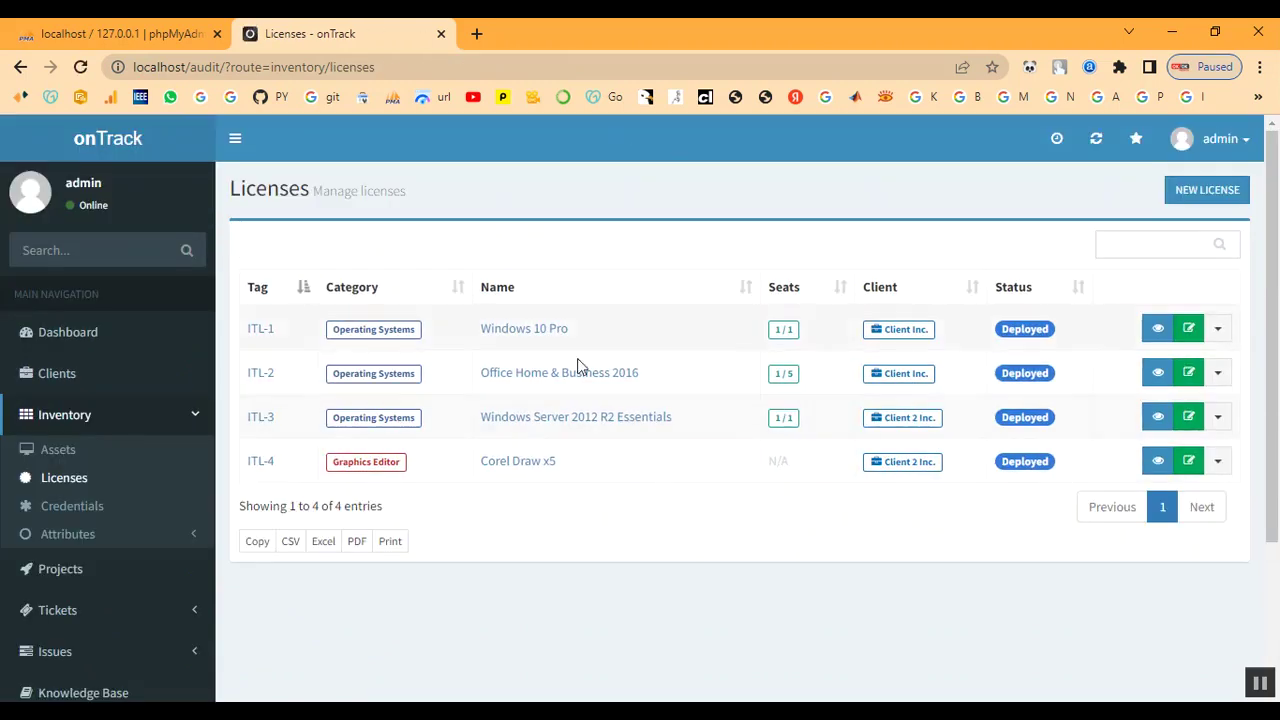
{"action": "left_click", "coordinate": [1196, 193]}
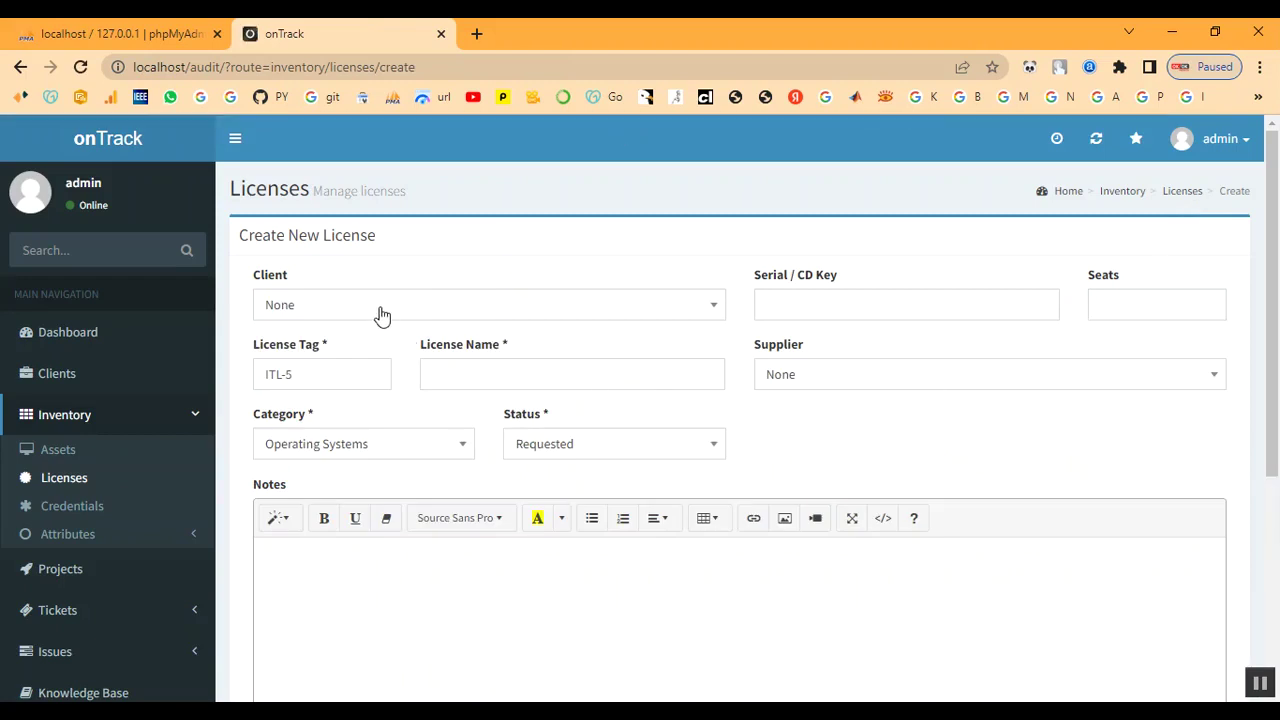
{"action": "left_click", "coordinate": [381, 315]}
{"action": "left_click", "coordinate": [357, 462]}
{"action": "left_click", "coordinate": [852, 312]}
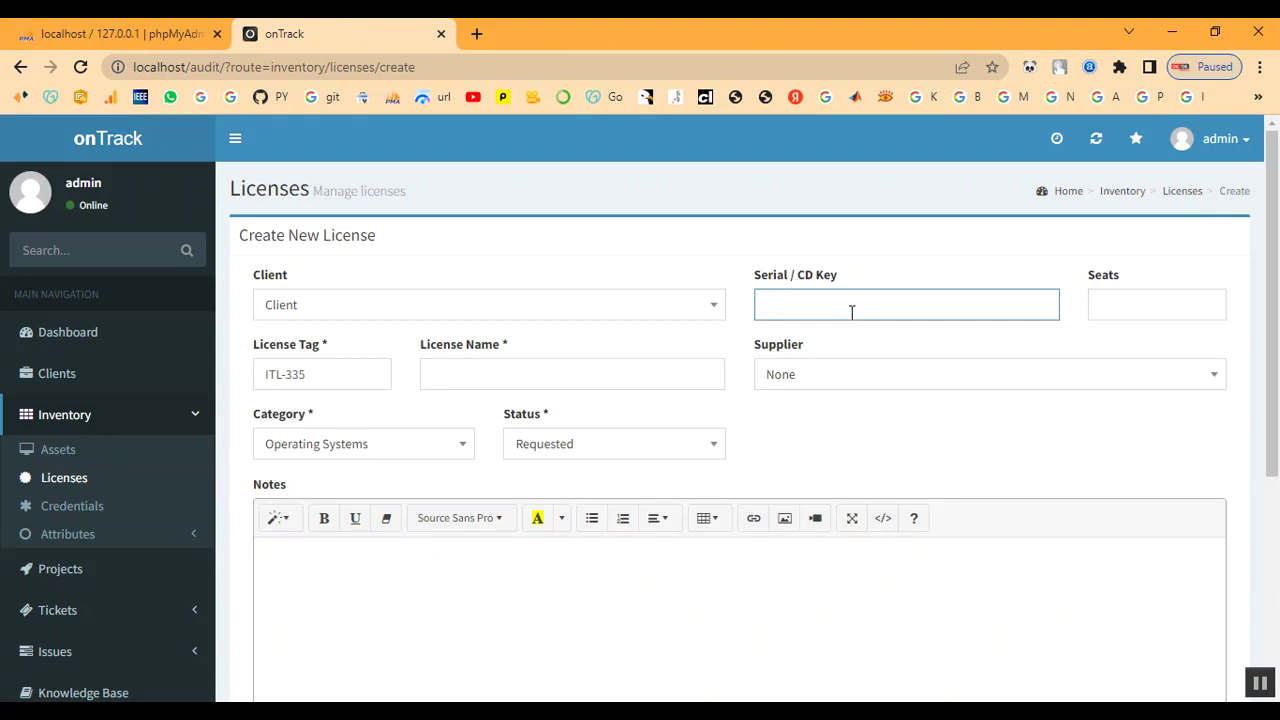
{"action": "type", "text": "C1234"}
{"action": "left_click", "coordinate": [1140, 311]}
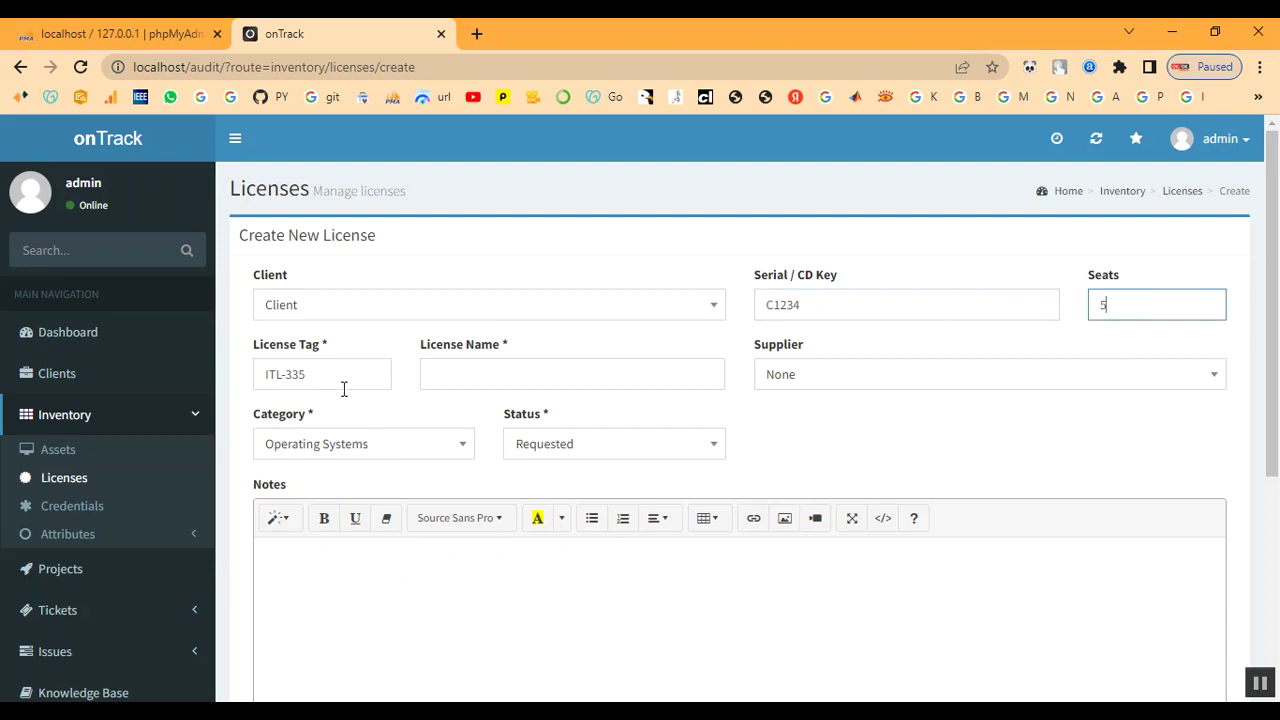
Step: Name the license 'License'
{"action": "left_click", "coordinate": [313, 375]}
{"action": "left_click", "coordinate": [473, 372]}
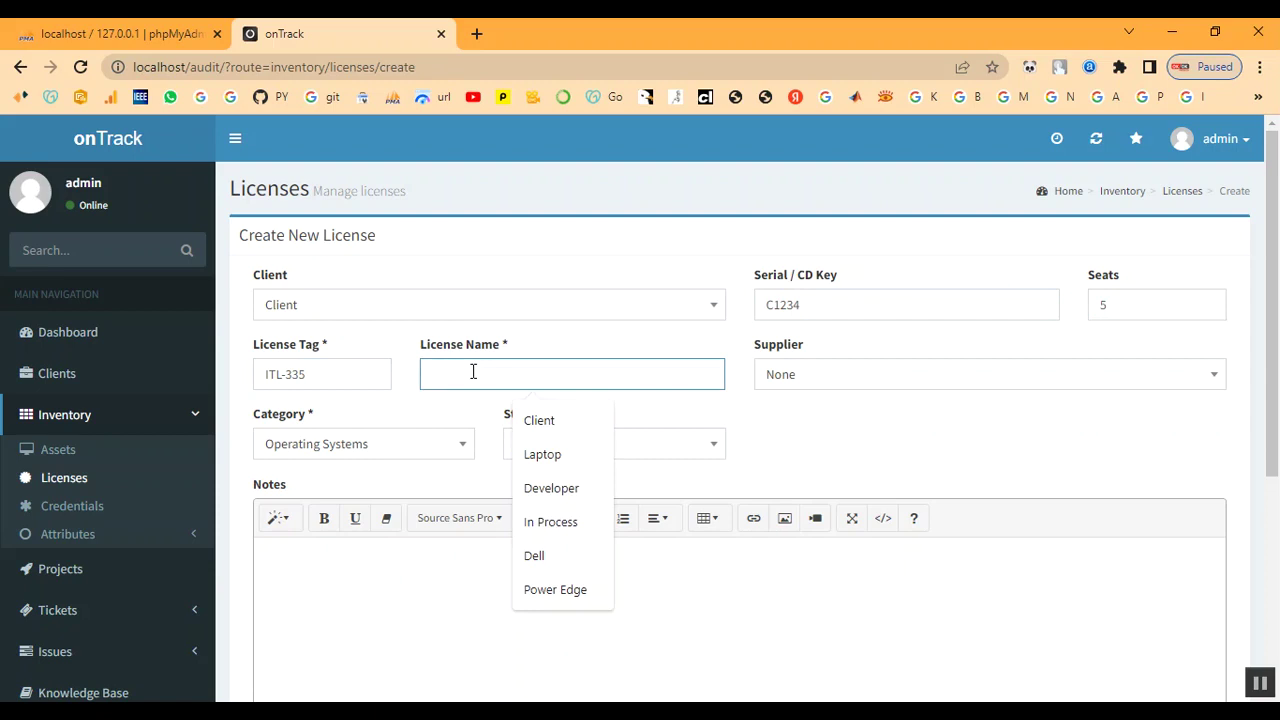
{"action": "type", "text": "L"}
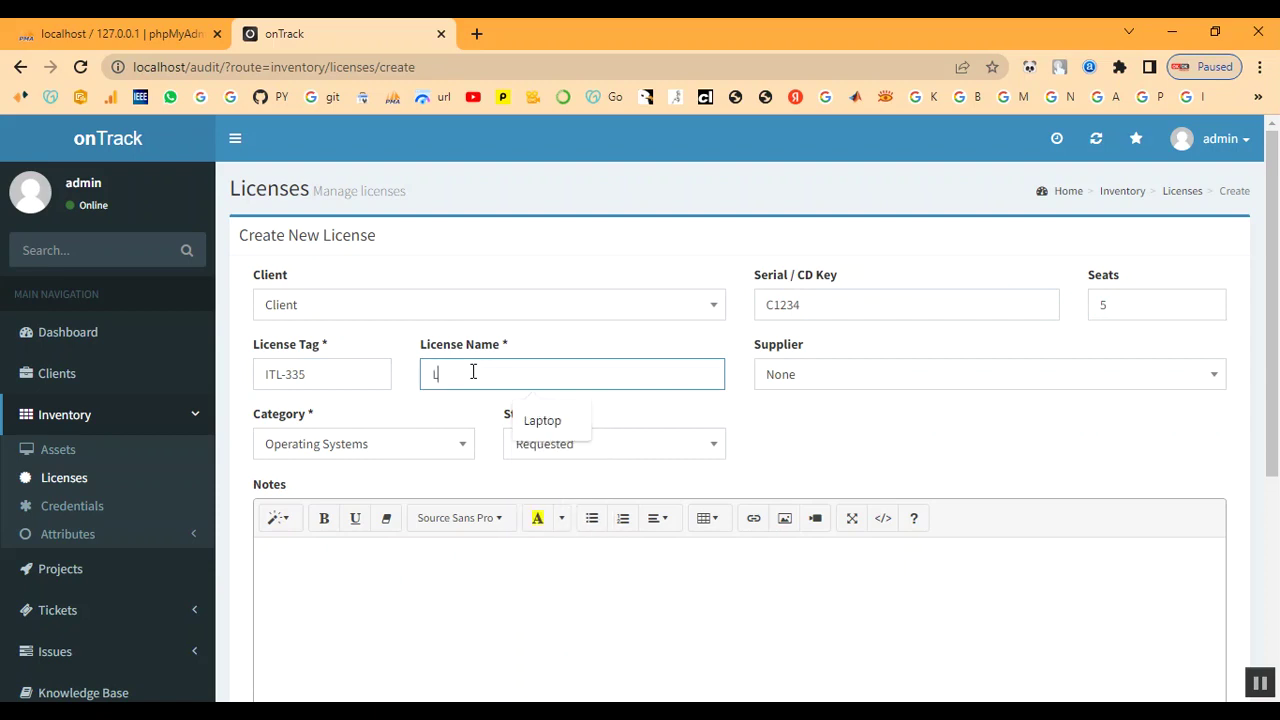
{"action": "type", "text": "i"}
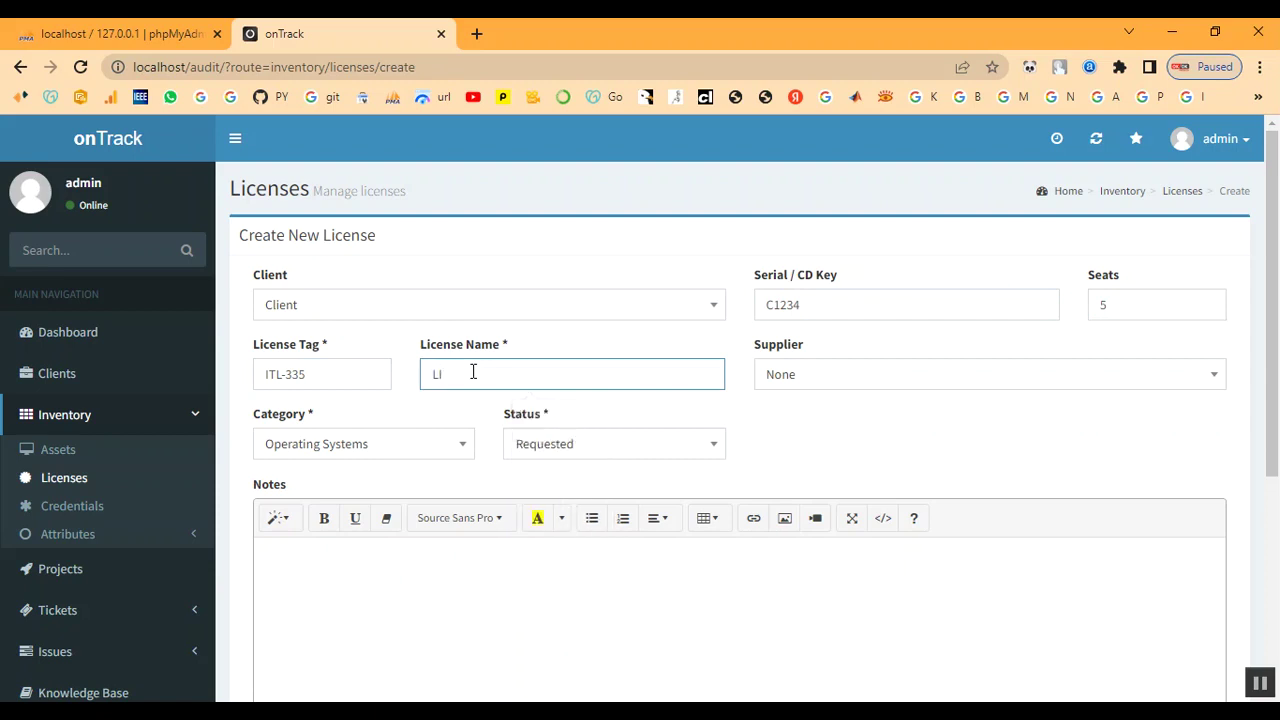
{"action": "key", "text": "BackSpace"}
{"action": "type", "text": "i"}
{"action": "key", "text": "BackSpace"}
{"action": "type", "text": "icense"}
Step: Set the license supplier to Shop, category Developer and status In Process
{"action": "left_click", "coordinate": [840, 392]}
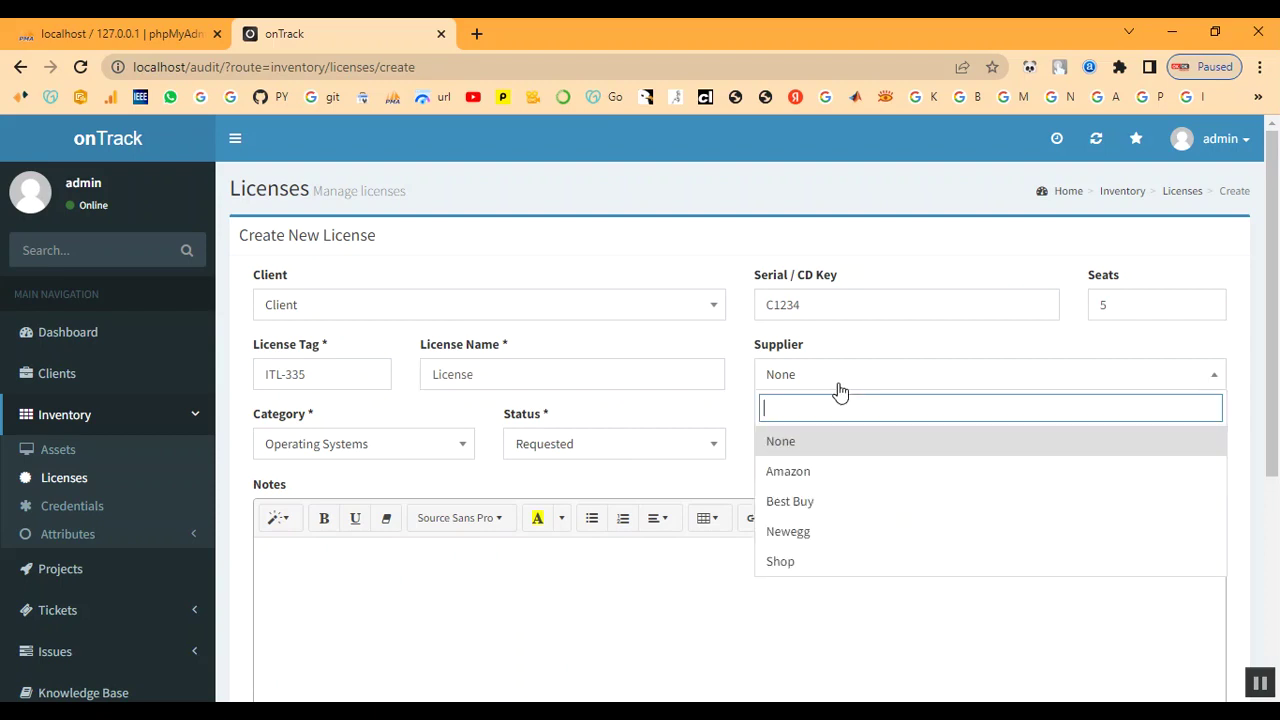
{"action": "left_click", "coordinate": [808, 562]}
{"action": "left_click", "coordinate": [376, 450]}
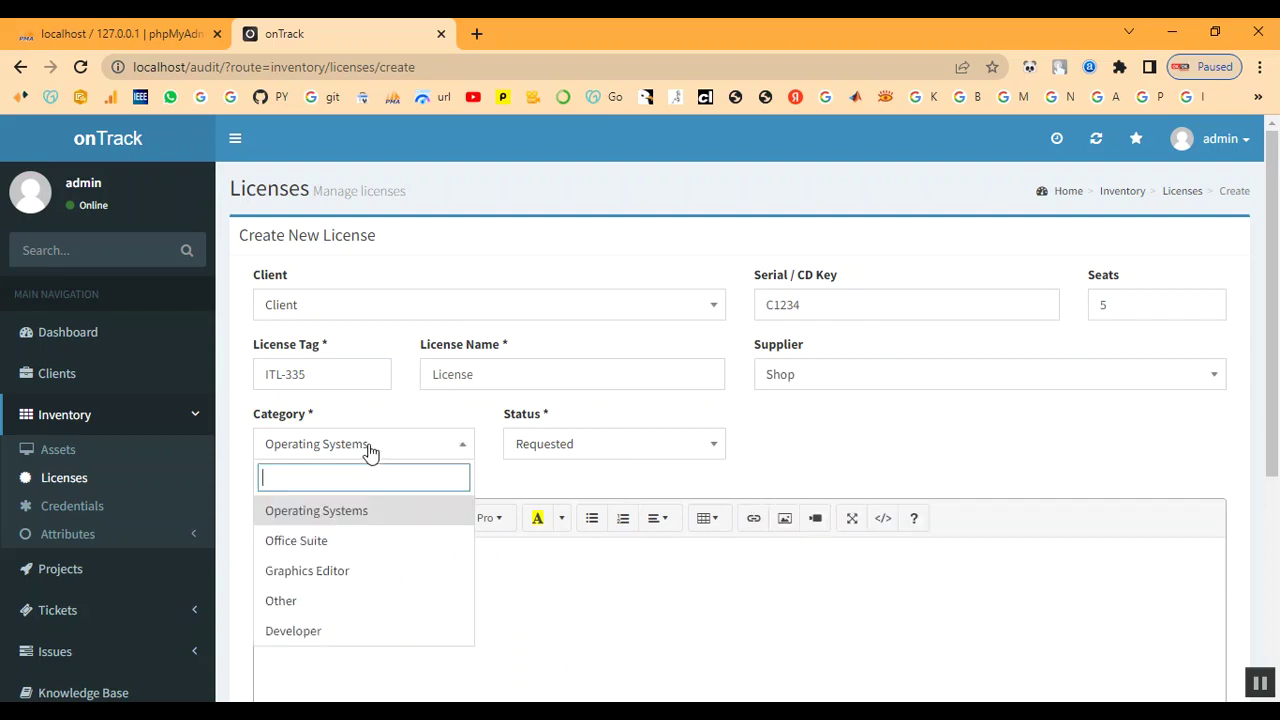
{"action": "left_click", "coordinate": [330, 627]}
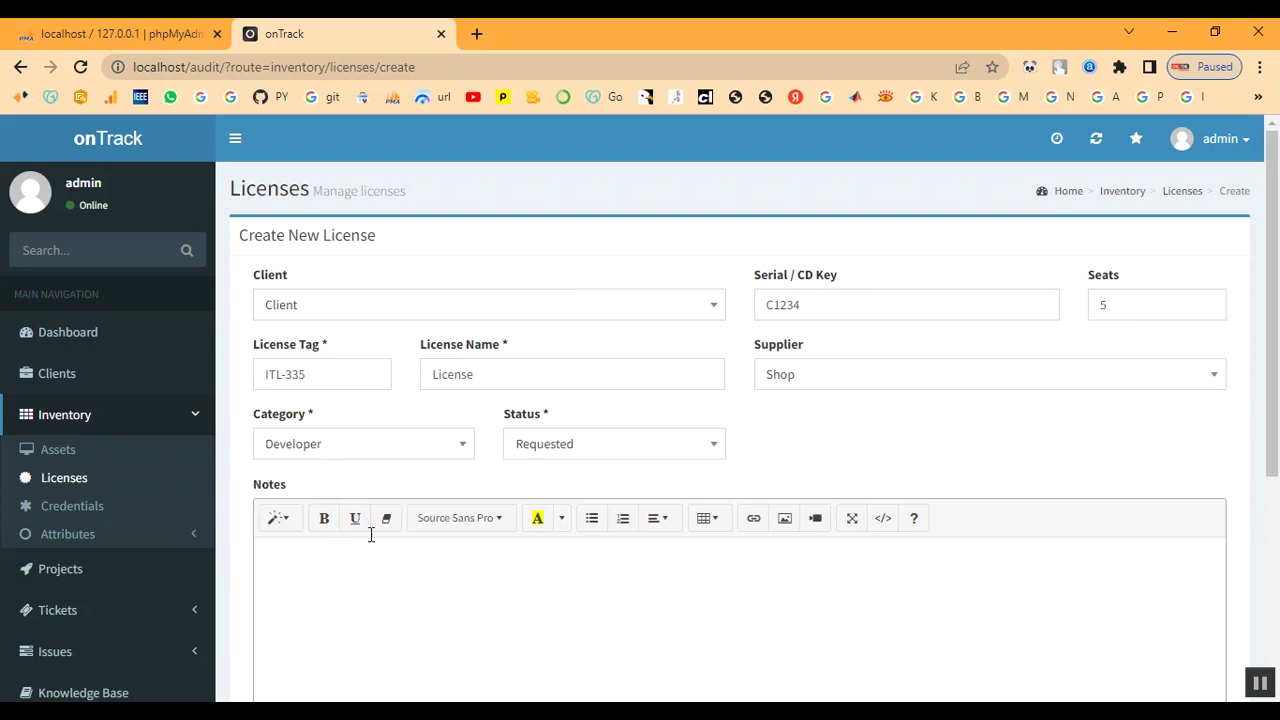
{"action": "left_click", "coordinate": [548, 450]}
{"action": "left_click", "coordinate": [399, 452]}
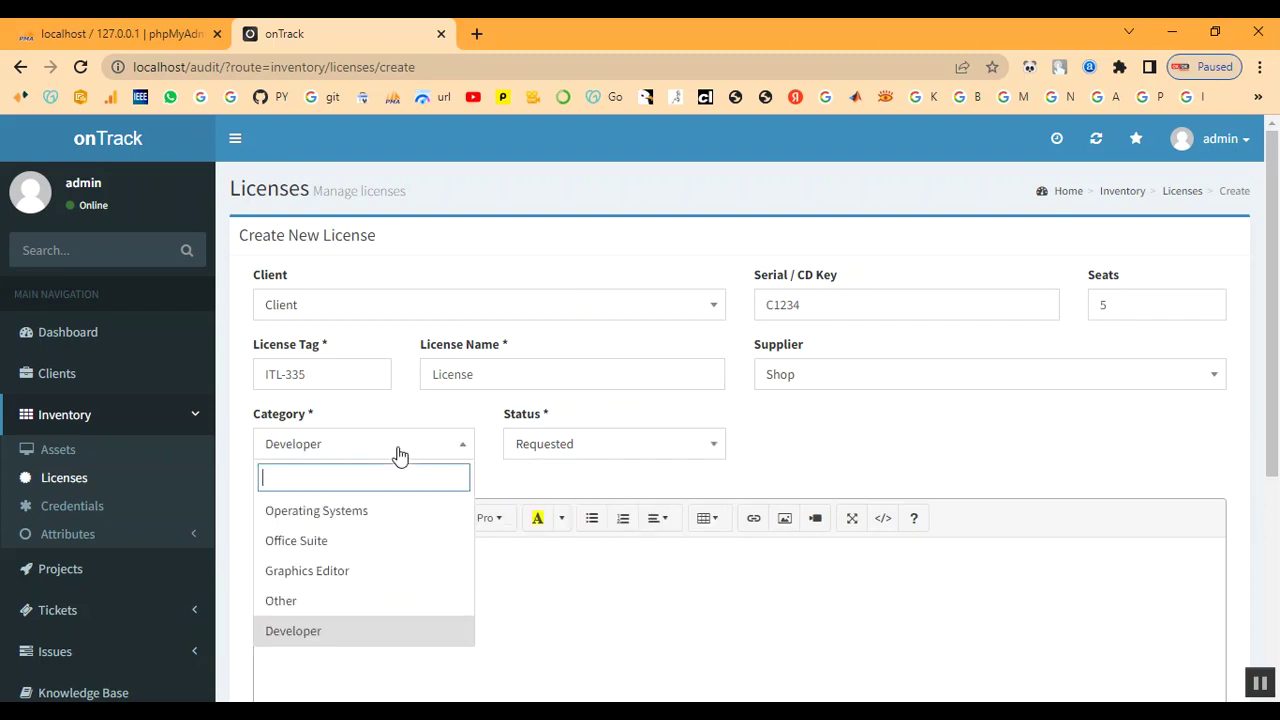
{"action": "left_click", "coordinate": [558, 451]}
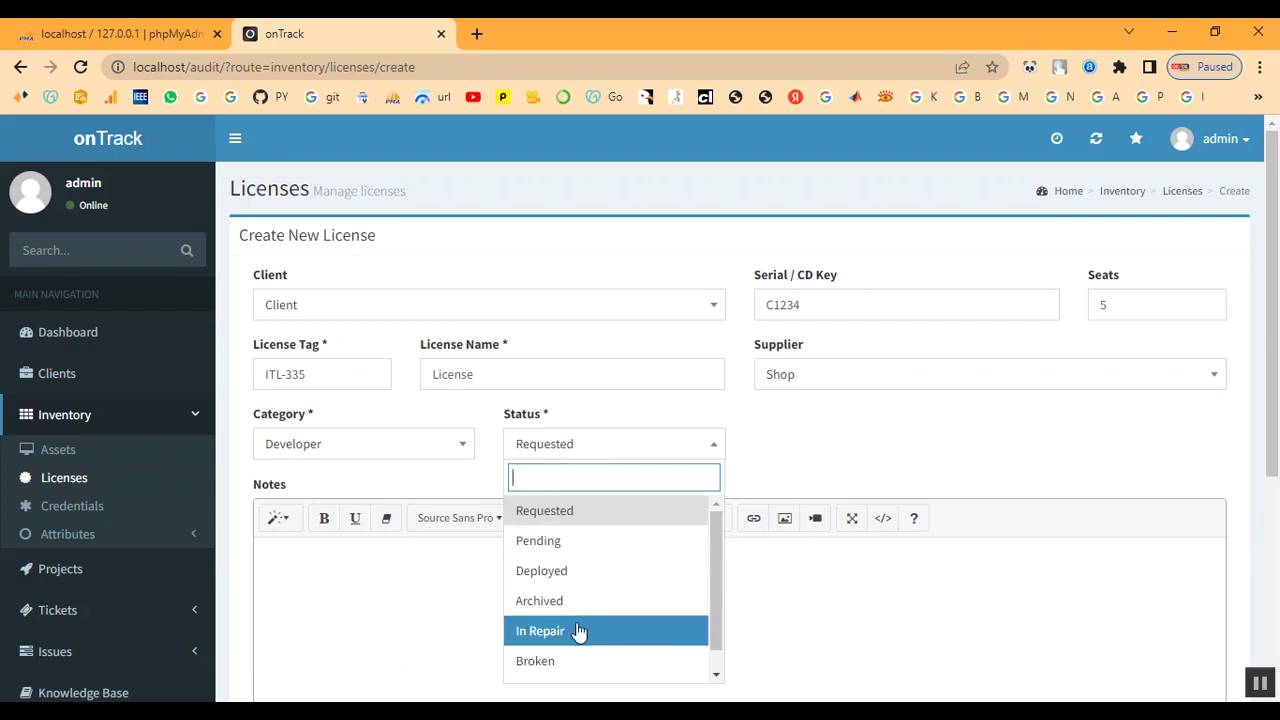
{"action": "scroll", "coordinate": [578, 636], "scroll_direction": "down", "scroll_amount": 1}
{"action": "left_click", "coordinate": [585, 668]}
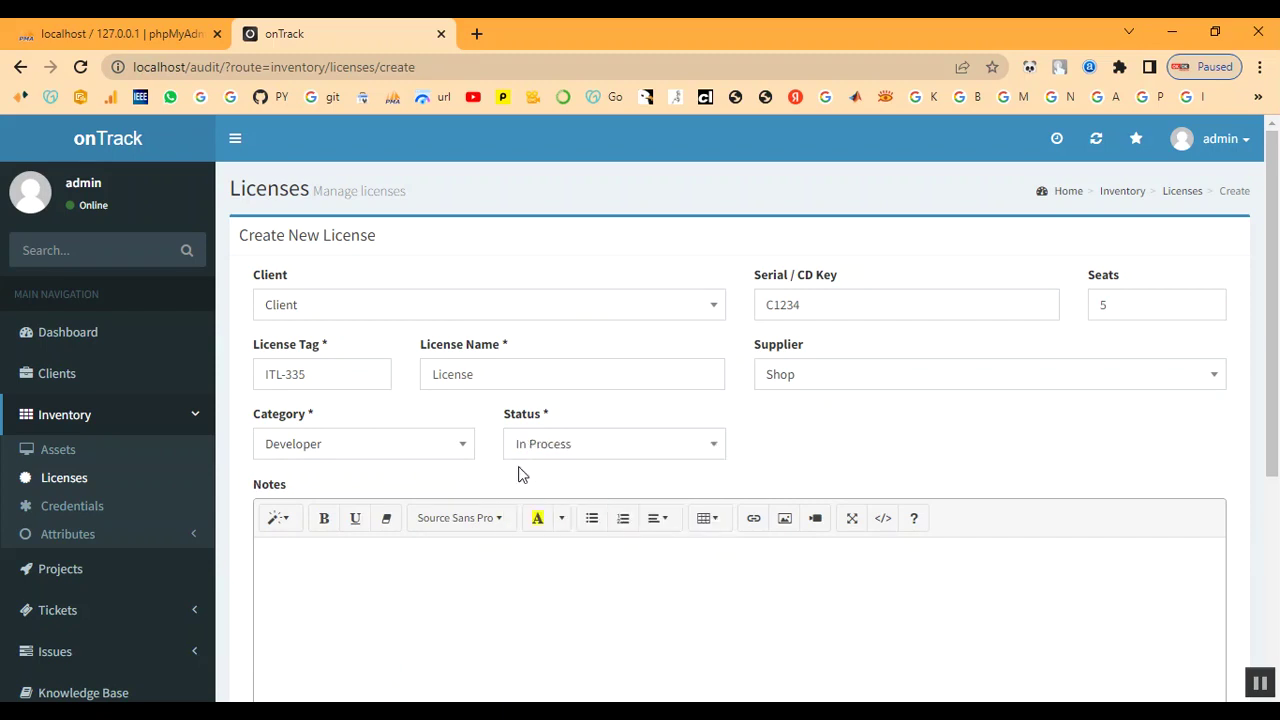
{"action": "scroll", "coordinate": [518, 475], "scroll_direction": "down", "scroll_amount": 3}
{"action": "scroll", "coordinate": [537, 520], "scroll_direction": "up", "scroll_amount": 2}
Step: Add license notes, create license ITL-335, and go to the Assets inventory
{"action": "left_click", "coordinate": [387, 484]}
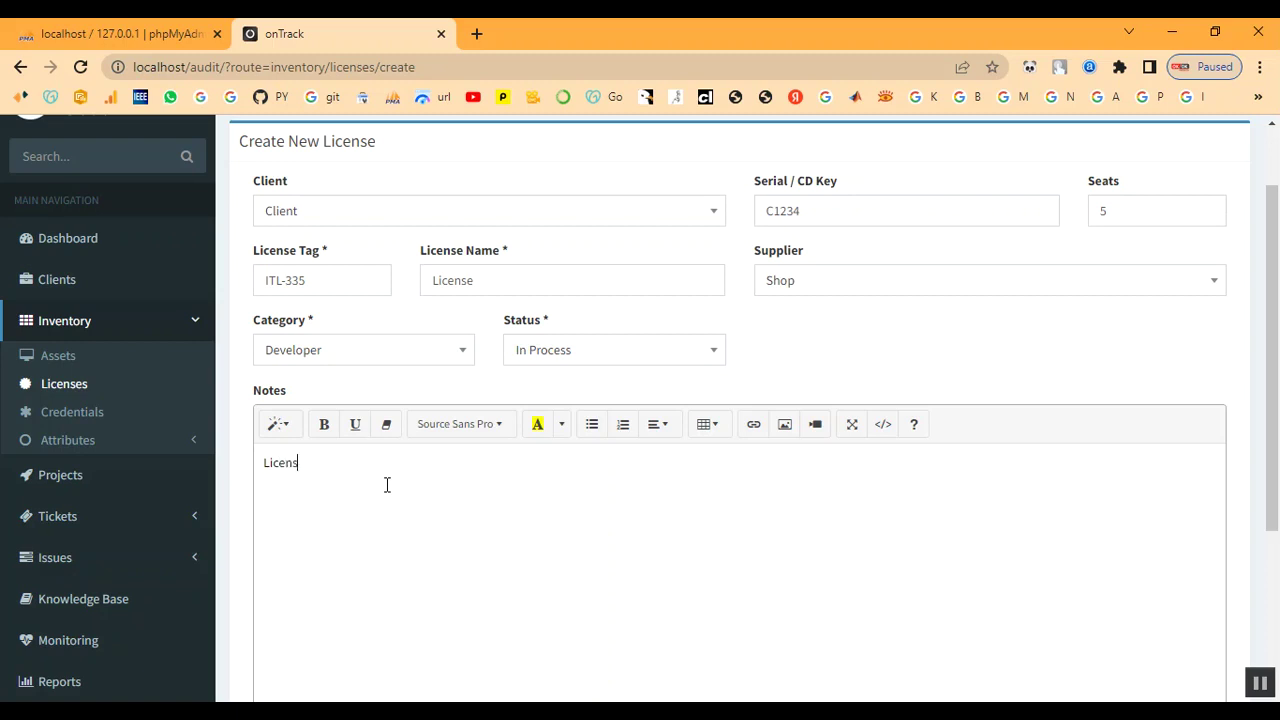
{"action": "scroll", "coordinate": [390, 455], "scroll_direction": "down", "scroll_amount": 3}
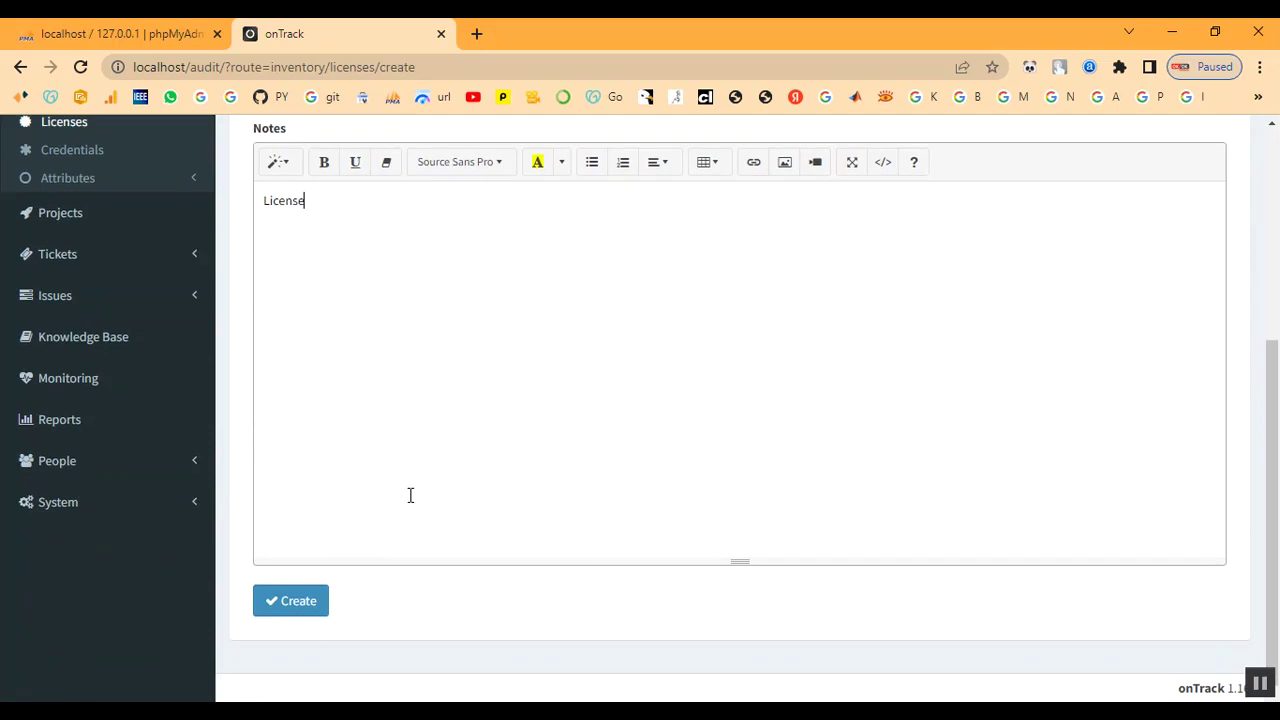
{"action": "left_click", "coordinate": [320, 610]}
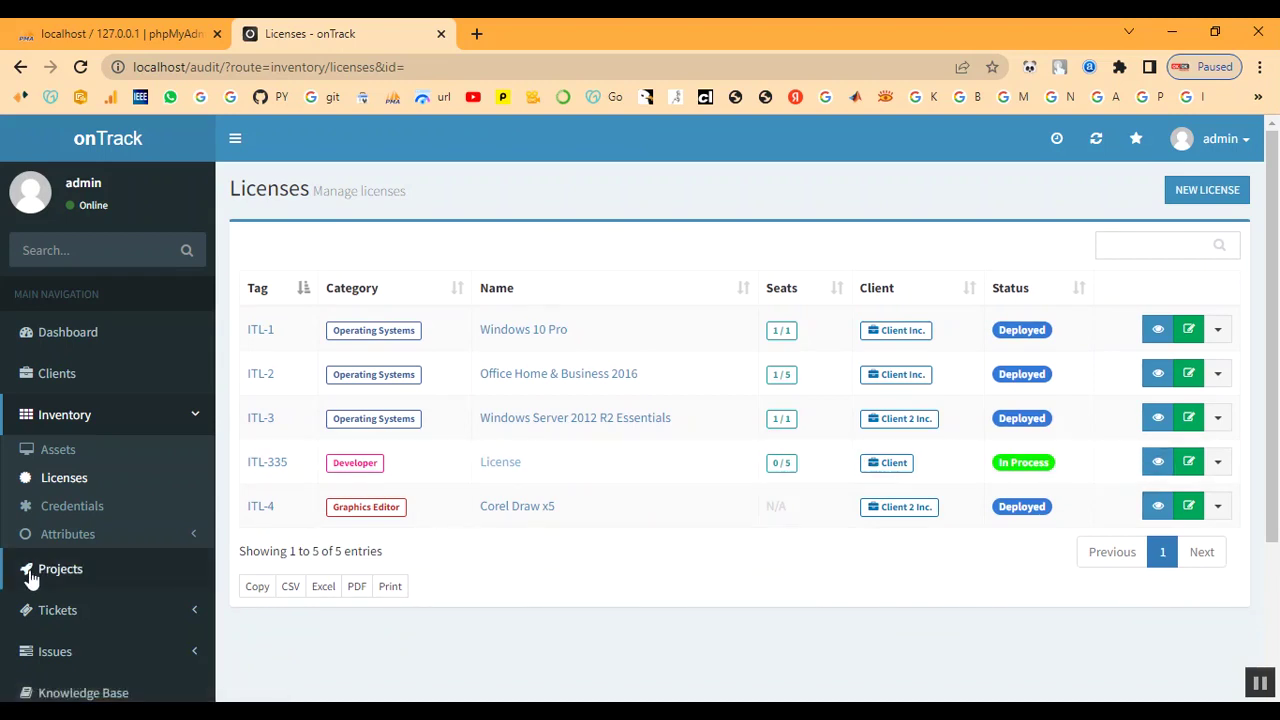
{"action": "left_click", "coordinate": [54, 449]}
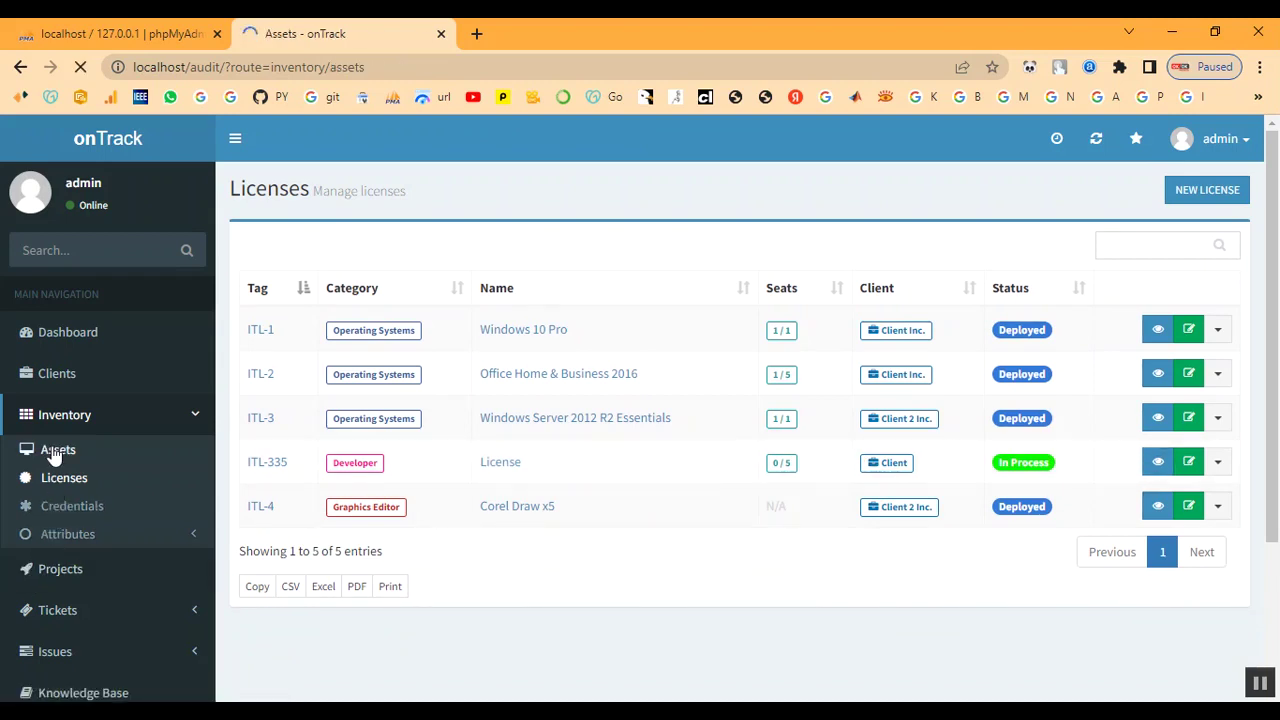
Step: Start a new asset for client Client named 'Laptop'
{"action": "left_click", "coordinate": [1214, 193]}
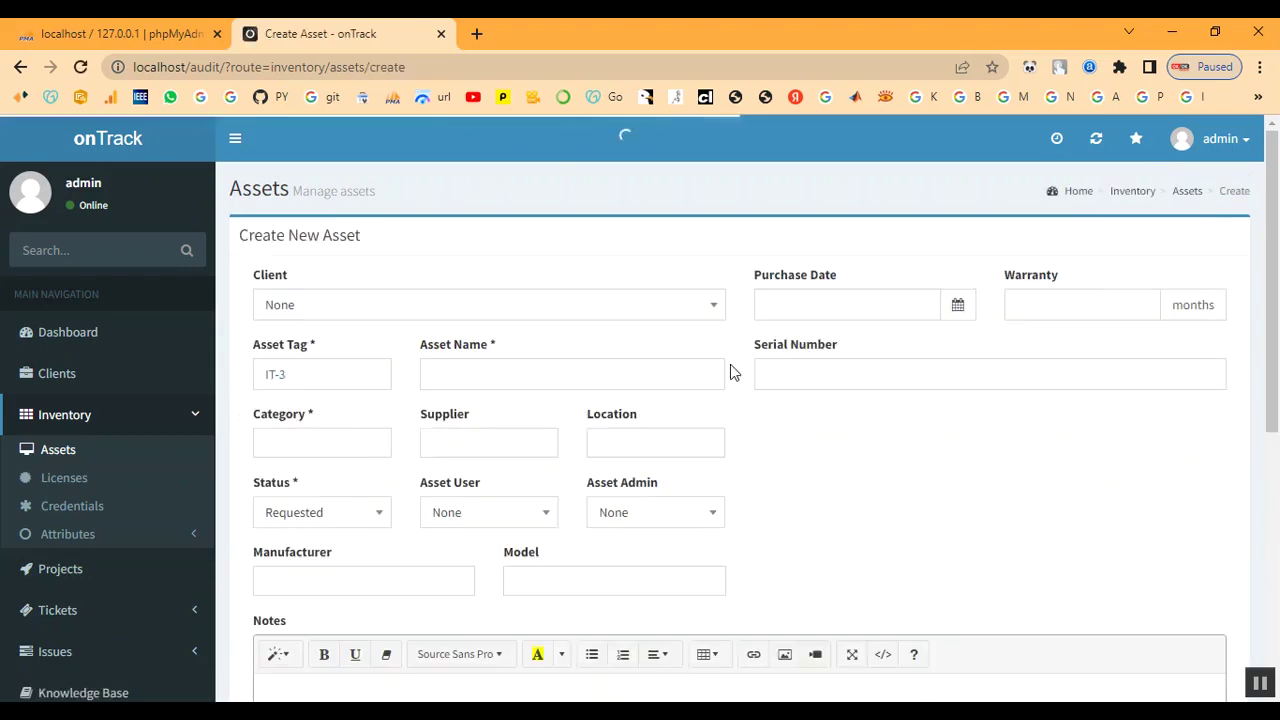
{"action": "left_click", "coordinate": [512, 317]}
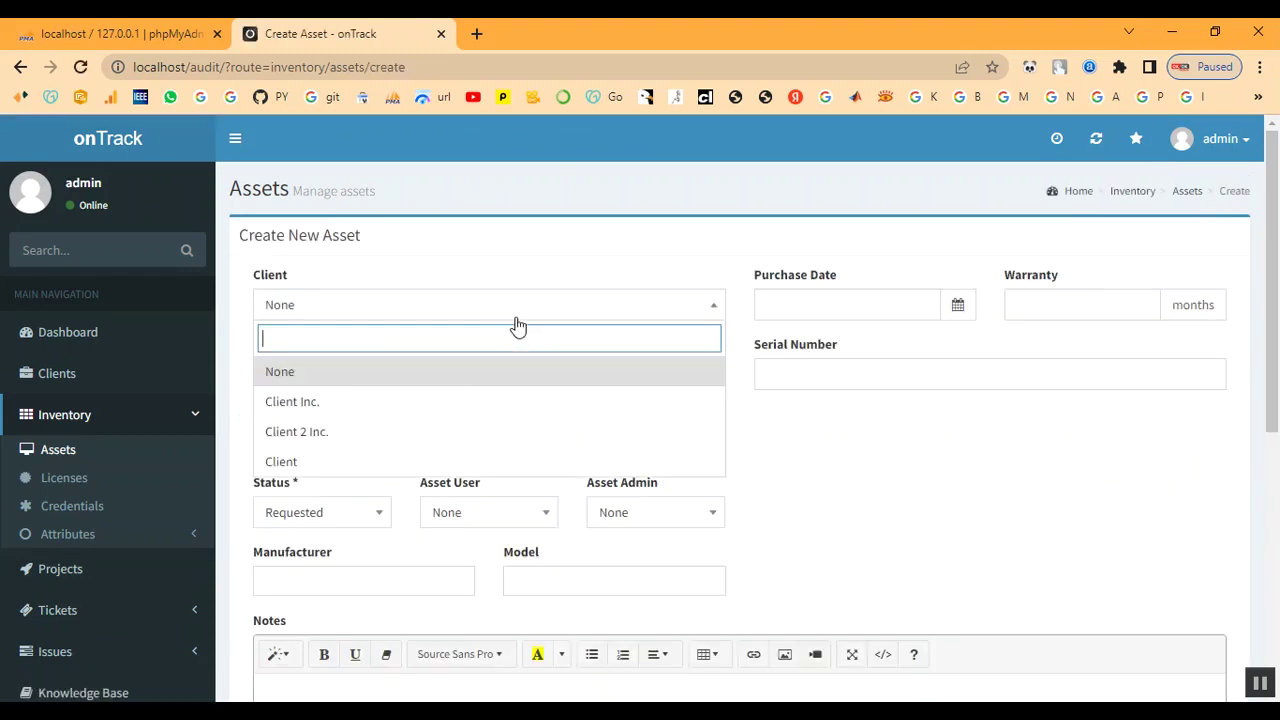
{"action": "left_click", "coordinate": [445, 467]}
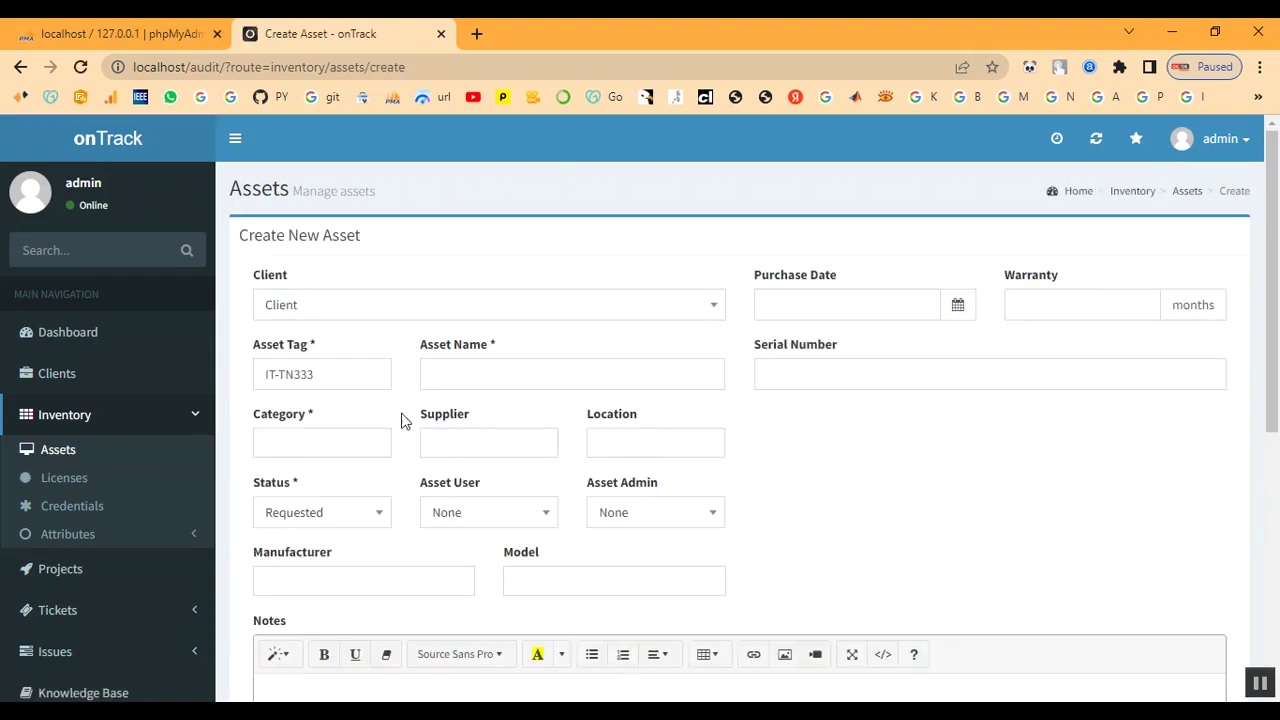
{"action": "left_click", "coordinate": [480, 379]}
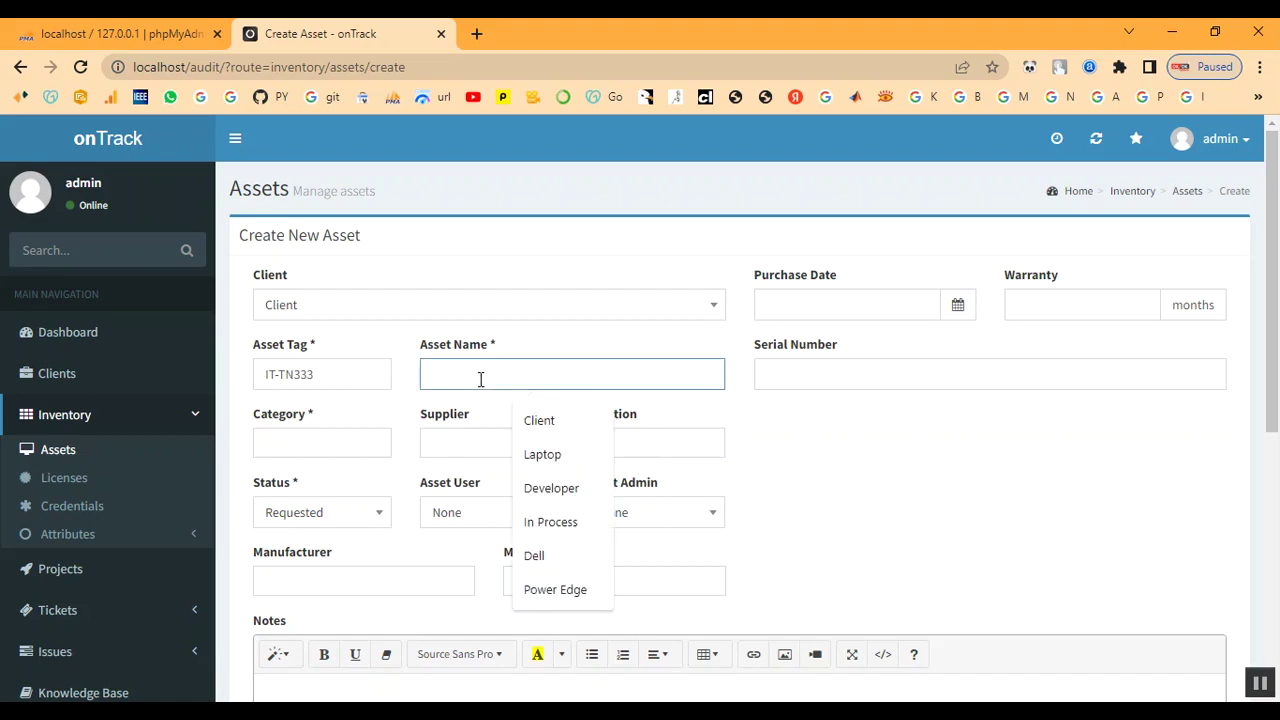
{"action": "type", "text": "L"}
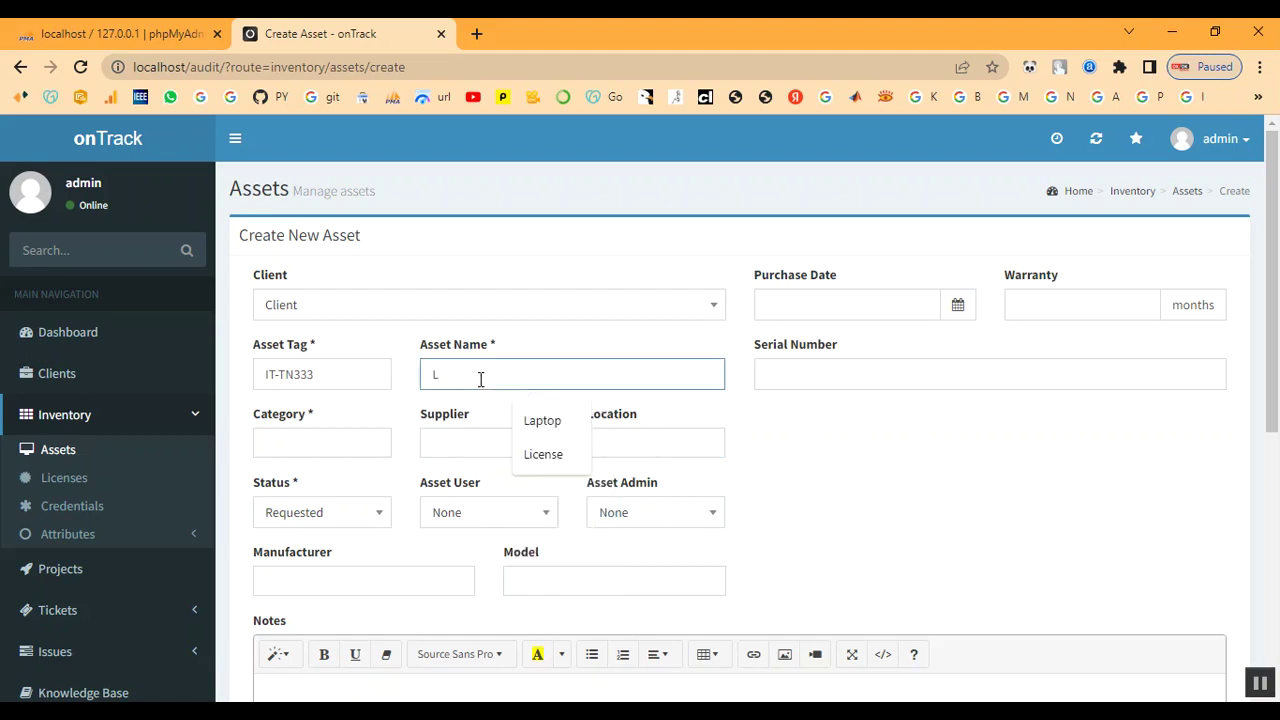
{"action": "type", "text": "A"}
{"action": "key", "text": "BackSpace"}
{"action": "type", "text": "a"}
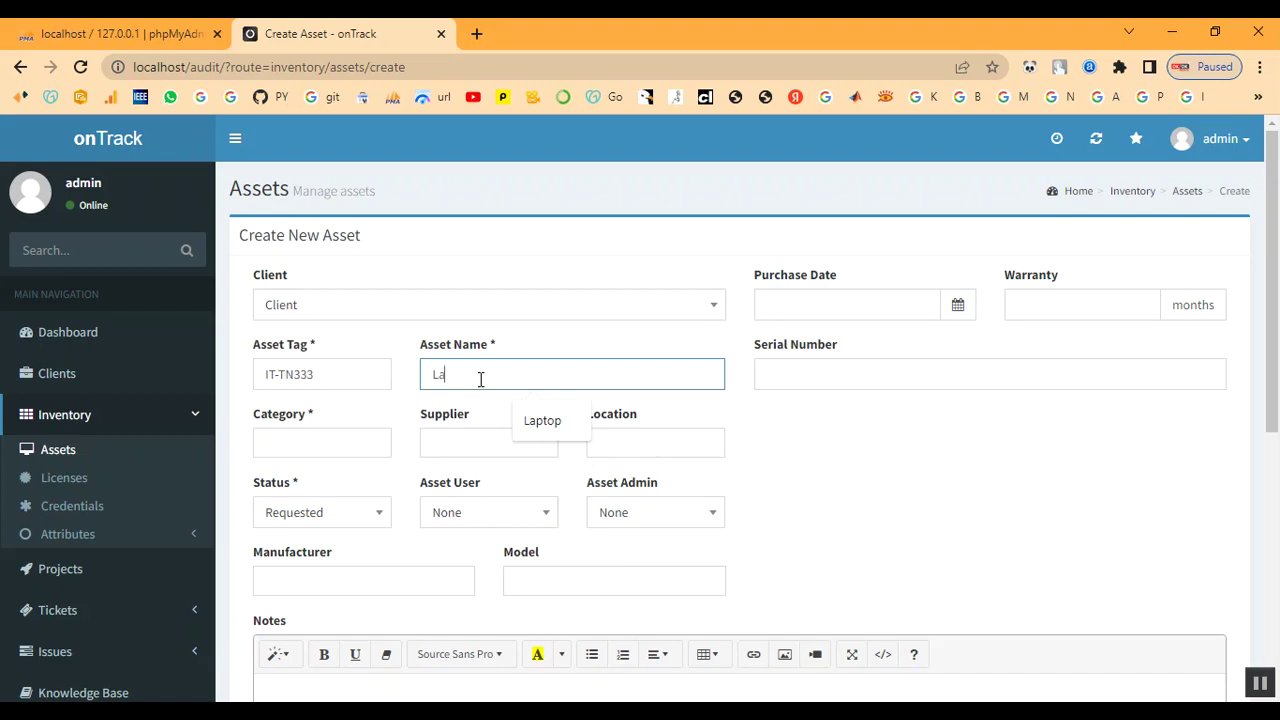
{"action": "type", "text": "ptop"}
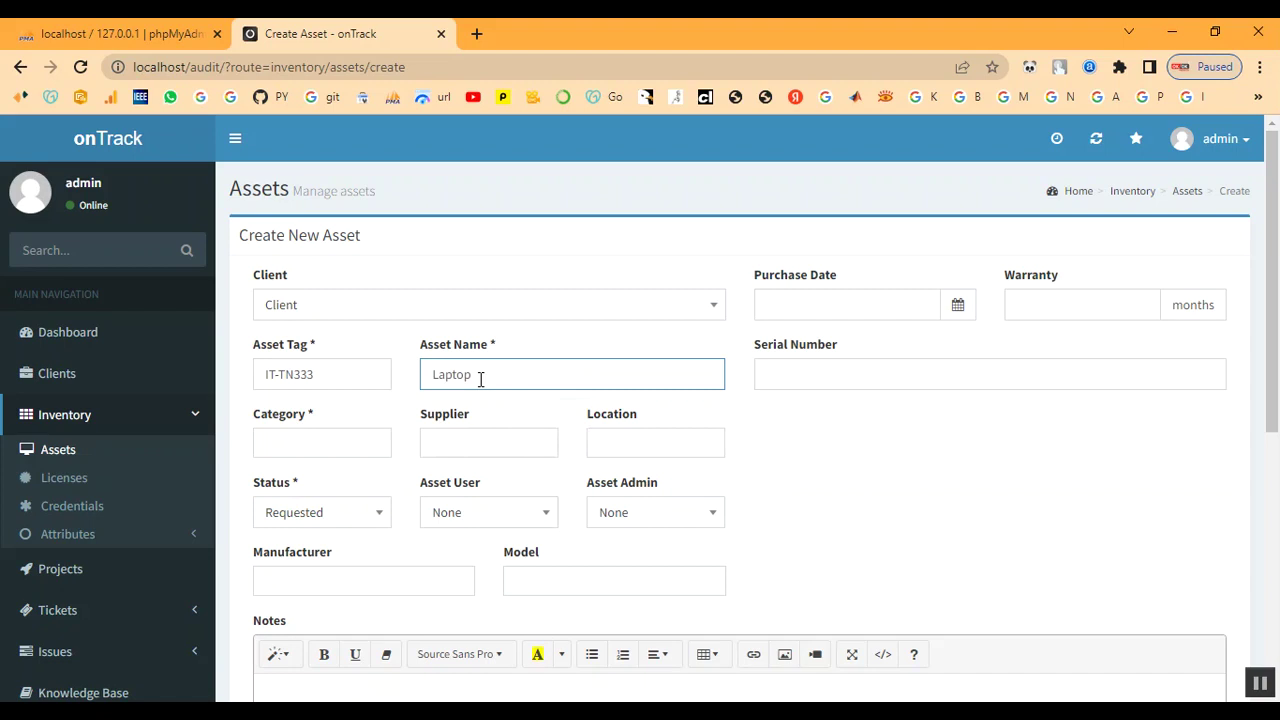
{"action": "key", "text": "Tab"}
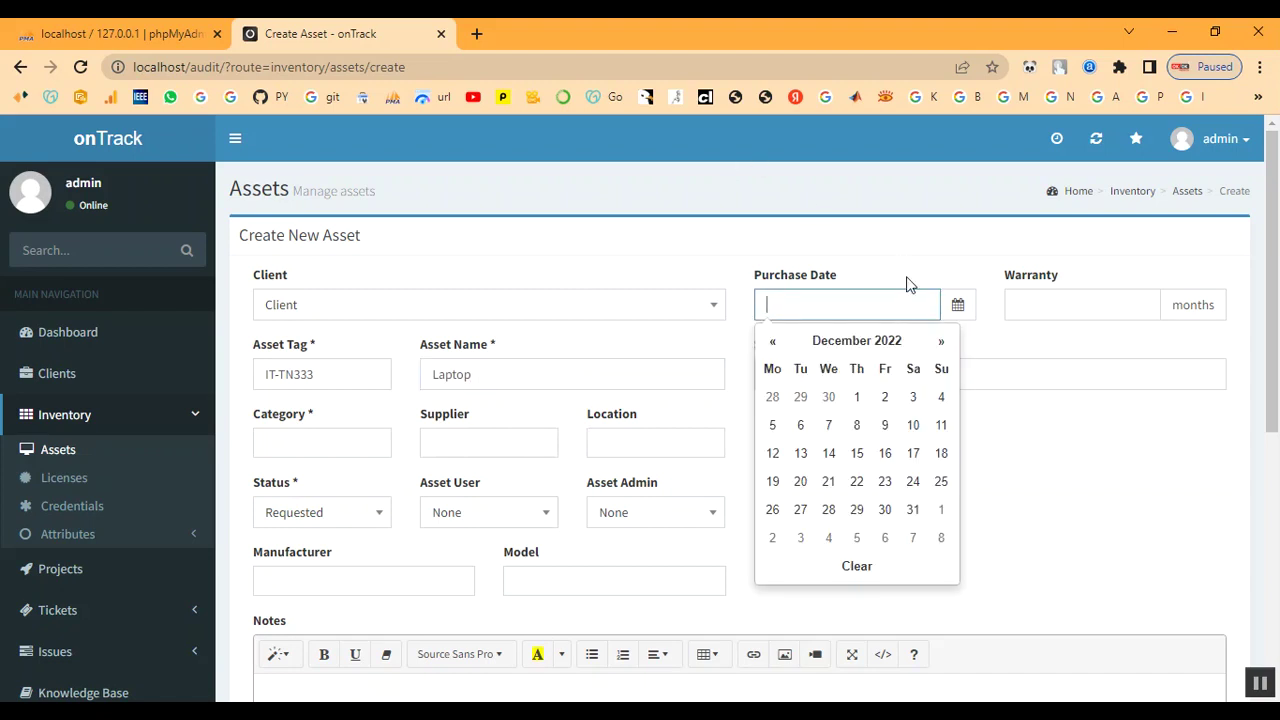
Step: Set purchase date 2022-12-01, a 9-month warranty and serial number S1234
{"action": "left_click", "coordinate": [857, 399]}
{"action": "left_click", "coordinate": [1088, 305]}
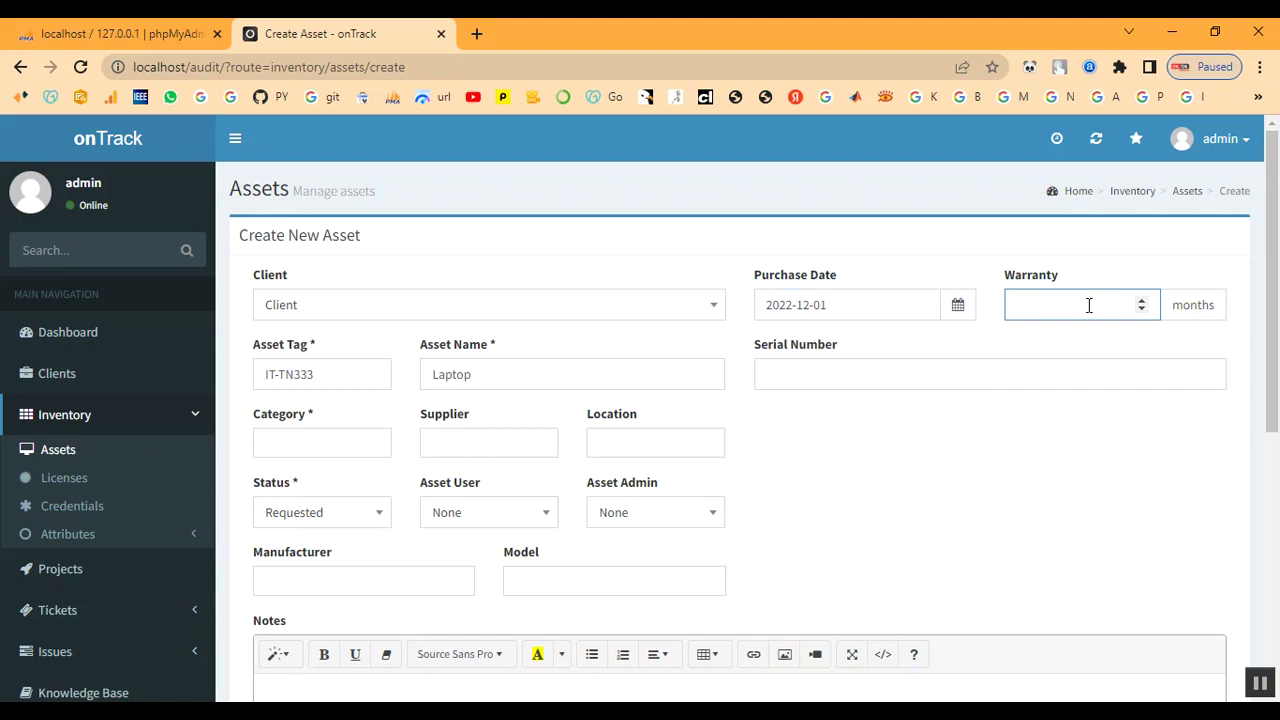
{"action": "left_click", "coordinate": [840, 375]}
{"action": "left_click", "coordinate": [862, 425]}
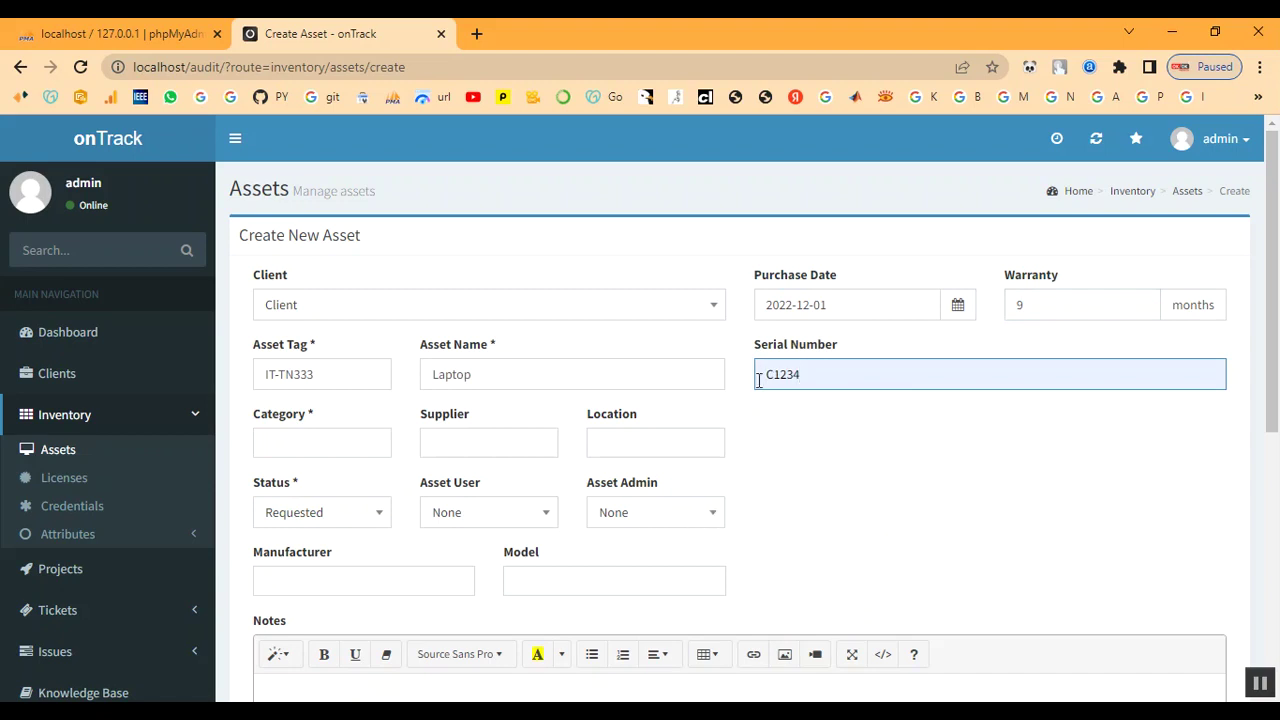
{"action": "key", "text": "BackSpace"}
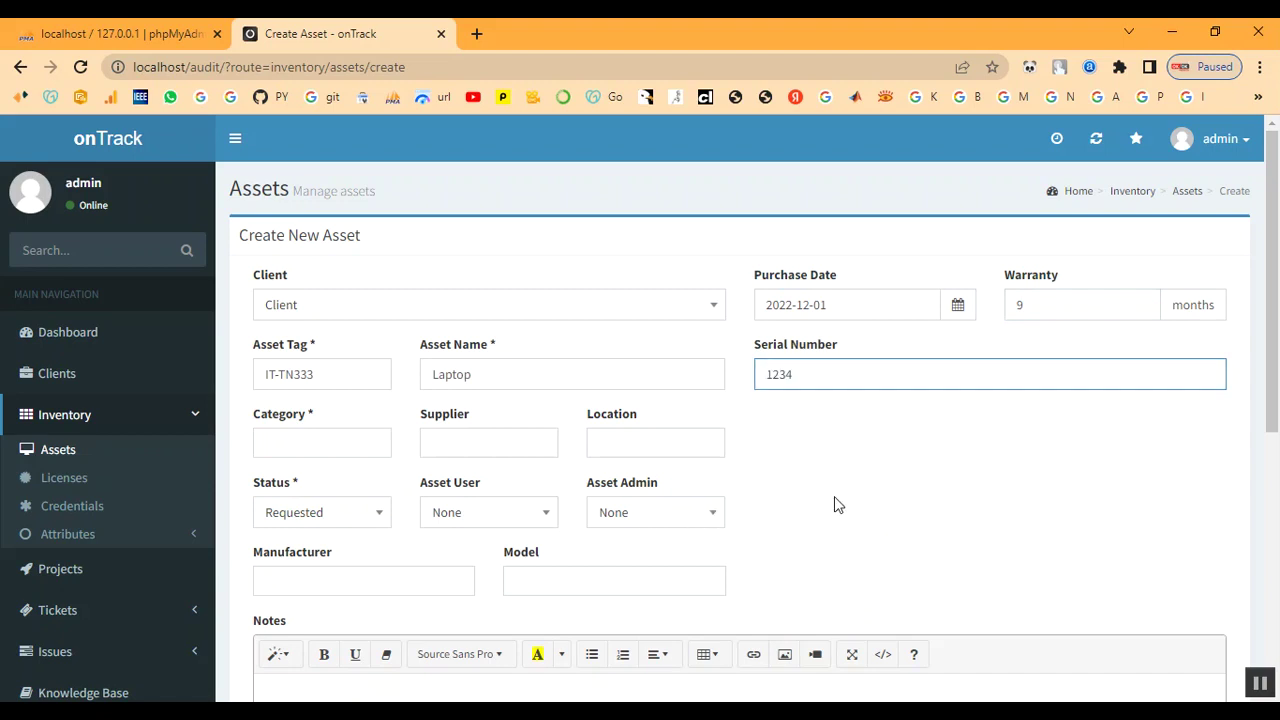
{"action": "type", "text": "S"}
Step: Set the asset category to Laptop, supplier Shop and location Client / Chennai
{"action": "left_click", "coordinate": [303, 449]}
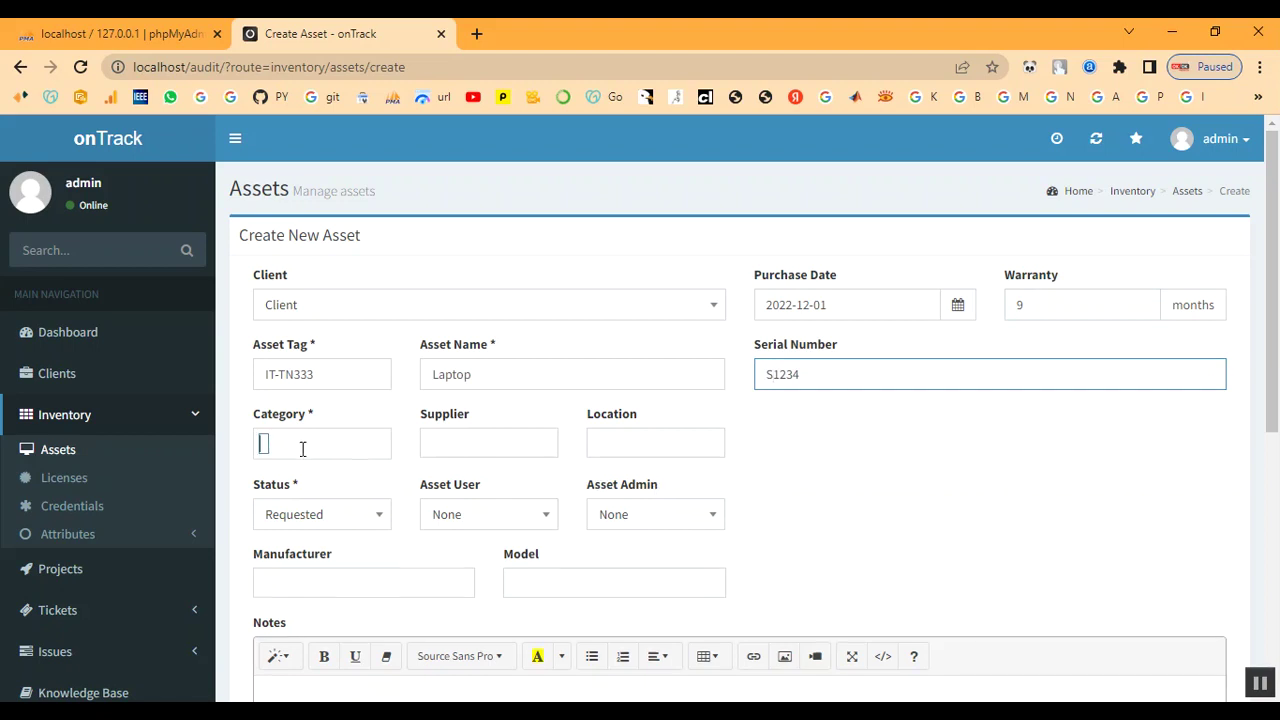
{"action": "left_click", "coordinate": [303, 449]}
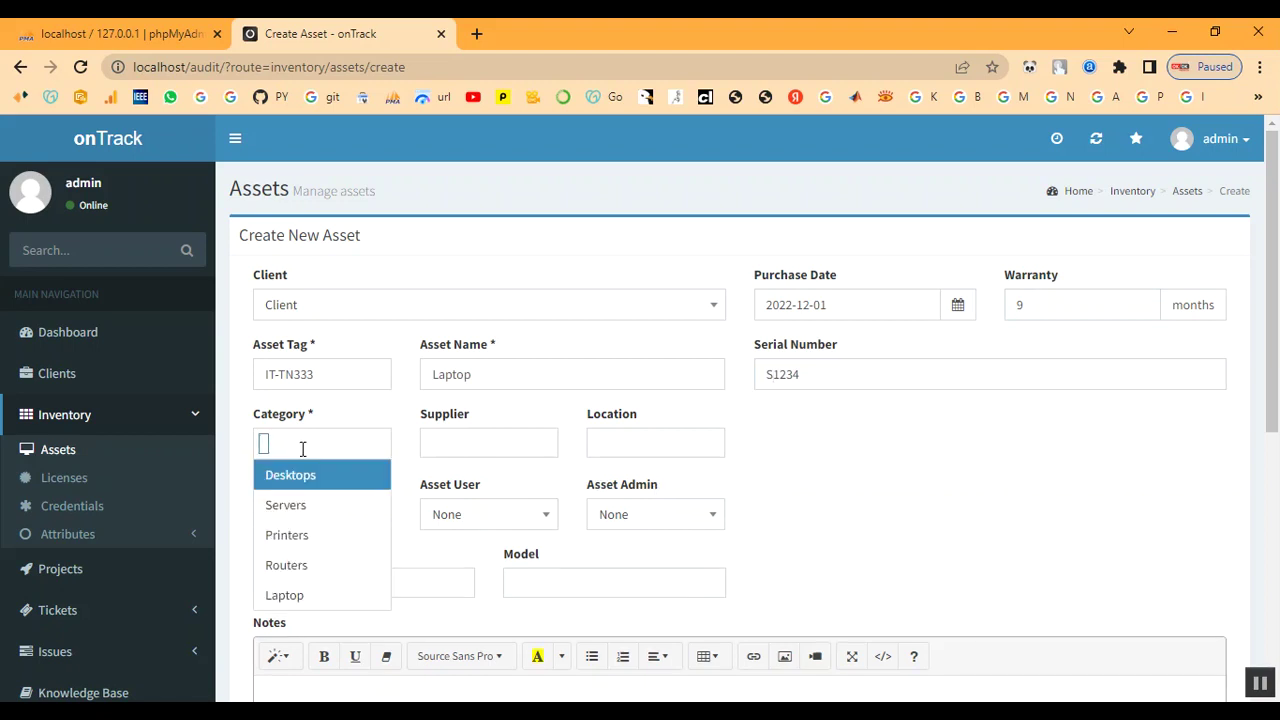
{"action": "left_click", "coordinate": [295, 596]}
{"action": "left_click", "coordinate": [474, 450]}
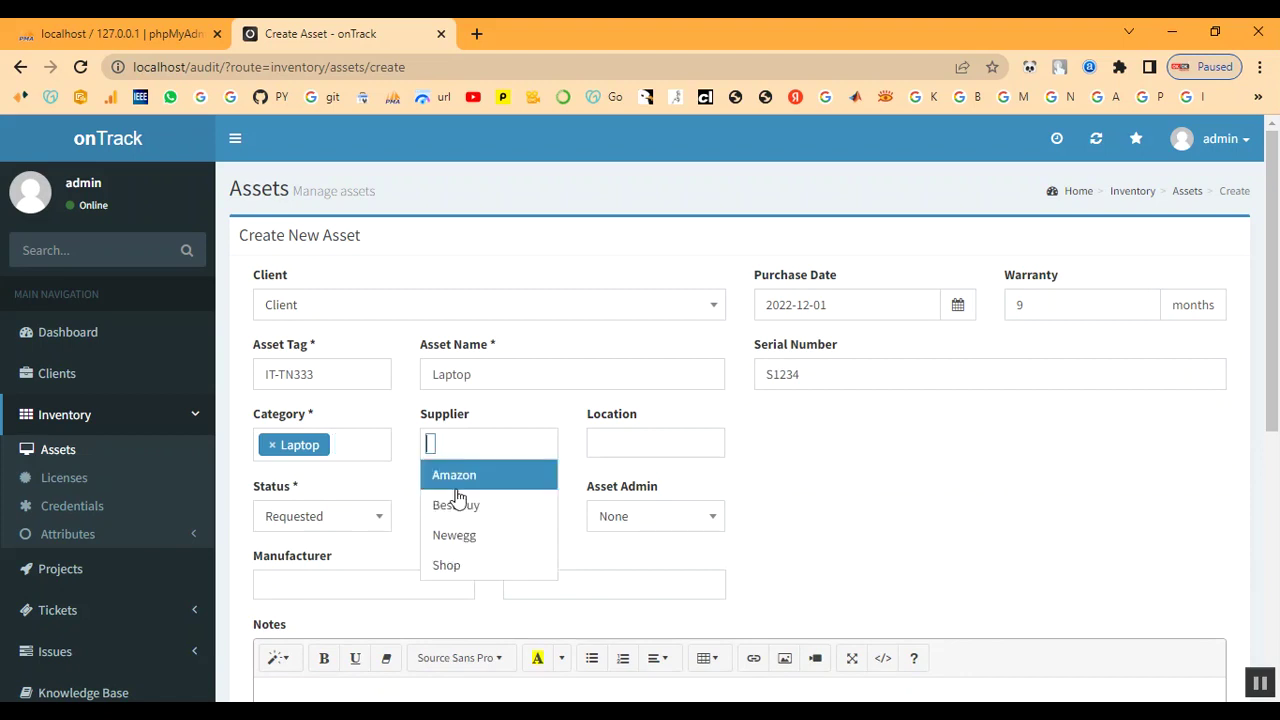
{"action": "left_click", "coordinate": [447, 566]}
{"action": "left_click", "coordinate": [614, 436]}
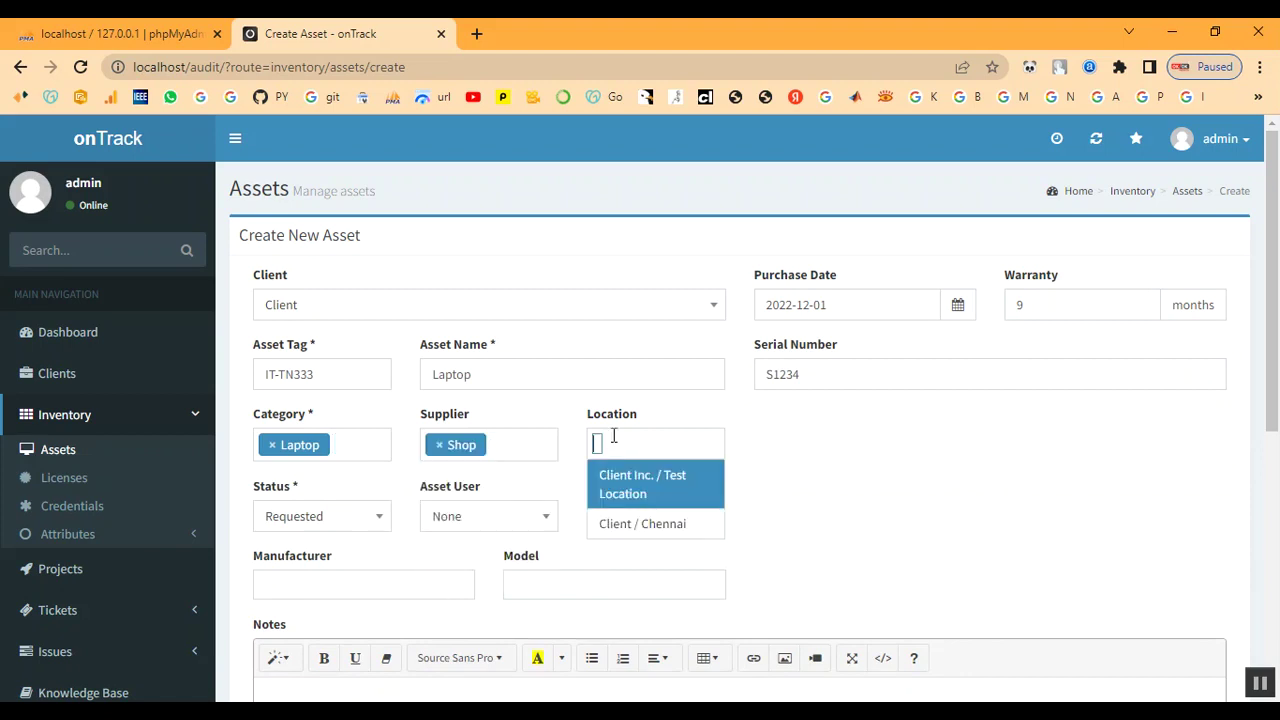
{"action": "left_click", "coordinate": [615, 524]}
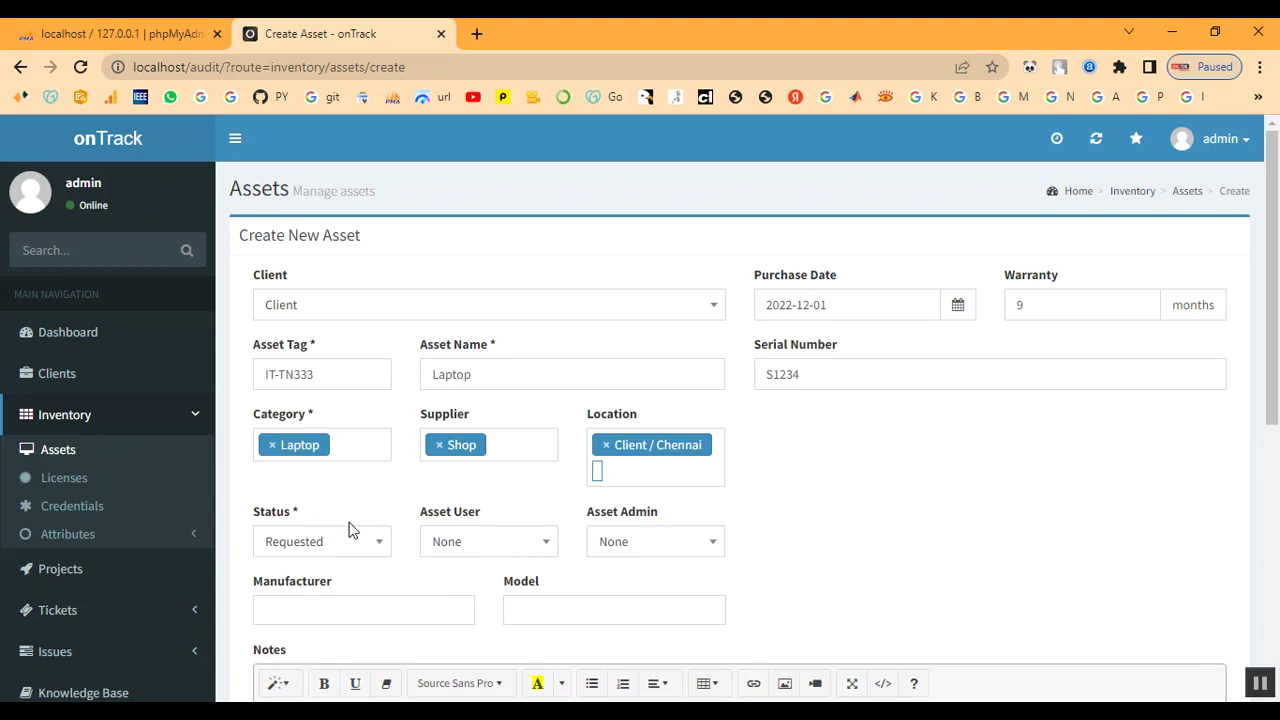
Step: Set the asset status to In Process and the asset admin to admin
{"action": "scroll", "coordinate": [351, 529], "scroll_direction": "down", "scroll_amount": 1}
{"action": "left_click", "coordinate": [326, 458]}
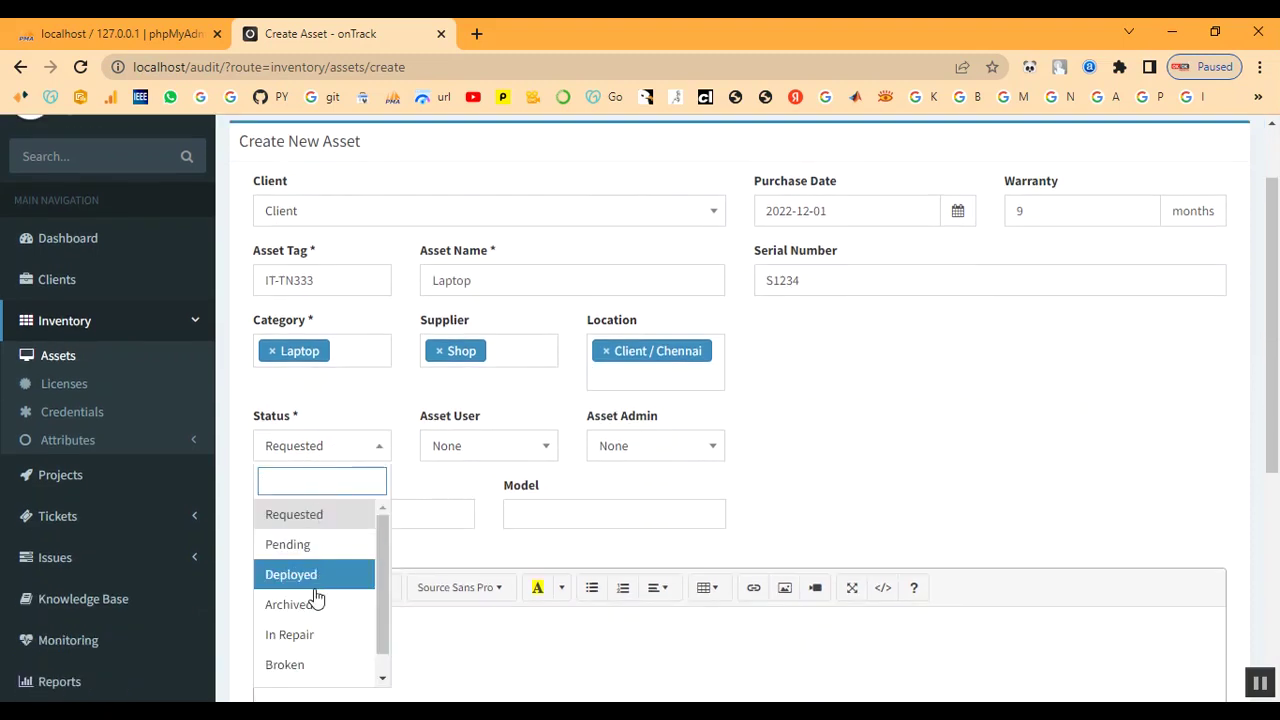
{"action": "scroll", "coordinate": [314, 600], "scroll_direction": "down", "scroll_amount": 1}
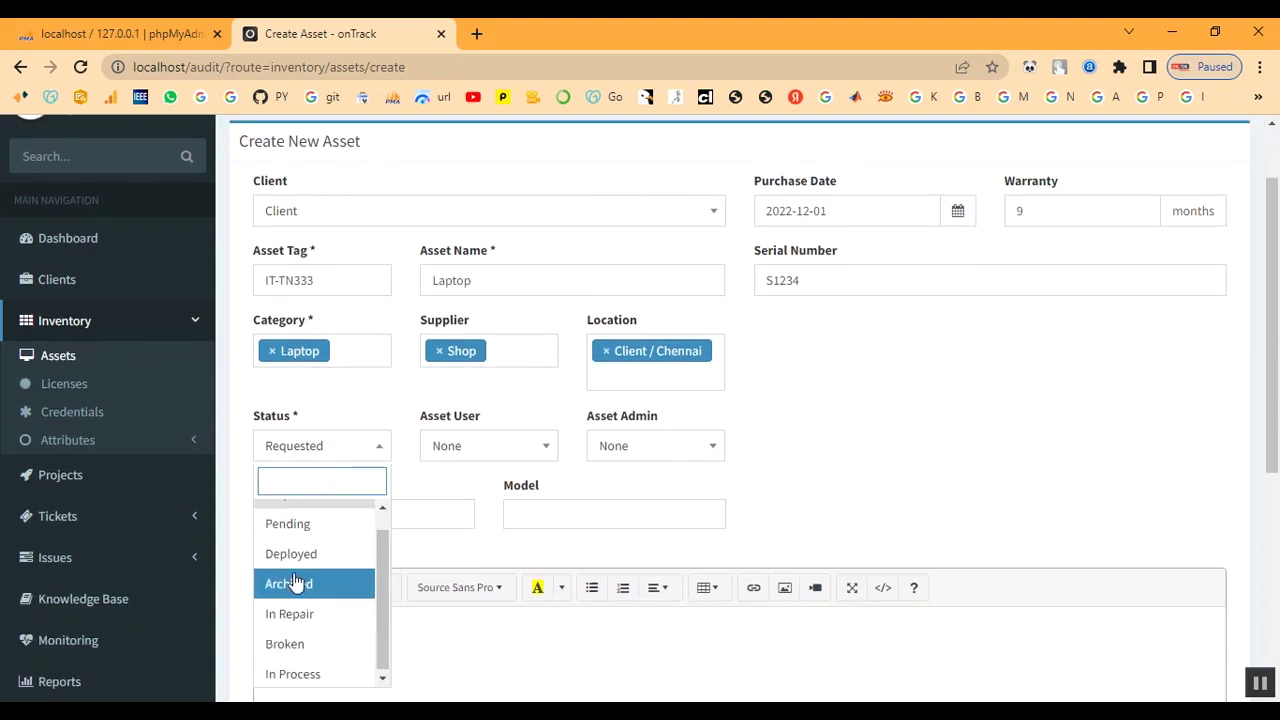
{"action": "scroll", "coordinate": [294, 585], "scroll_direction": "up", "scroll_amount": 1}
{"action": "scroll", "coordinate": [294, 590], "scroll_direction": "down", "scroll_amount": 1}
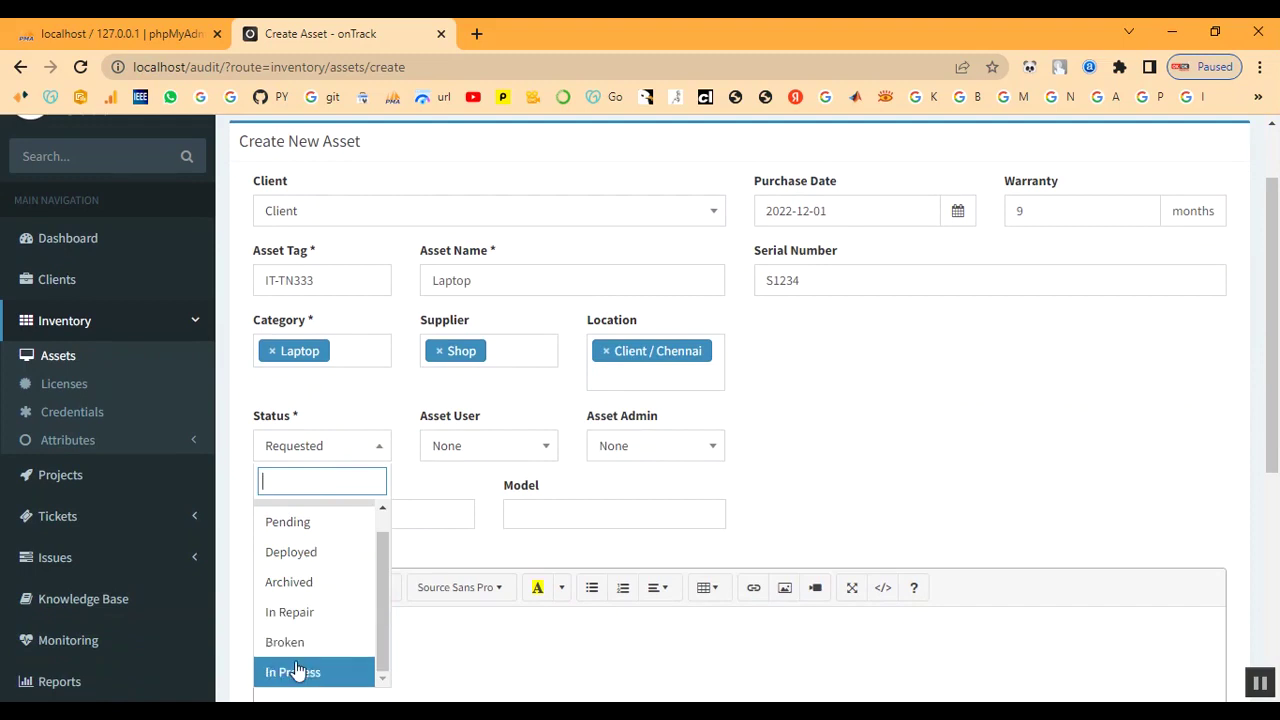
{"action": "left_click", "coordinate": [296, 668]}
{"action": "left_click", "coordinate": [475, 450]}
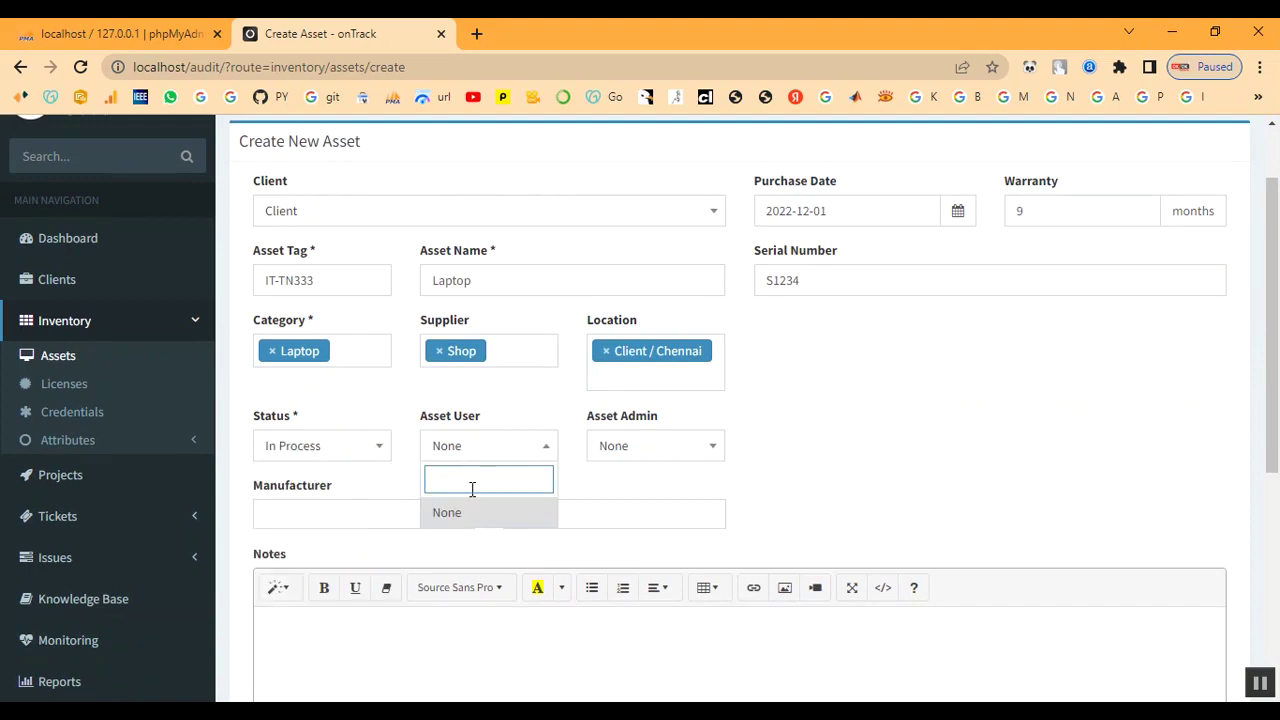
{"action": "left_click", "coordinate": [624, 450]}
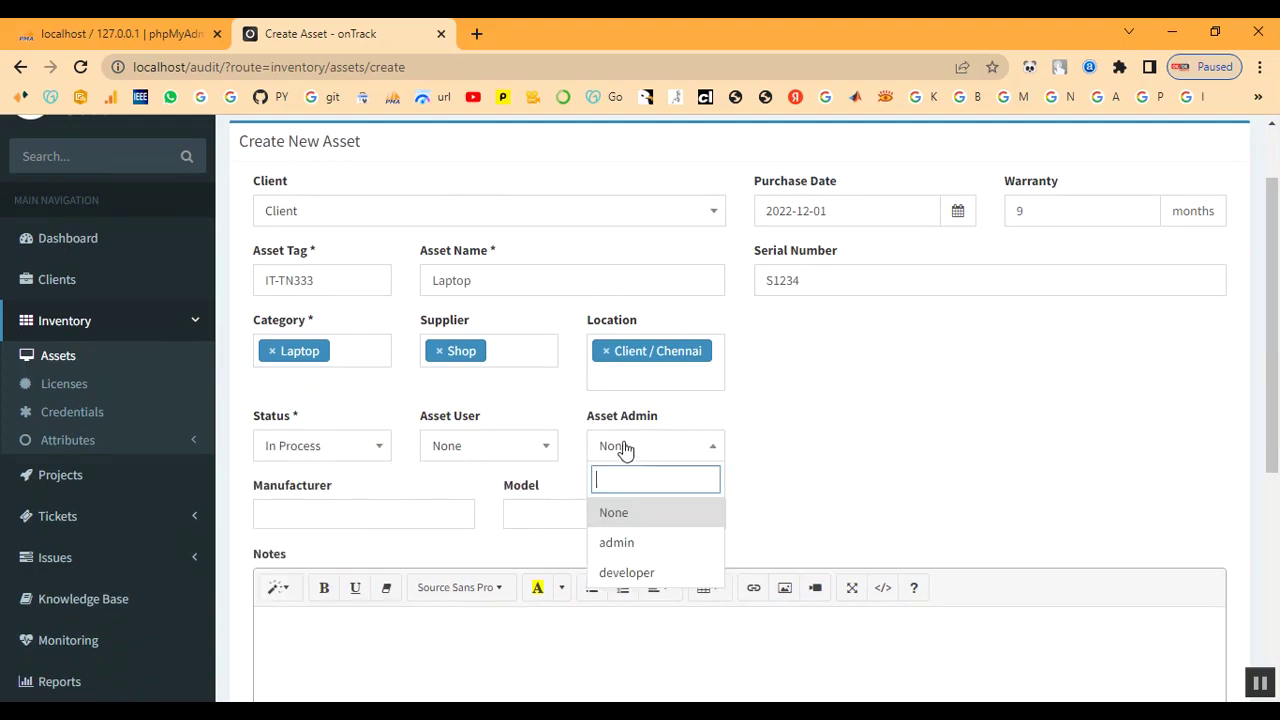
{"action": "left_click", "coordinate": [625, 544]}
Step: Choose manufacturer Dell and model Power Edge, and write the note 'Laptop'
{"action": "scroll", "coordinate": [505, 468], "scroll_direction": "down", "scroll_amount": 1}
{"action": "scroll", "coordinate": [505, 468], "scroll_direction": "down", "scroll_amount": 1}
{"action": "left_click", "coordinate": [300, 420]}
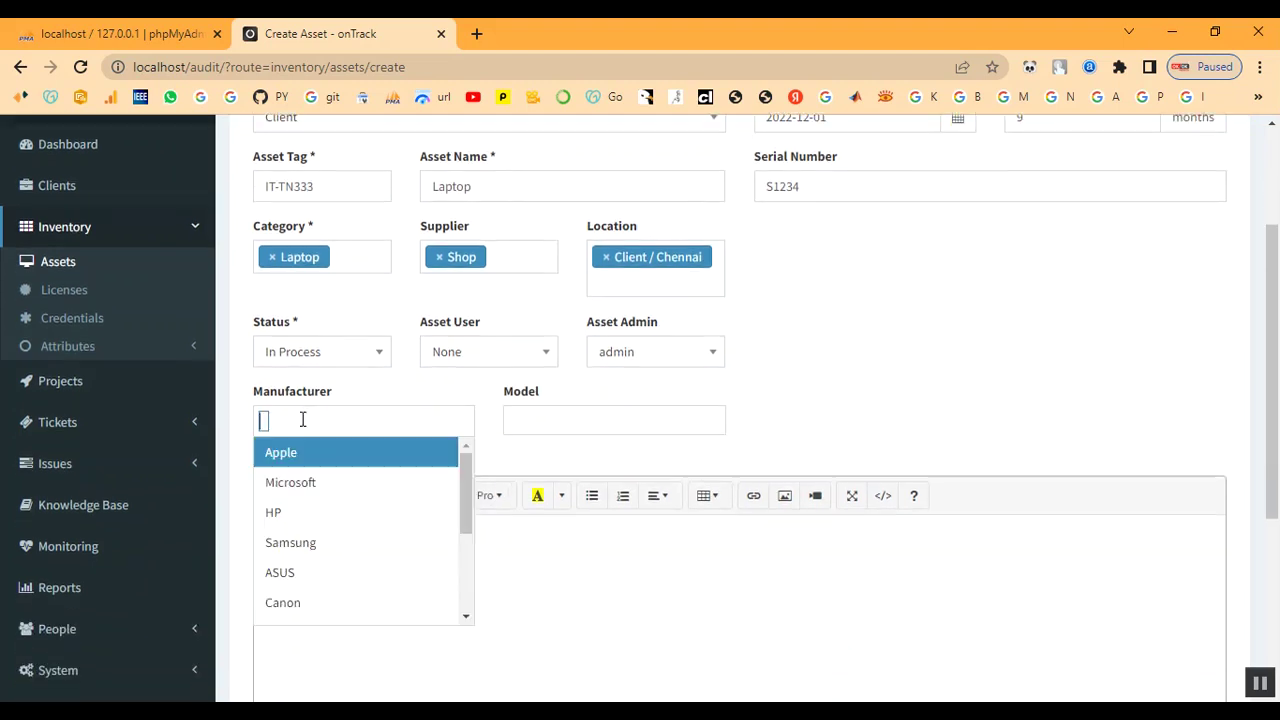
{"action": "scroll", "coordinate": [305, 470], "scroll_direction": "down", "scroll_amount": 1}
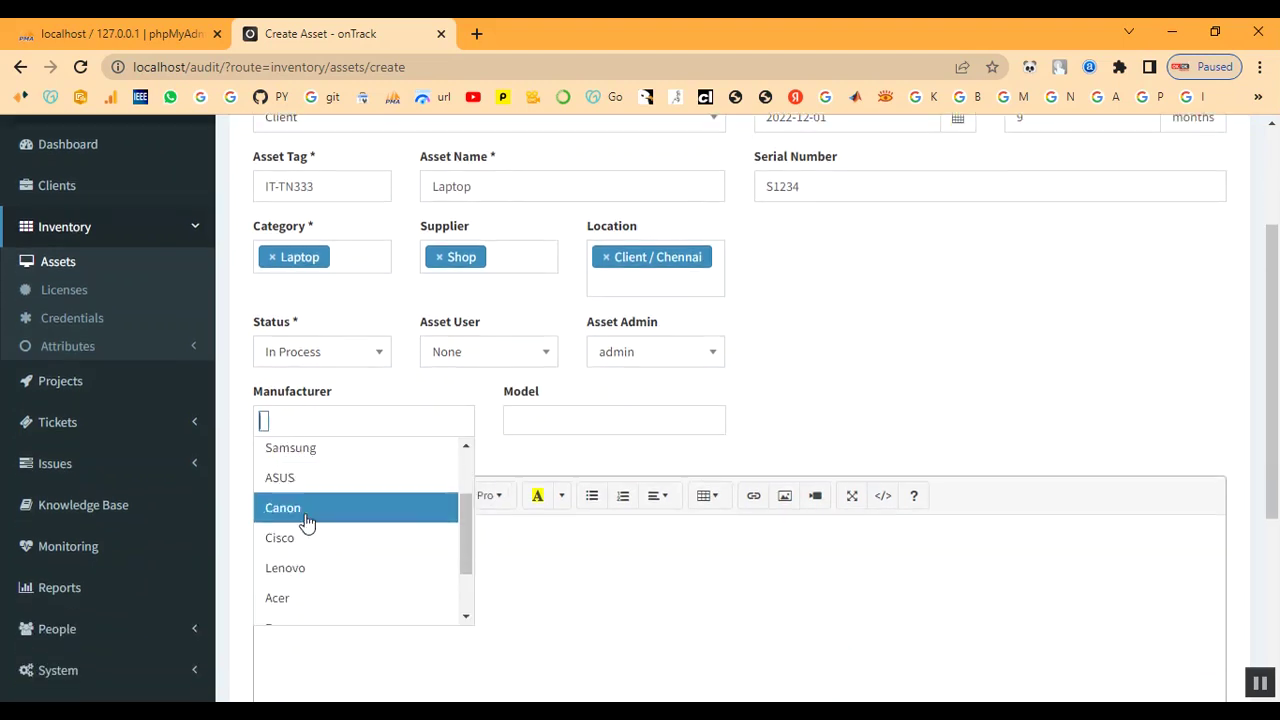
{"action": "scroll", "coordinate": [305, 525], "scroll_direction": "down", "scroll_amount": 1}
{"action": "left_click", "coordinate": [280, 609]}
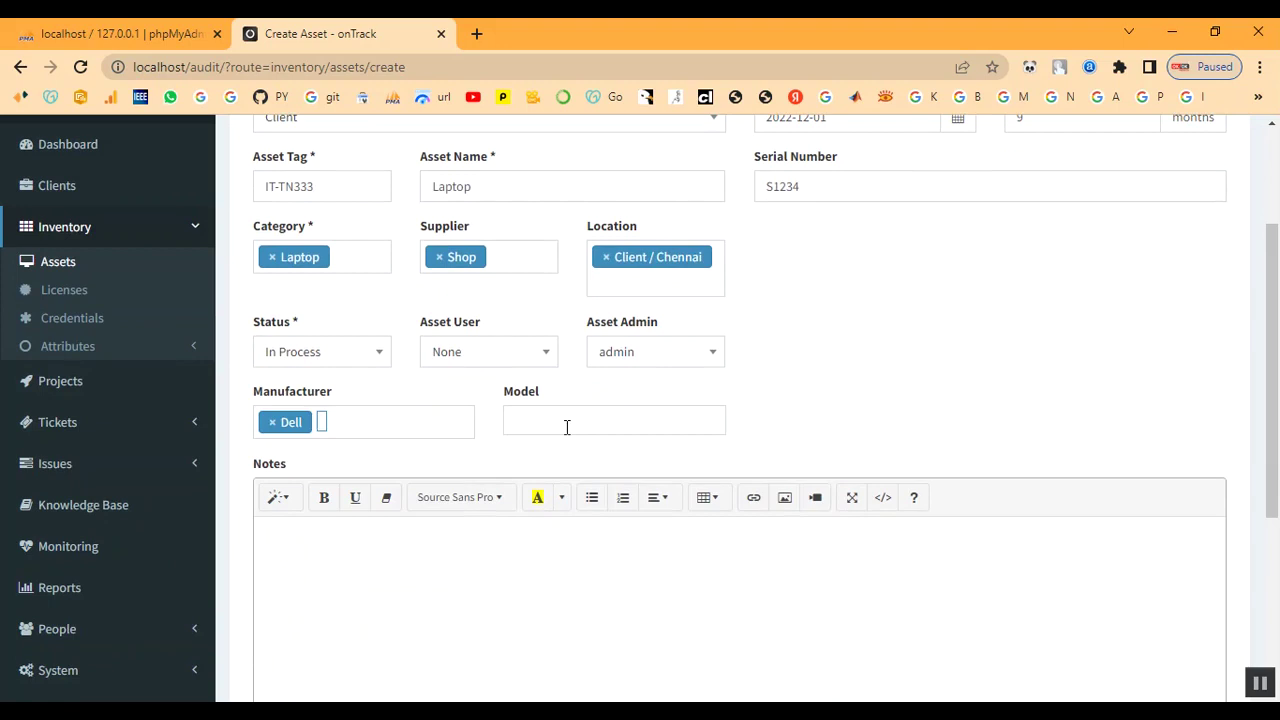
{"action": "left_click", "coordinate": [566, 428]}
{"action": "left_click", "coordinate": [541, 566]}
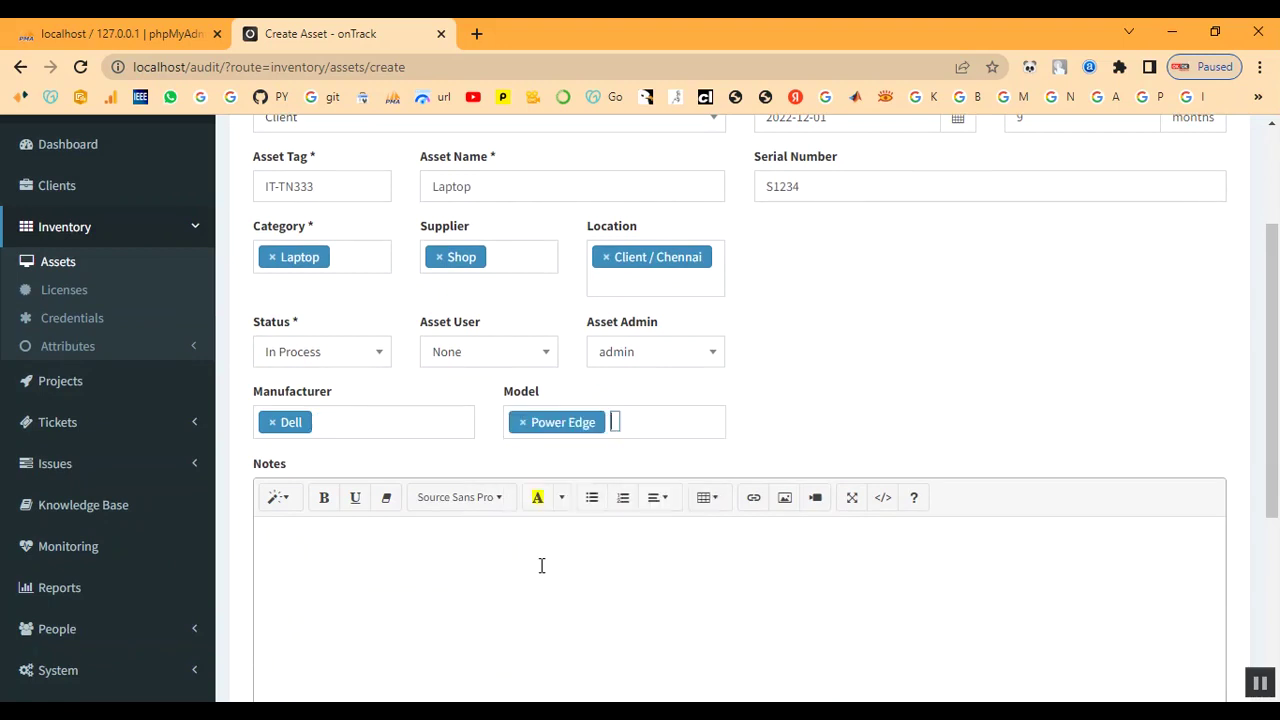
{"action": "left_click", "coordinate": [541, 566]}
{"action": "scroll", "coordinate": [480, 540], "scroll_direction": "down", "scroll_amount": 2}
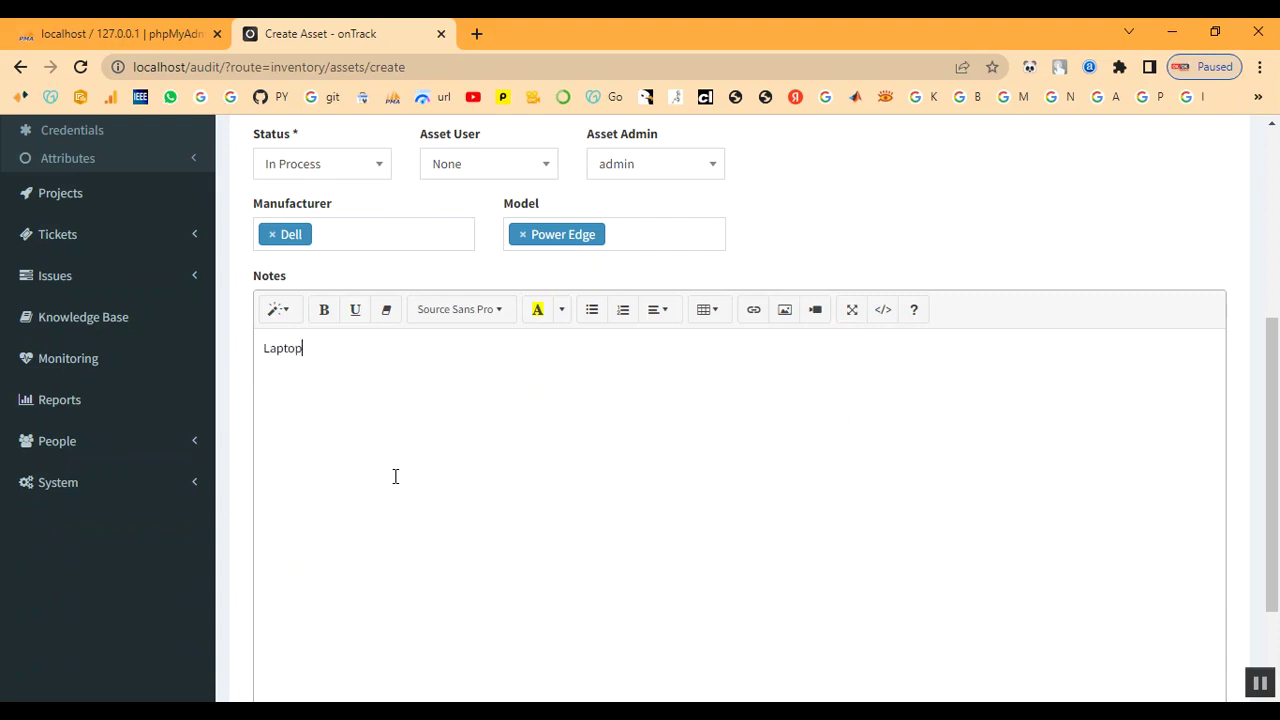
{"action": "scroll", "coordinate": [660, 501], "scroll_direction": "down", "scroll_amount": 3}
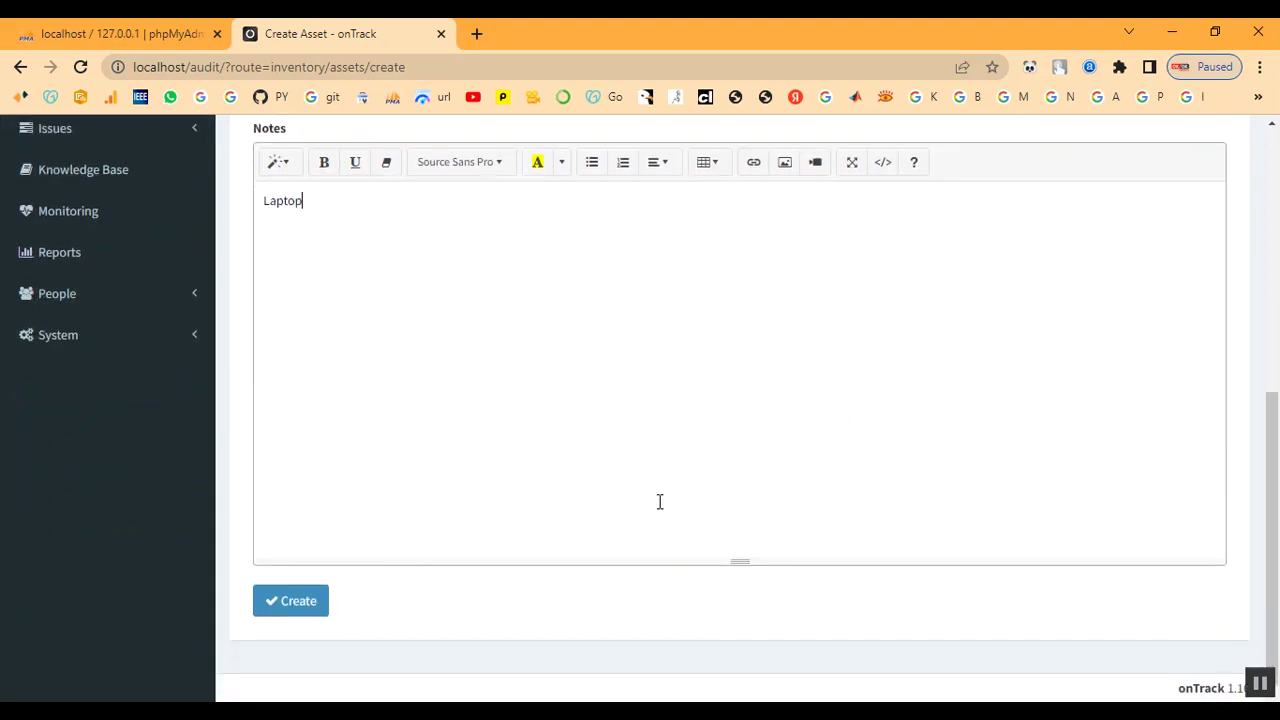
Step: Create Laptop asset IT-TN333, then go to the Projects list
{"action": "left_click", "coordinate": [286, 603]}
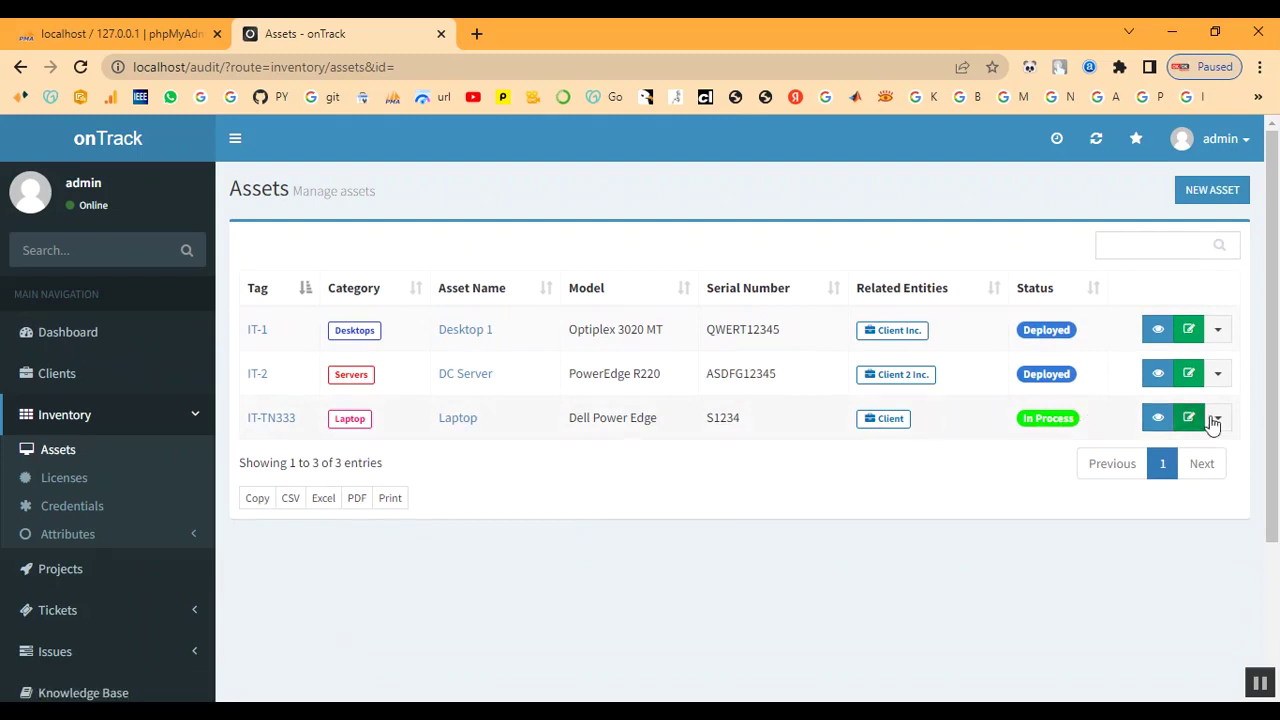
{"action": "left_click", "coordinate": [62, 418]}
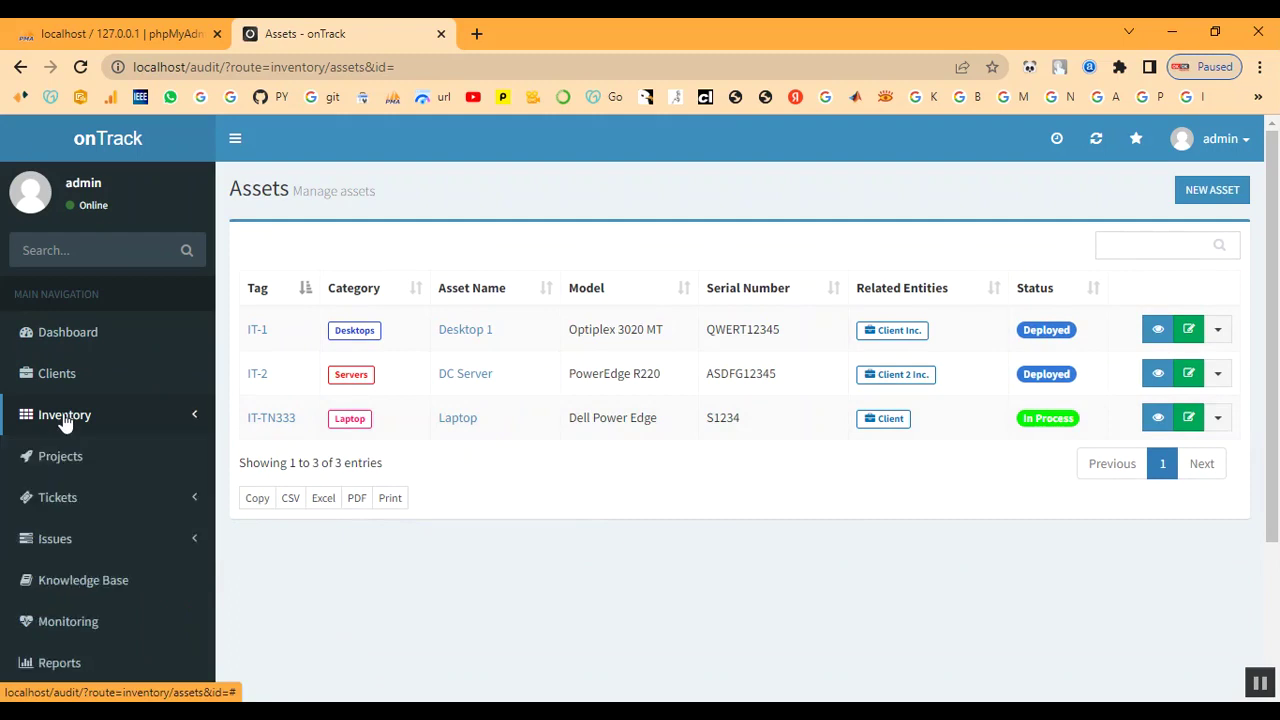
{"action": "left_click", "coordinate": [62, 455]}
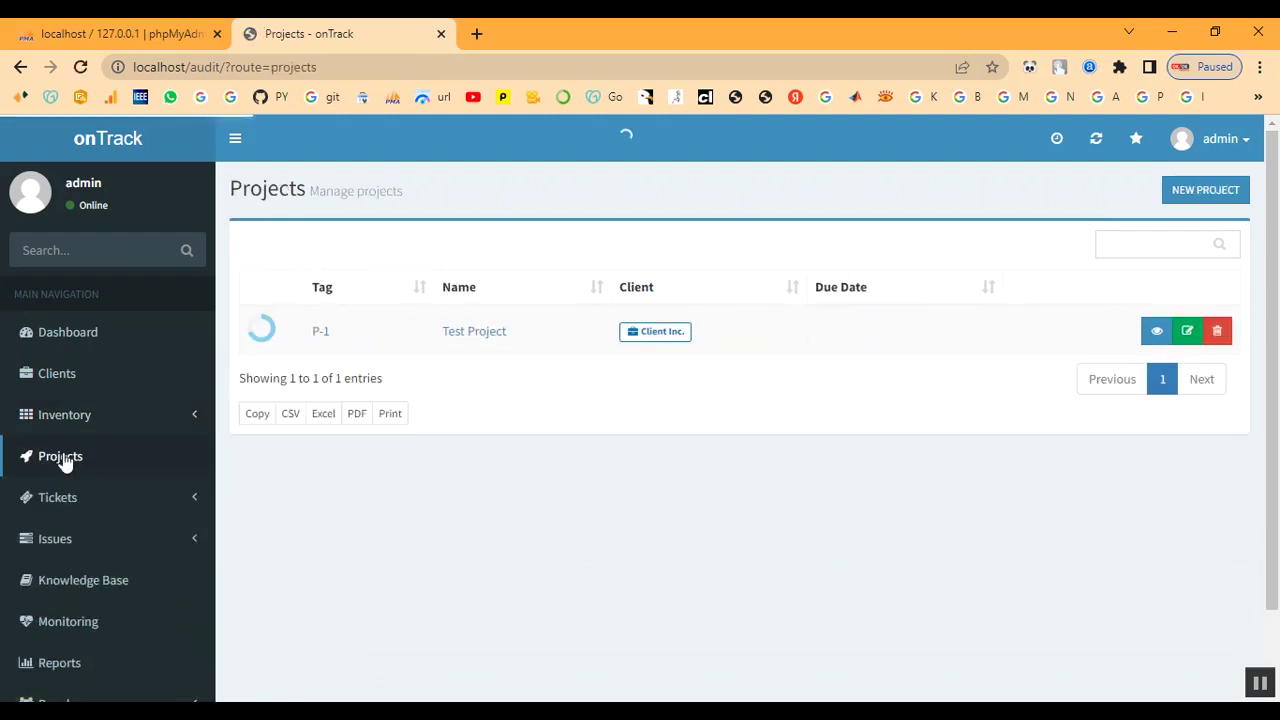
{"action": "left_click", "coordinate": [58, 374]}
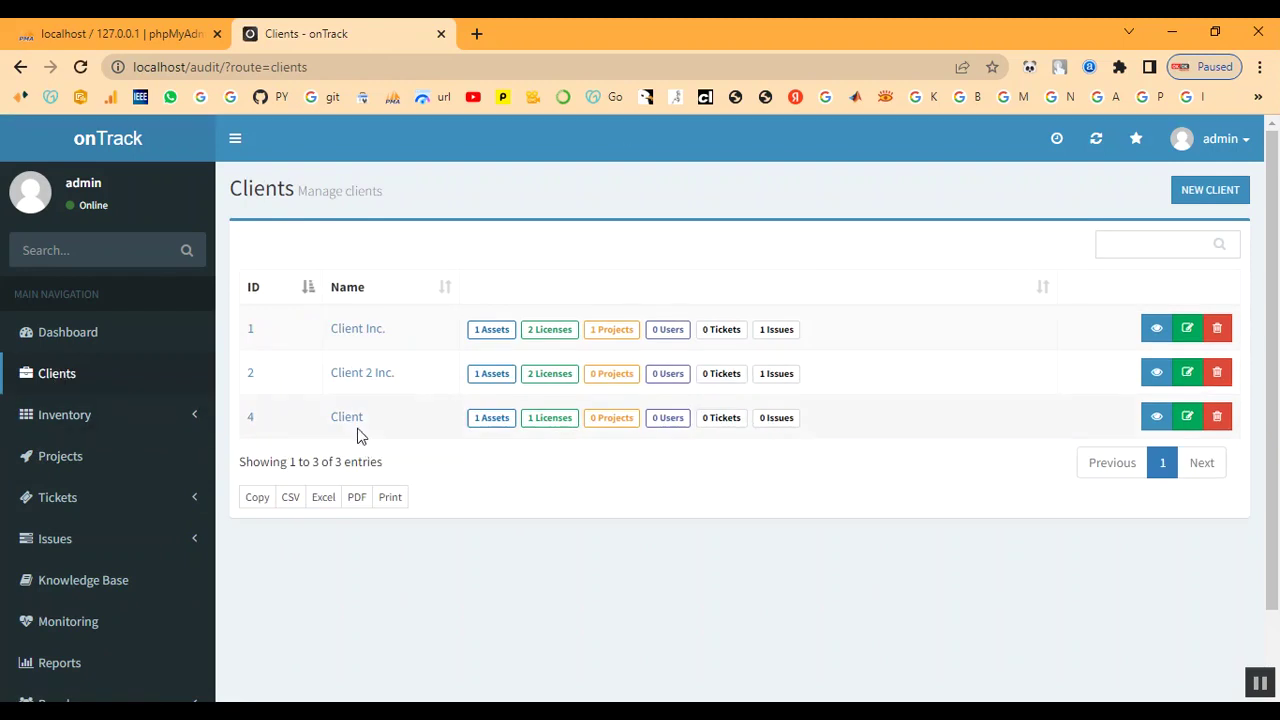
{"action": "left_click", "coordinate": [350, 420]}
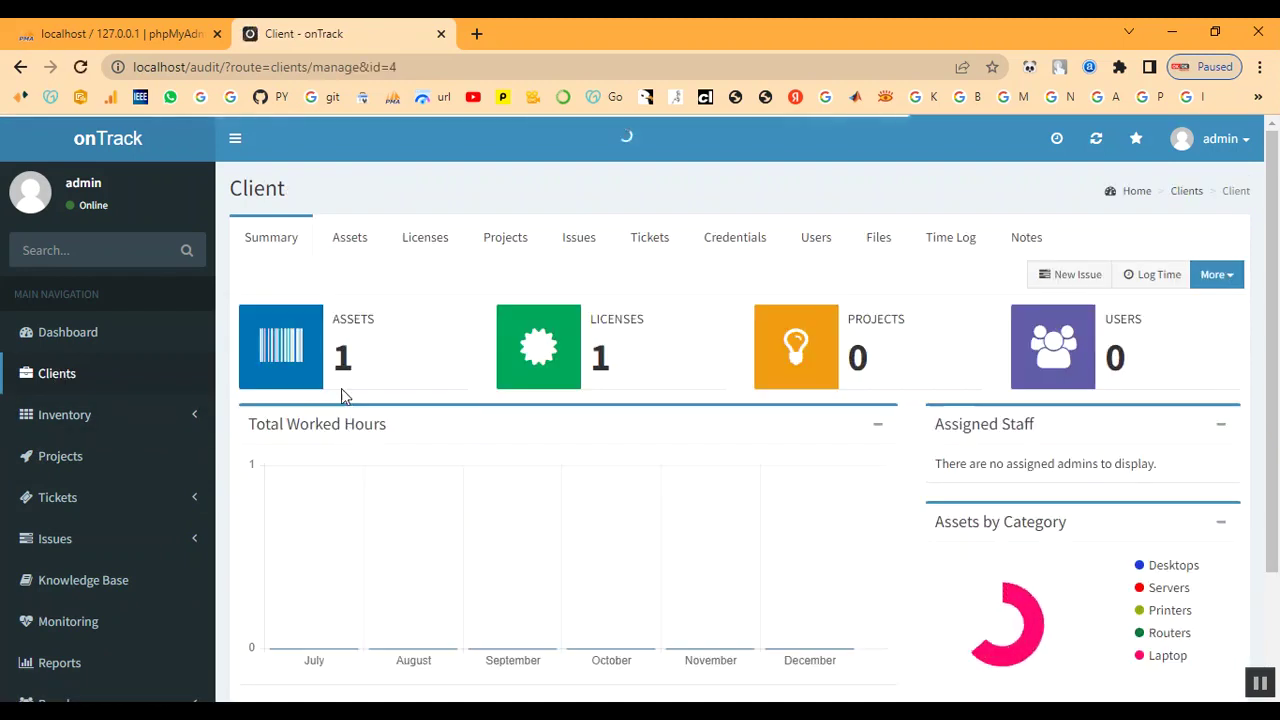
{"action": "scroll", "coordinate": [950, 545], "scroll_direction": "down", "scroll_amount": 1}
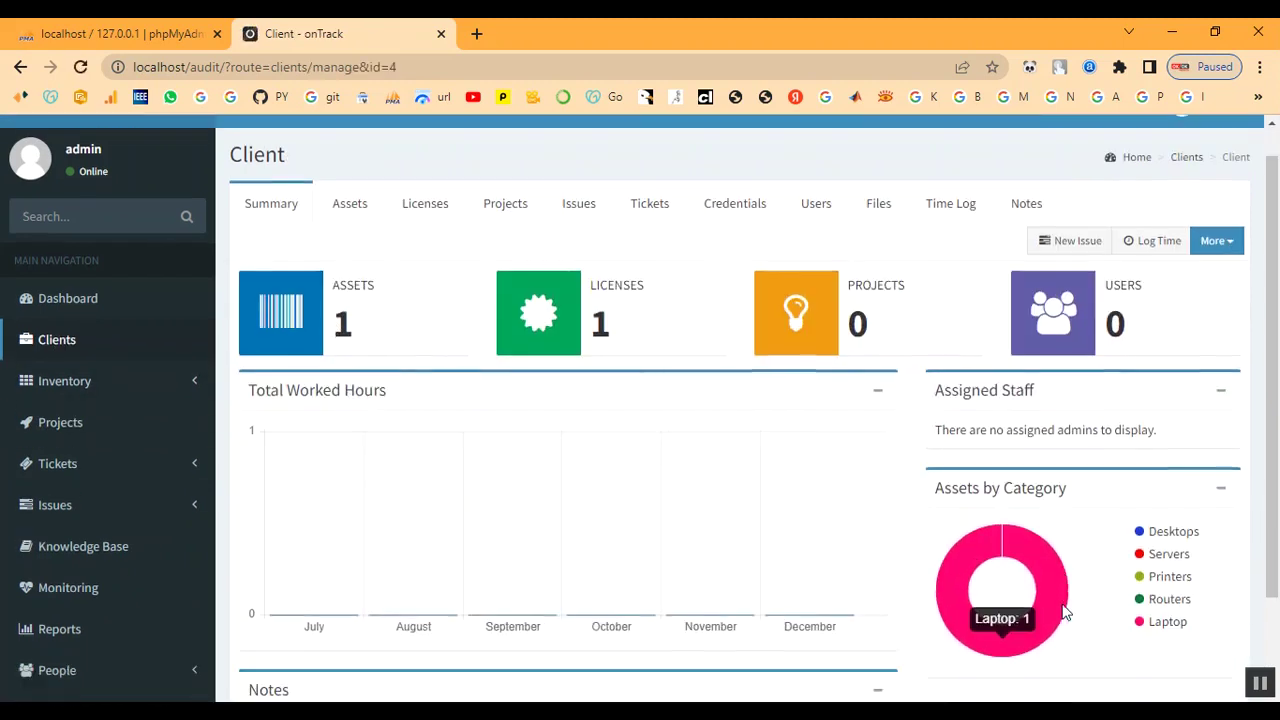
{"action": "scroll", "coordinate": [790, 469], "scroll_direction": "up", "scroll_amount": 1}
{"action": "scroll", "coordinate": [790, 469], "scroll_direction": "up", "scroll_amount": 1}
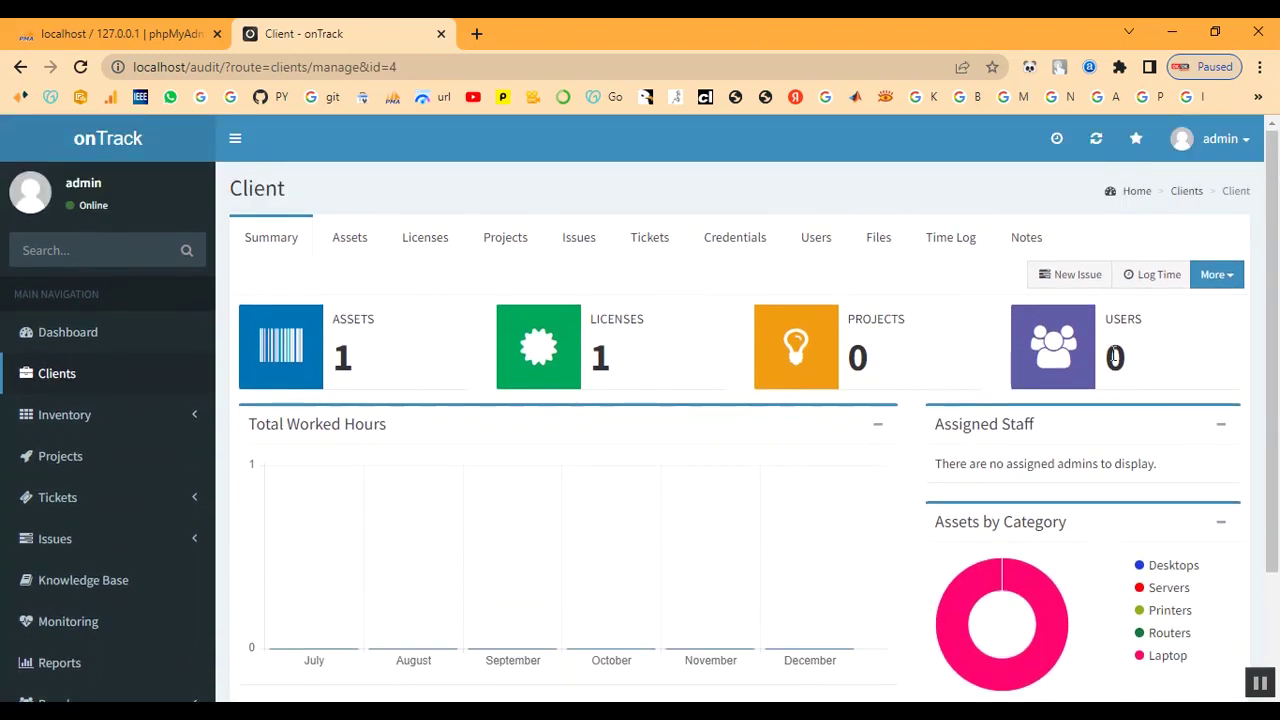
{"action": "scroll", "coordinate": [80, 490], "scroll_direction": "down", "scroll_amount": 1}
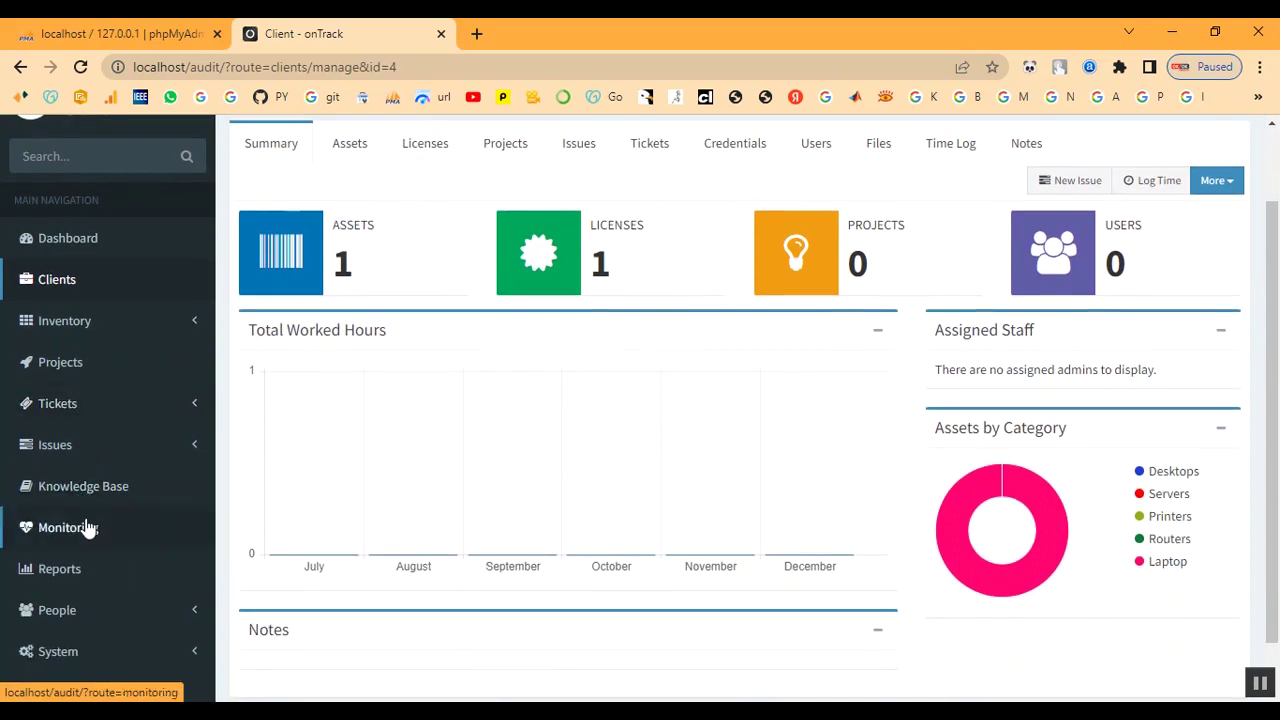
{"action": "left_click_drag", "start_coordinate": [338, 262], "coordinate": [385, 265]}
{"action": "left_click", "coordinate": [520, 292]}
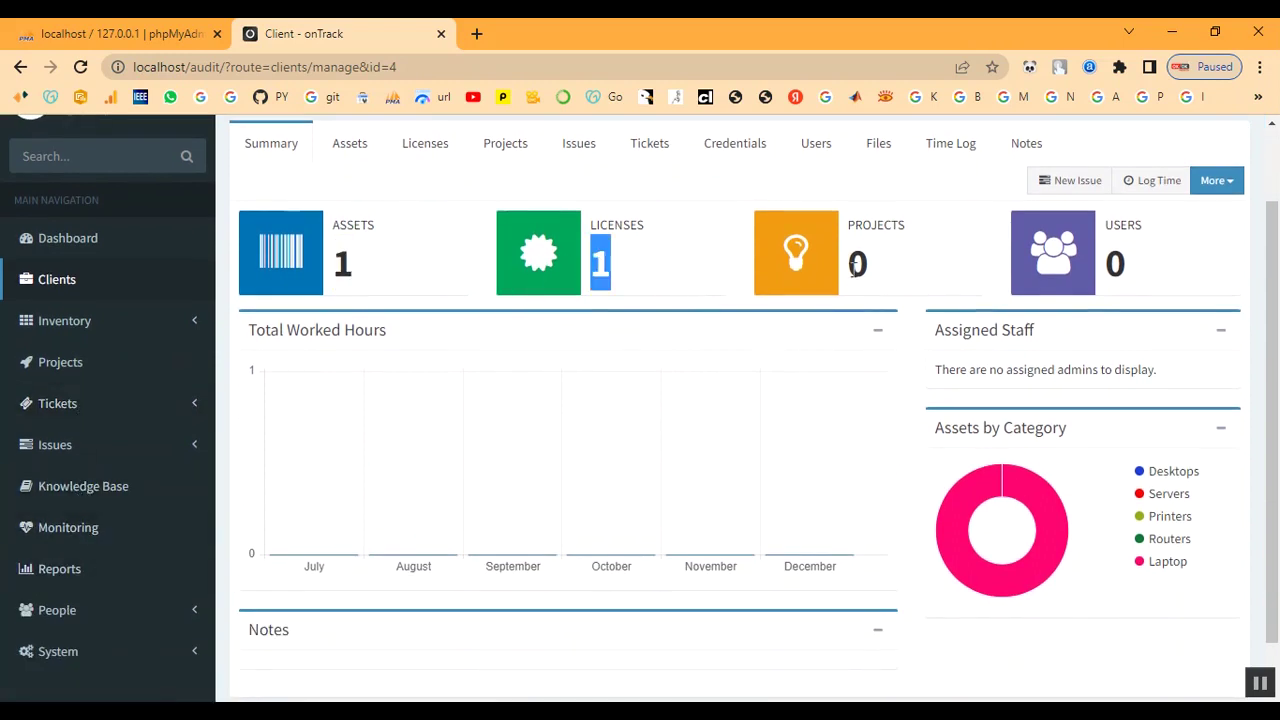
{"action": "left_click", "coordinate": [856, 280]}
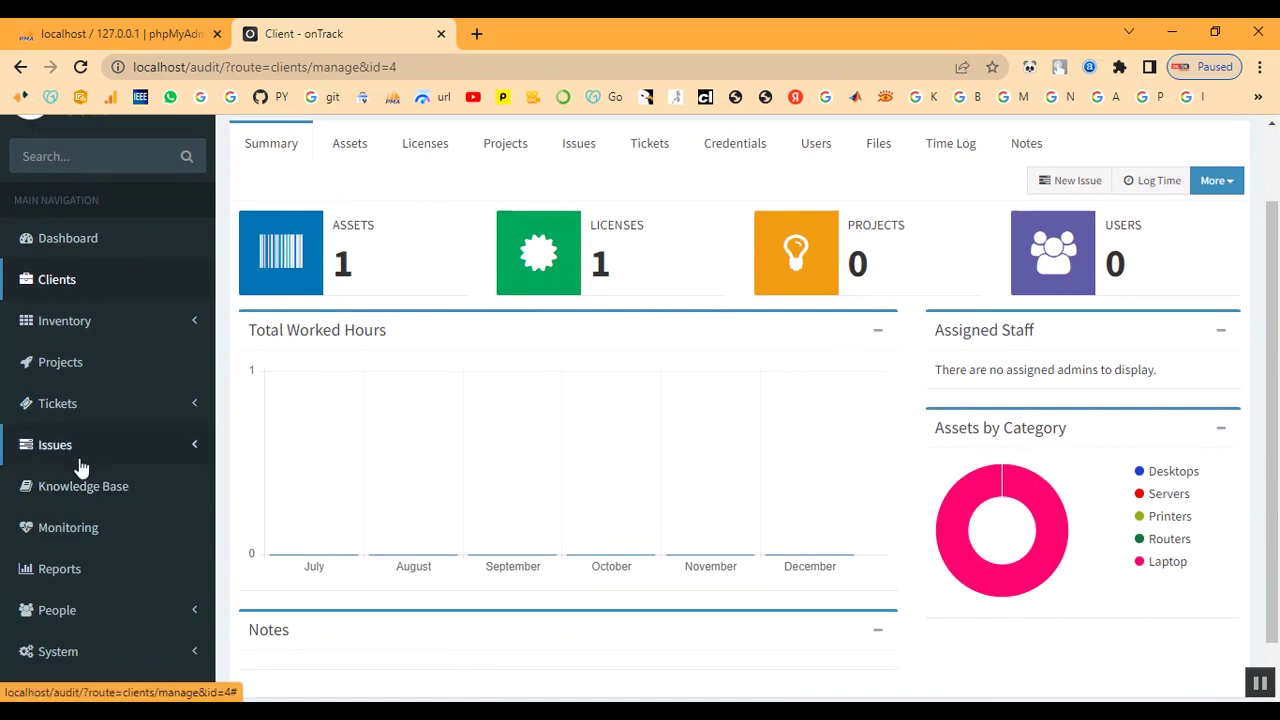
{"action": "left_click", "coordinate": [60, 370]}
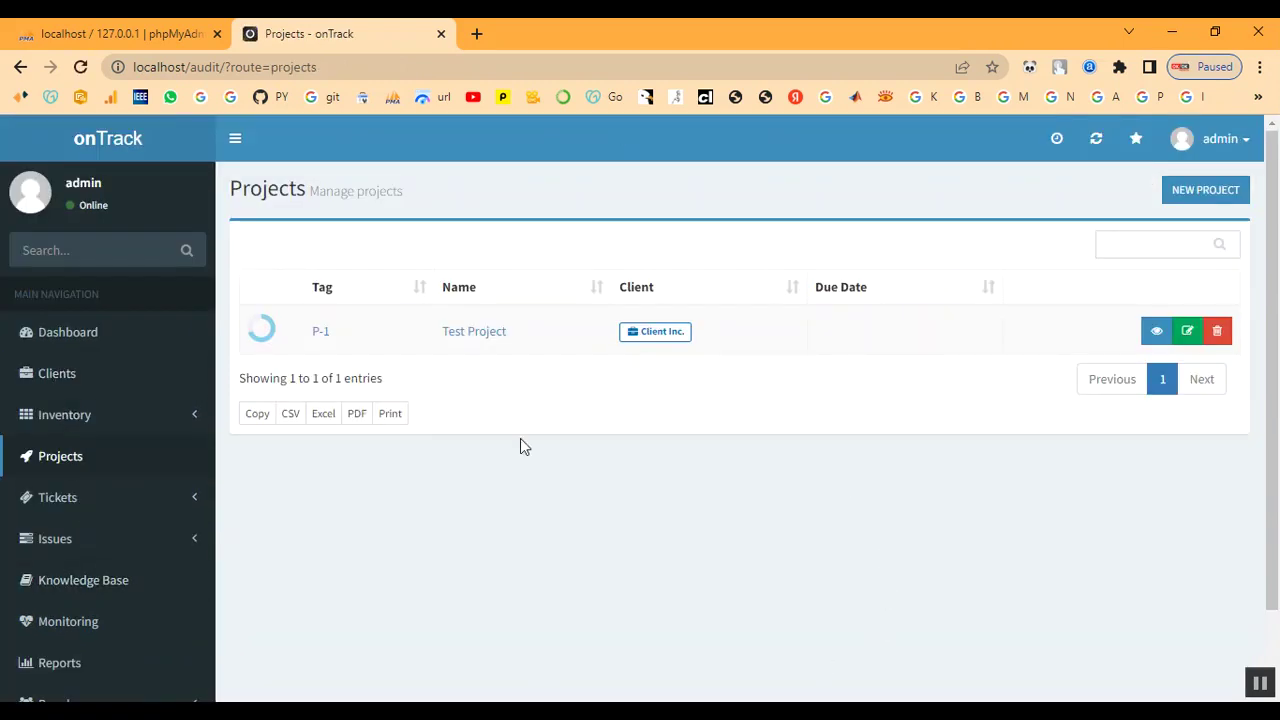
Step: Start a new project named 'Project' assigned to client Client
{"action": "left_click", "coordinate": [1195, 191]}
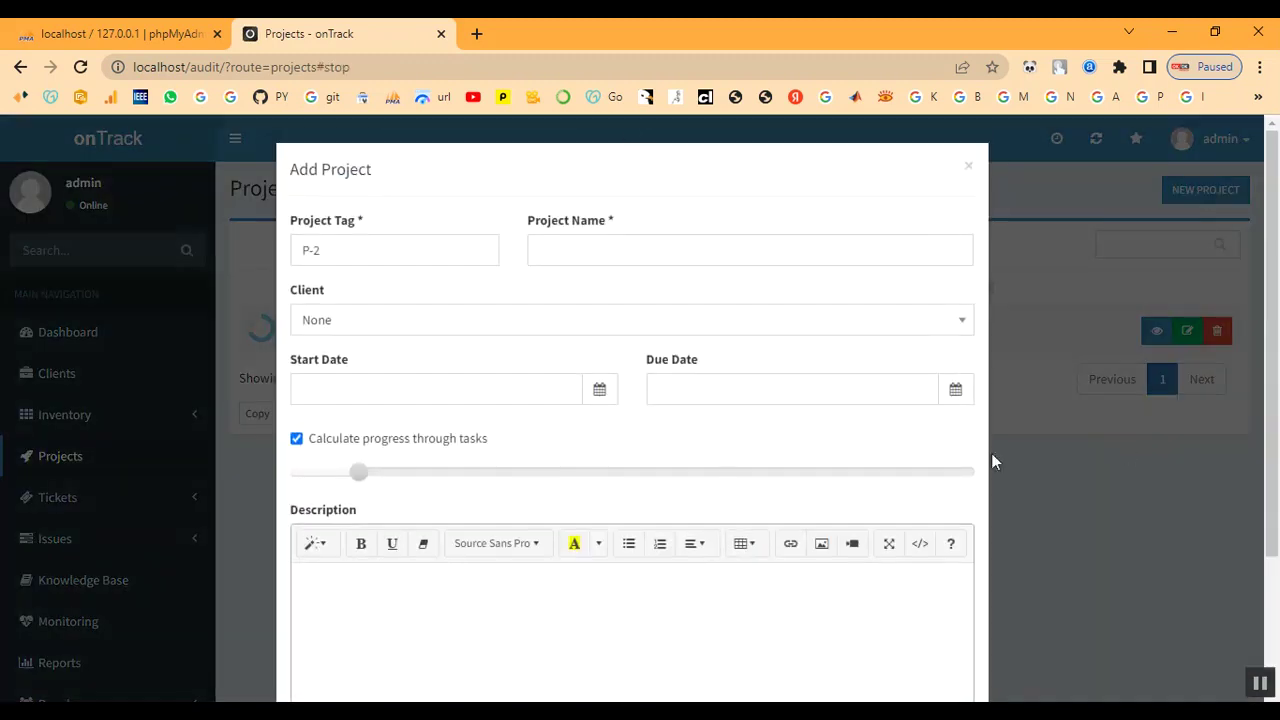
{"action": "left_click", "coordinate": [607, 249]}
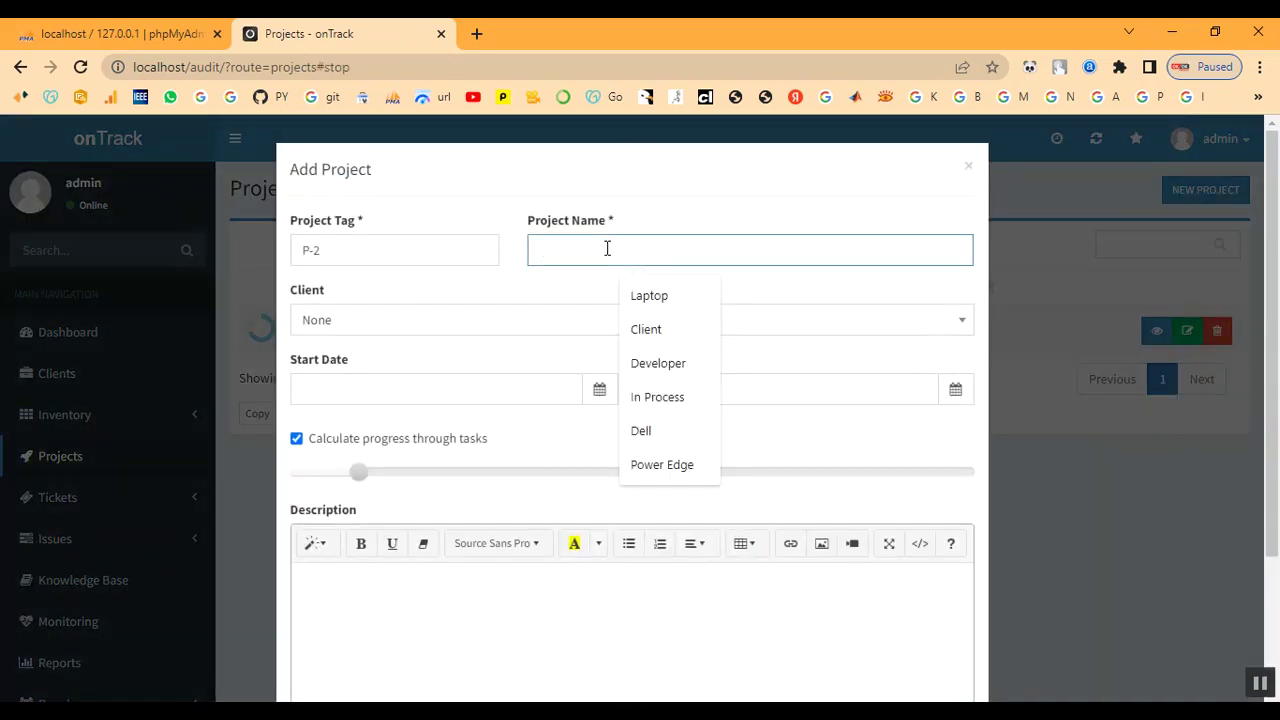
{"action": "type", "text": "P"}
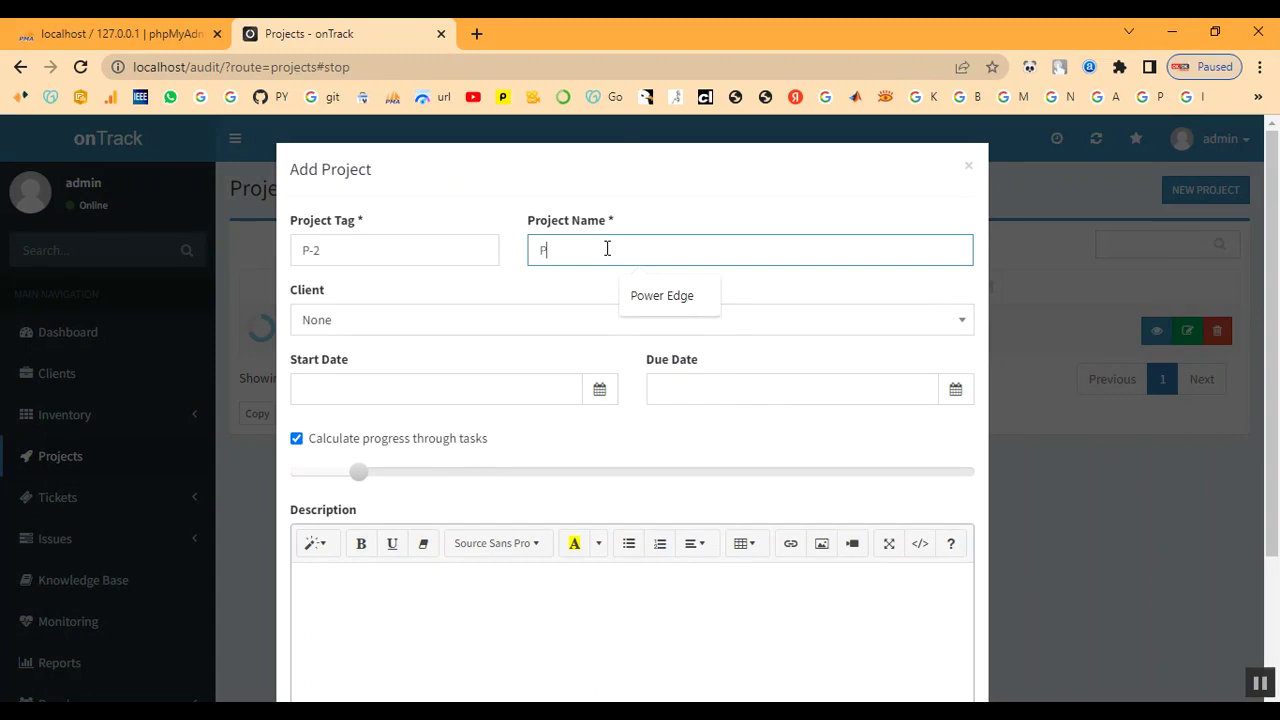
{"action": "type", "text": "roje"}
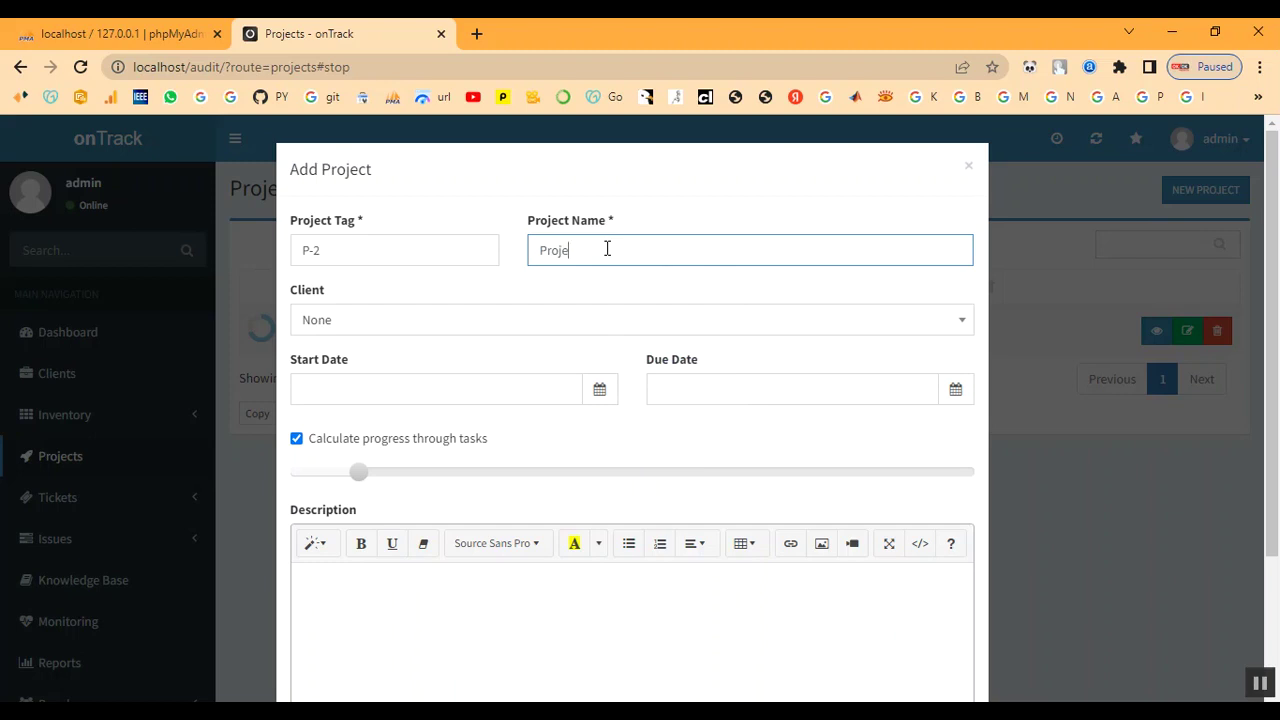
{"action": "key", "text": "Tab"}
{"action": "key", "text": "Tab"}
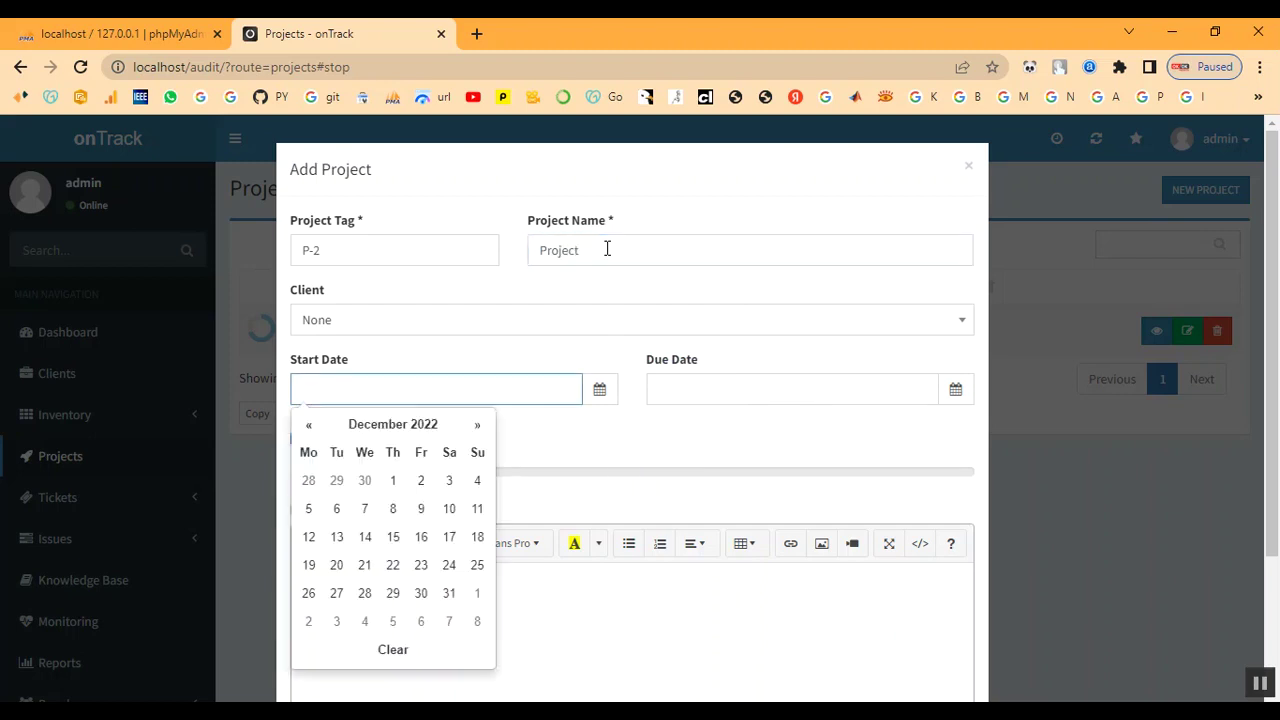
{"action": "left_click", "coordinate": [443, 320]}
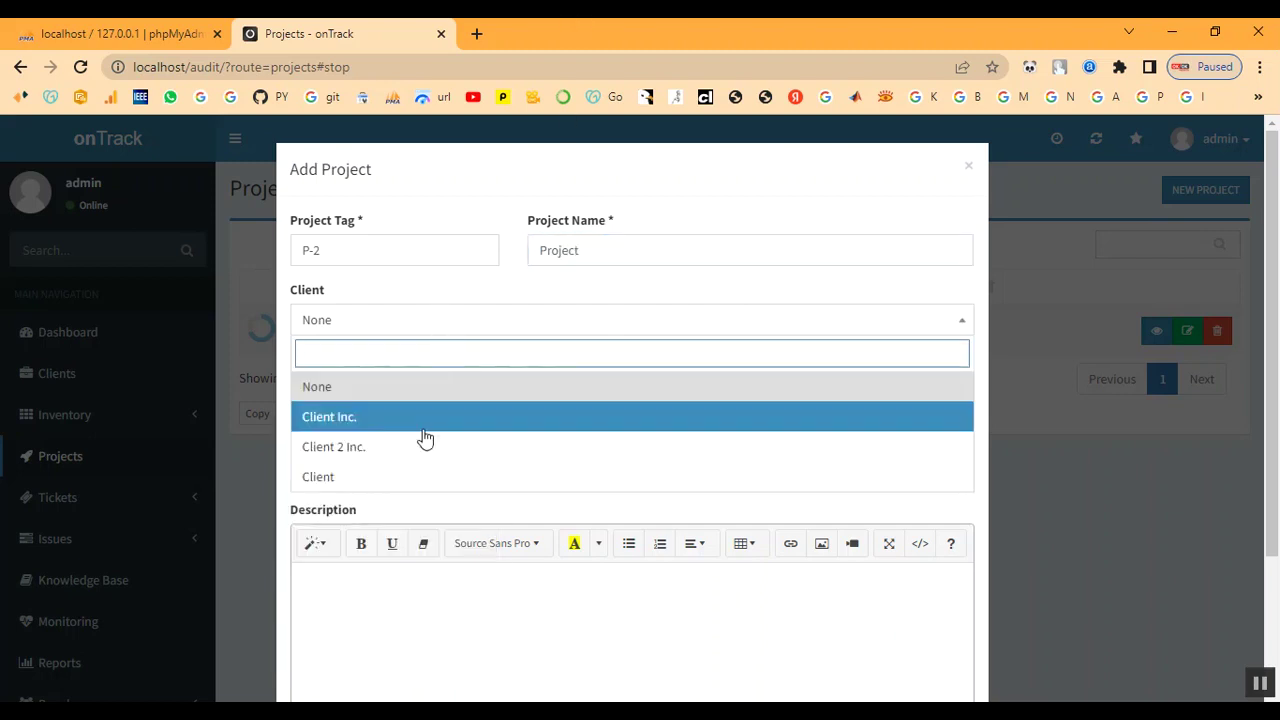
{"action": "left_click", "coordinate": [400, 477]}
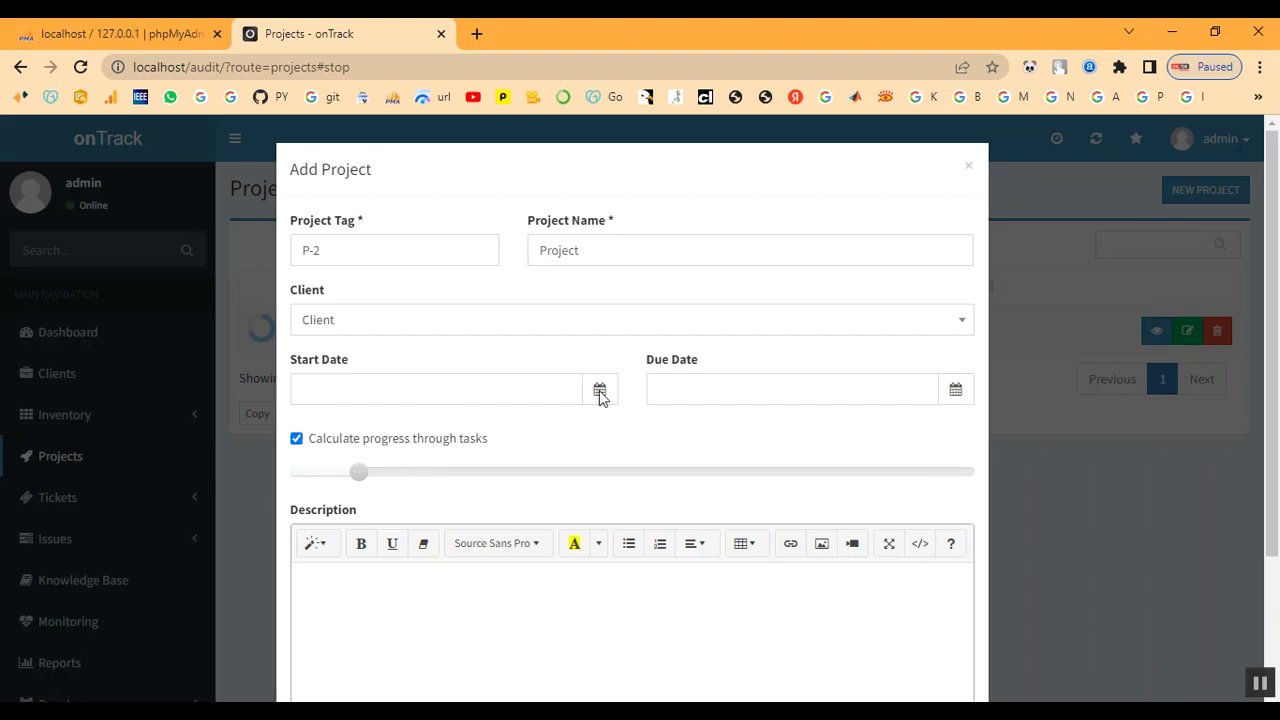
Step: Give the project start date 2022-12-07 and due date 2022-12-08, then create it
{"action": "left_click", "coordinate": [562, 388]}
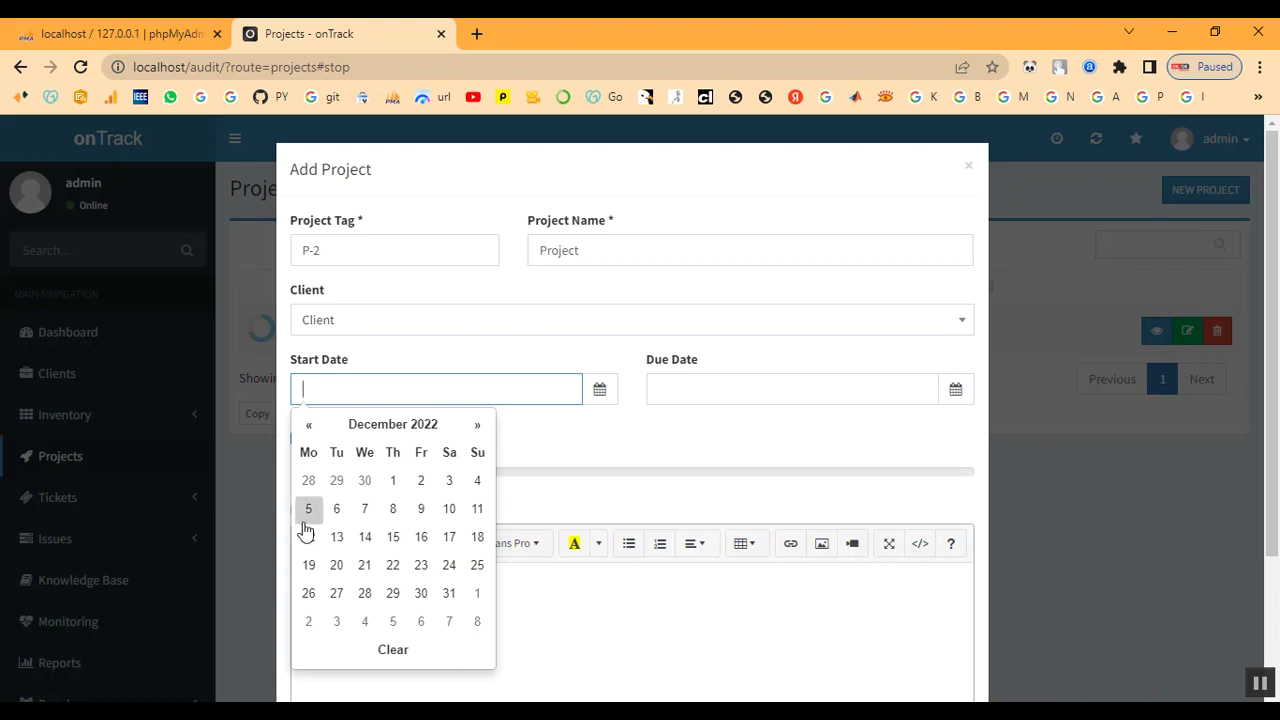
{"action": "left_click", "coordinate": [364, 509]}
{"action": "left_click", "coordinate": [752, 397]}
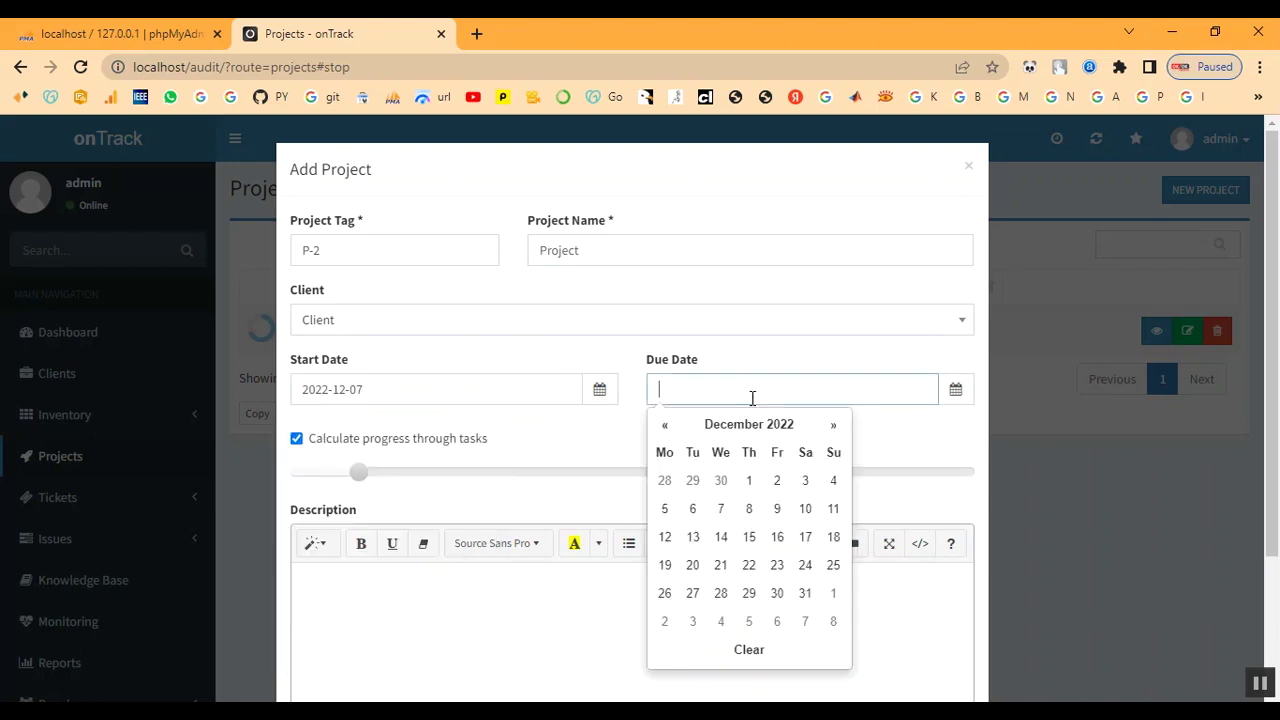
{"action": "left_click", "coordinate": [748, 509]}
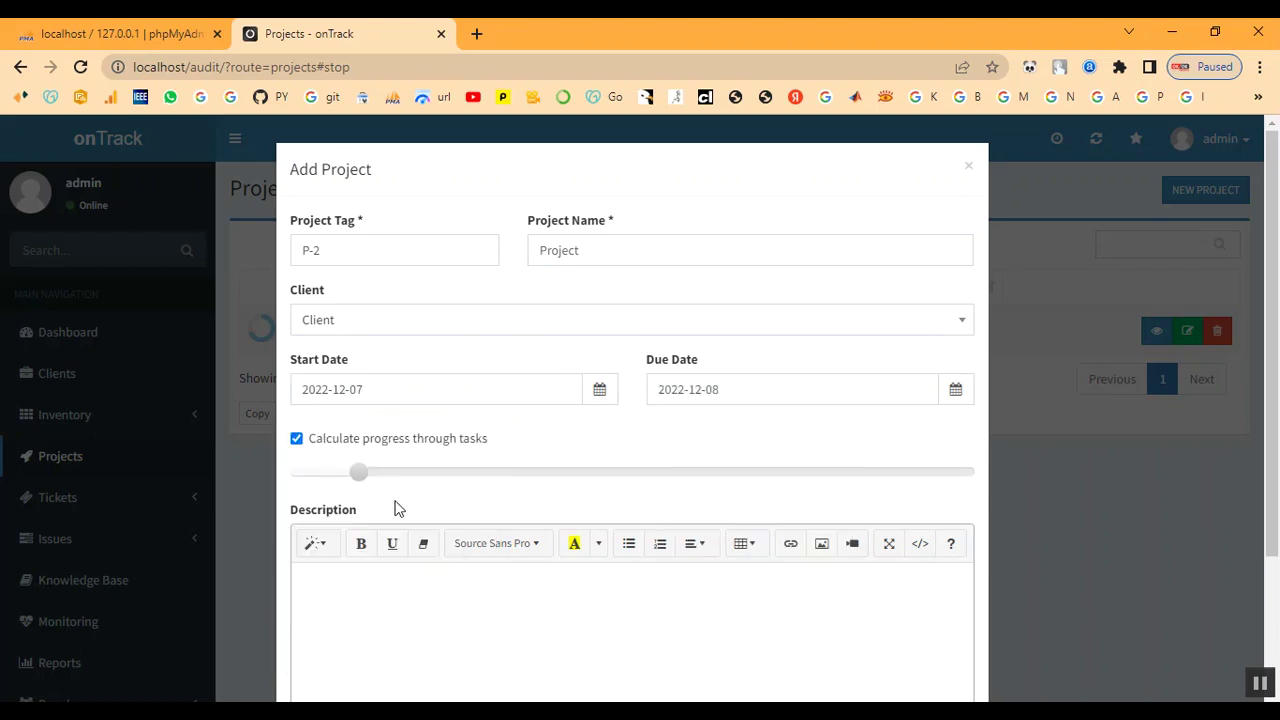
{"action": "scroll", "coordinate": [339, 533], "scroll_direction": "down", "scroll_amount": 2}
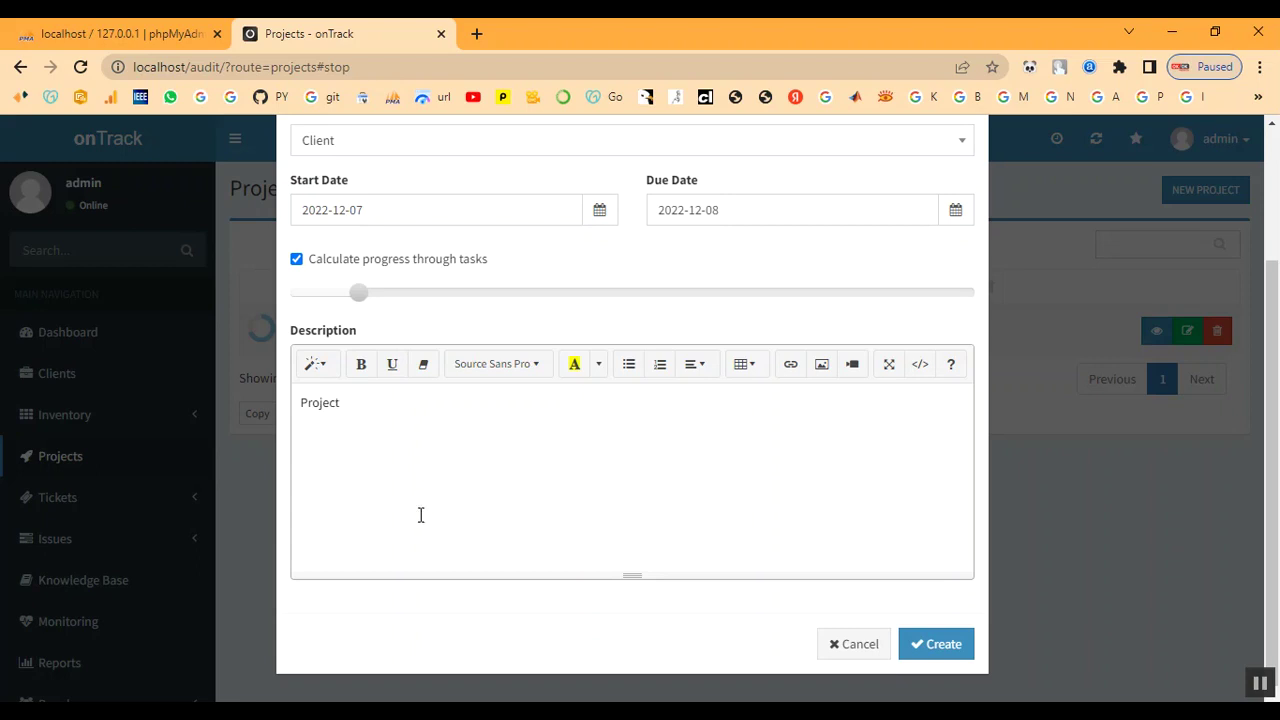
{"action": "left_click", "coordinate": [936, 647]}
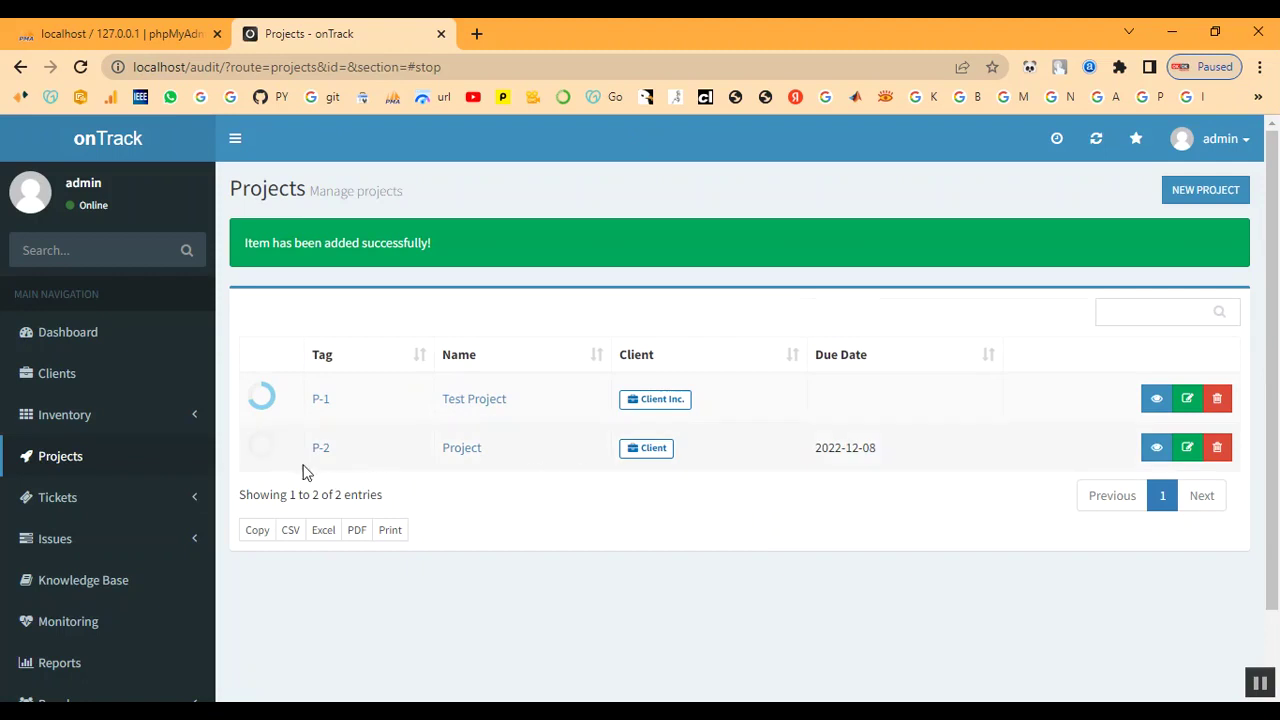
Step: Open project P-2 and view the Active Issues list
{"action": "mouse_move", "coordinate": [270, 452]}
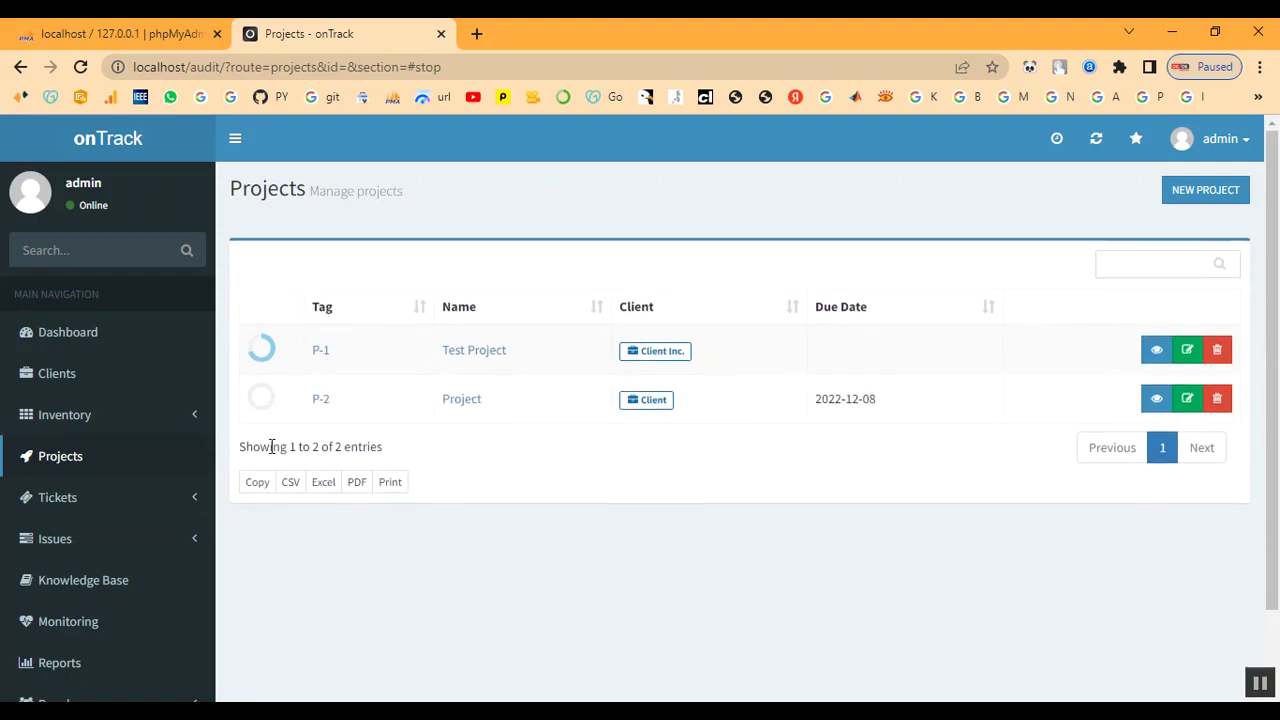
{"action": "mouse_move", "coordinate": [260, 391]}
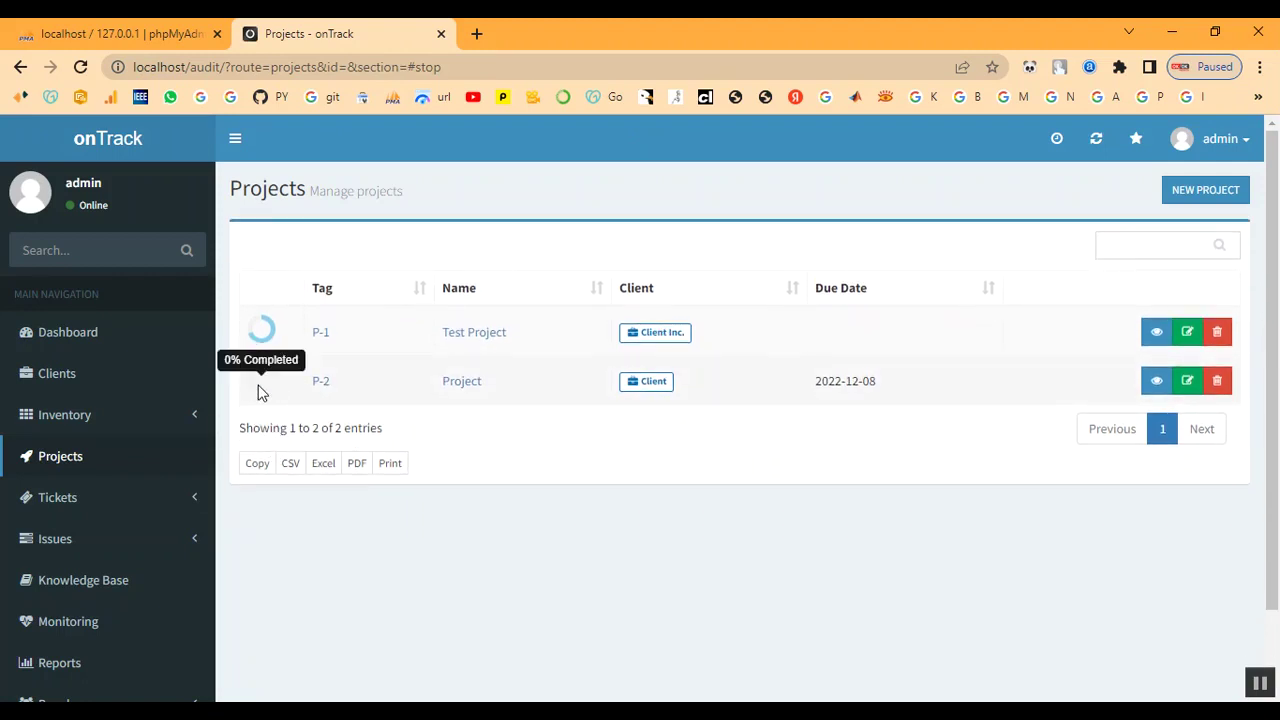
{"action": "left_click", "coordinate": [322, 389]}
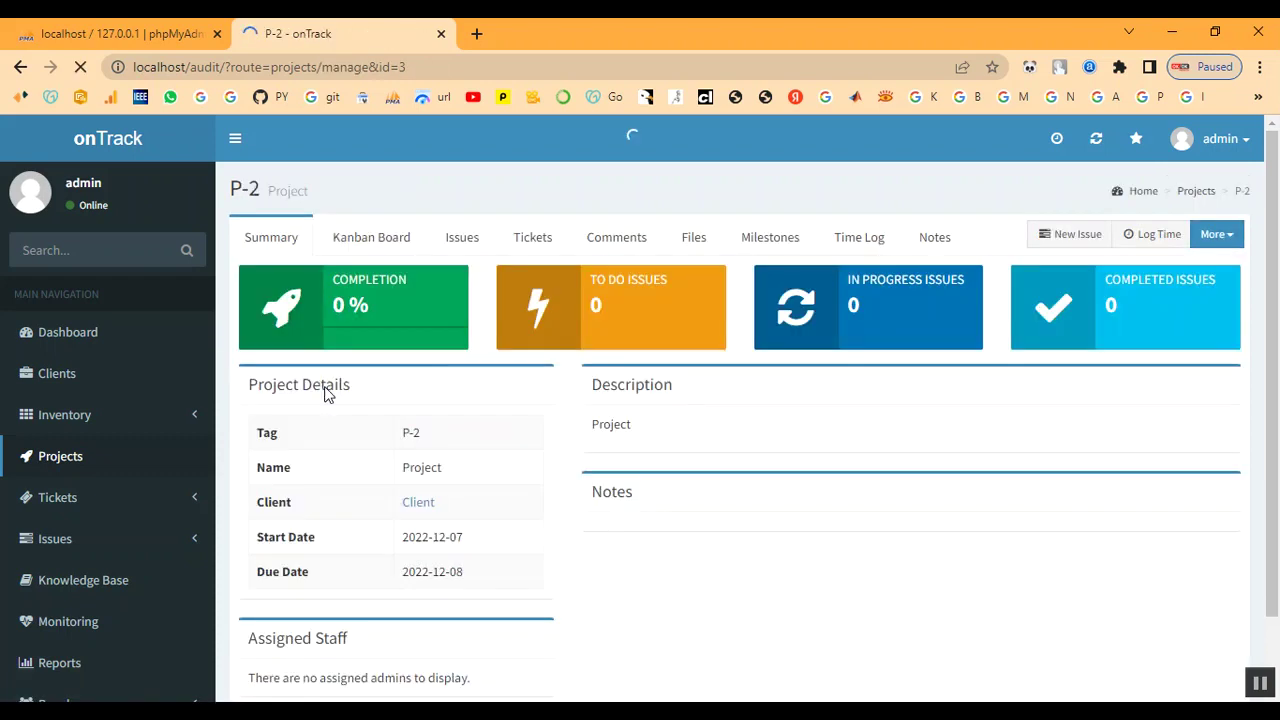
{"action": "scroll", "coordinate": [865, 423], "scroll_direction": "down", "scroll_amount": 1}
{"action": "scroll", "coordinate": [866, 422], "scroll_direction": "up", "scroll_amount": 1}
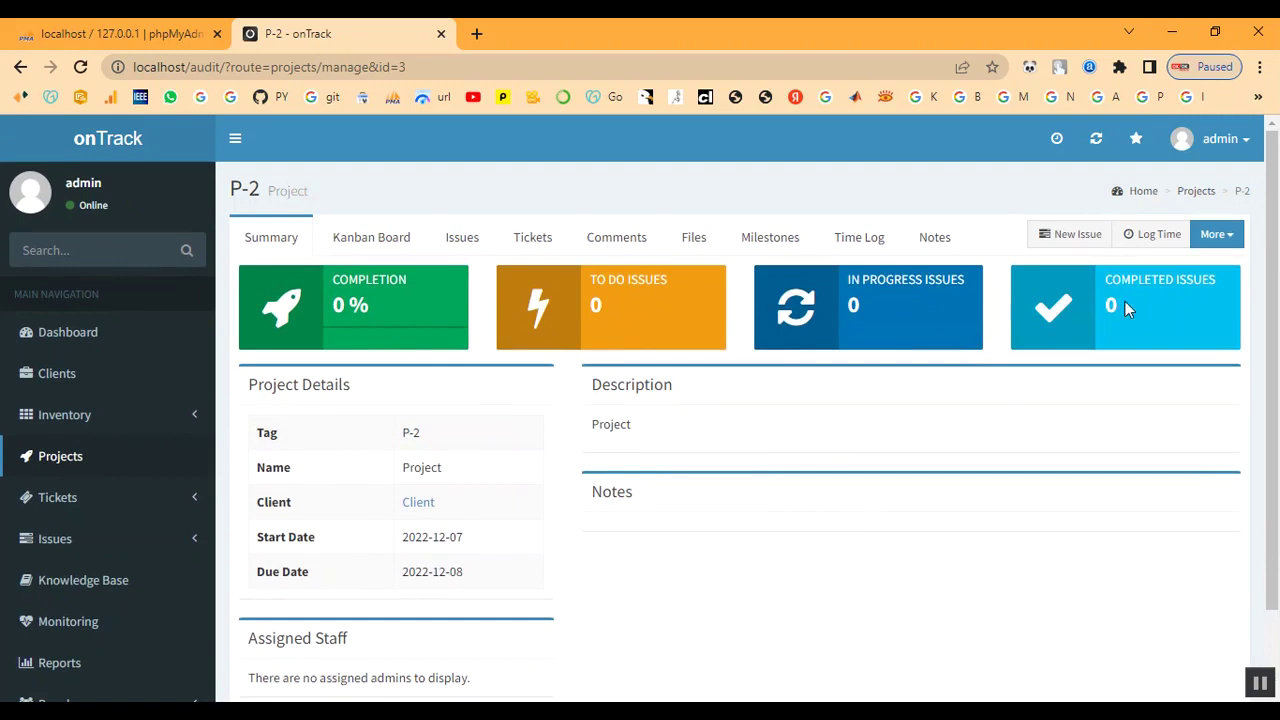
{"action": "left_click", "coordinate": [52, 545]}
{"action": "left_click", "coordinate": [55, 578]}
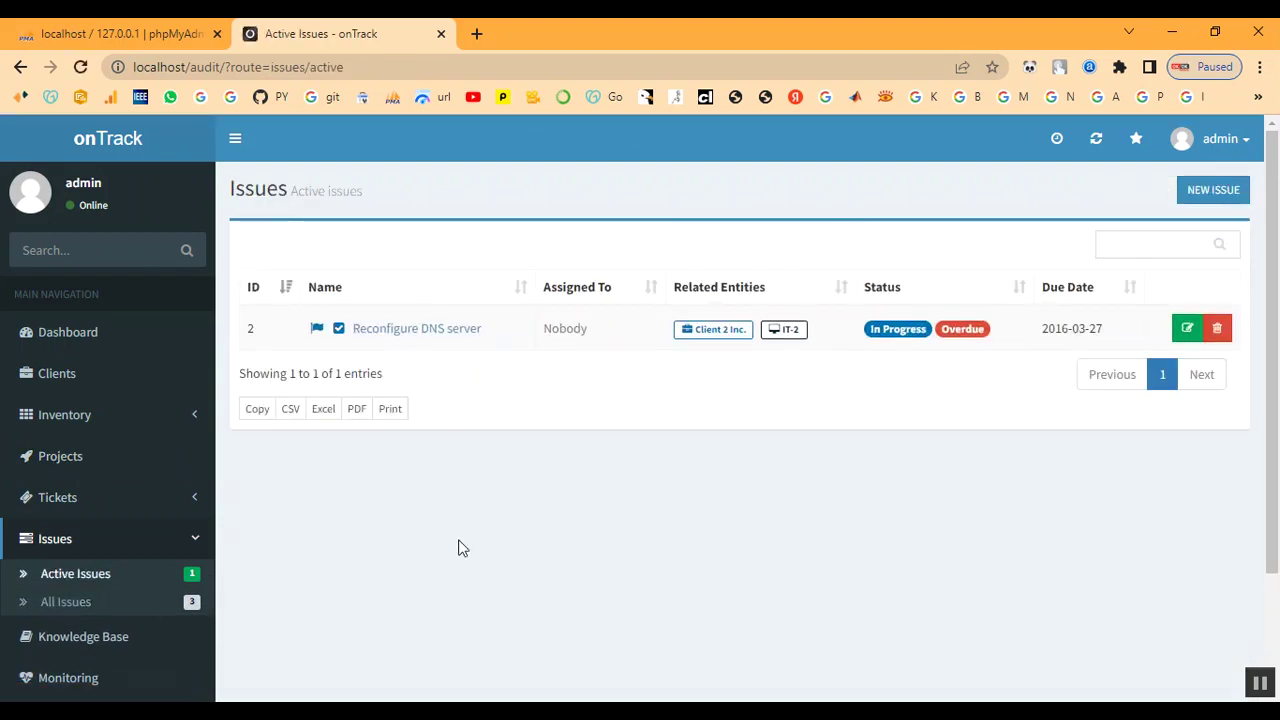
{"action": "scroll", "coordinate": [100, 580], "scroll_direction": "down", "scroll_amount": 1}
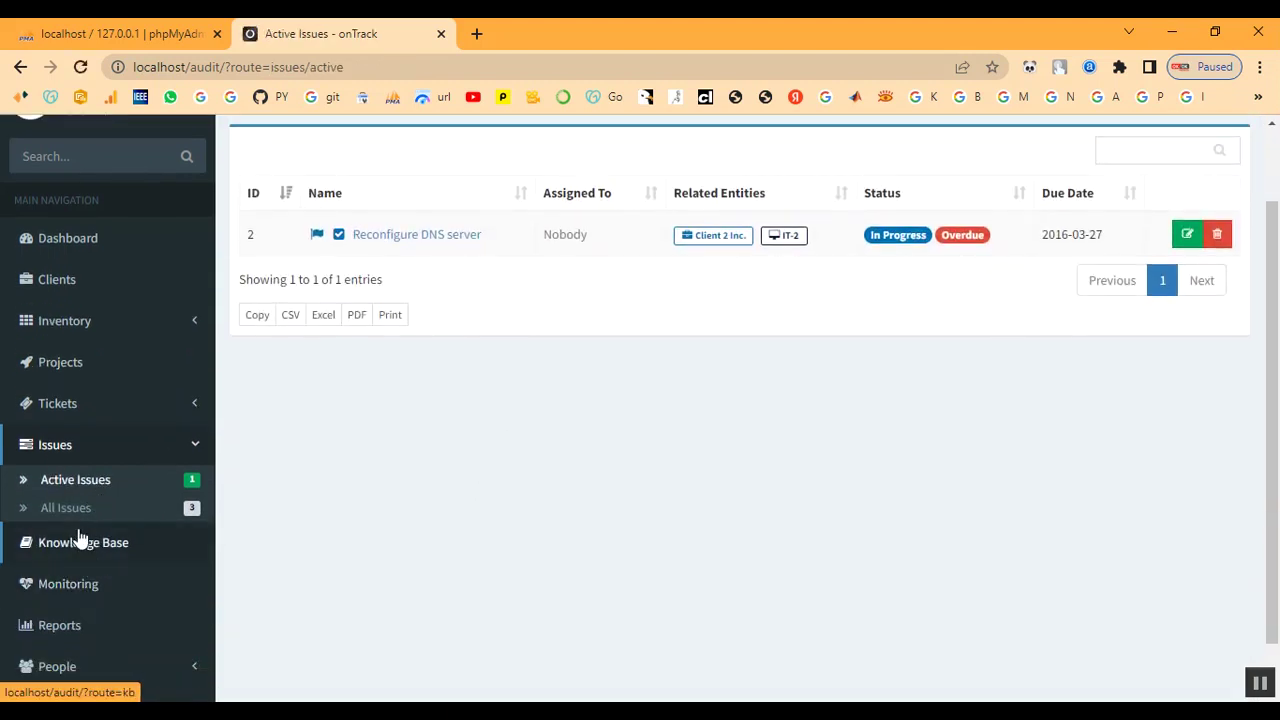
Step: Browse Tickets, Knowledge Base and Monitoring, then return to P-2's summary page
{"action": "left_click", "coordinate": [55, 410]}
{"action": "left_click", "coordinate": [55, 372]}
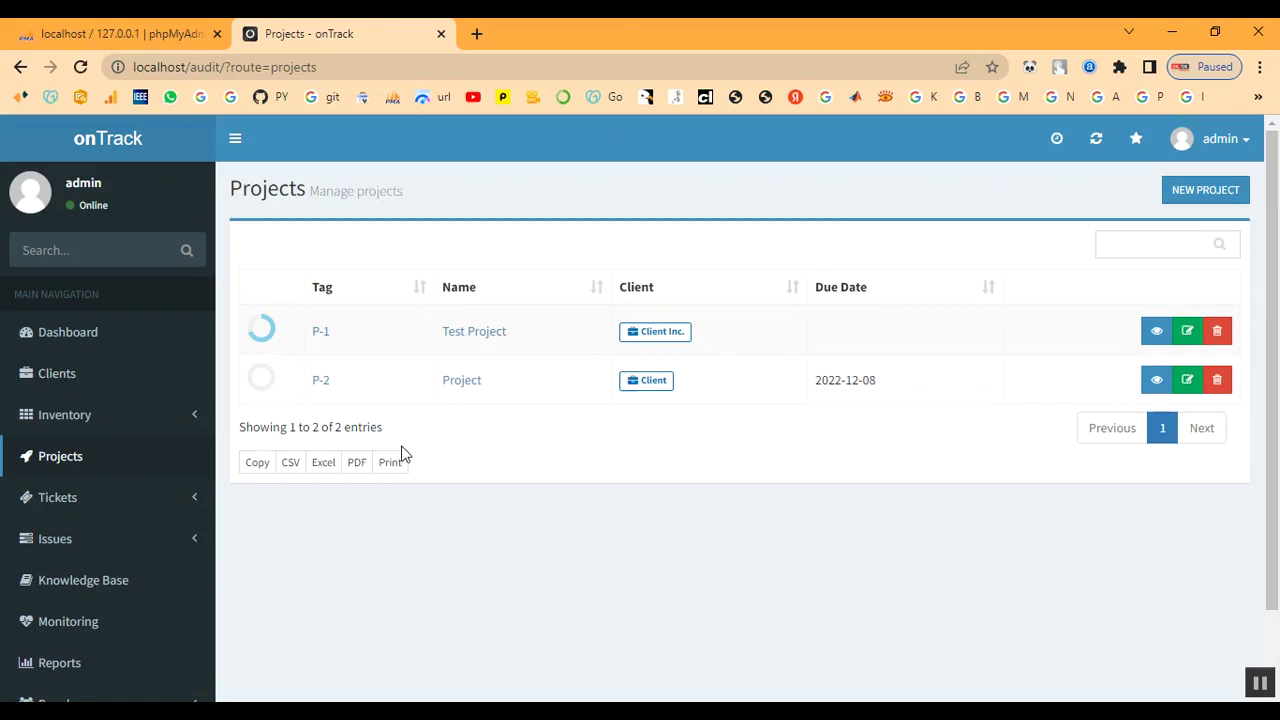
{"action": "left_click", "coordinate": [66, 500]}
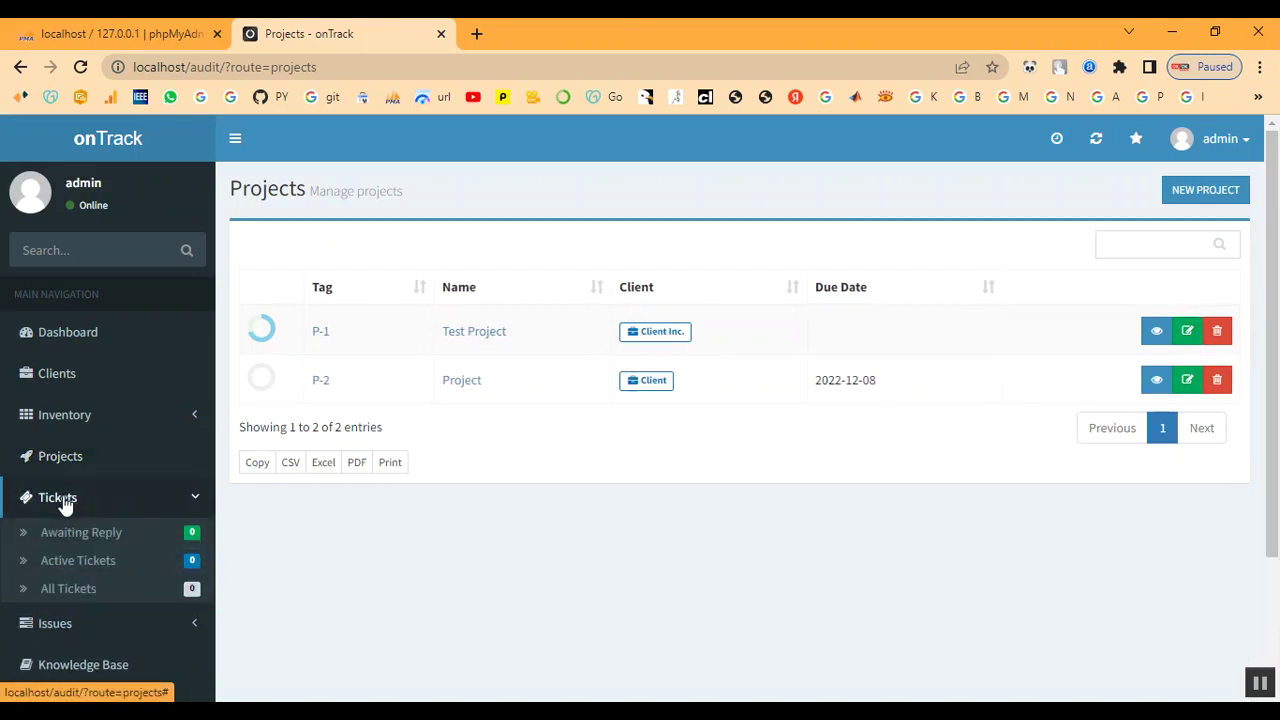
{"action": "scroll", "coordinate": [64, 500], "scroll_direction": "down", "scroll_amount": 1}
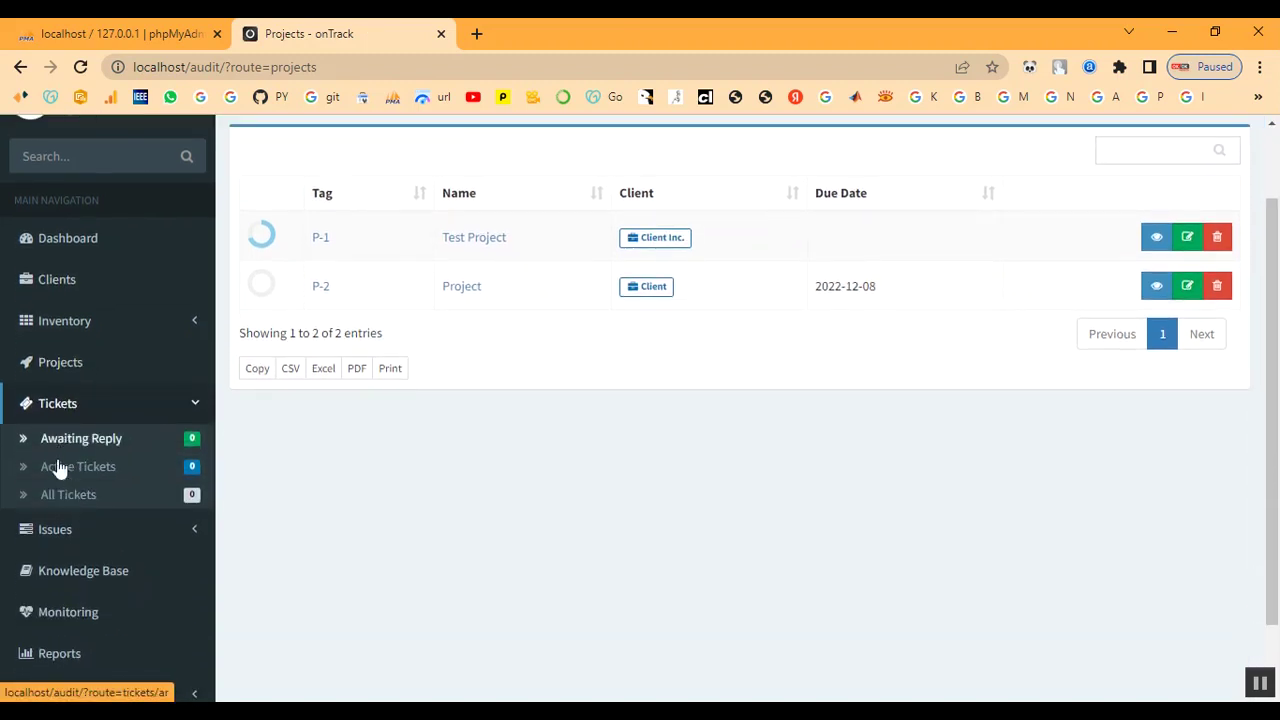
{"action": "left_click", "coordinate": [65, 532]}
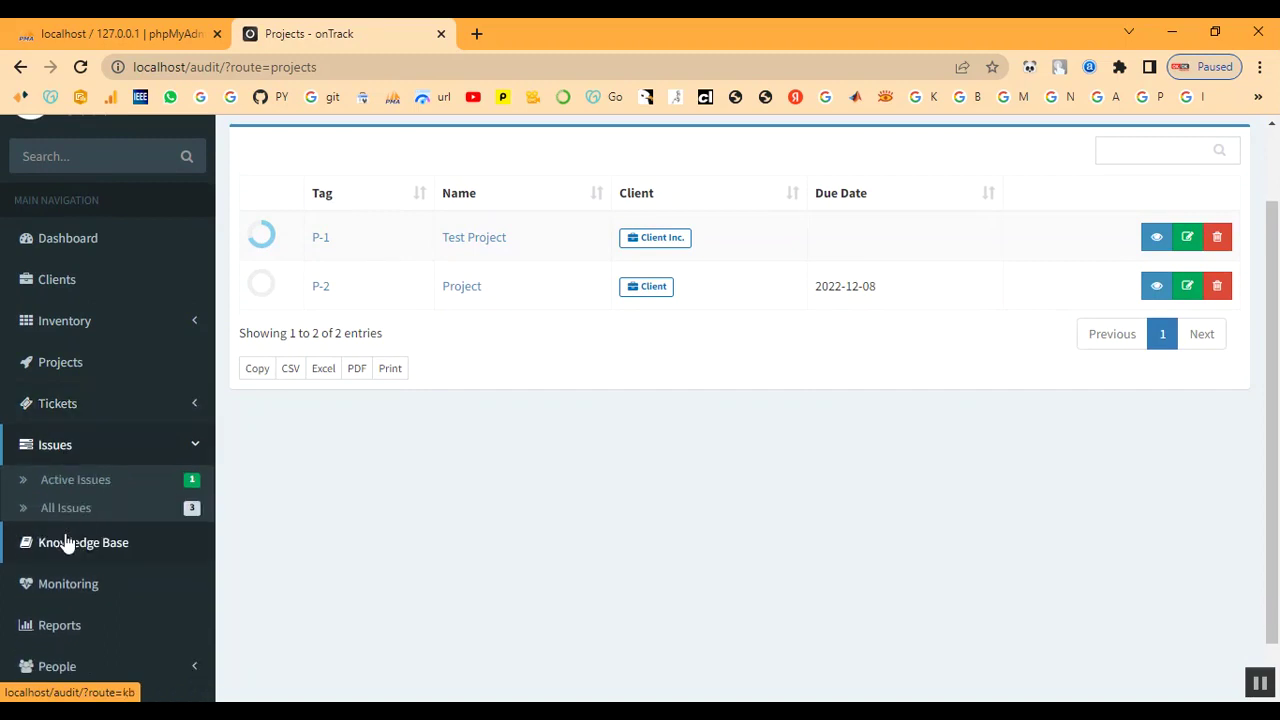
{"action": "left_click", "coordinate": [65, 544]}
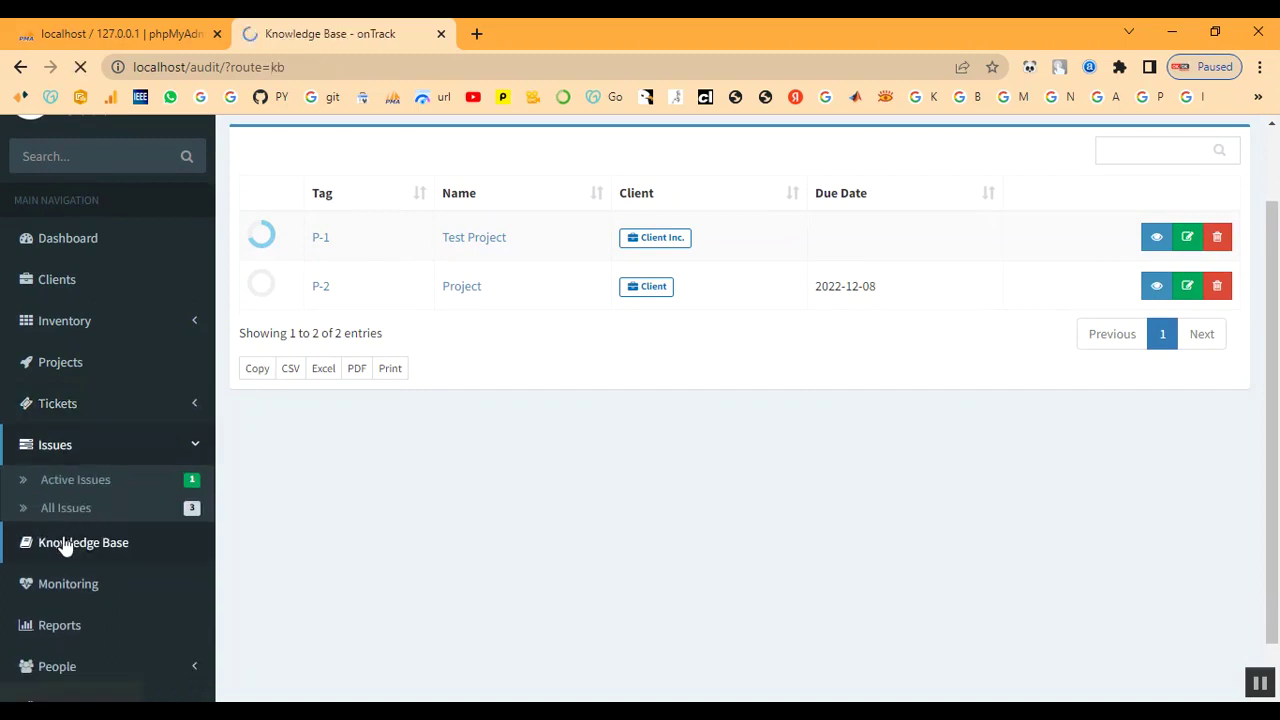
{"action": "scroll", "coordinate": [86, 543], "scroll_direction": "down", "scroll_amount": 1}
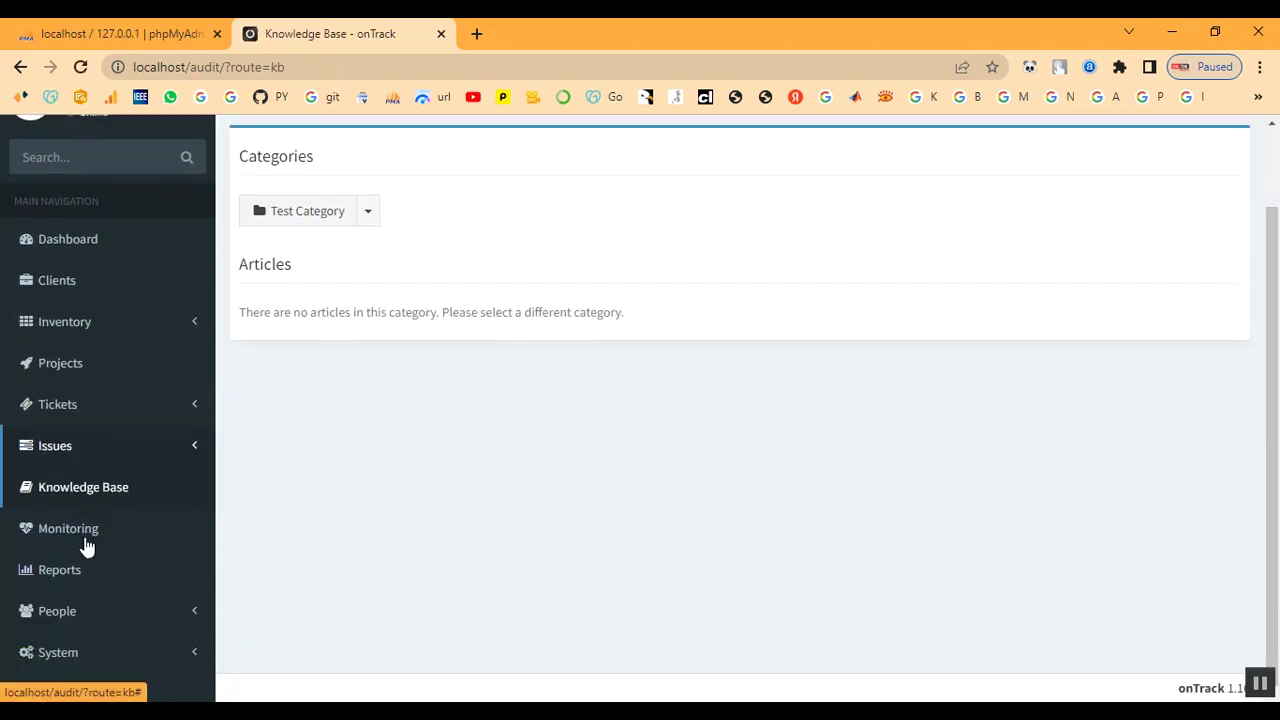
{"action": "left_click", "coordinate": [69, 536]}
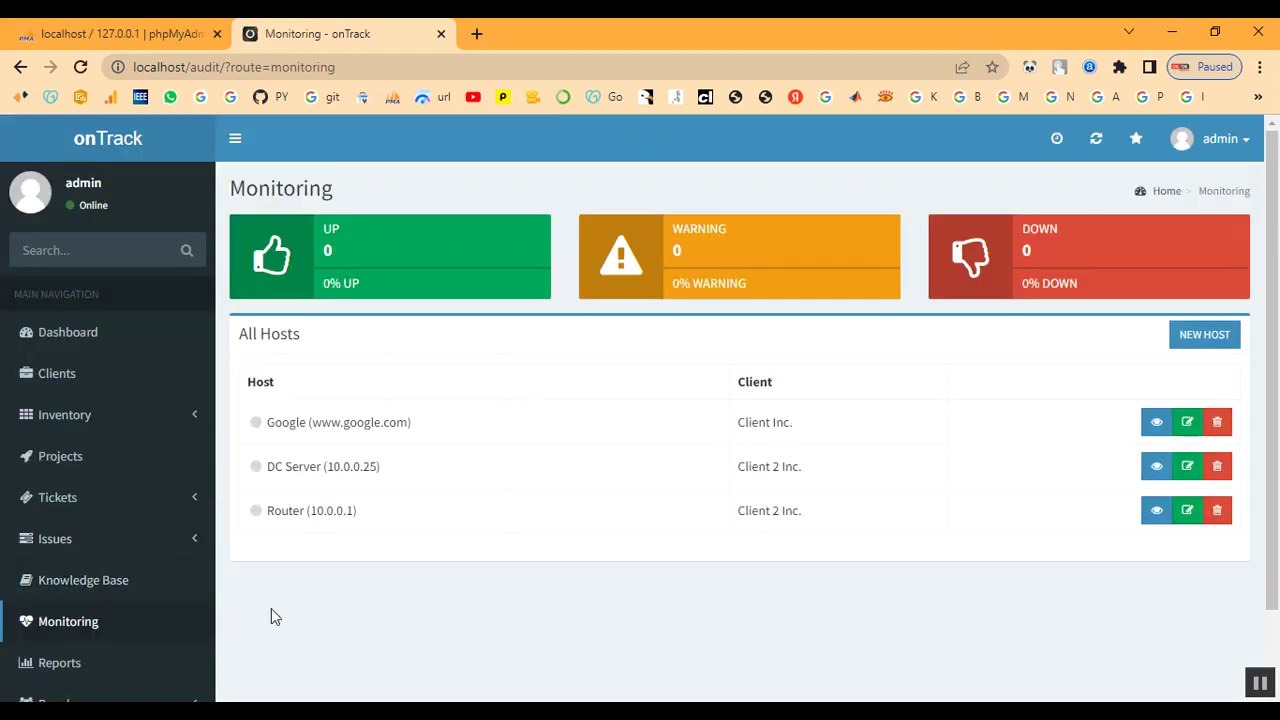
{"action": "scroll", "coordinate": [123, 620], "scroll_direction": "down", "scroll_amount": 1}
{"action": "scroll", "coordinate": [130, 603], "scroll_direction": "up", "scroll_amount": 1}
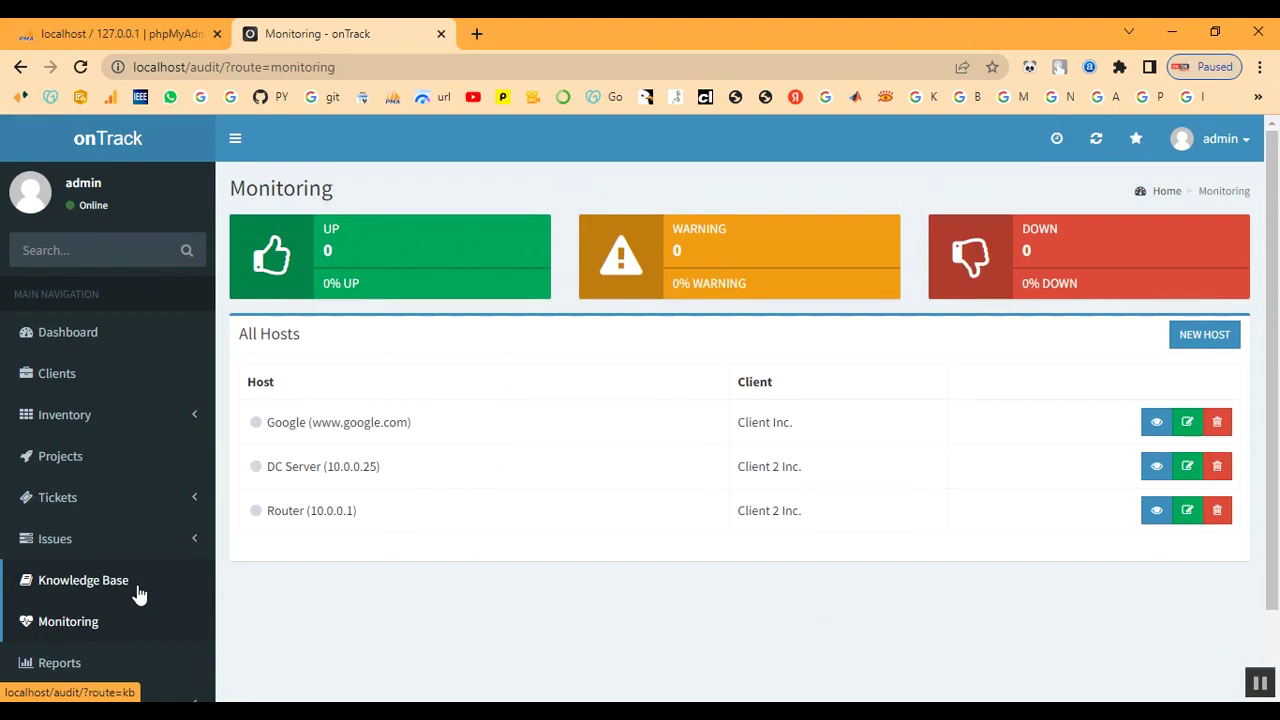
{"action": "left_click", "coordinate": [90, 456]}
{"action": "left_click", "coordinate": [325, 384]}
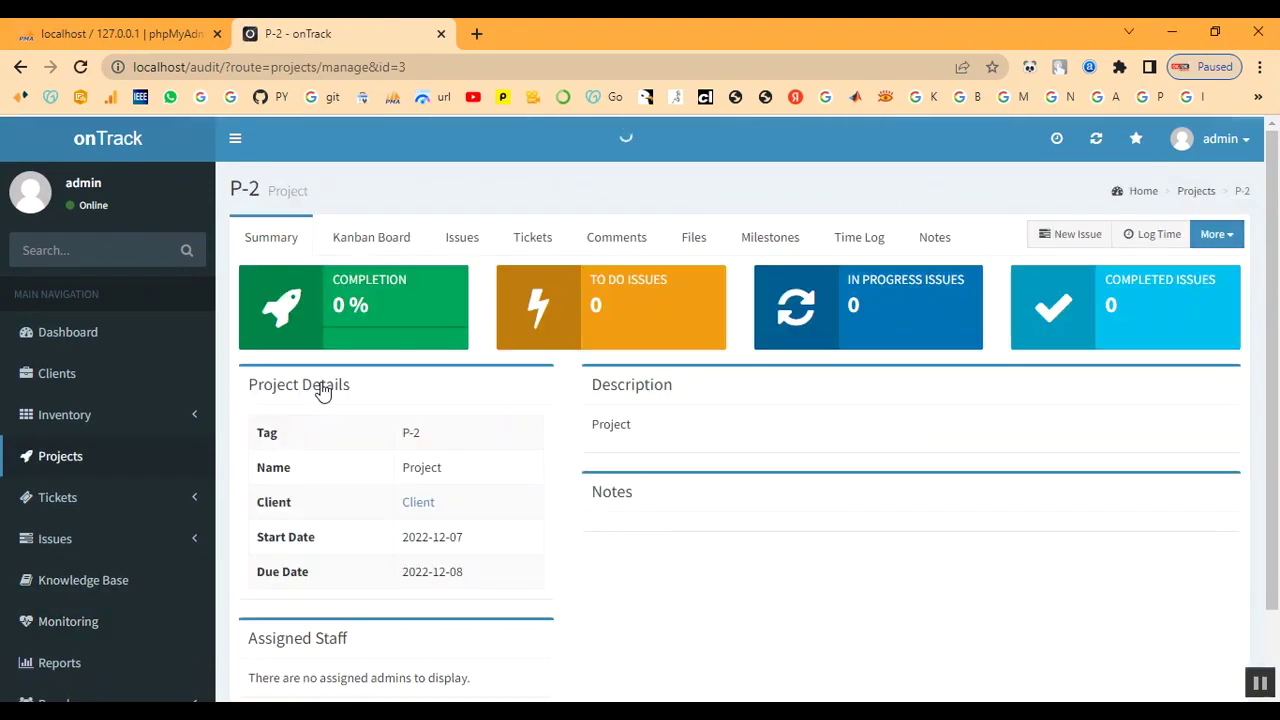
Step: Start a new P-2 issue 'Configure Active Directory', keeping the administrator as assignee
{"action": "left_click", "coordinate": [1063, 240]}
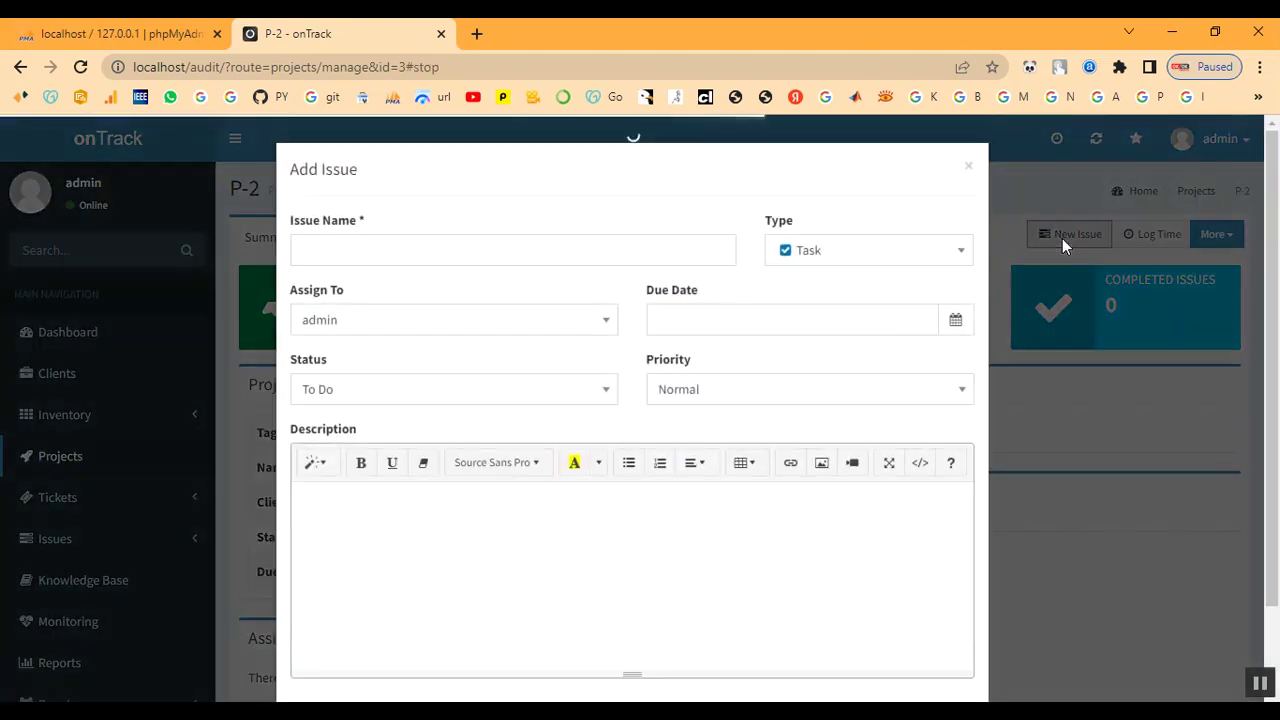
{"action": "left_click", "coordinate": [360, 252]}
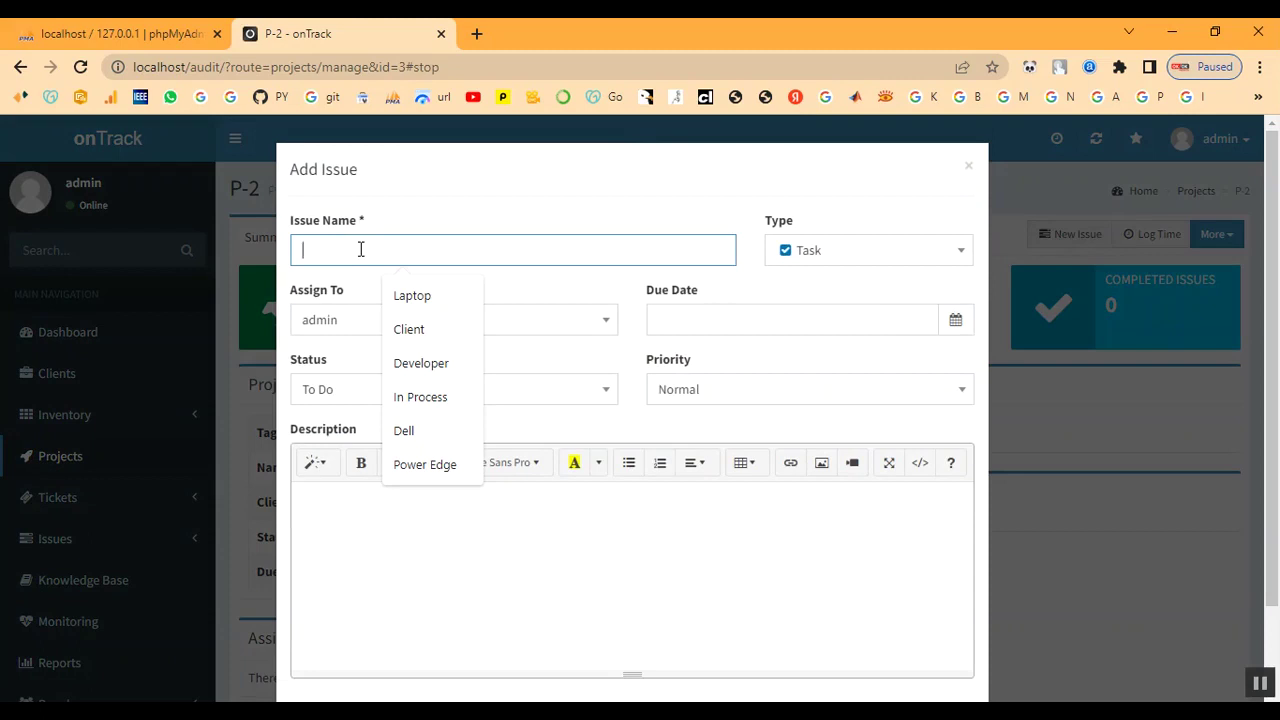
{"action": "type", "text": "C"}
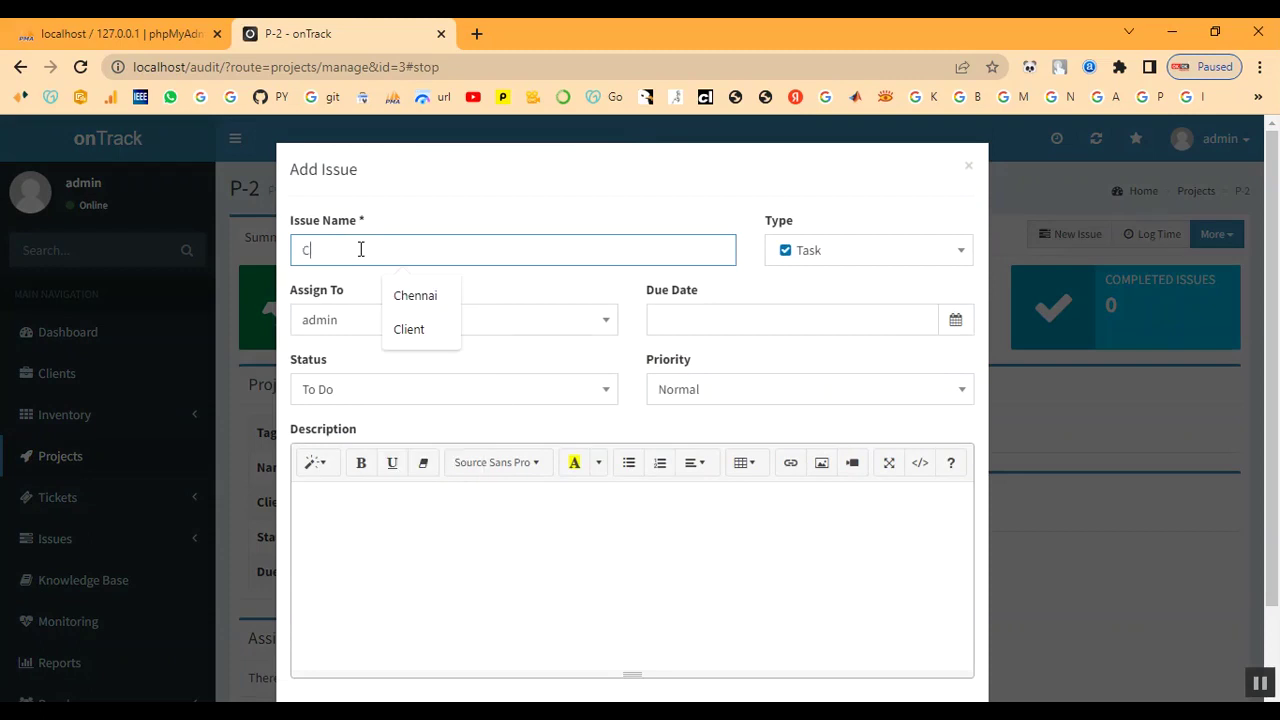
{"action": "type", "text": "onfigure Active Directory"}
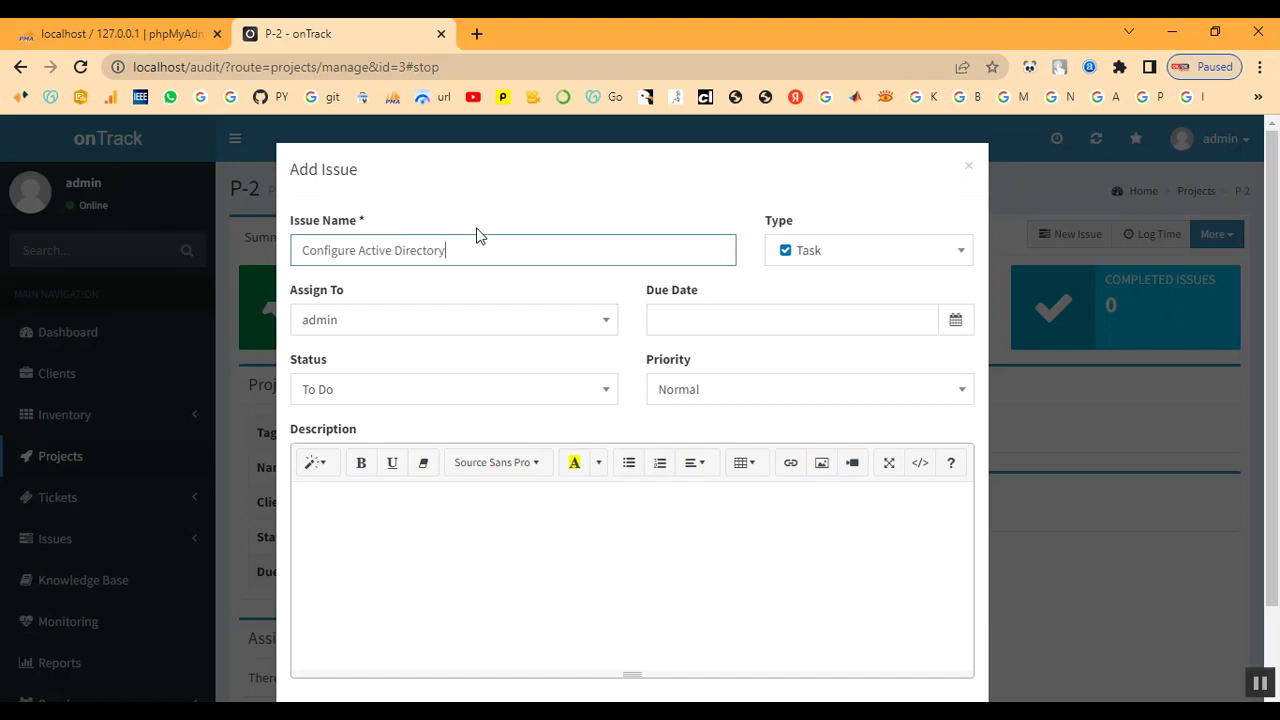
{"action": "left_click", "coordinate": [496, 327]}
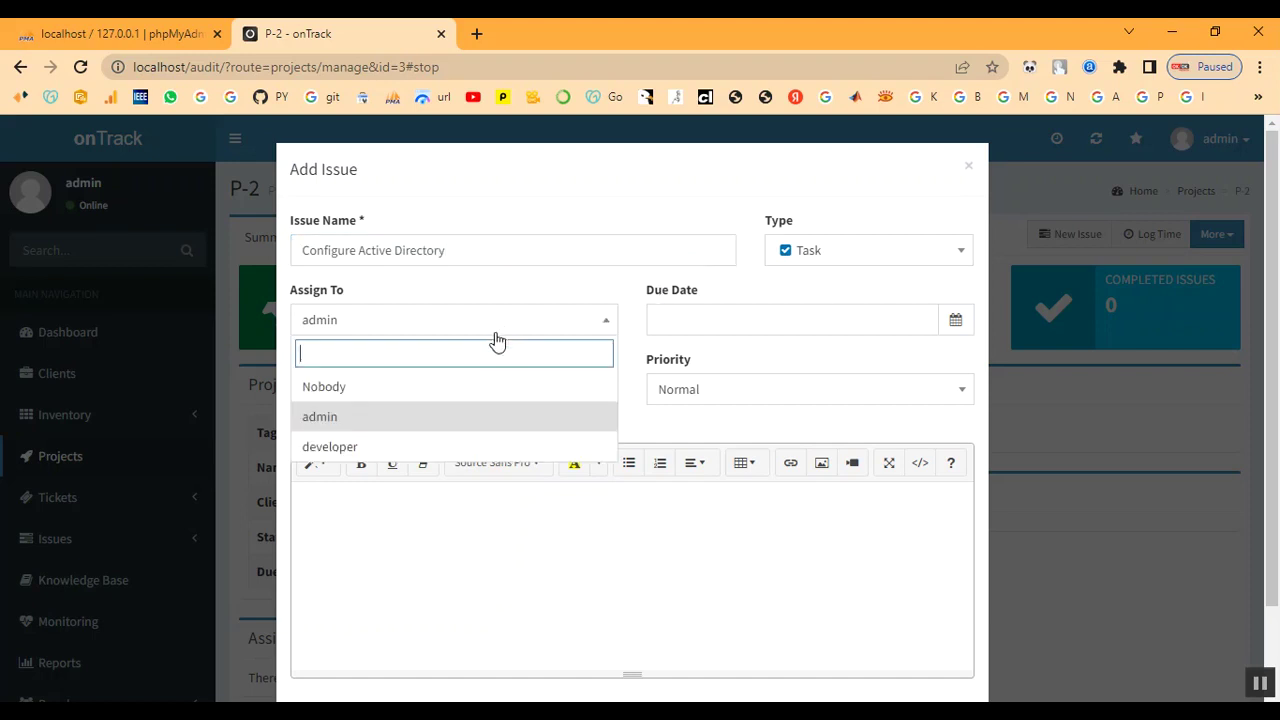
{"action": "left_click", "coordinate": [462, 418]}
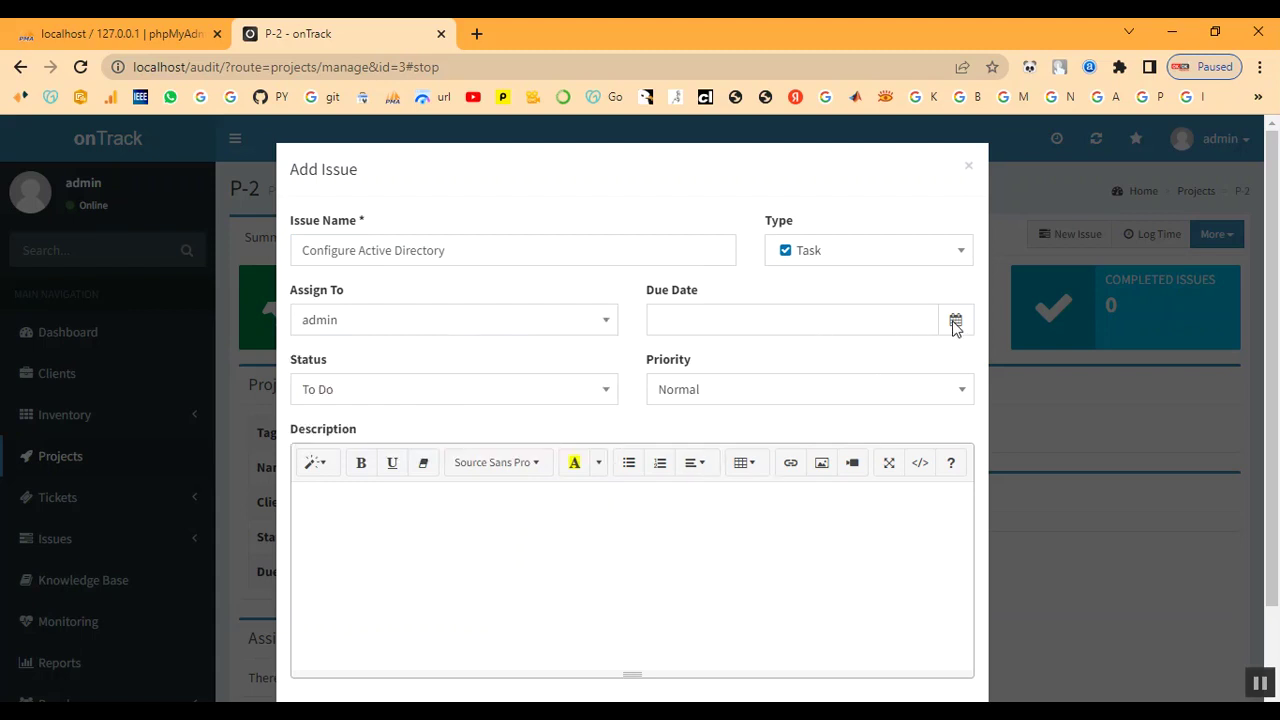
Step: Set due date 2022-12-07, status In Progress, priority High, and create the issue
{"action": "left_click", "coordinate": [784, 316]}
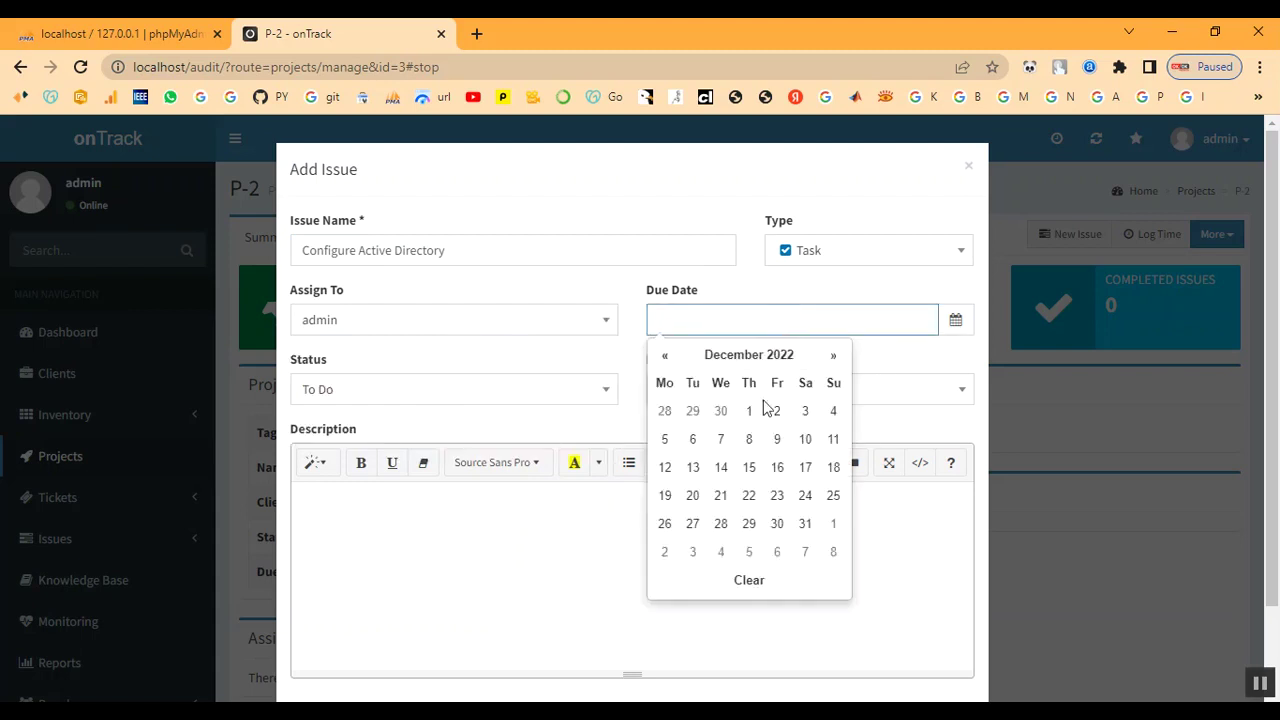
{"action": "left_click", "coordinate": [716, 447]}
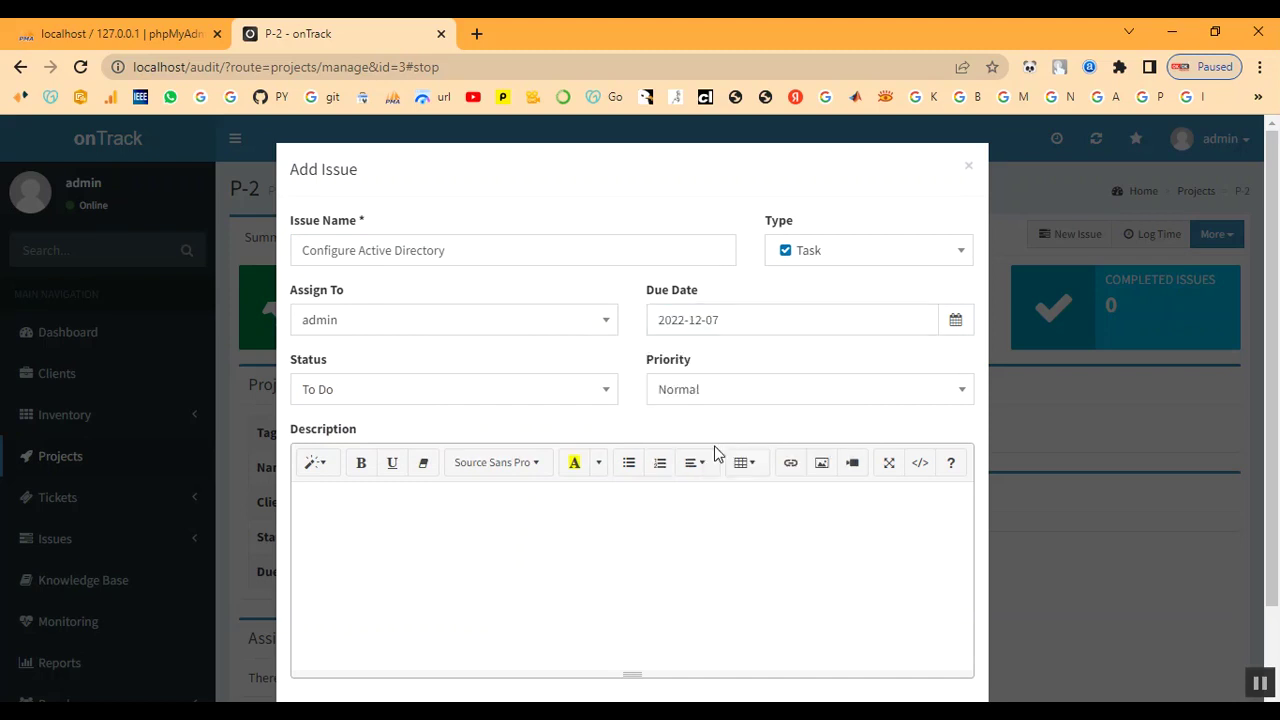
{"action": "left_click", "coordinate": [471, 401]}
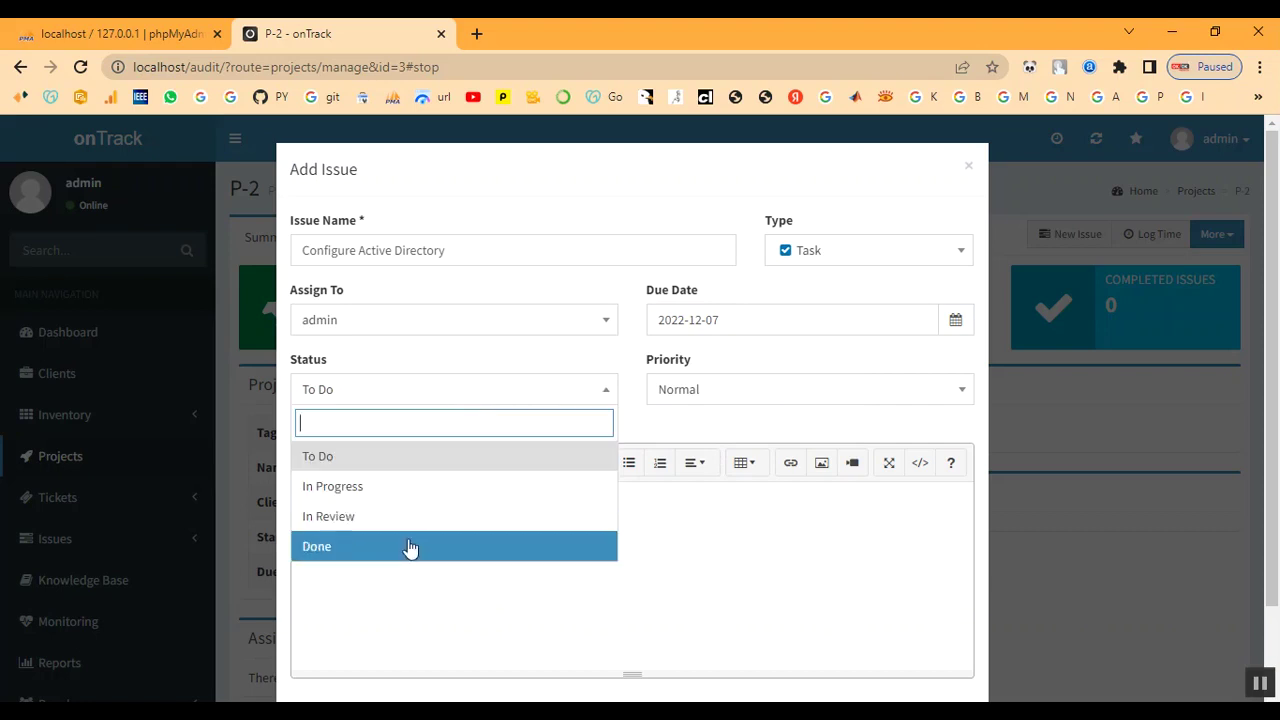
{"action": "left_click", "coordinate": [412, 497]}
{"action": "left_click", "coordinate": [843, 400]}
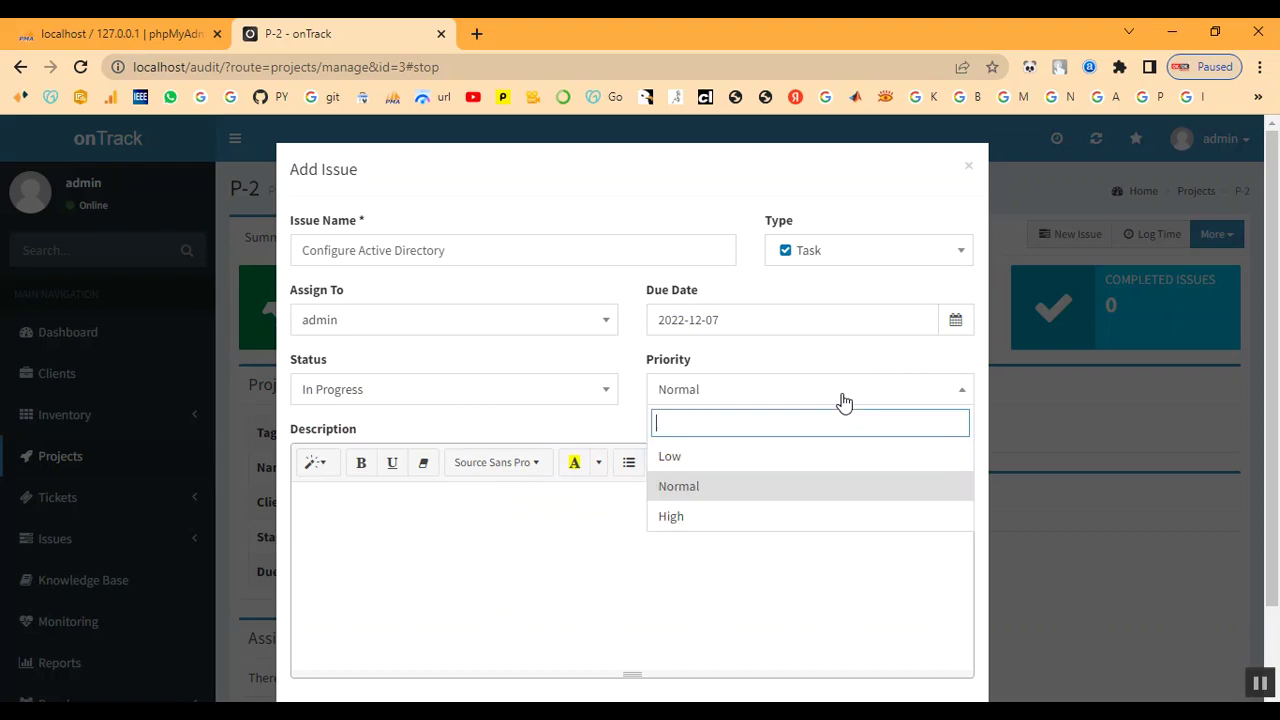
{"action": "left_click", "coordinate": [803, 510]}
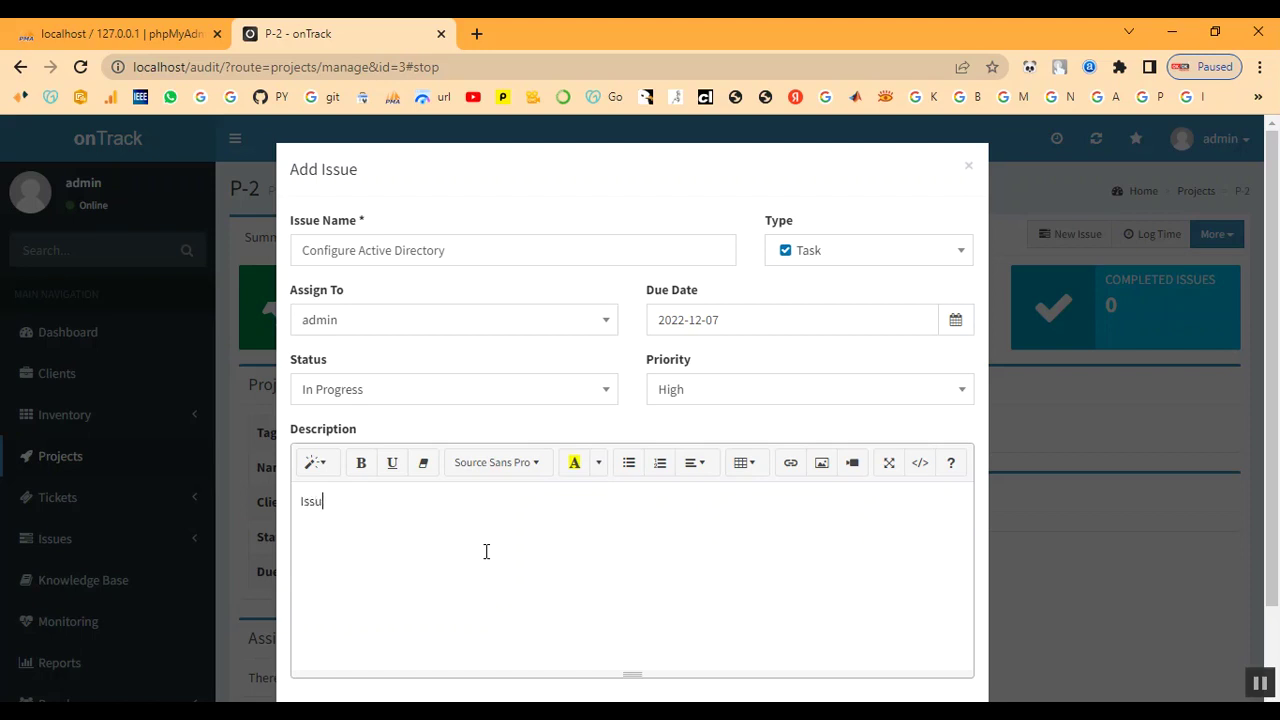
{"action": "scroll", "coordinate": [572, 509], "scroll_direction": "down", "scroll_amount": 1}
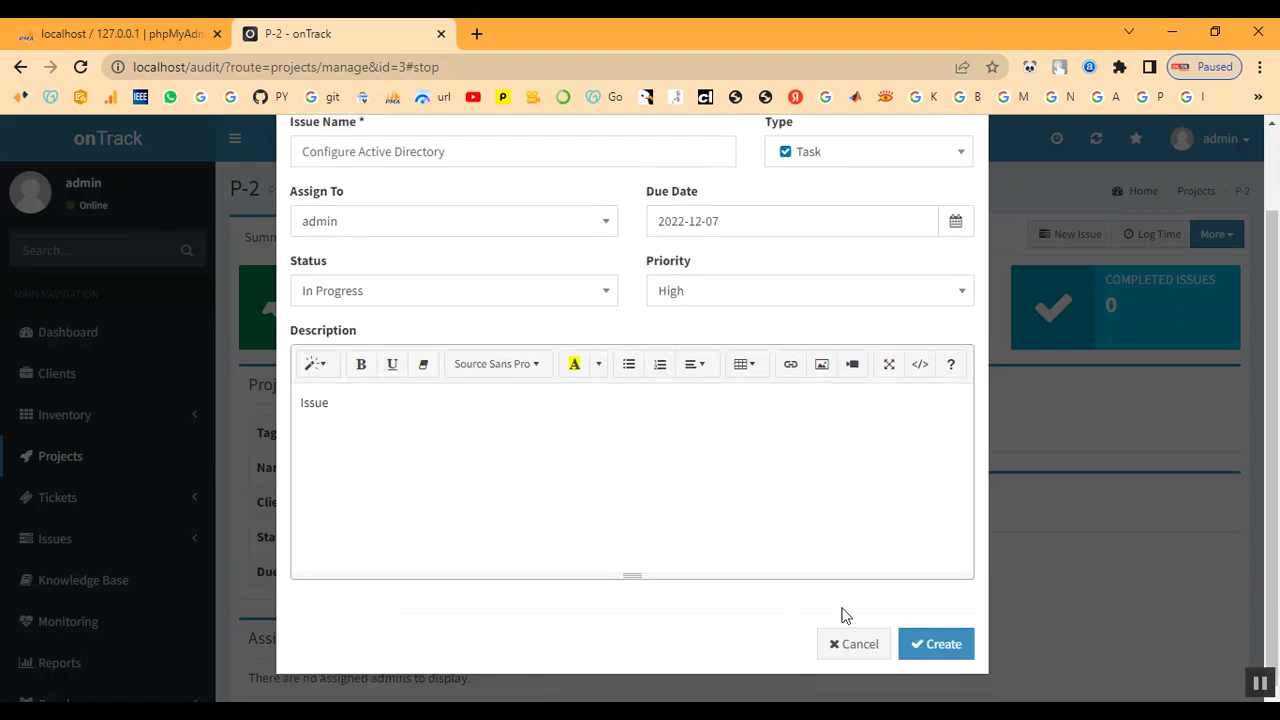
{"action": "left_click", "coordinate": [921, 643]}
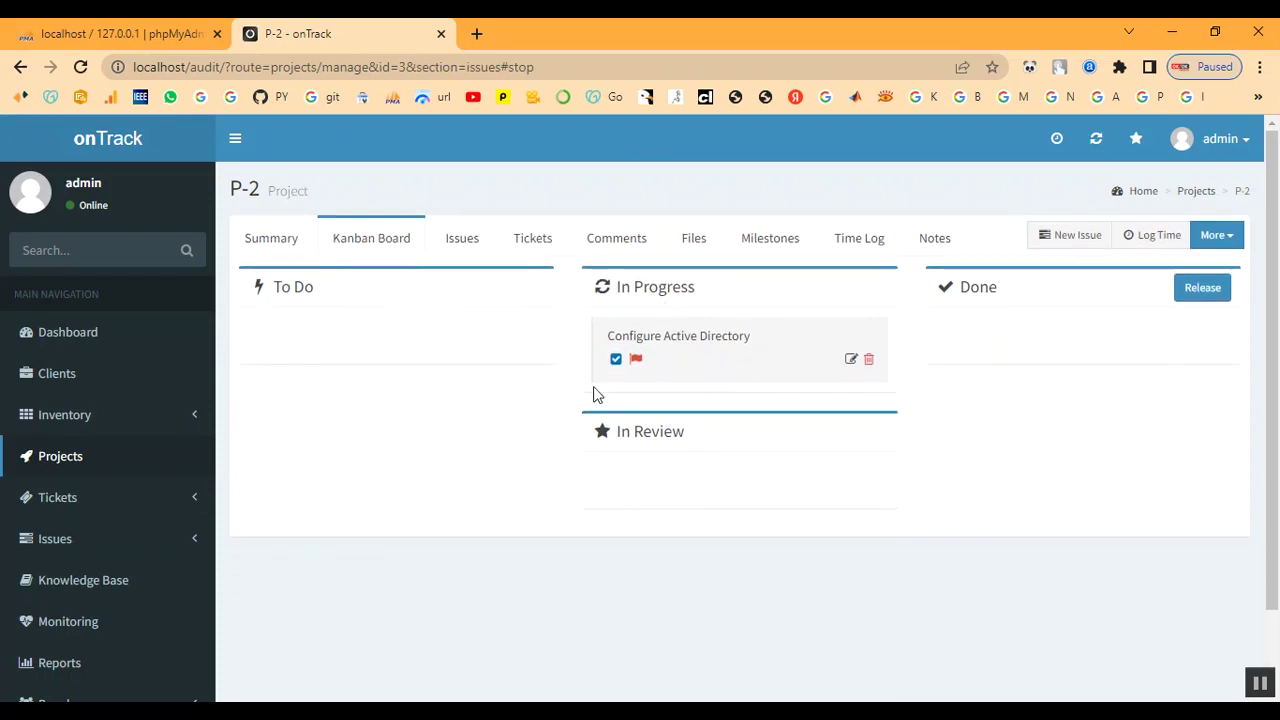
Step: Return to the P-2 summary, then open the Active Issues list
{"action": "left_click", "coordinate": [270, 244]}
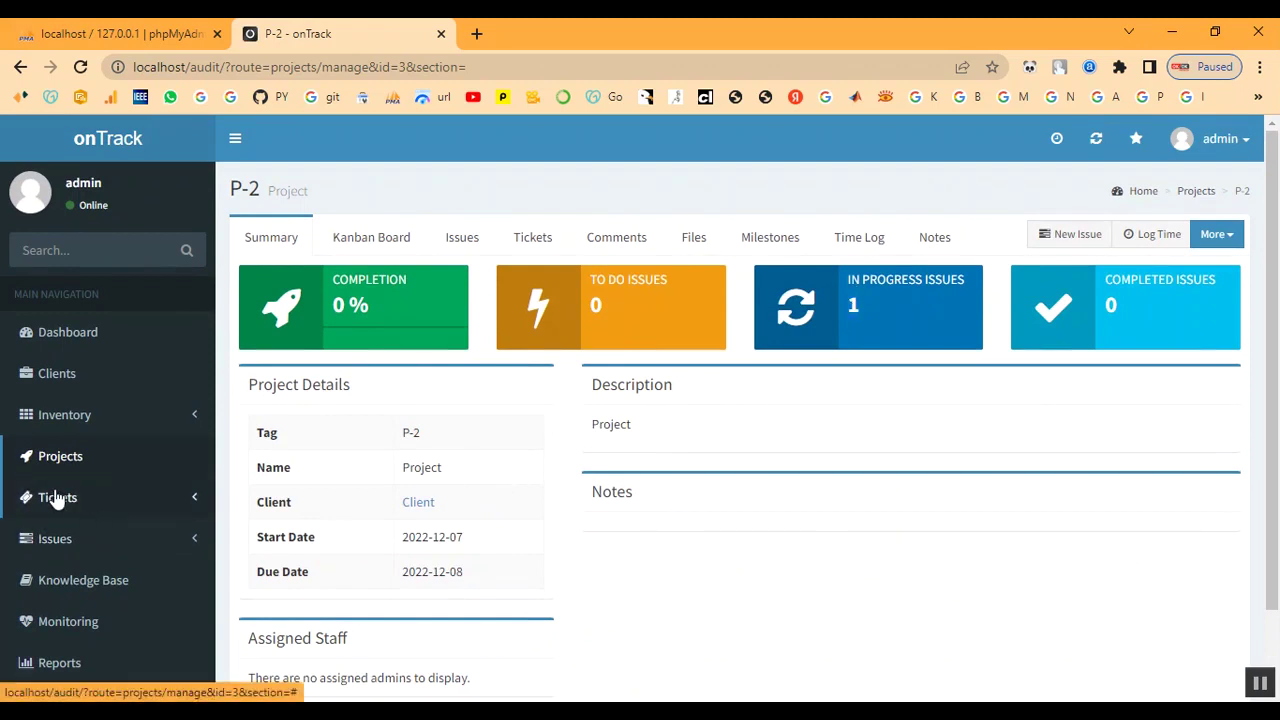
{"action": "left_click", "coordinate": [45, 536]}
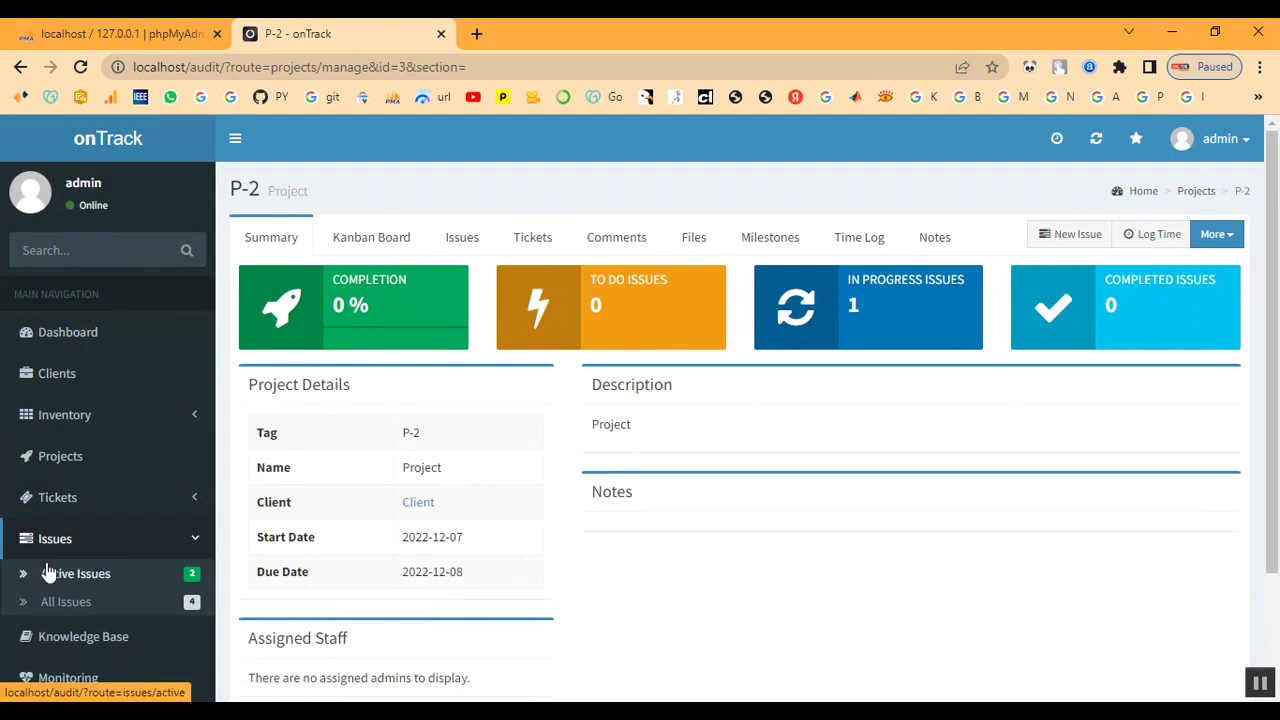
{"action": "left_click", "coordinate": [48, 576]}
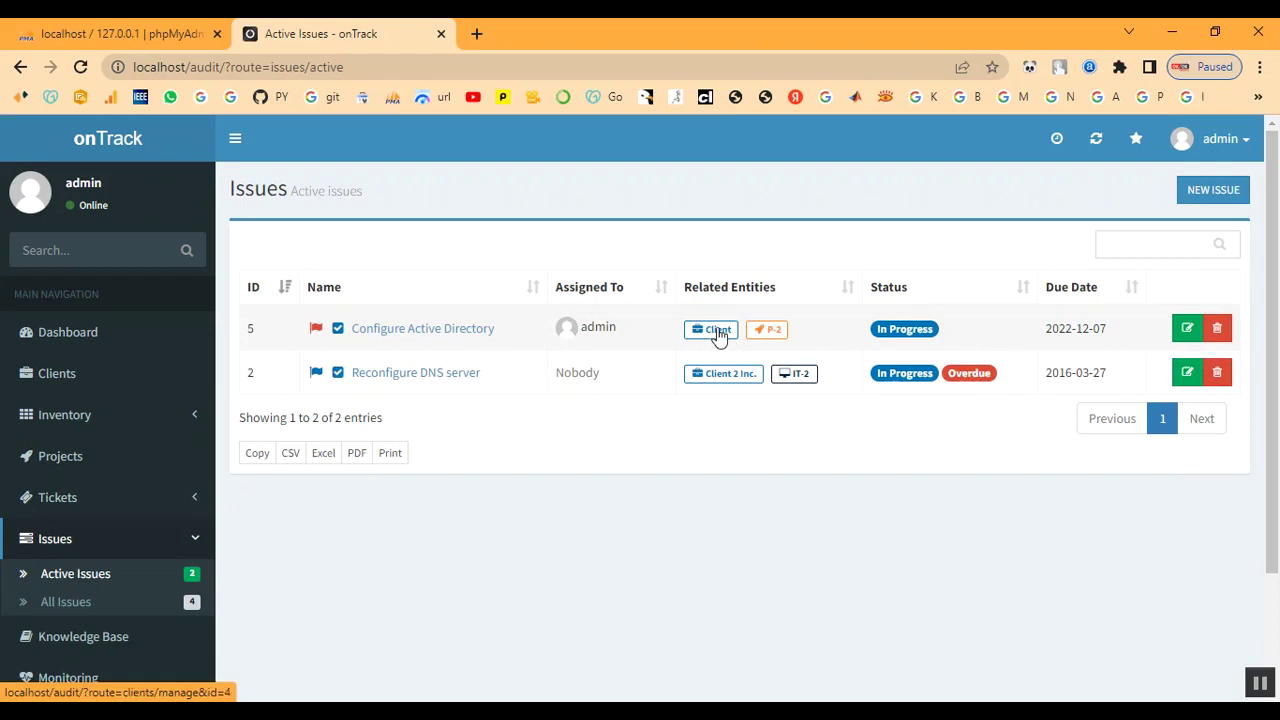
Step: Edit 'Configure Active Directory', change its status to Done, and save
{"action": "left_click", "coordinate": [378, 333]}
{"action": "scroll", "coordinate": [516, 551], "scroll_direction": "down", "scroll_amount": 3}
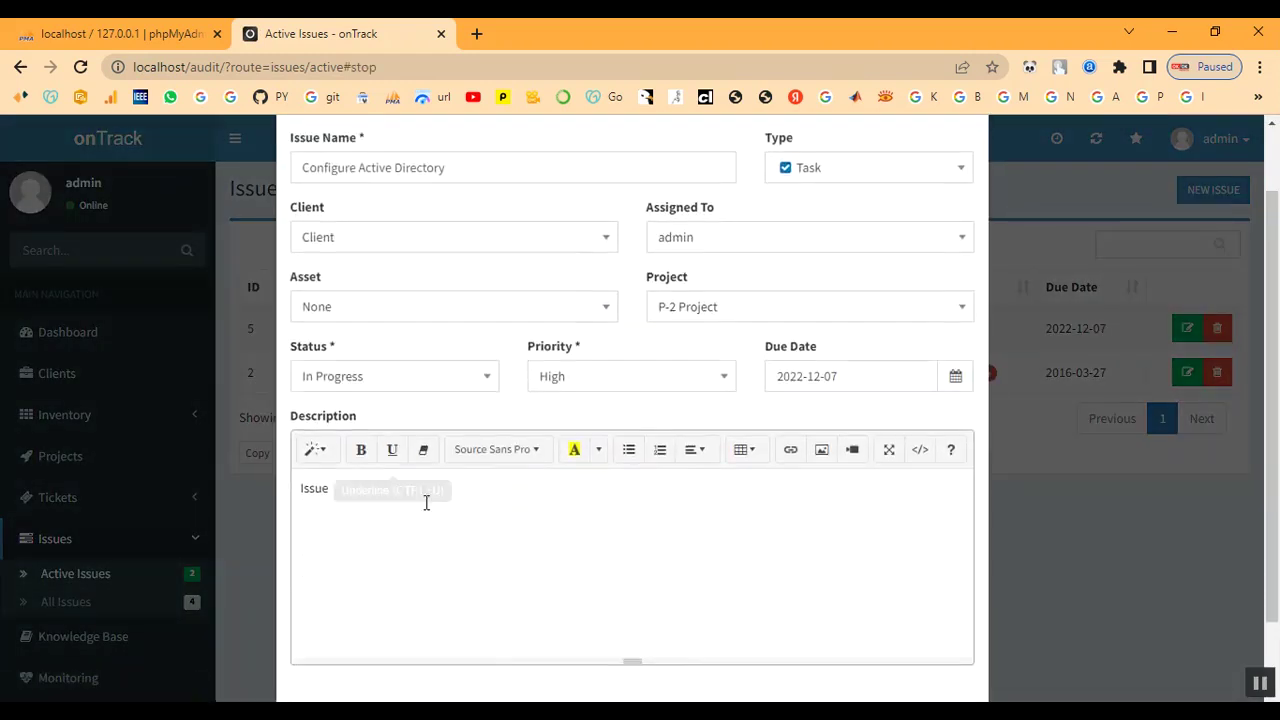
{"action": "scroll", "coordinate": [516, 551], "scroll_direction": "up", "scroll_amount": 3}
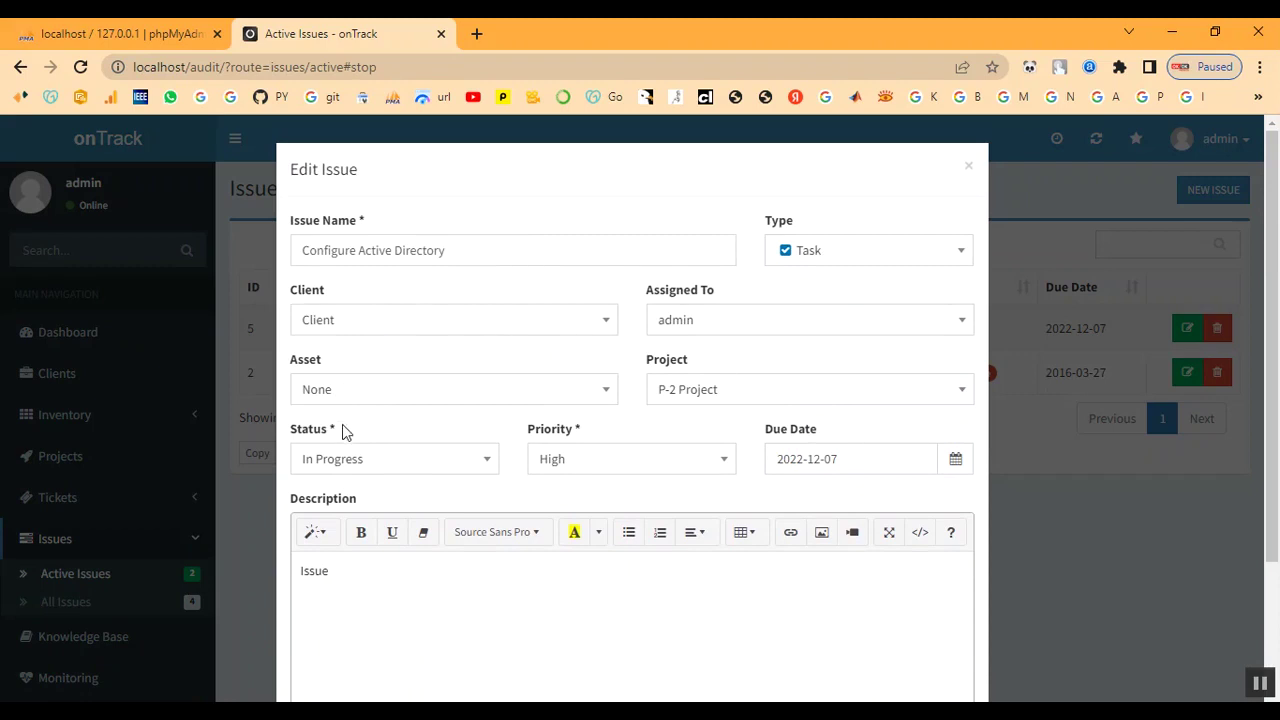
{"action": "left_click", "coordinate": [968, 168]}
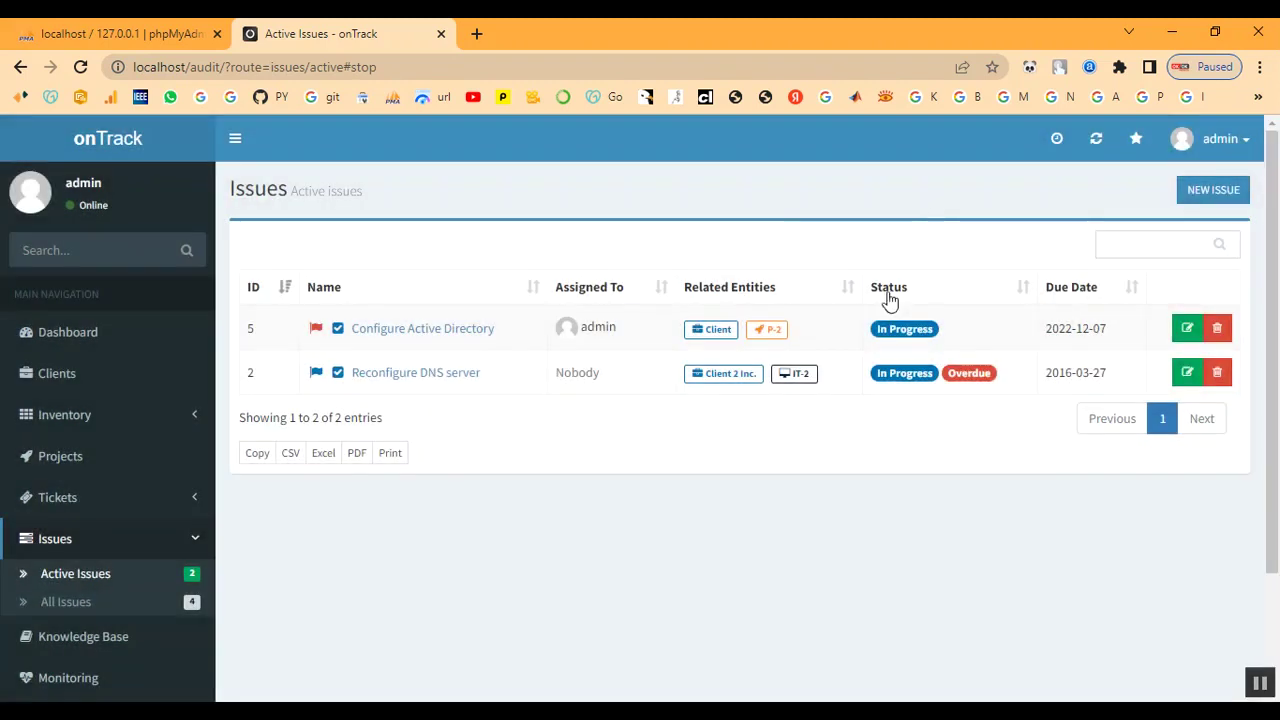
{"action": "left_click", "coordinate": [1185, 330]}
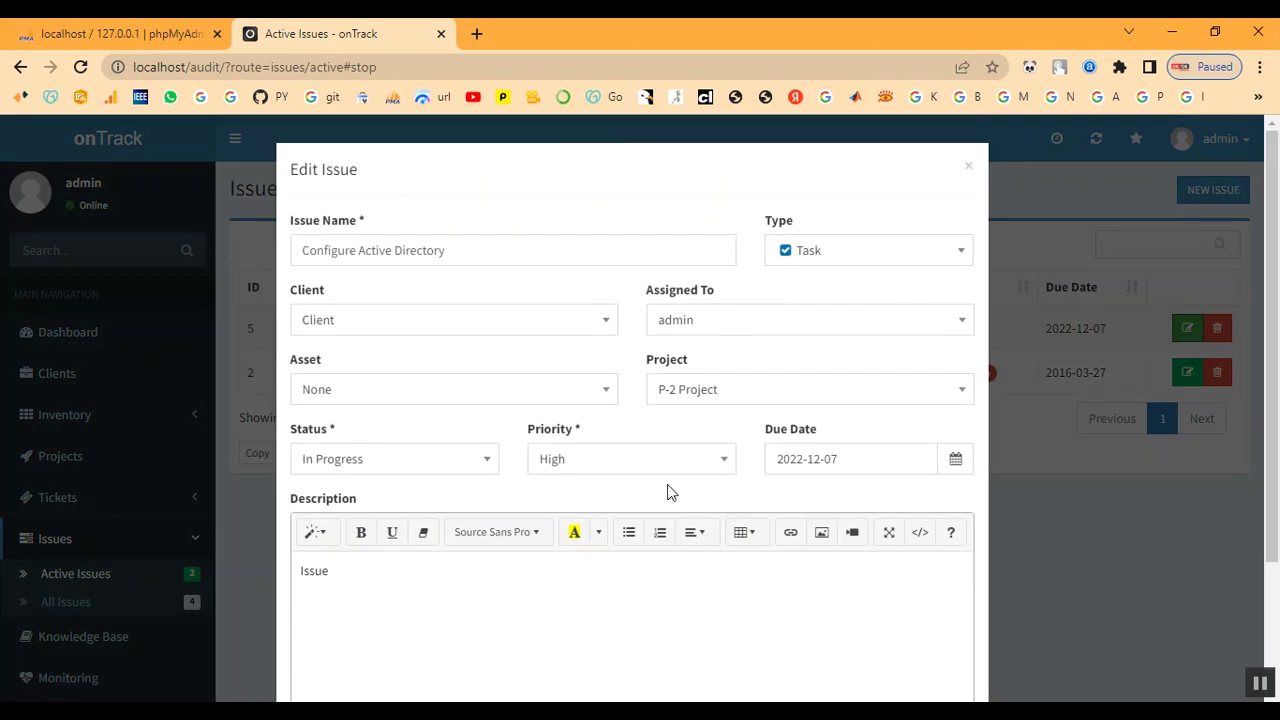
{"action": "left_click", "coordinate": [365, 463]}
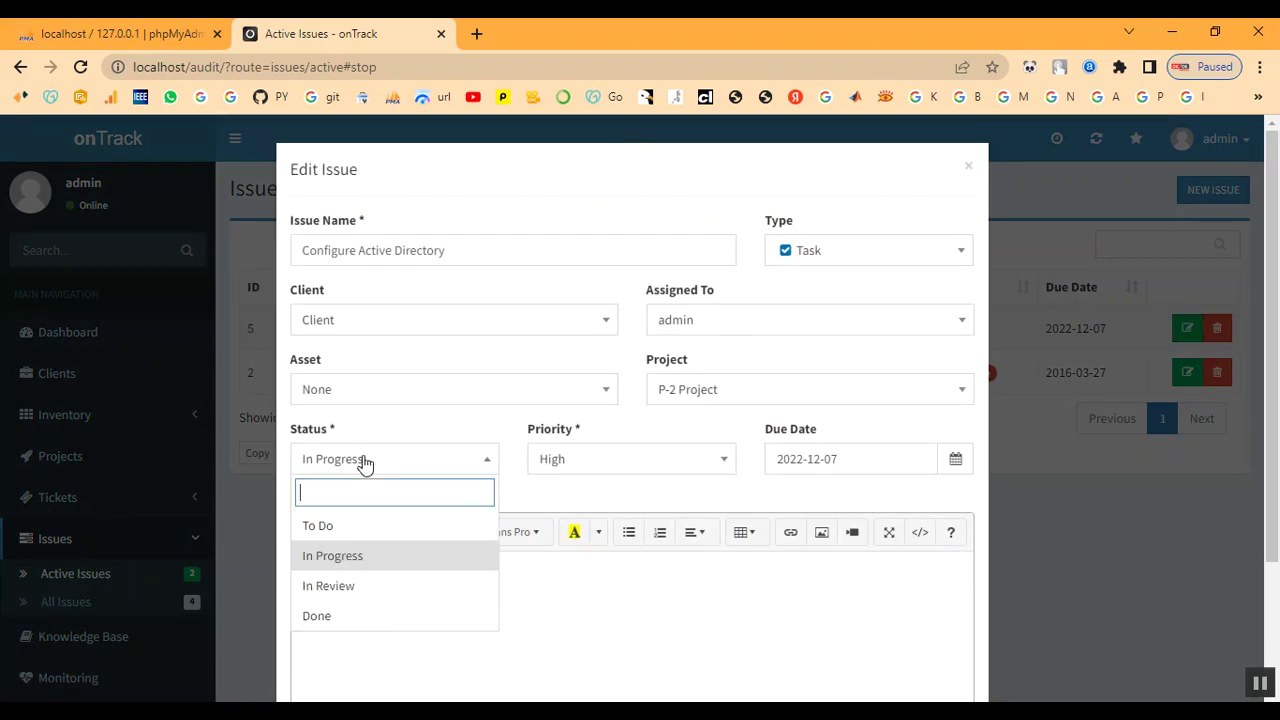
{"action": "left_click", "coordinate": [369, 626]}
{"action": "scroll", "coordinate": [700, 597], "scroll_direction": "down", "scroll_amount": 3}
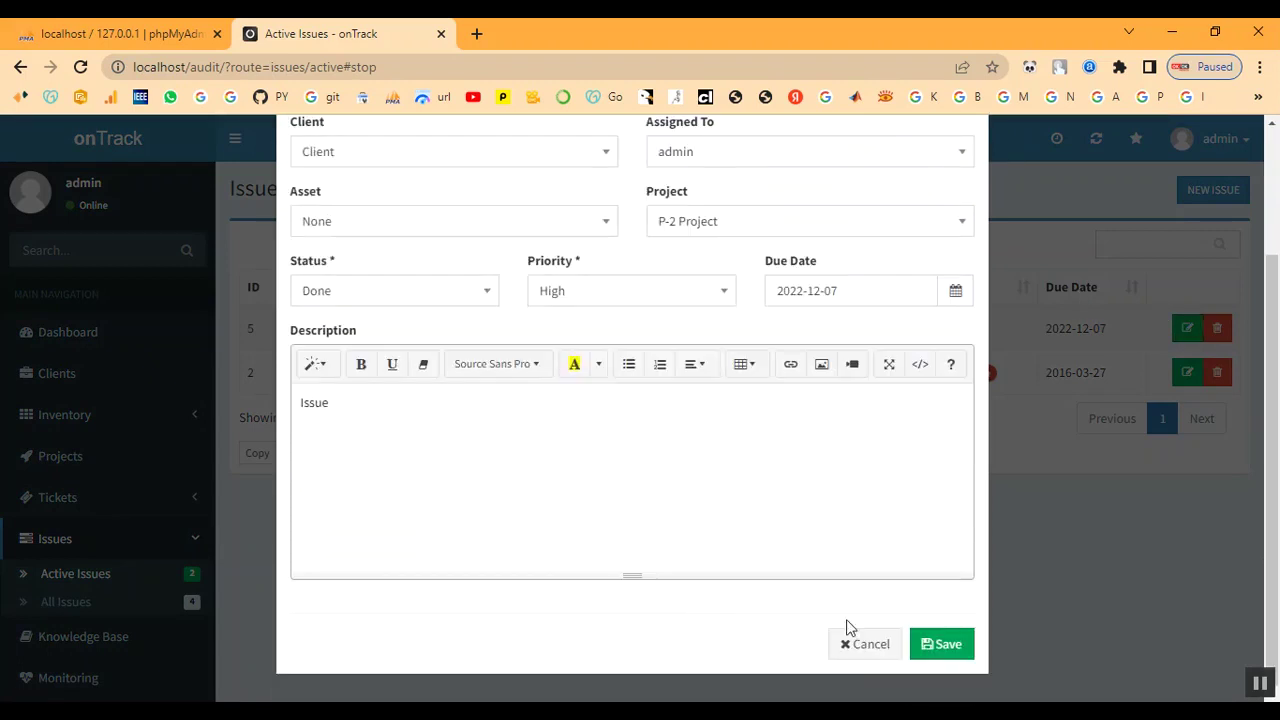
{"action": "left_click", "coordinate": [941, 646]}
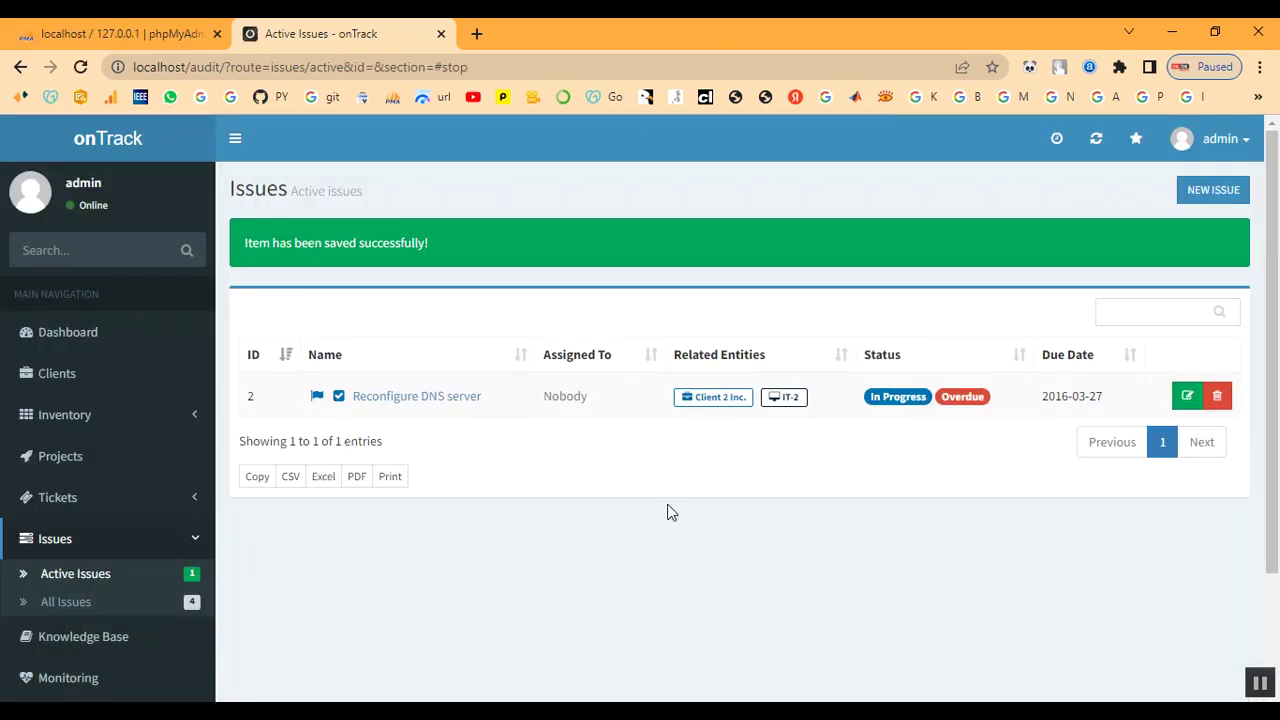
Step: Check P-2's summary shows 100% with one completed issue, then return to Projects
{"action": "left_click", "coordinate": [57, 468]}
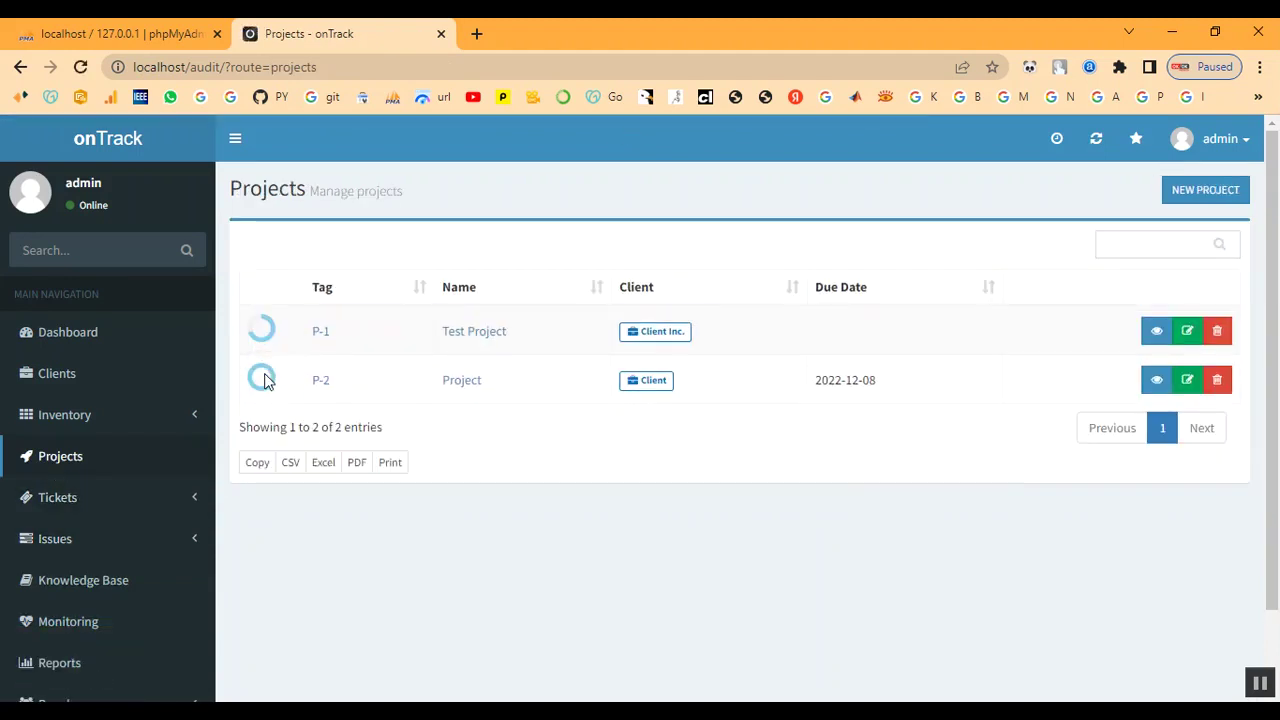
{"action": "left_click", "coordinate": [322, 384]}
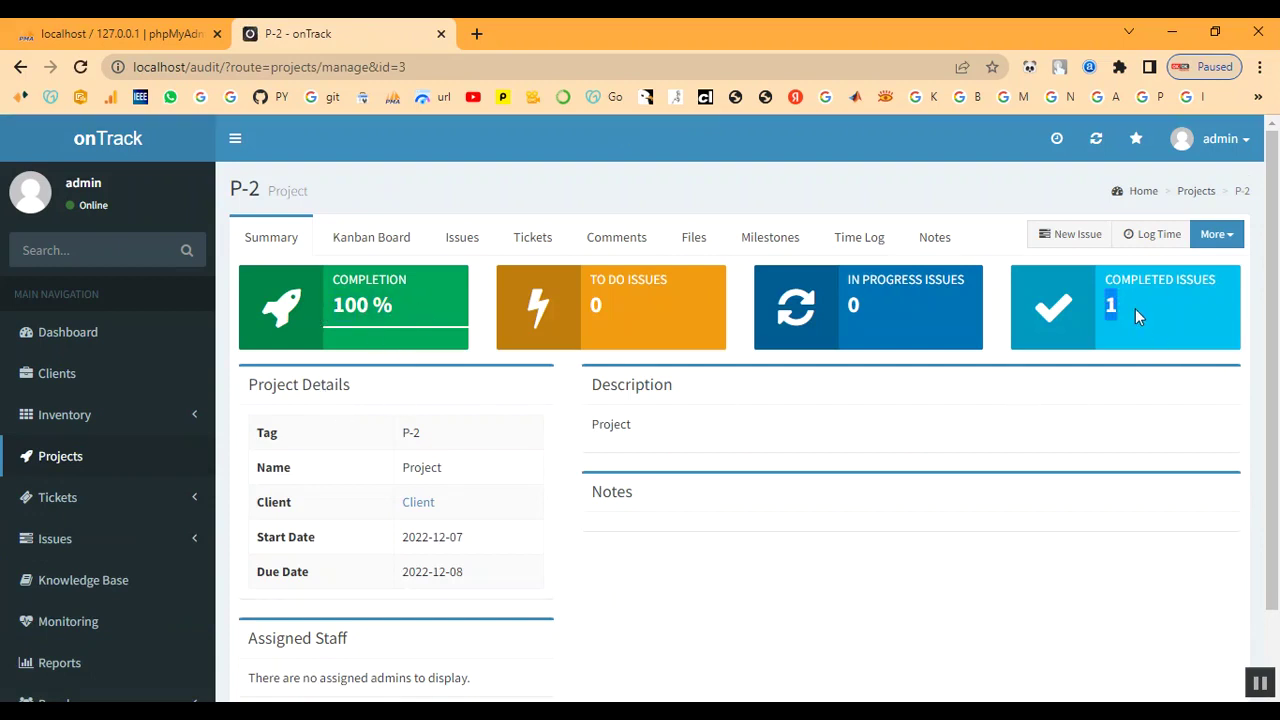
{"action": "scroll", "coordinate": [75, 625], "scroll_direction": "down", "scroll_amount": 1}
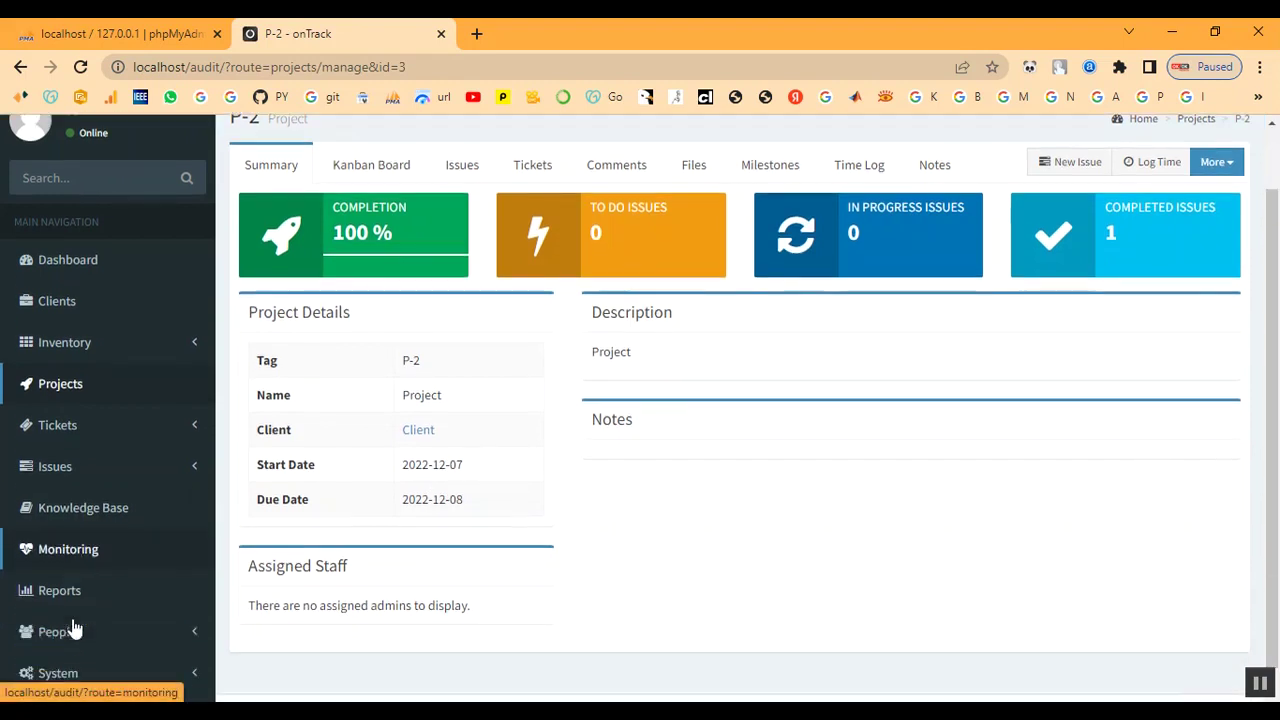
{"action": "left_click", "coordinate": [59, 406]}
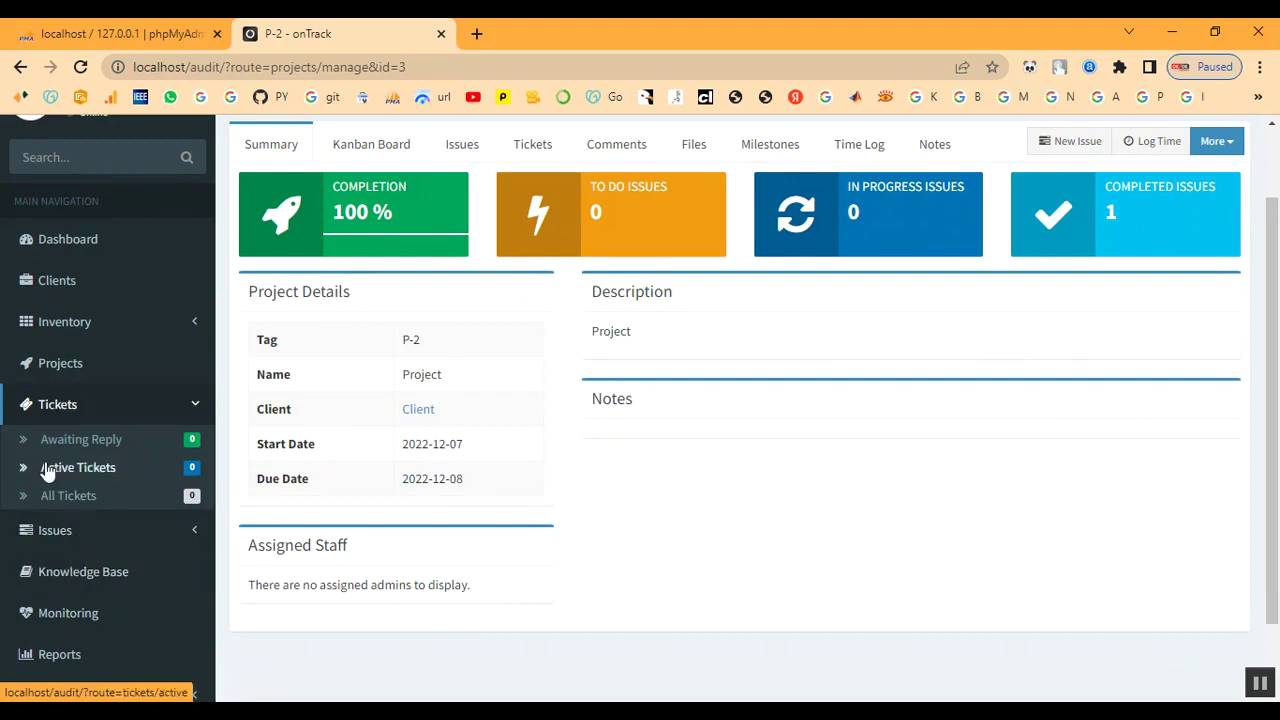
{"action": "left_click", "coordinate": [62, 366]}
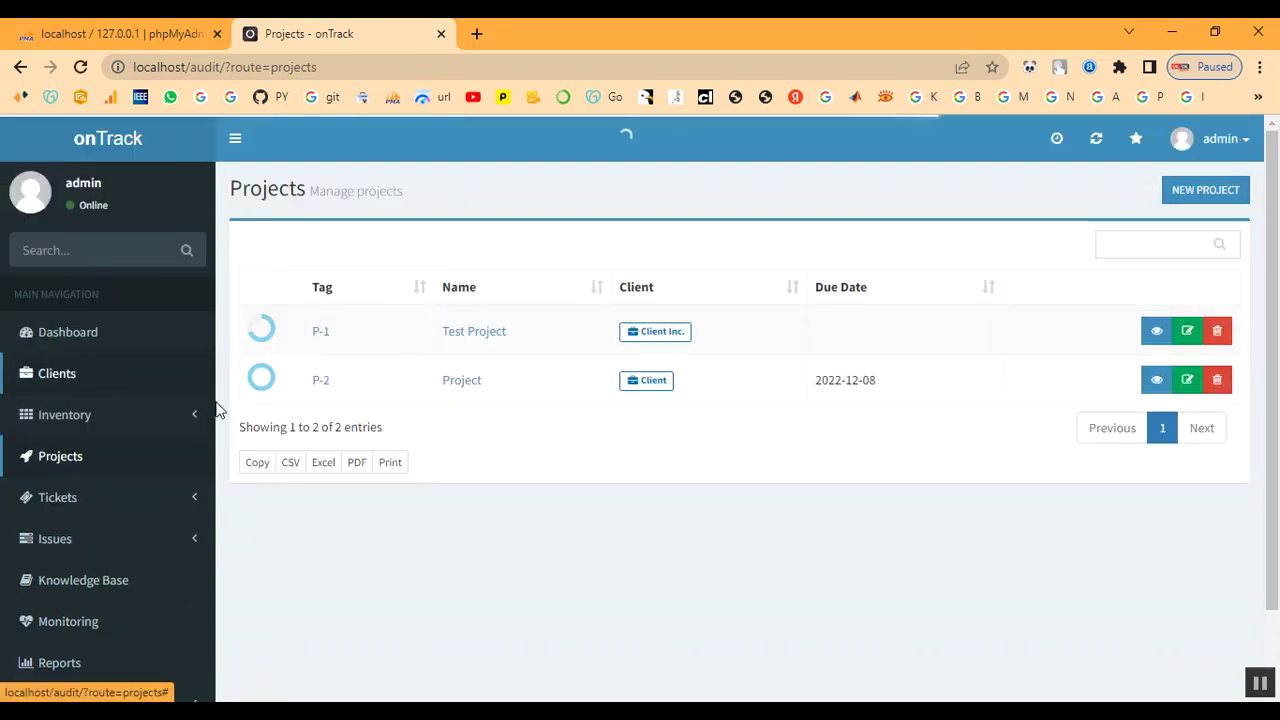
Step: Open project P-2's Tickets view and start a new issue, beginning the name field
{"action": "left_click", "coordinate": [316, 386]}
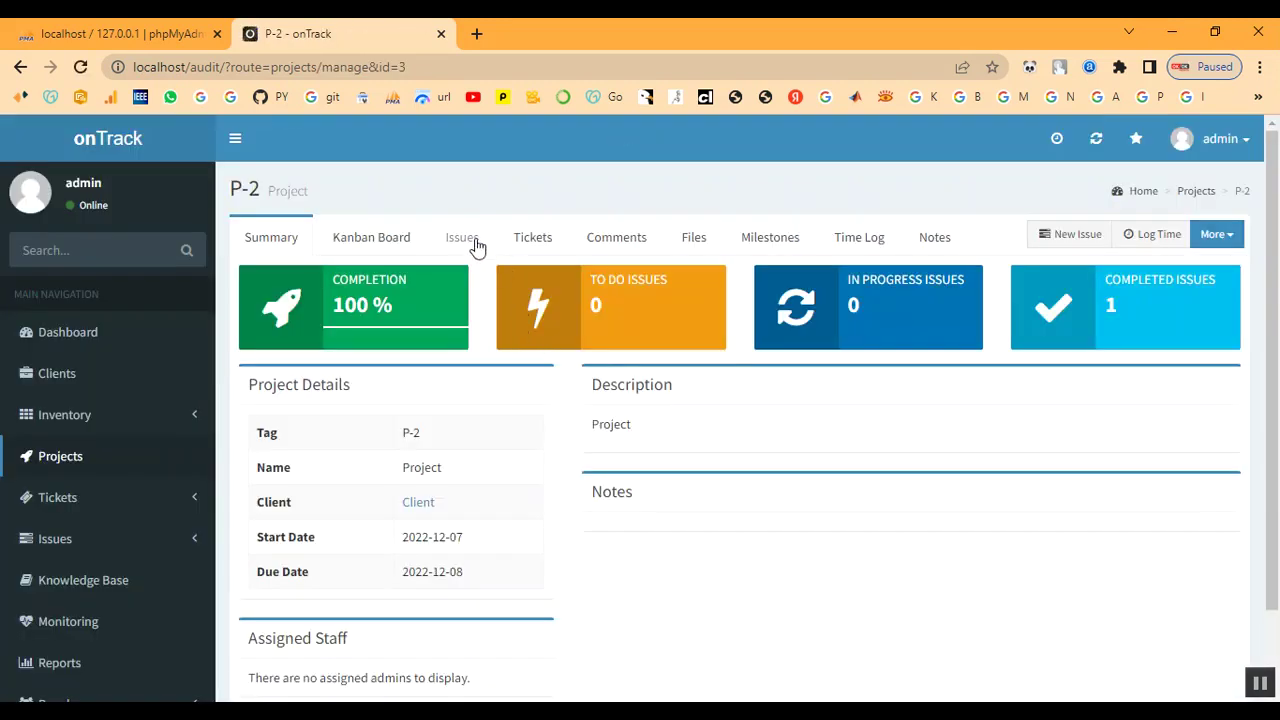
{"action": "left_click", "coordinate": [527, 242]}
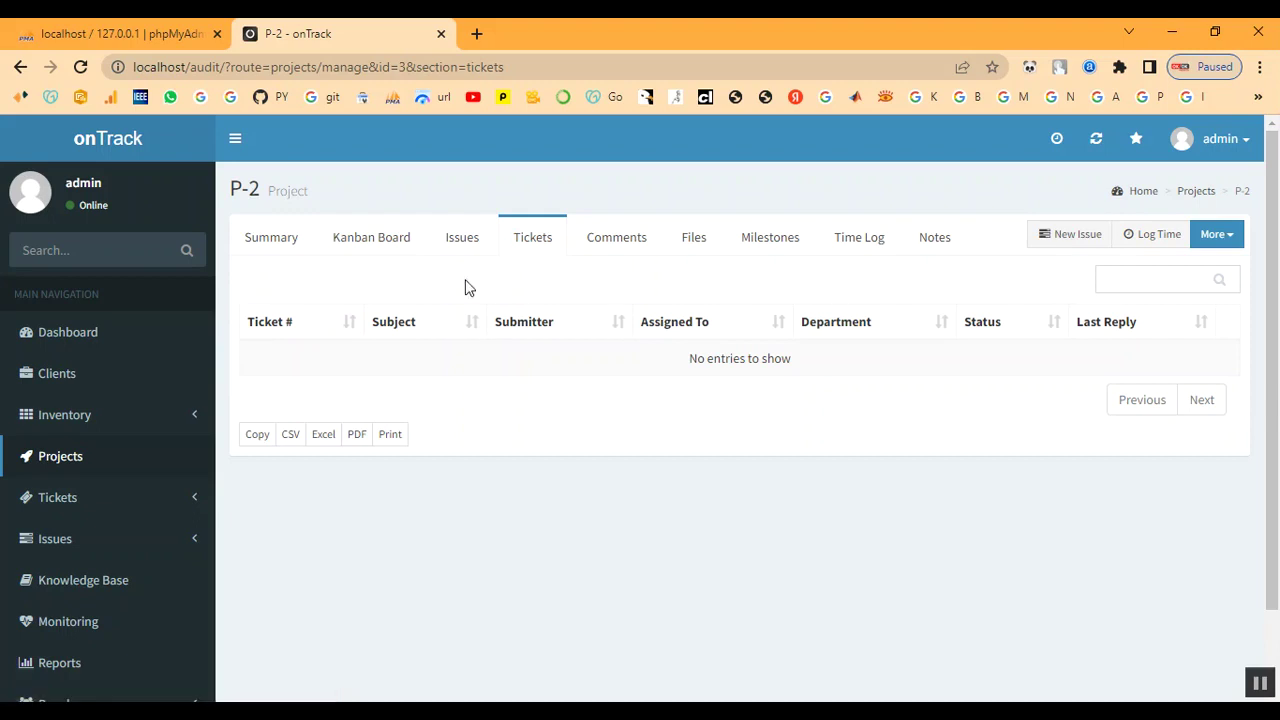
{"action": "left_click", "coordinate": [1084, 243]}
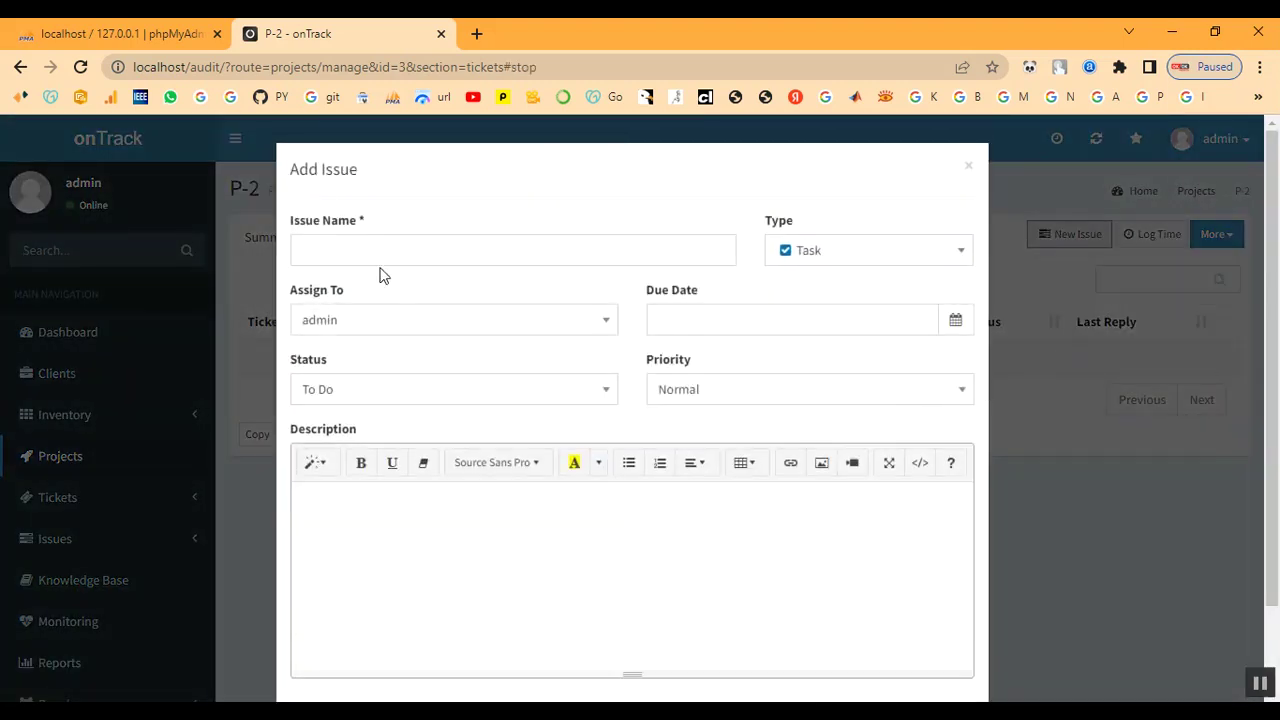
{"action": "left_click", "coordinate": [377, 254]}
{"action": "type", "text": "Tic"}
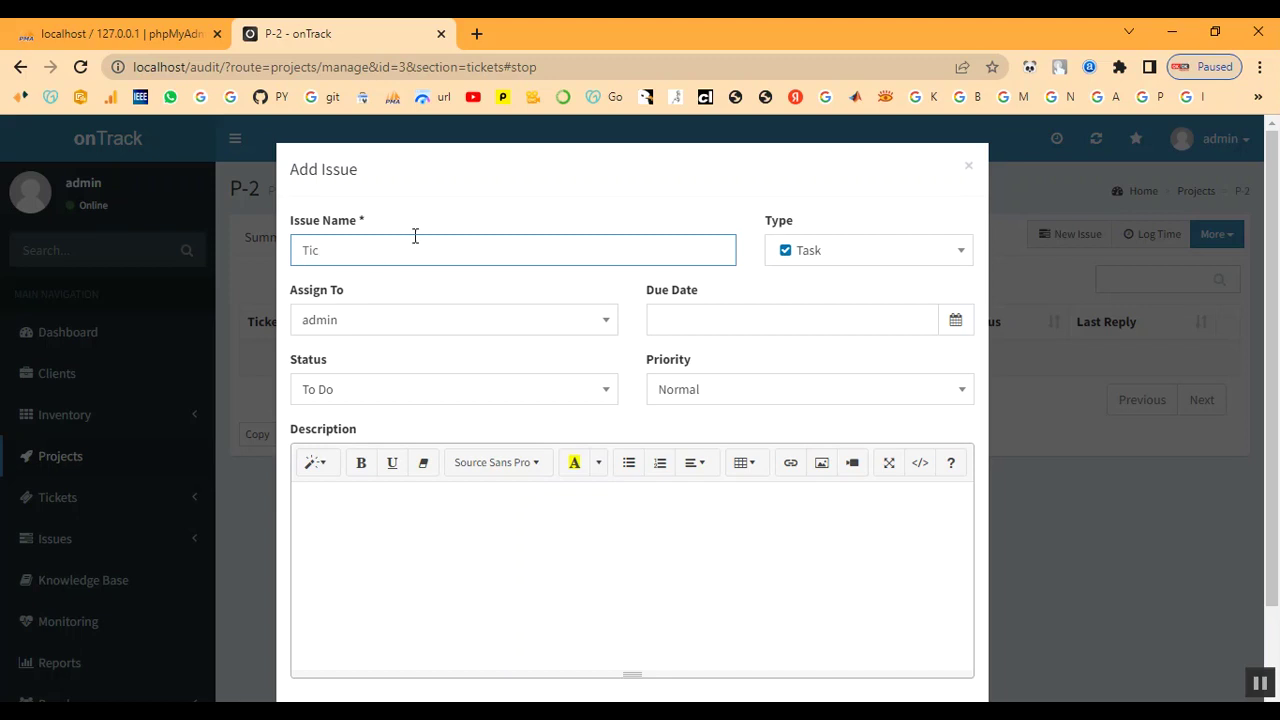
Step: Discard that issue form and start a fresh new issue for P-2
{"action": "left_click", "coordinate": [969, 168]}
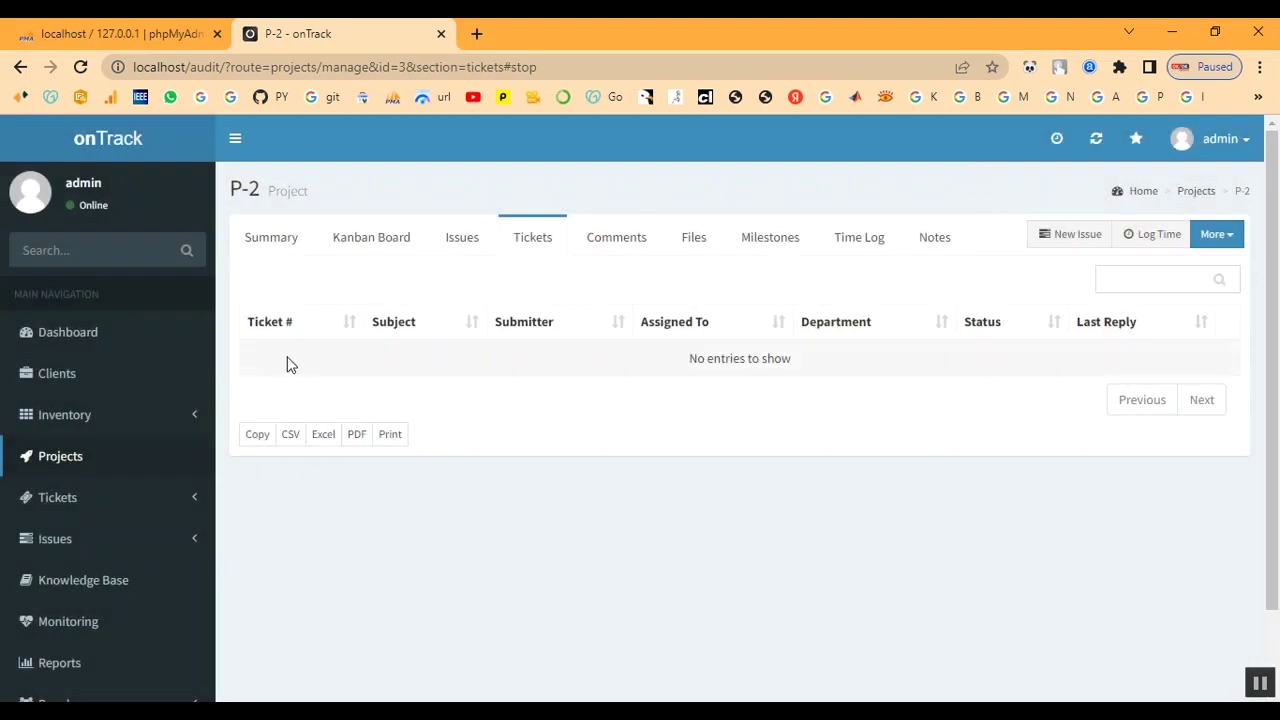
{"action": "scroll", "coordinate": [165, 445], "scroll_direction": "down", "scroll_amount": 1}
{"action": "scroll", "coordinate": [585, 352], "scroll_direction": "up", "scroll_amount": 1}
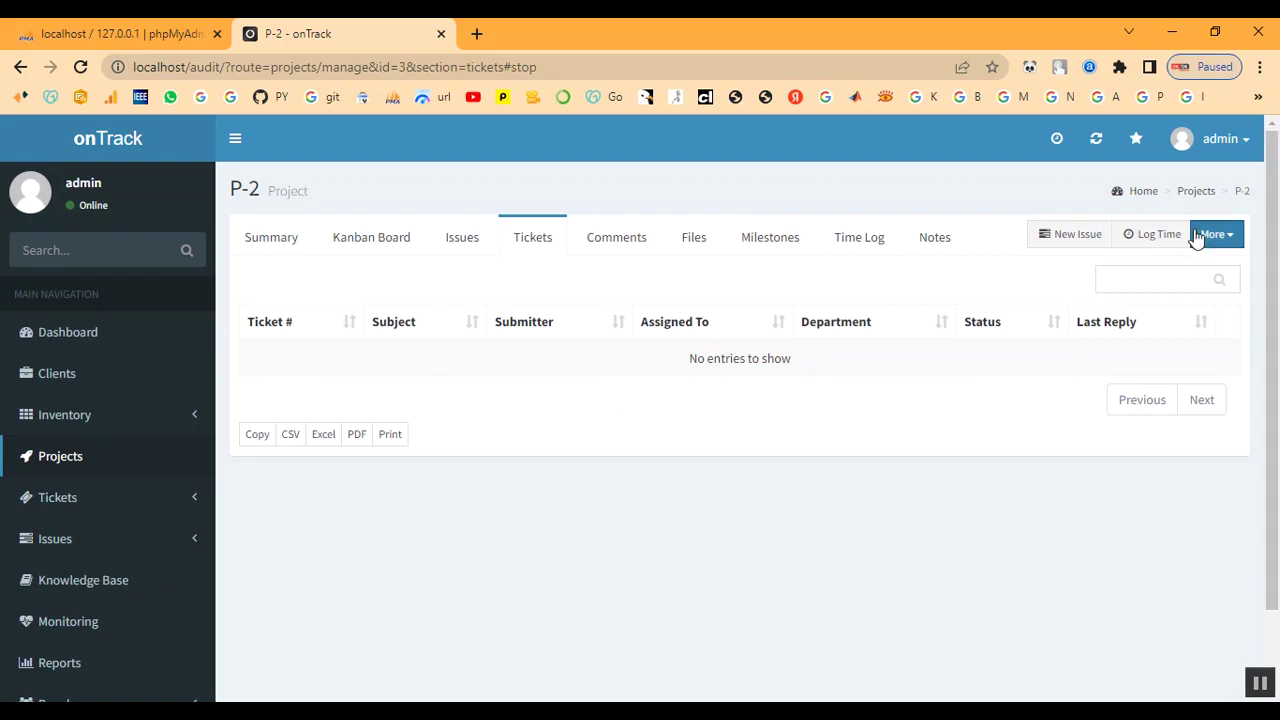
{"action": "left_click", "coordinate": [1073, 240]}
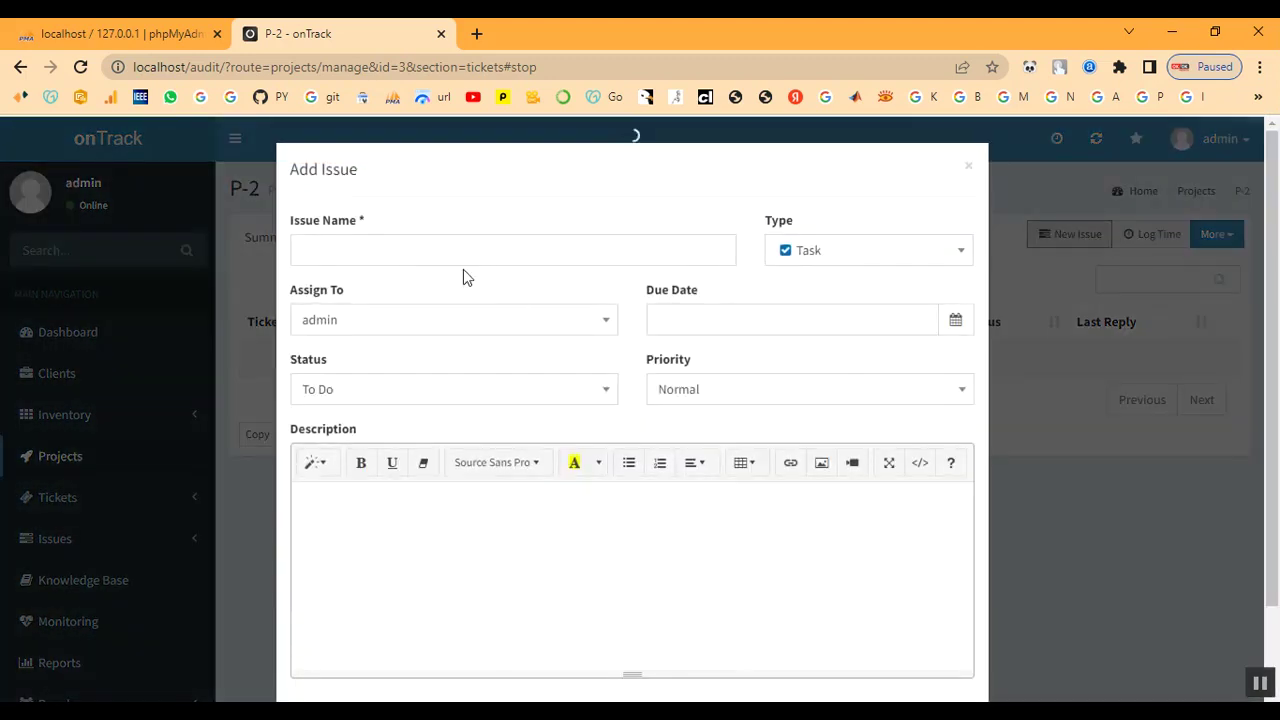
Step: Enter the issue name, assign it to admin, and set the due date to 2022-12-07
{"action": "left_click", "coordinate": [414, 251]}
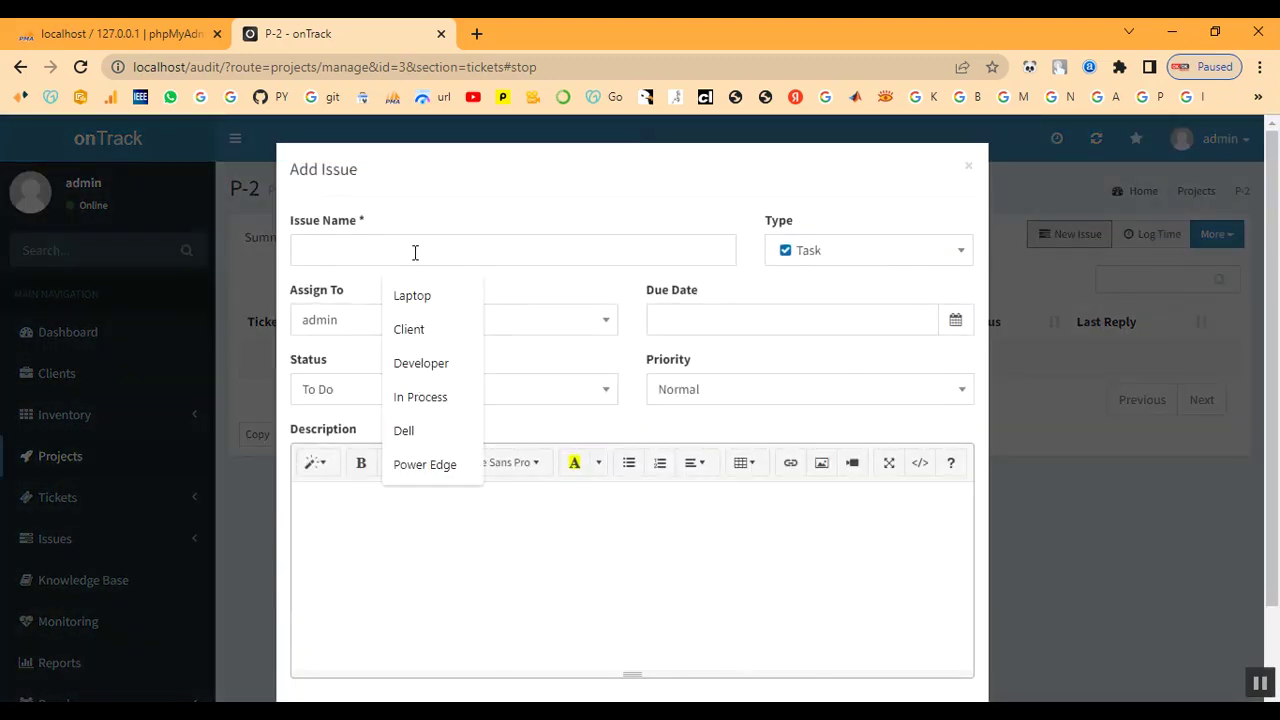
{"action": "type", "text": "Ticket"}
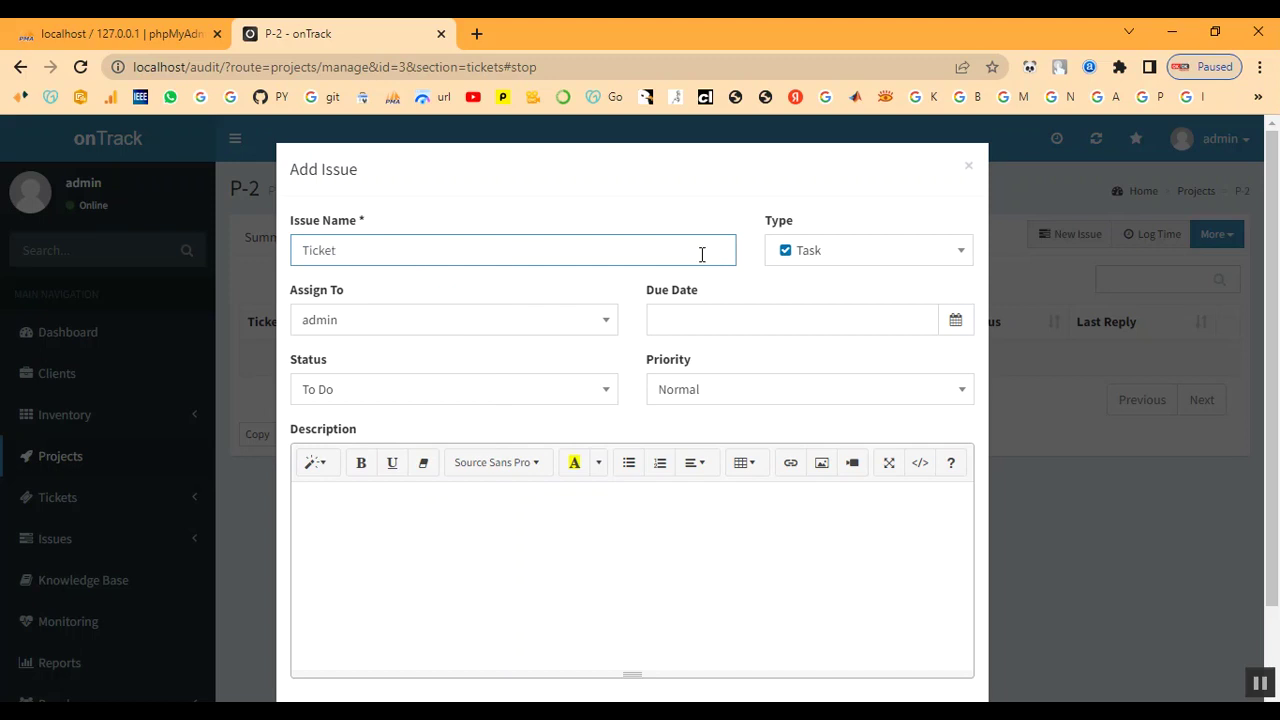
{"action": "left_click", "coordinate": [455, 332]}
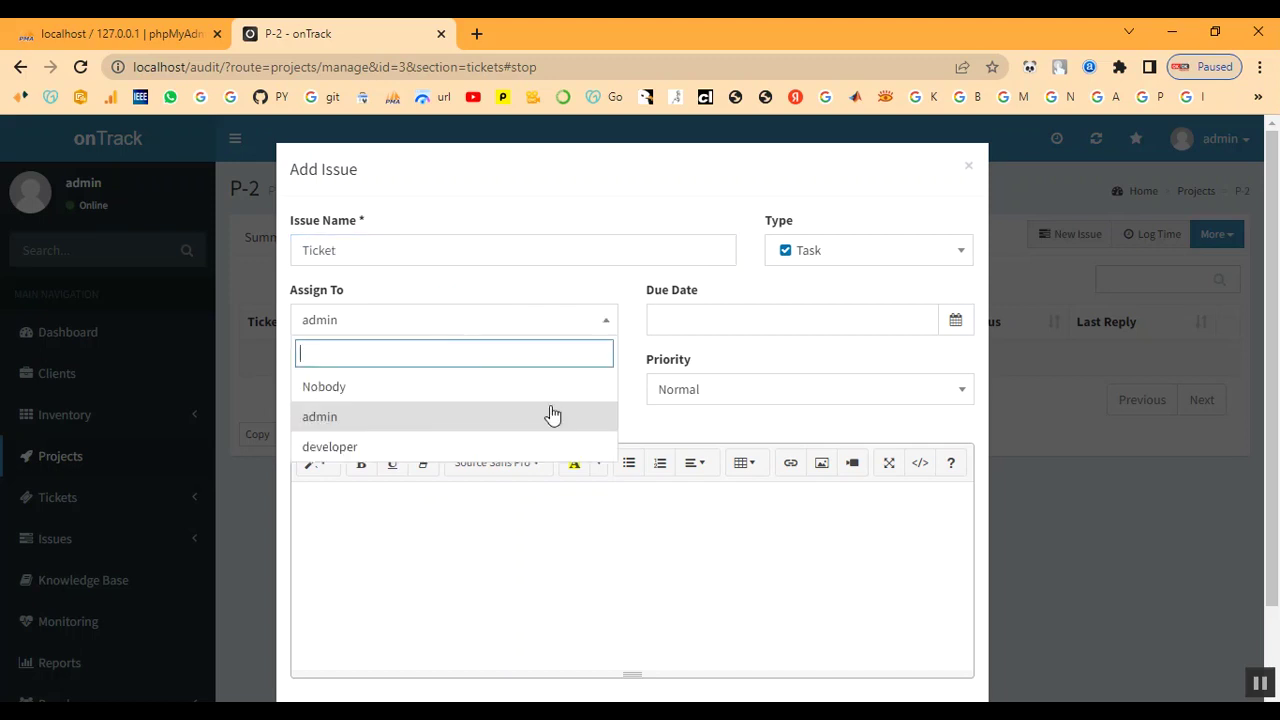
{"action": "left_click", "coordinate": [863, 322]}
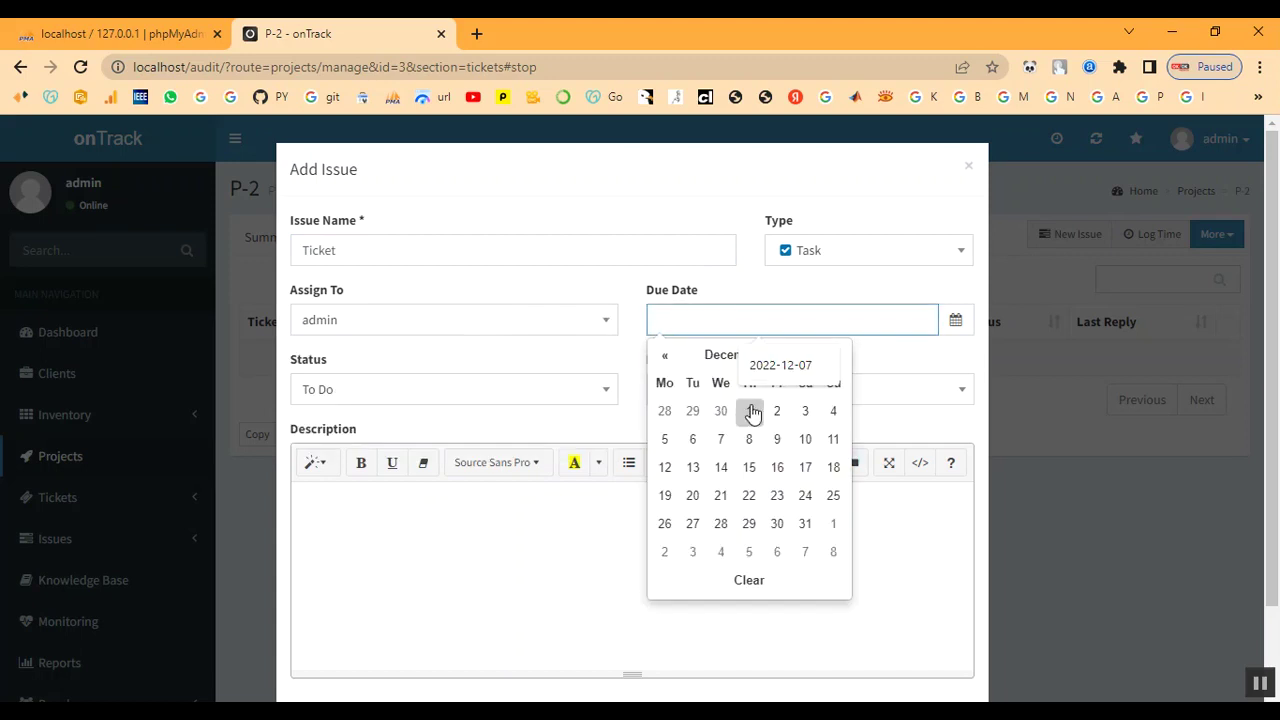
{"action": "left_click", "coordinate": [720, 439]}
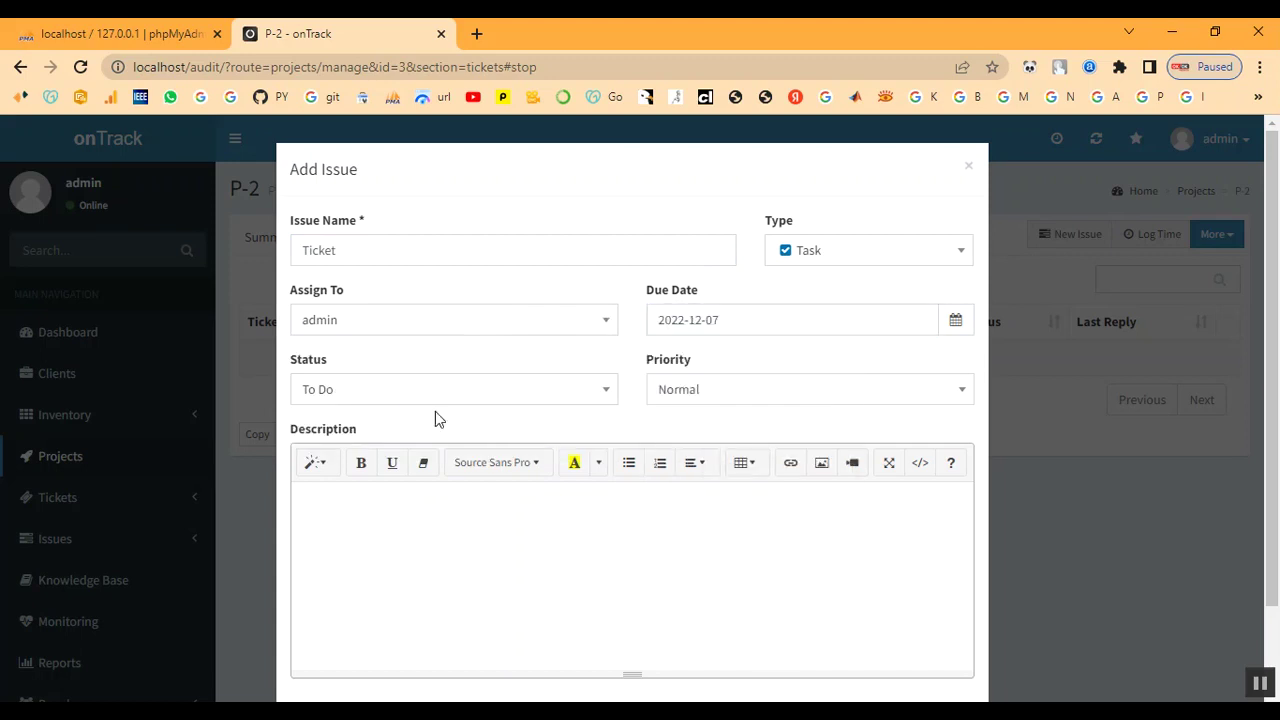
Step: Set the issue status to In Progress and priority to High, then create it
{"action": "left_click", "coordinate": [386, 399]}
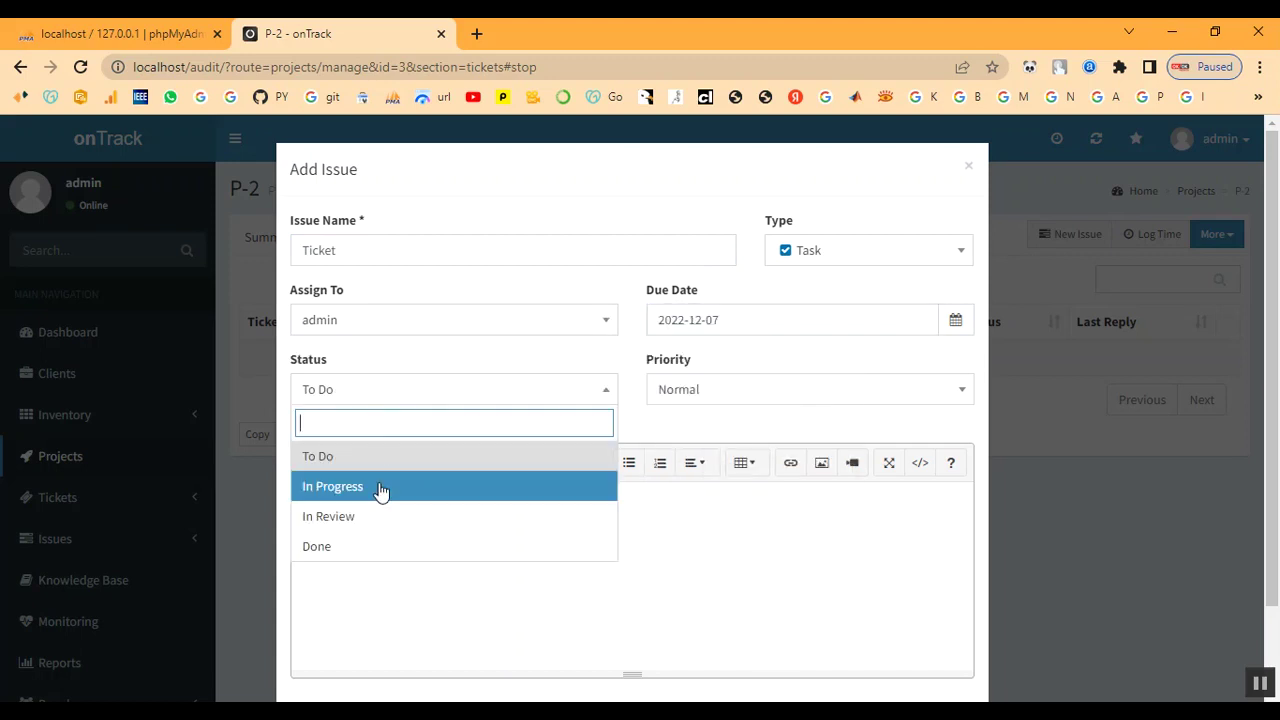
{"action": "left_click", "coordinate": [380, 489]}
{"action": "left_click", "coordinate": [790, 392]}
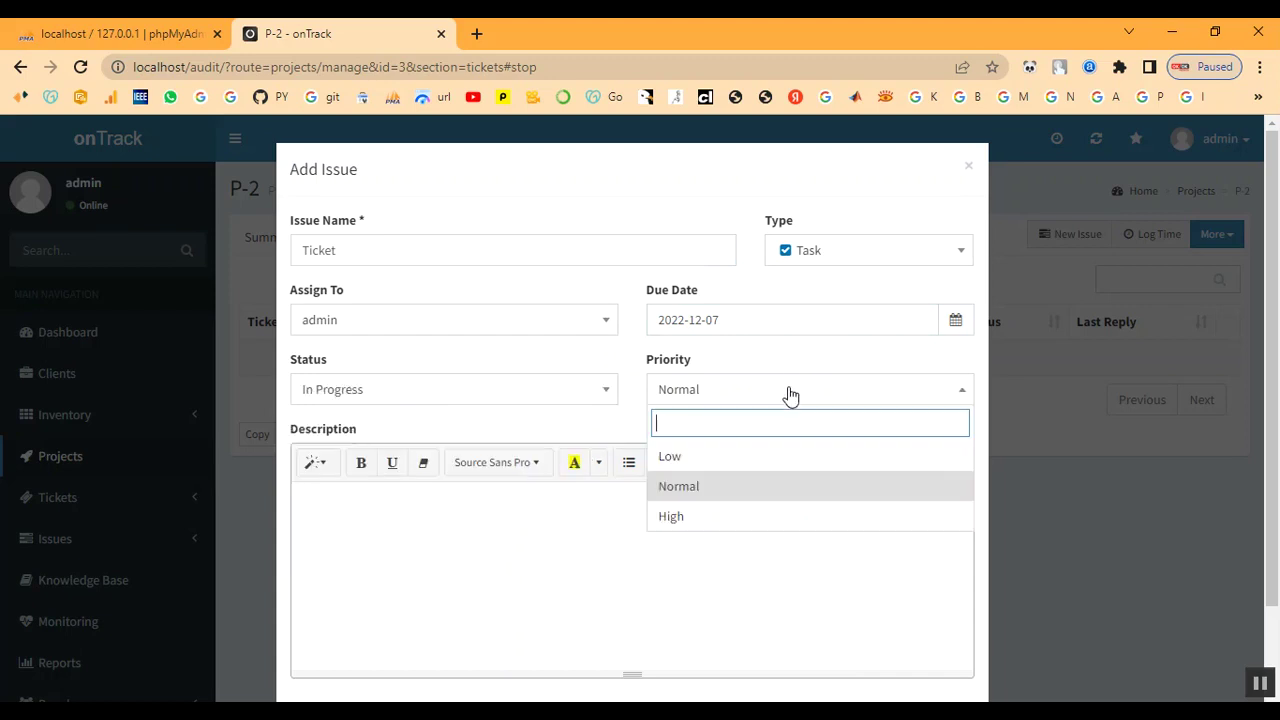
{"action": "left_click", "coordinate": [758, 515]}
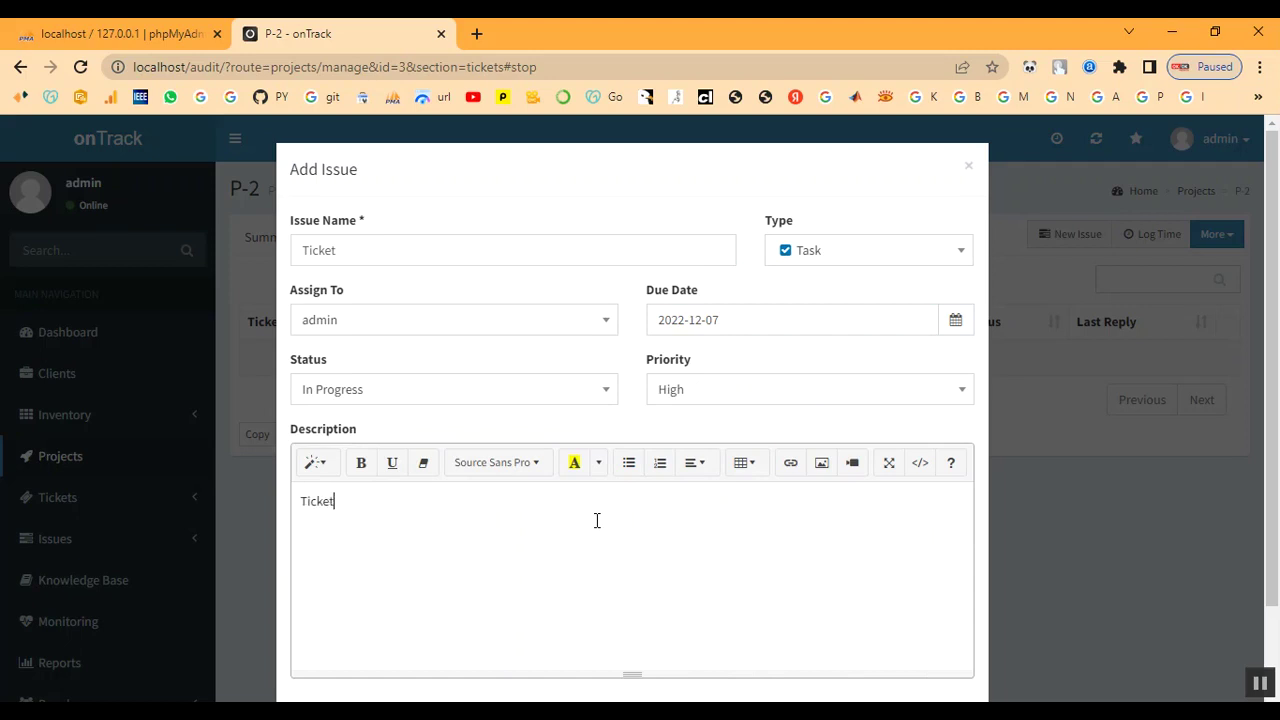
{"action": "scroll", "coordinate": [631, 489], "scroll_direction": "down", "scroll_amount": 1}
{"action": "left_click", "coordinate": [947, 650]}
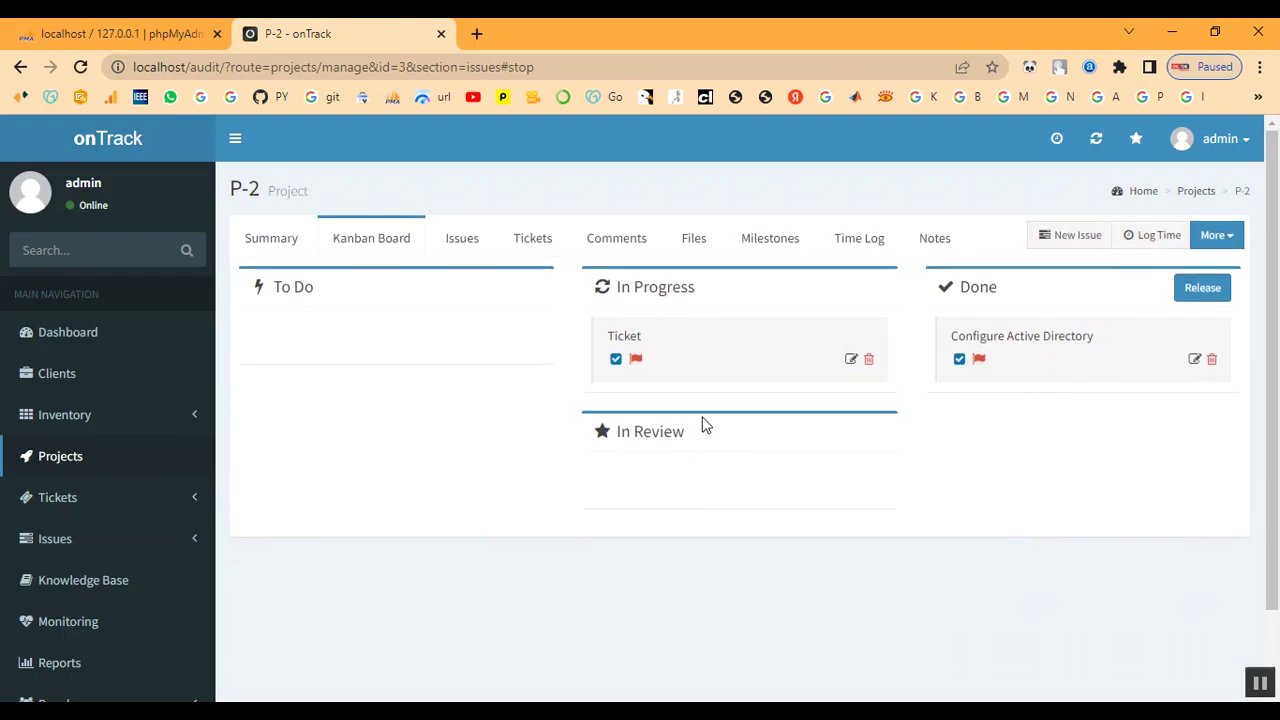
Step: Go to Tickets > Awaiting Reply and start a new support ticket with subject Ticket
{"action": "scroll", "coordinate": [77, 566], "scroll_direction": "down", "scroll_amount": 1}
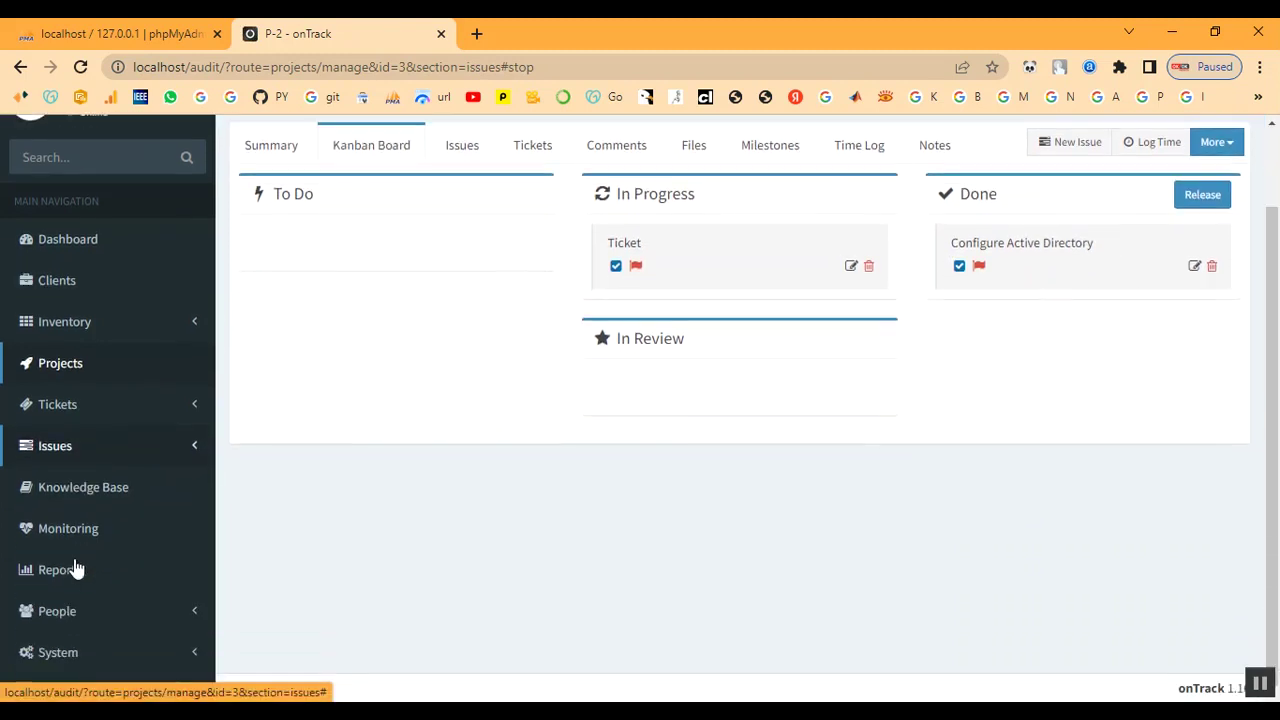
{"action": "left_click", "coordinate": [50, 416]}
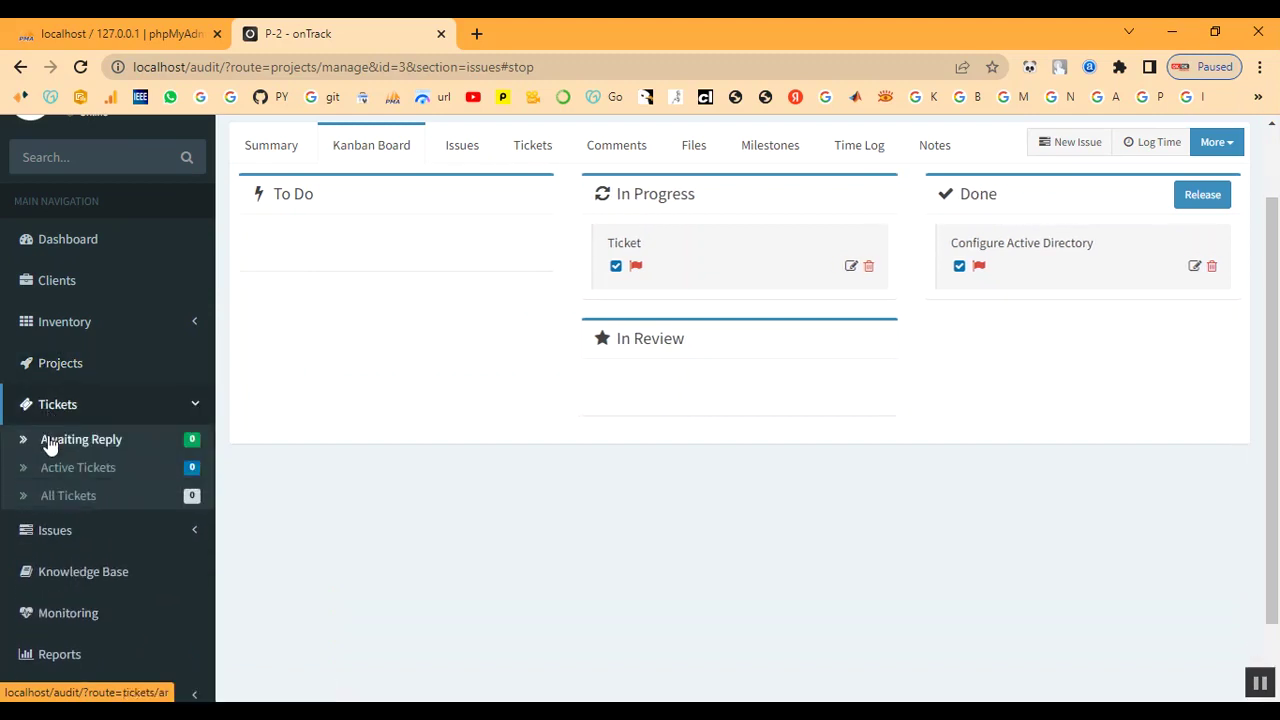
{"action": "left_click", "coordinate": [50, 441]}
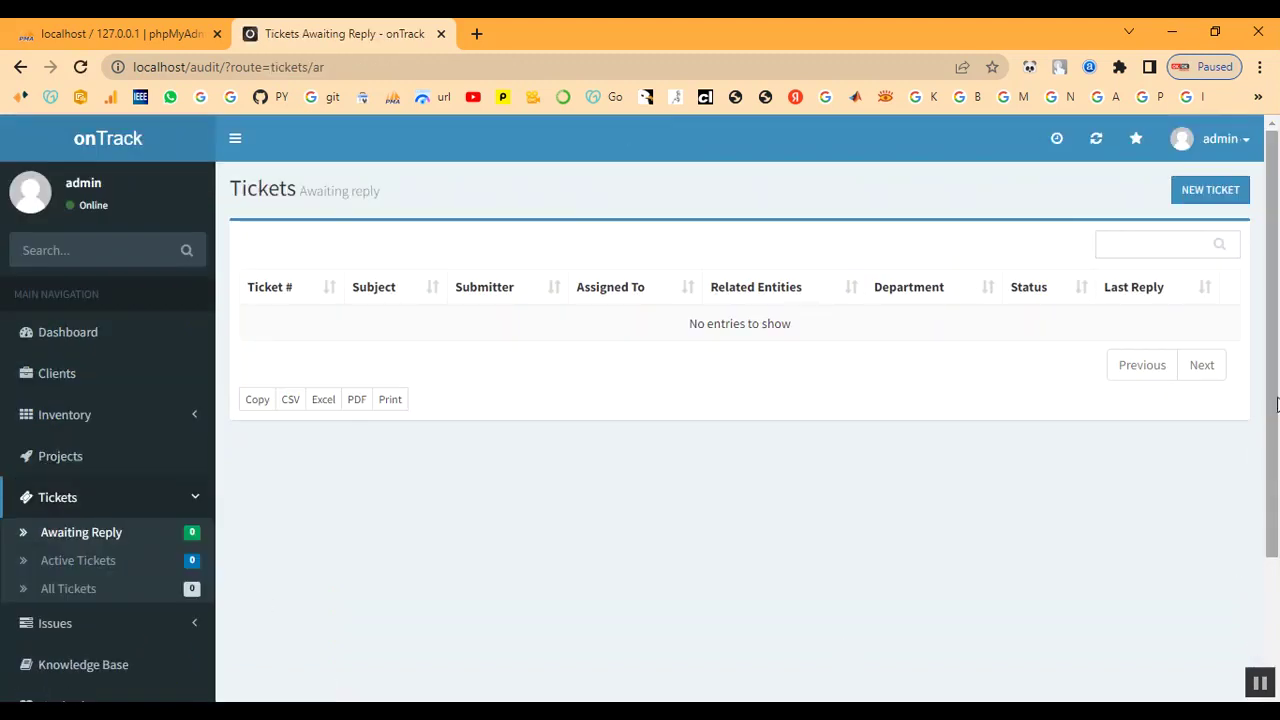
{"action": "left_click", "coordinate": [1203, 204]}
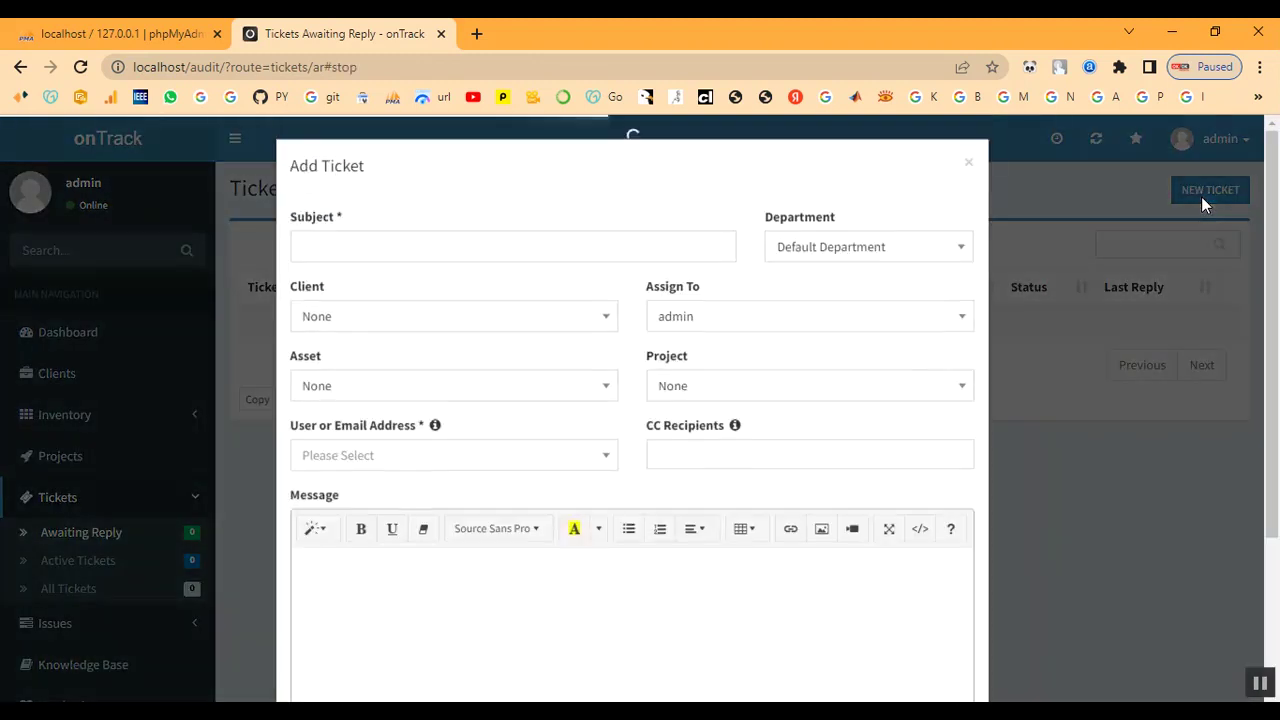
{"action": "left_click", "coordinate": [472, 251]}
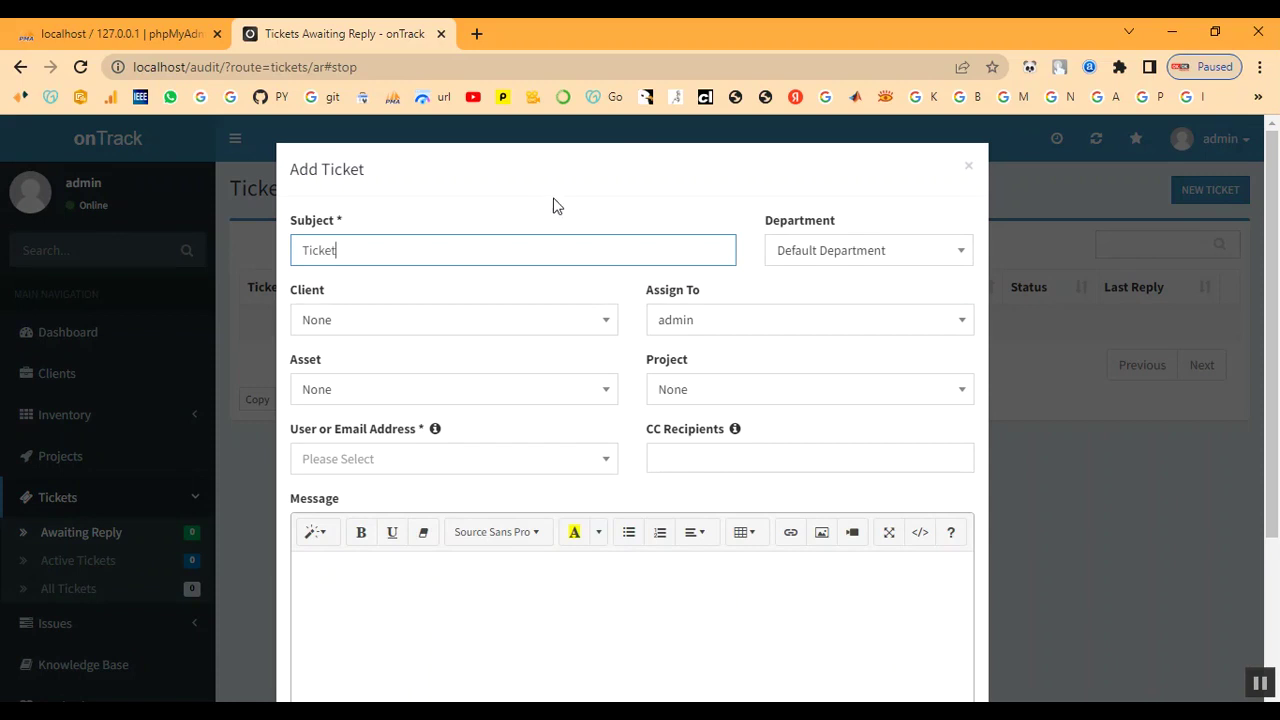
Step: Set the ticket's client to Client, asset to IT-TN333 Laptop, and project to P-2 Project
{"action": "left_click", "coordinate": [788, 250]}
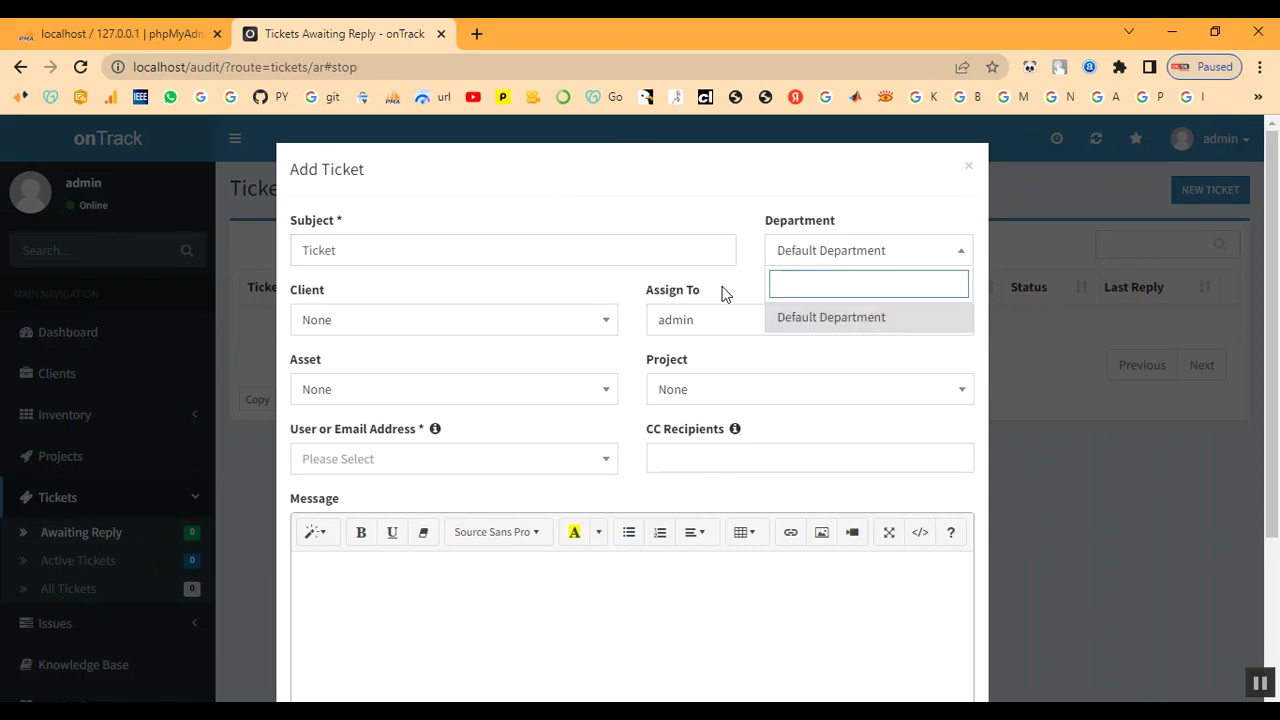
{"action": "left_click", "coordinate": [410, 328]}
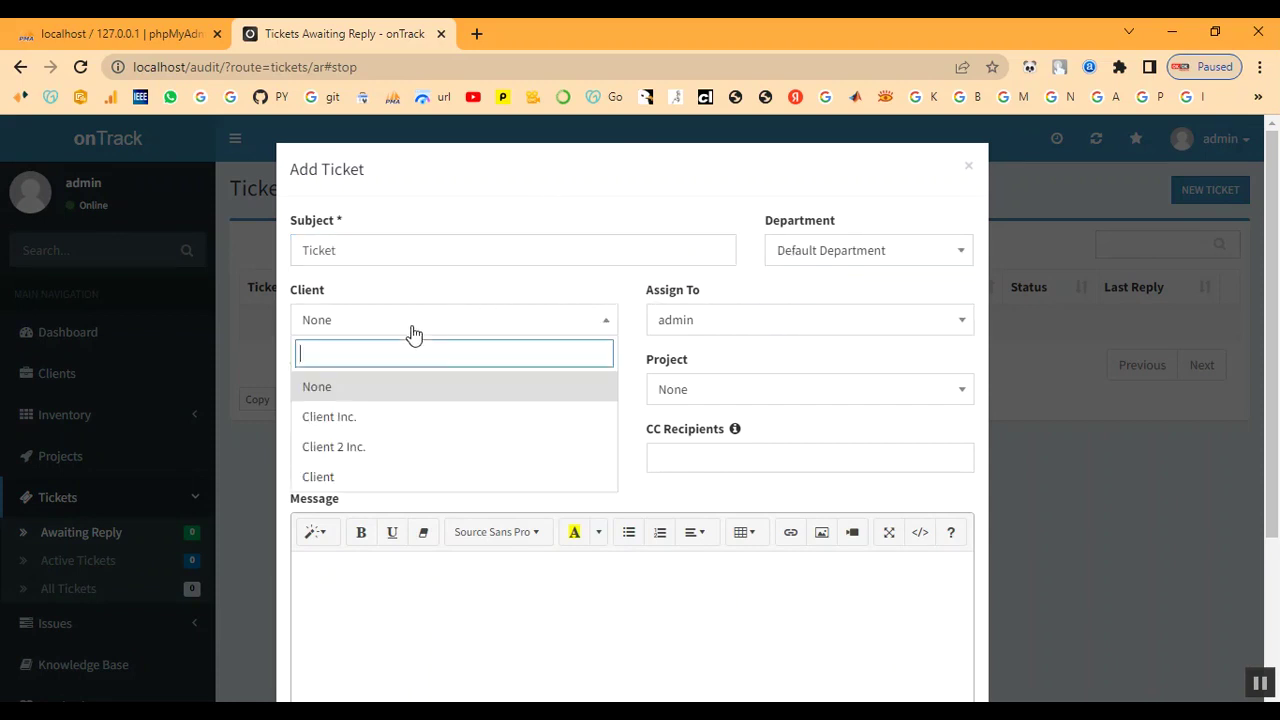
{"action": "left_click", "coordinate": [372, 478]}
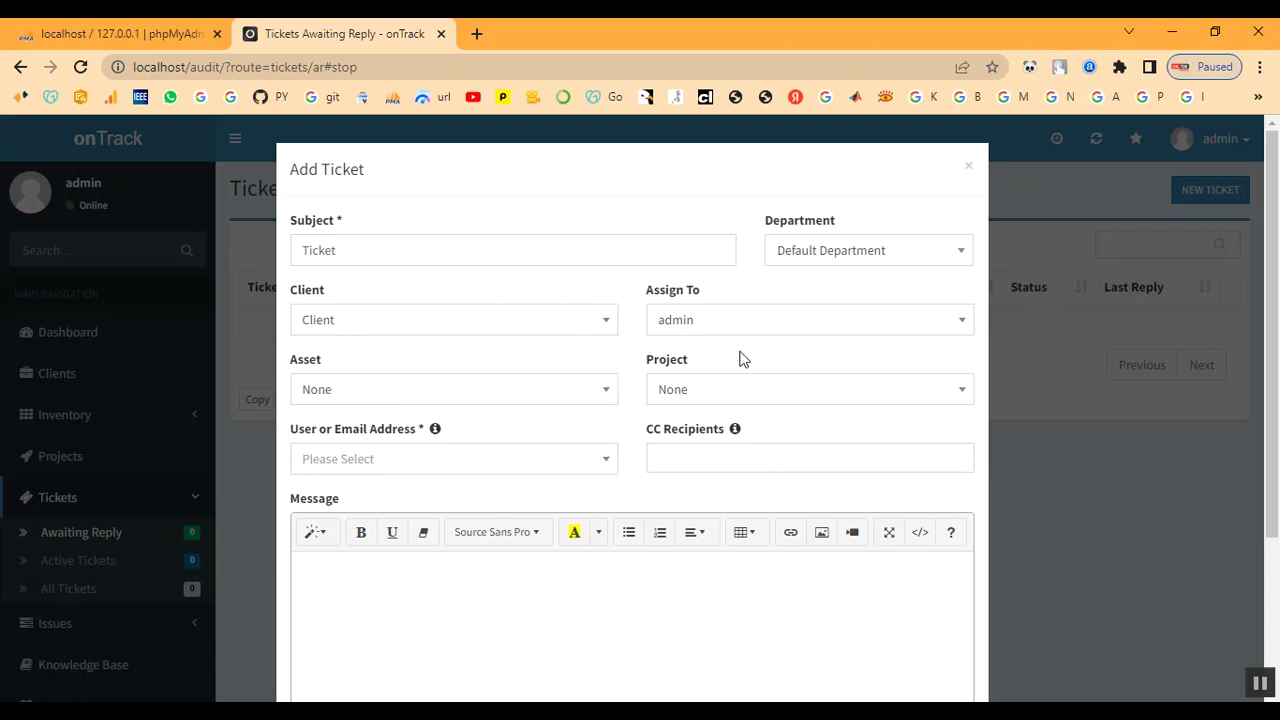
{"action": "left_click", "coordinate": [400, 400]}
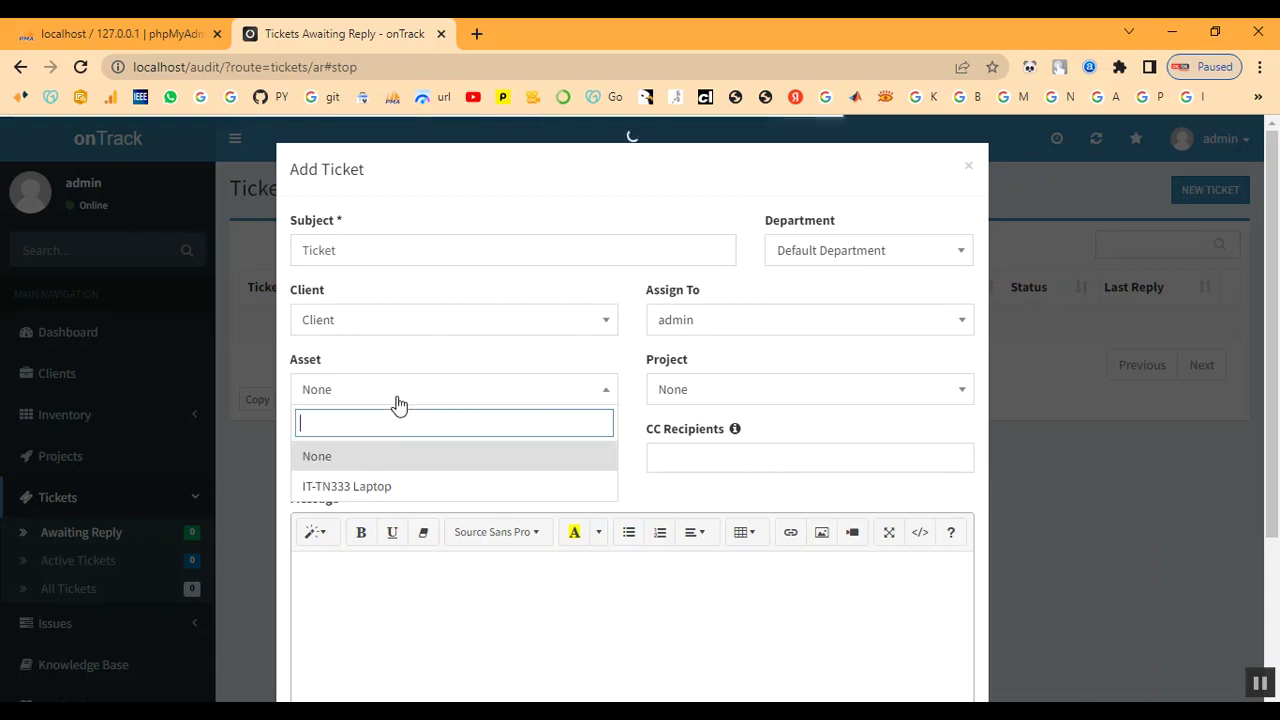
{"action": "left_click", "coordinate": [383, 490]}
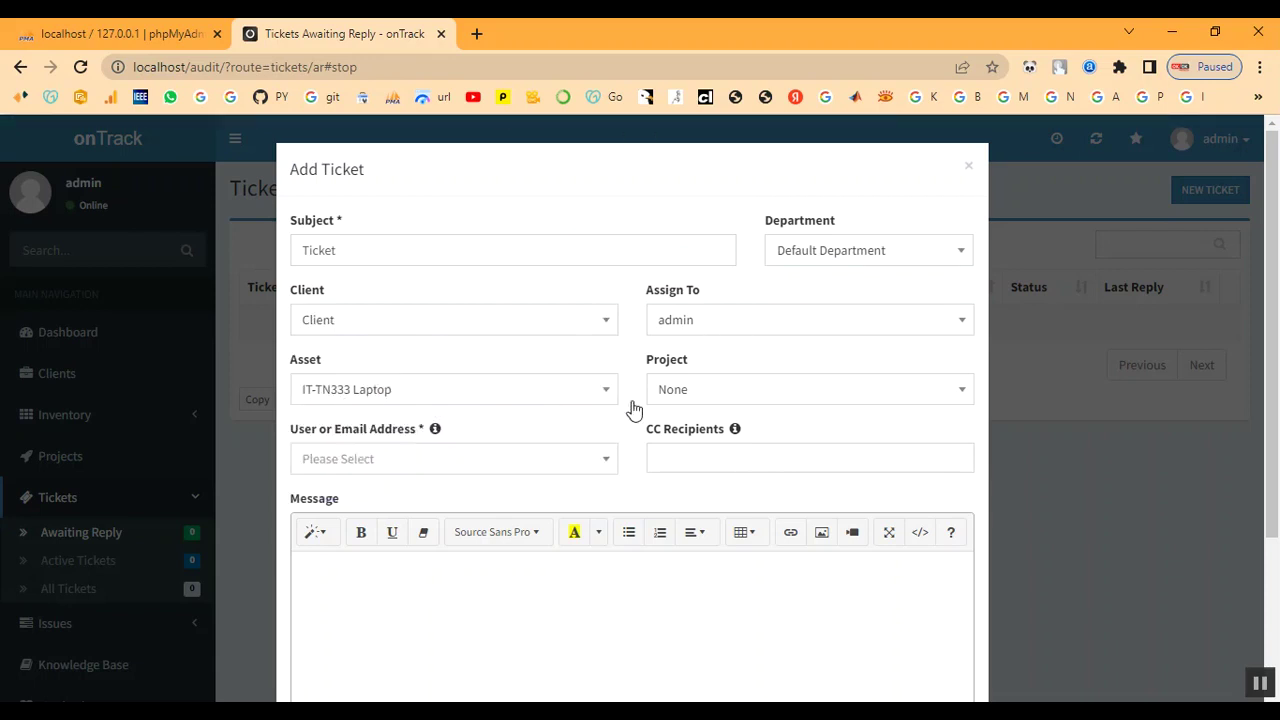
{"action": "left_click", "coordinate": [770, 400]}
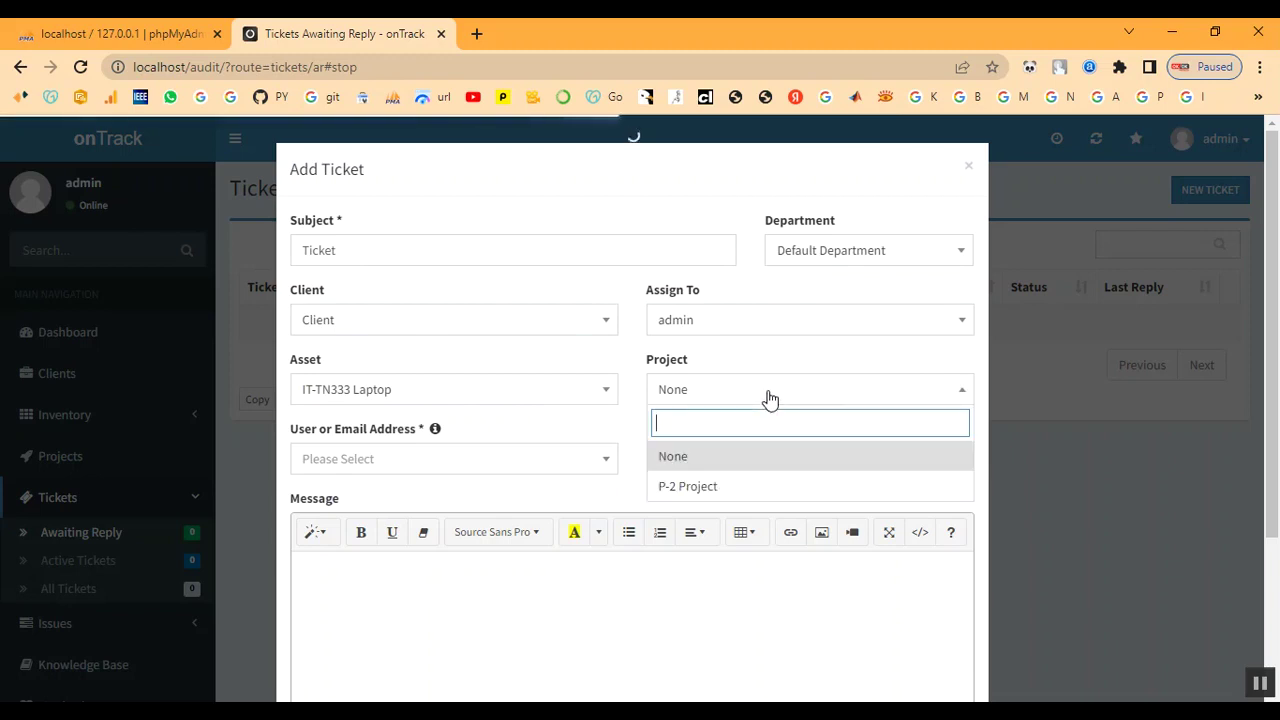
{"action": "left_click", "coordinate": [757, 488]}
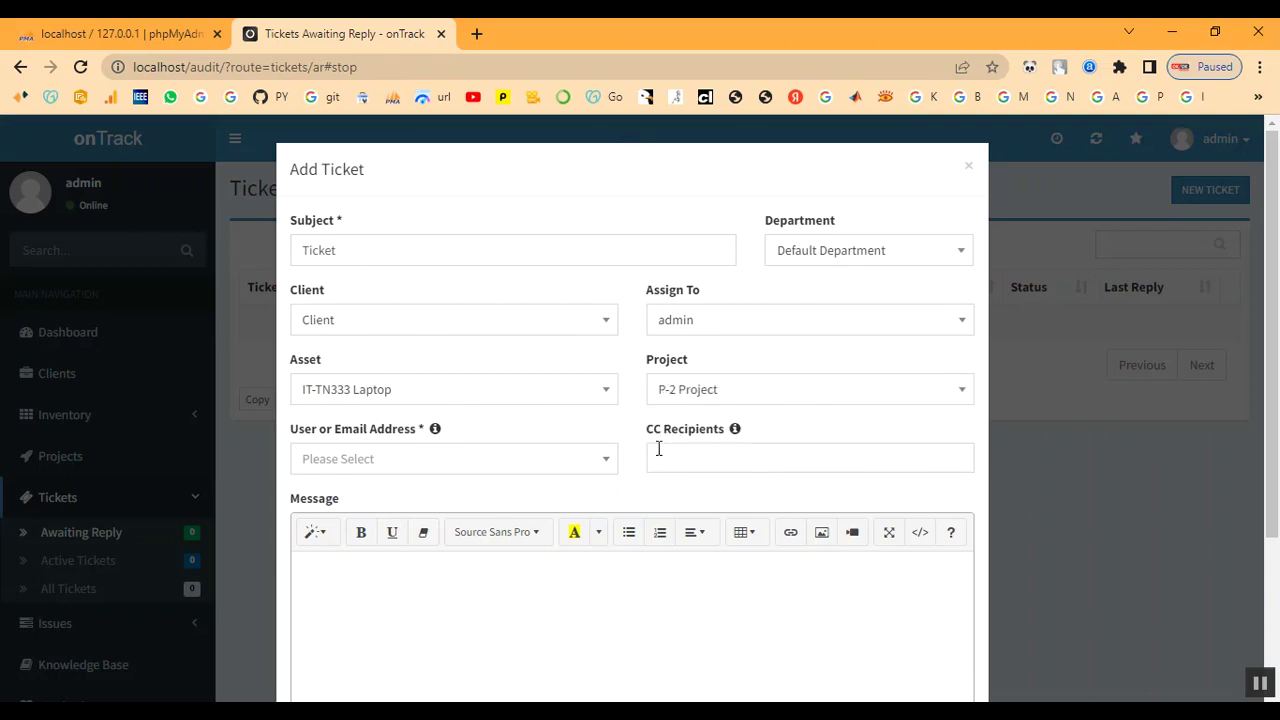
Step: Set the requester to the client's e-mail address and add 1122 as a CC recipient
{"action": "left_click", "coordinate": [397, 463]}
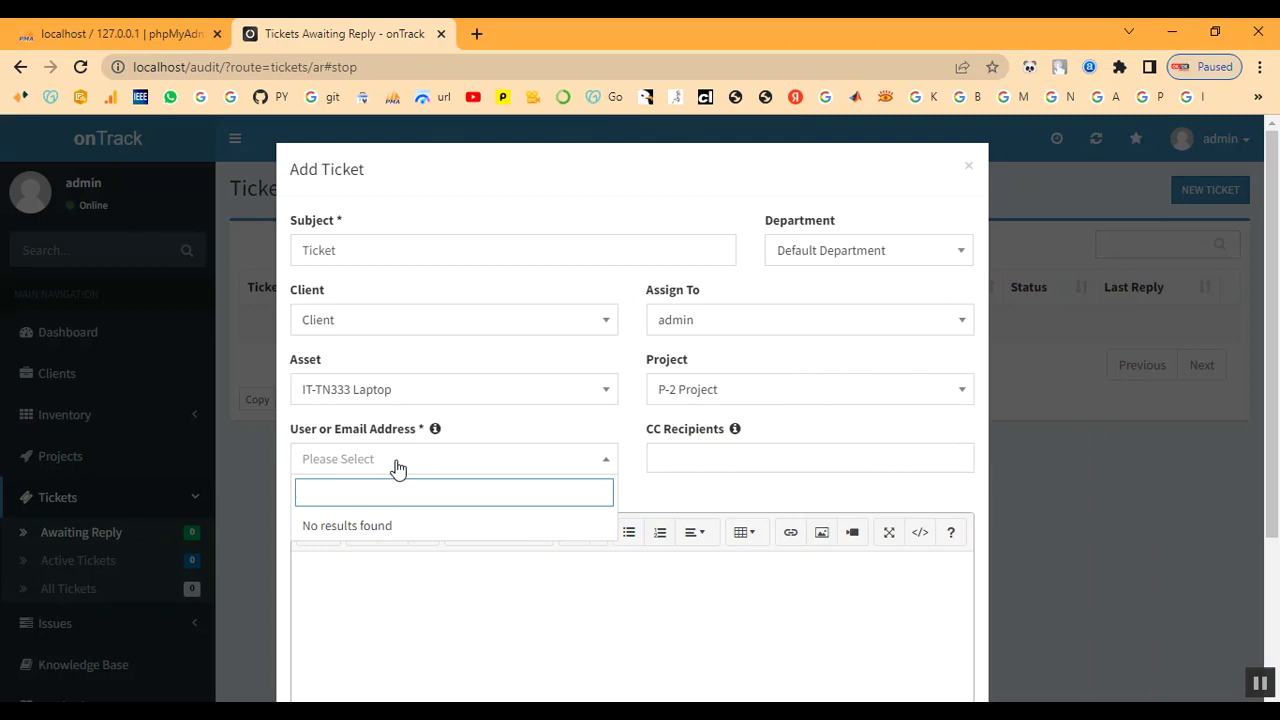
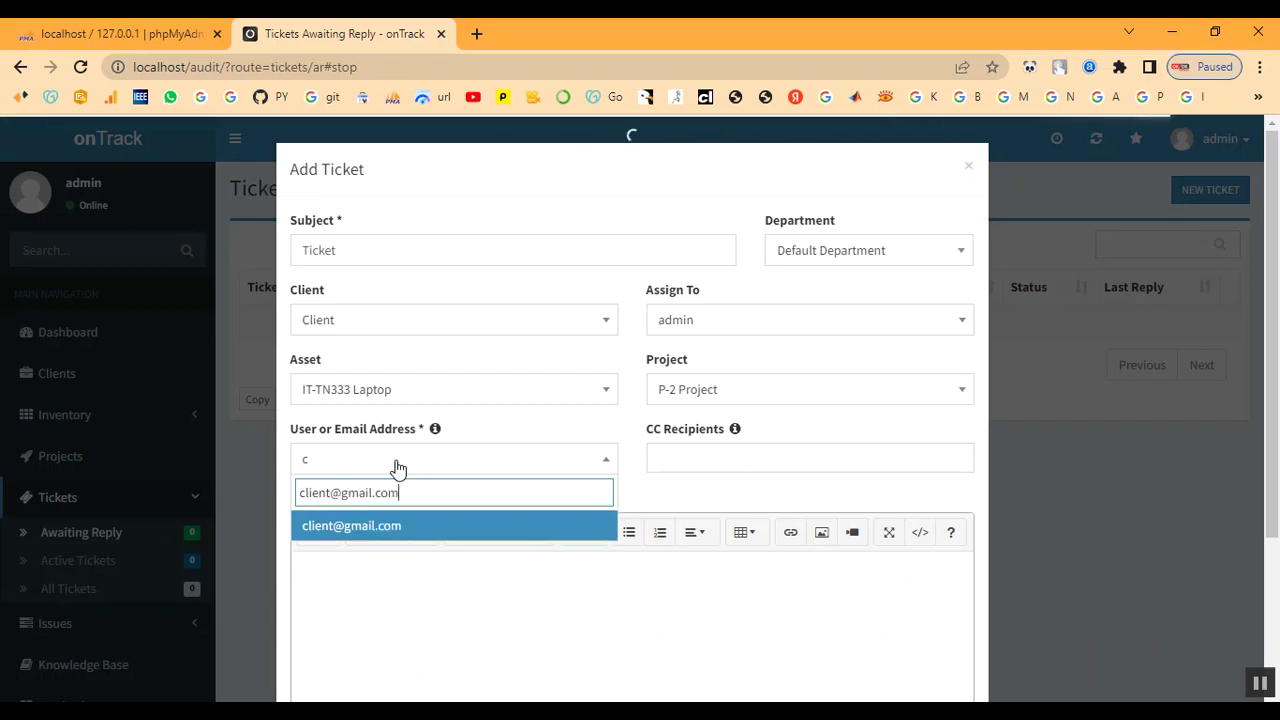
{"action": "left_click", "coordinate": [355, 528]}
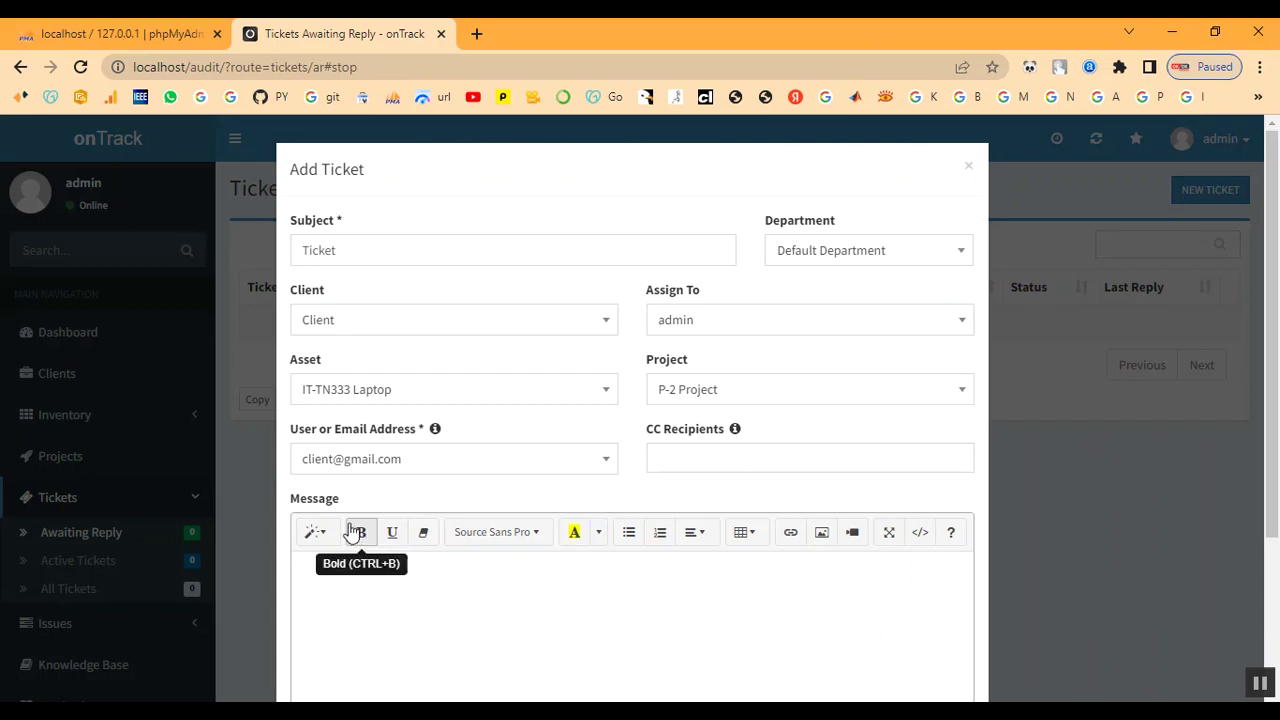
{"action": "left_click", "coordinate": [687, 457]}
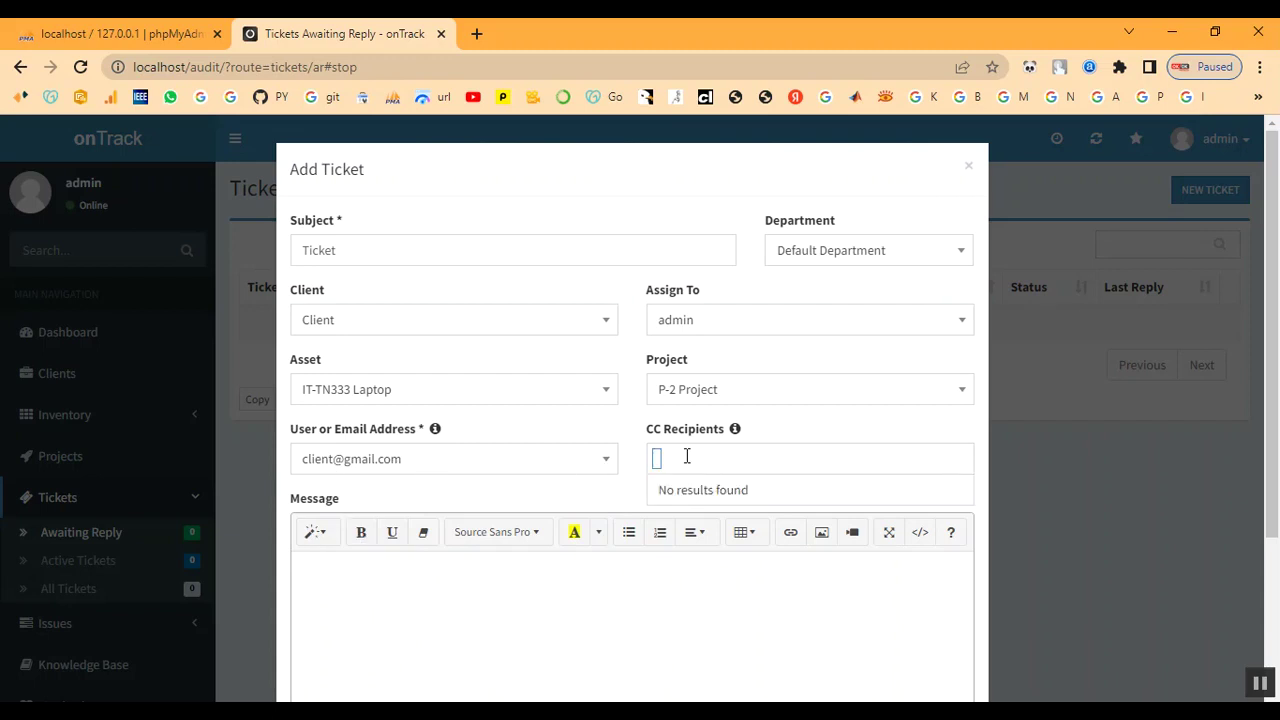
{"action": "type", "text": "12"}
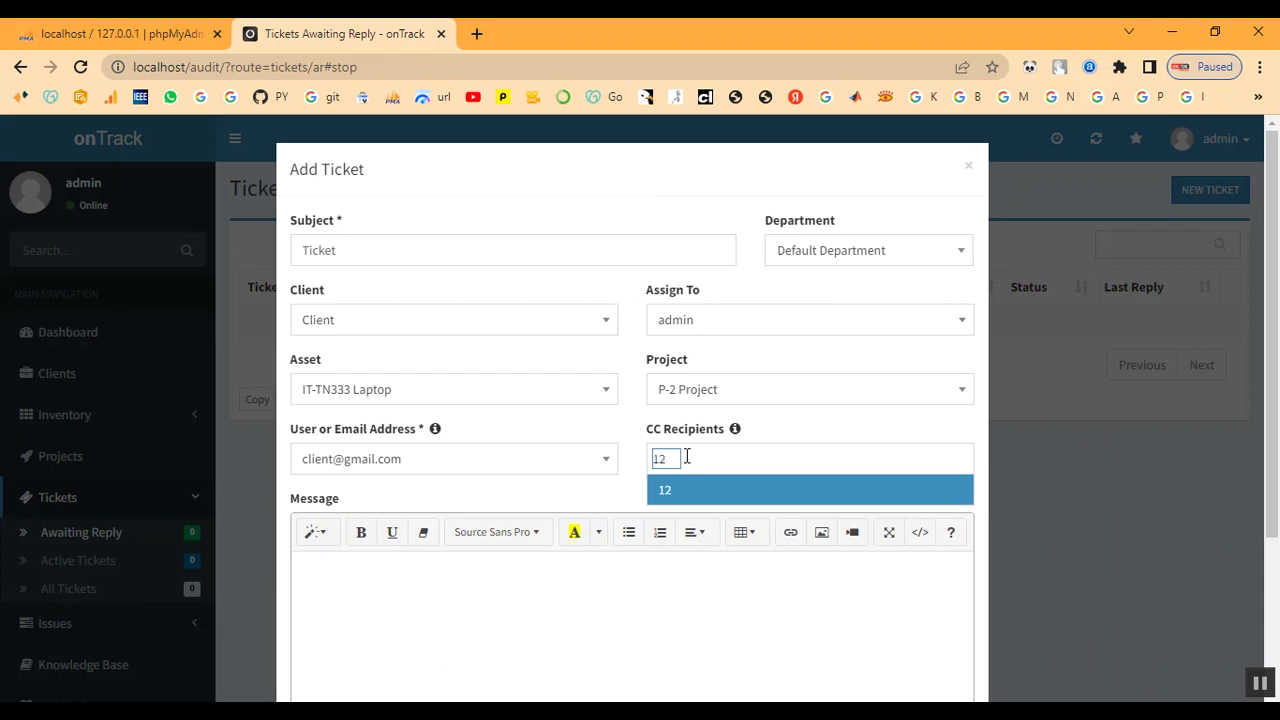
{"action": "type", "text": "3"}
{"action": "key", "text": "BackSpace"}
{"action": "key", "text": "BackSpace"}
{"action": "type", "text": "122"}
{"action": "left_click", "coordinate": [691, 497]}
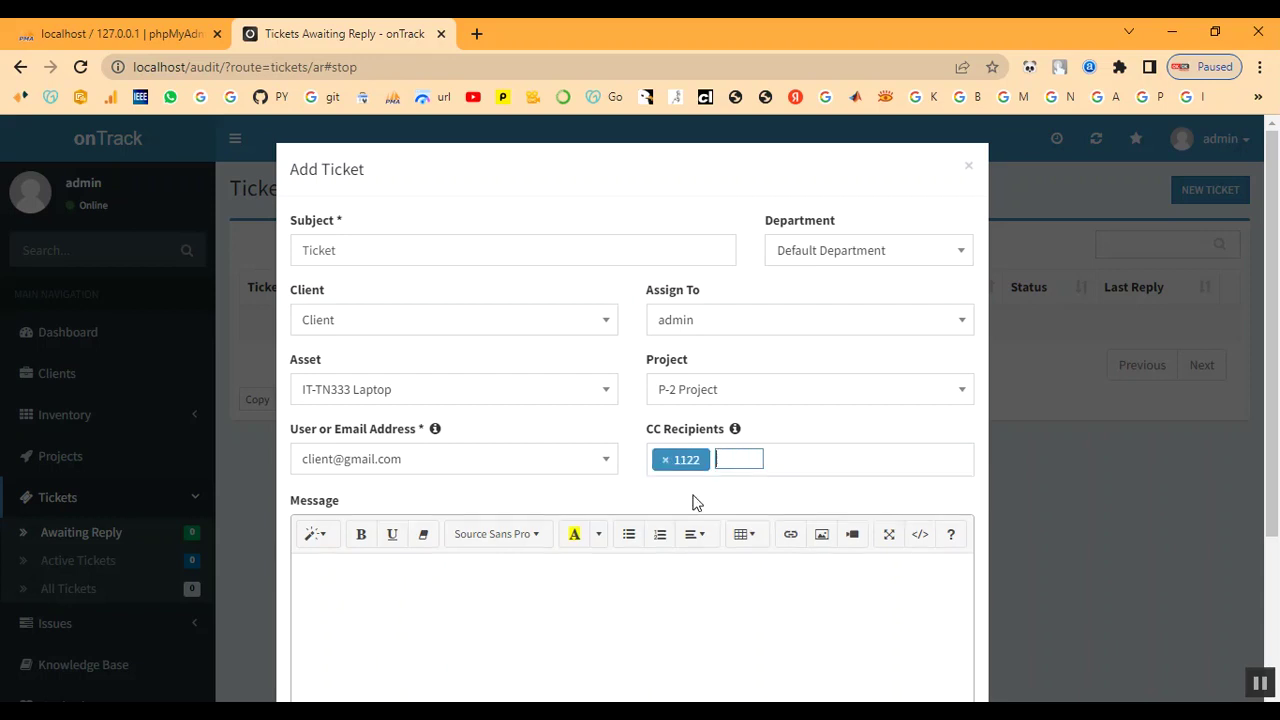
Step: Write the message Ticket, attach bg.jpg, set priority High, and submit the ticket
{"action": "scroll", "coordinate": [666, 536], "scroll_direction": "down", "scroll_amount": 1}
{"action": "left_click", "coordinate": [569, 538]}
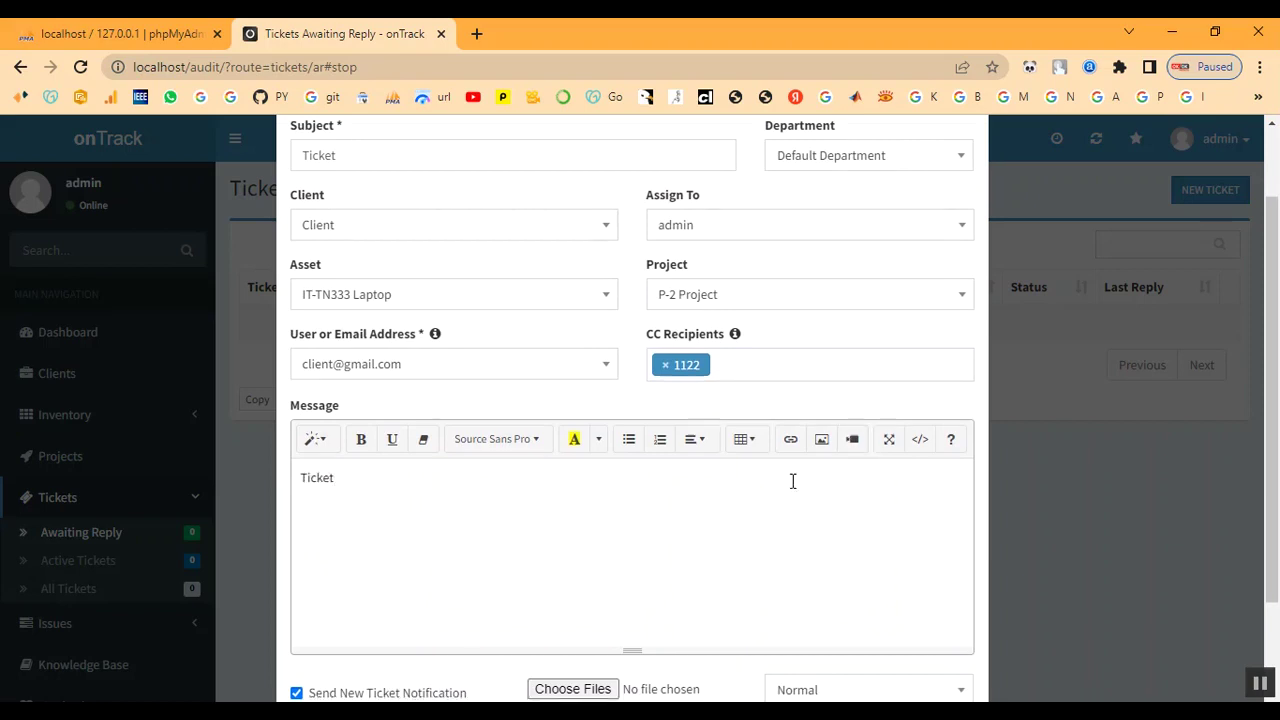
{"action": "scroll", "coordinate": [738, 529], "scroll_direction": "down", "scroll_amount": 2}
{"action": "left_click", "coordinate": [568, 570]}
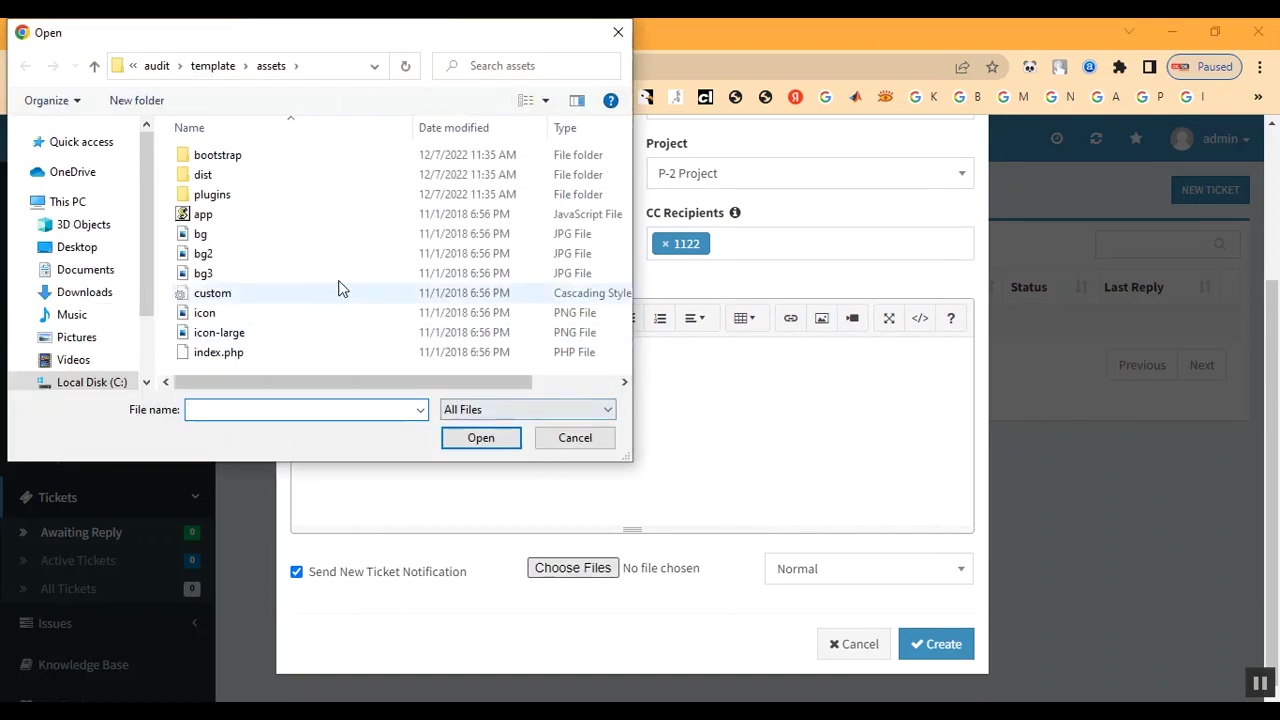
{"action": "double_click", "coordinate": [301, 239]}
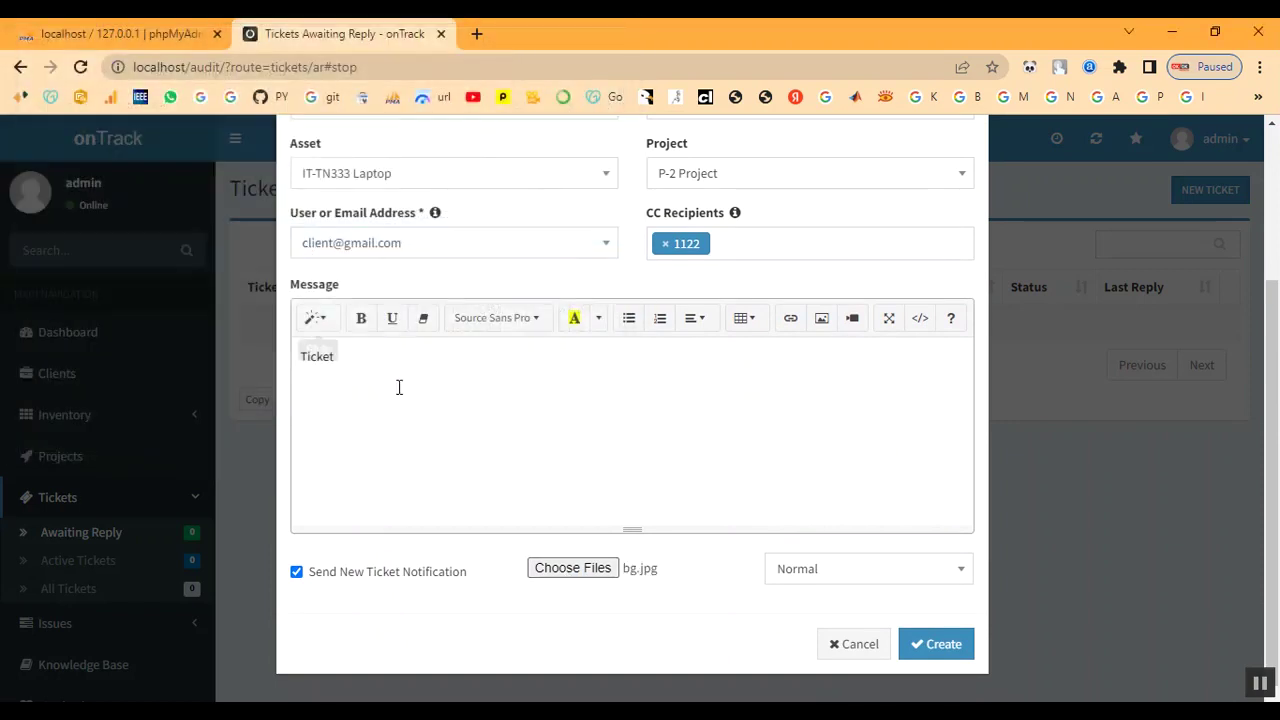
{"action": "left_click", "coordinate": [827, 568]}
{"action": "left_click", "coordinate": [826, 538]}
{"action": "left_click", "coordinate": [936, 646]}
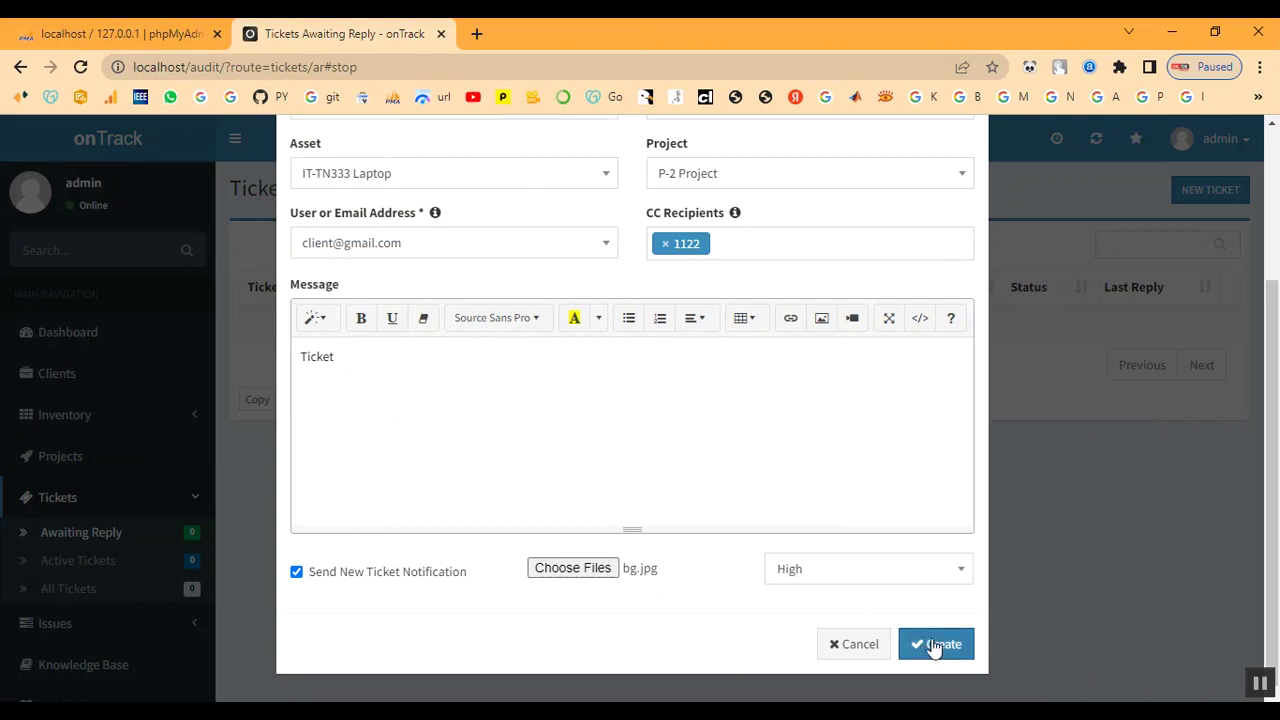
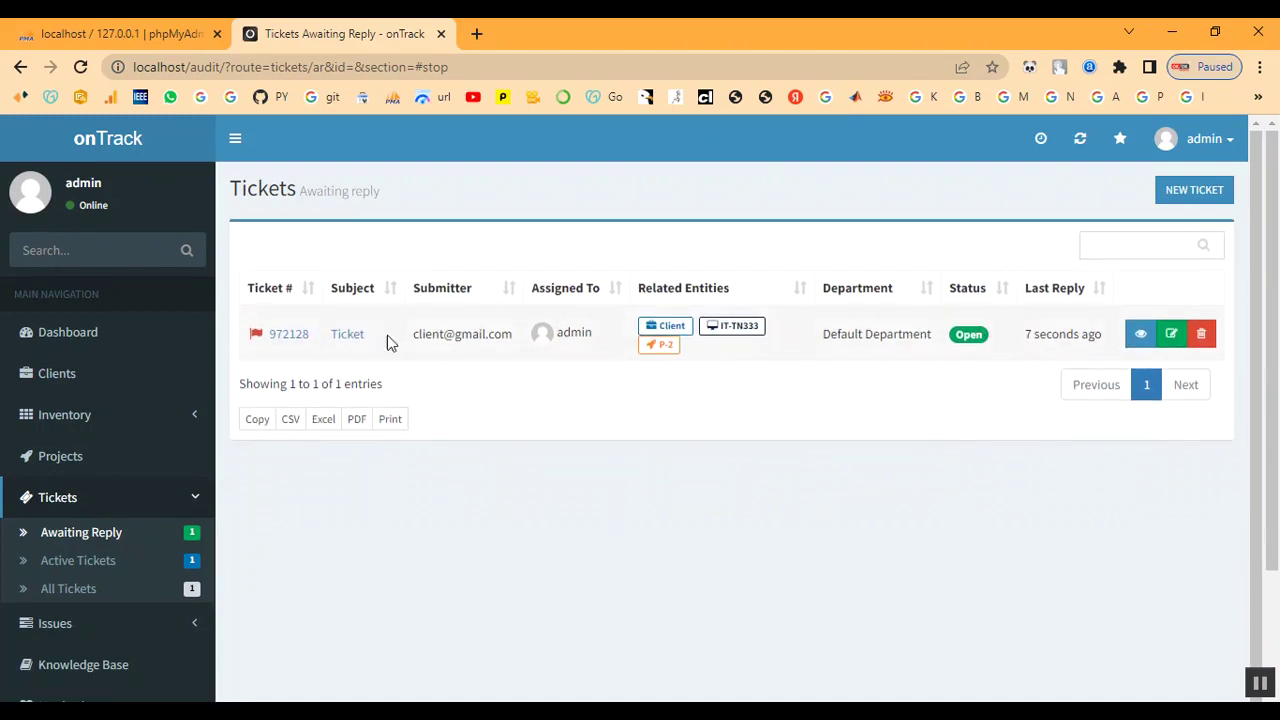
Step: Open ticket #972128, then view project P-2's summary with its one in-progress issue
{"action": "left_click", "coordinate": [354, 341]}
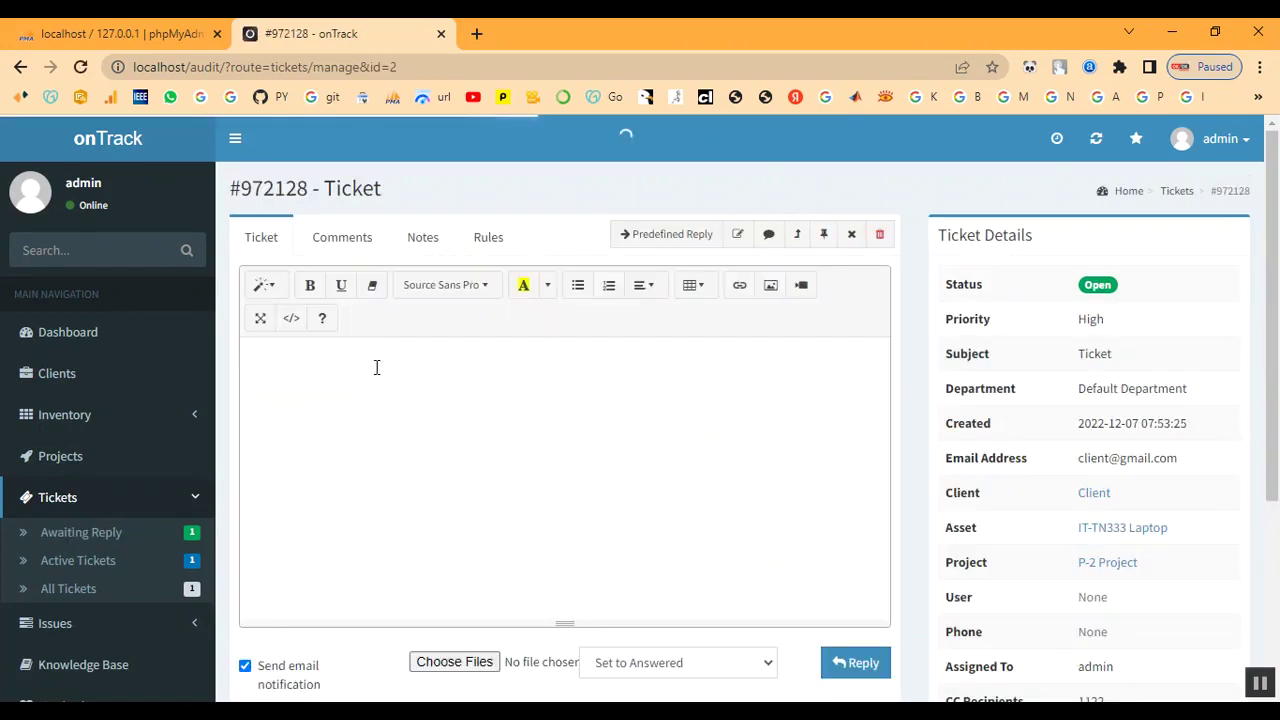
{"action": "scroll", "coordinate": [430, 405], "scroll_direction": "down", "scroll_amount": 3}
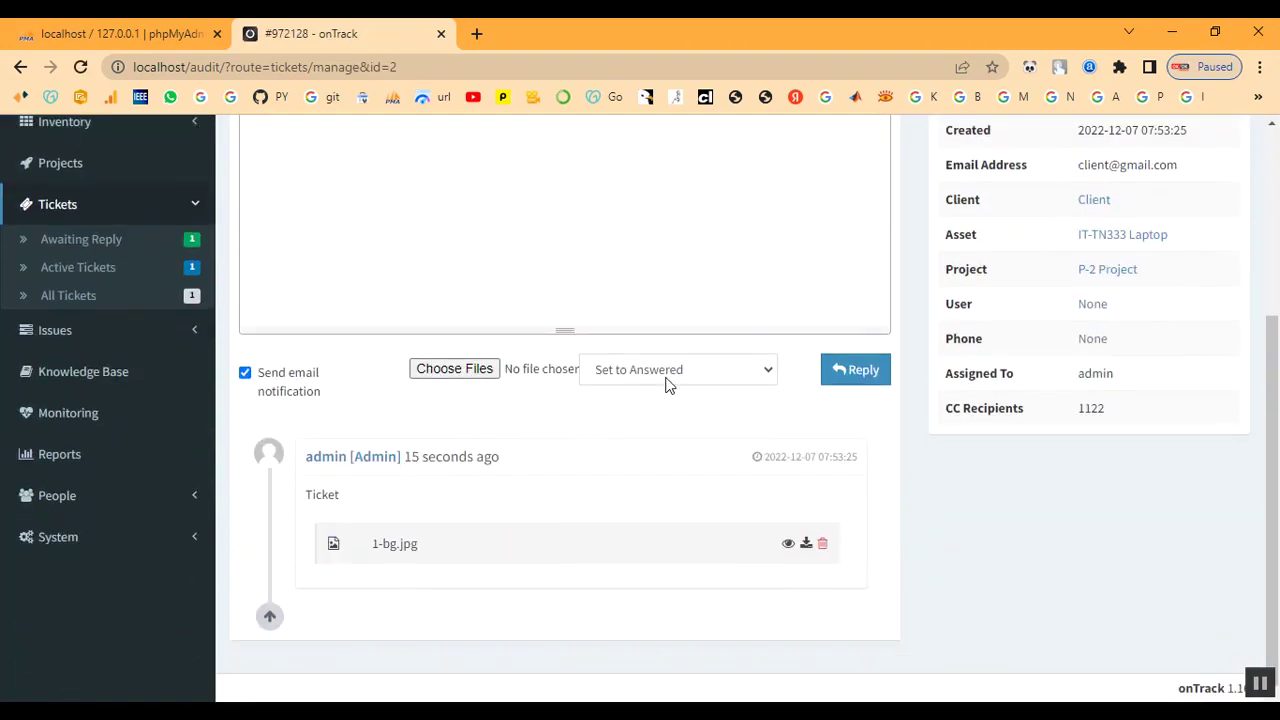
{"action": "scroll", "coordinate": [668, 385], "scroll_direction": "up", "scroll_amount": 3}
{"action": "left_click", "coordinate": [88, 449]}
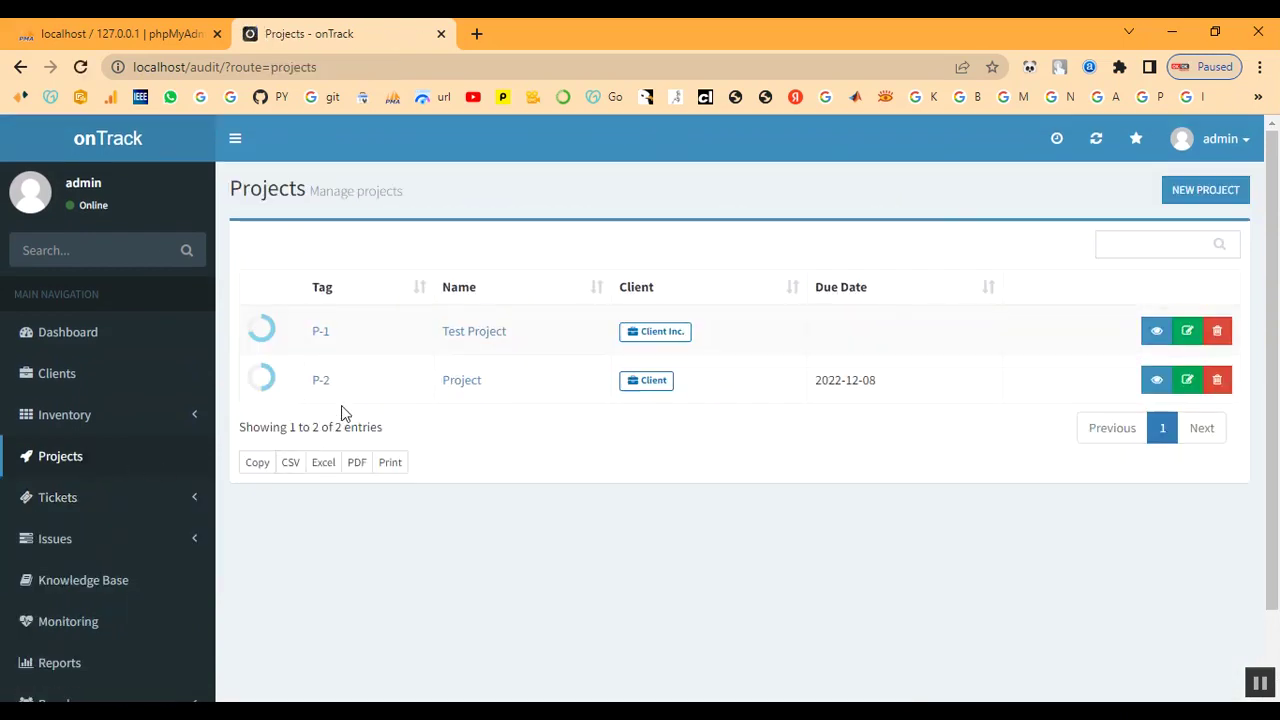
{"action": "left_click", "coordinate": [322, 386]}
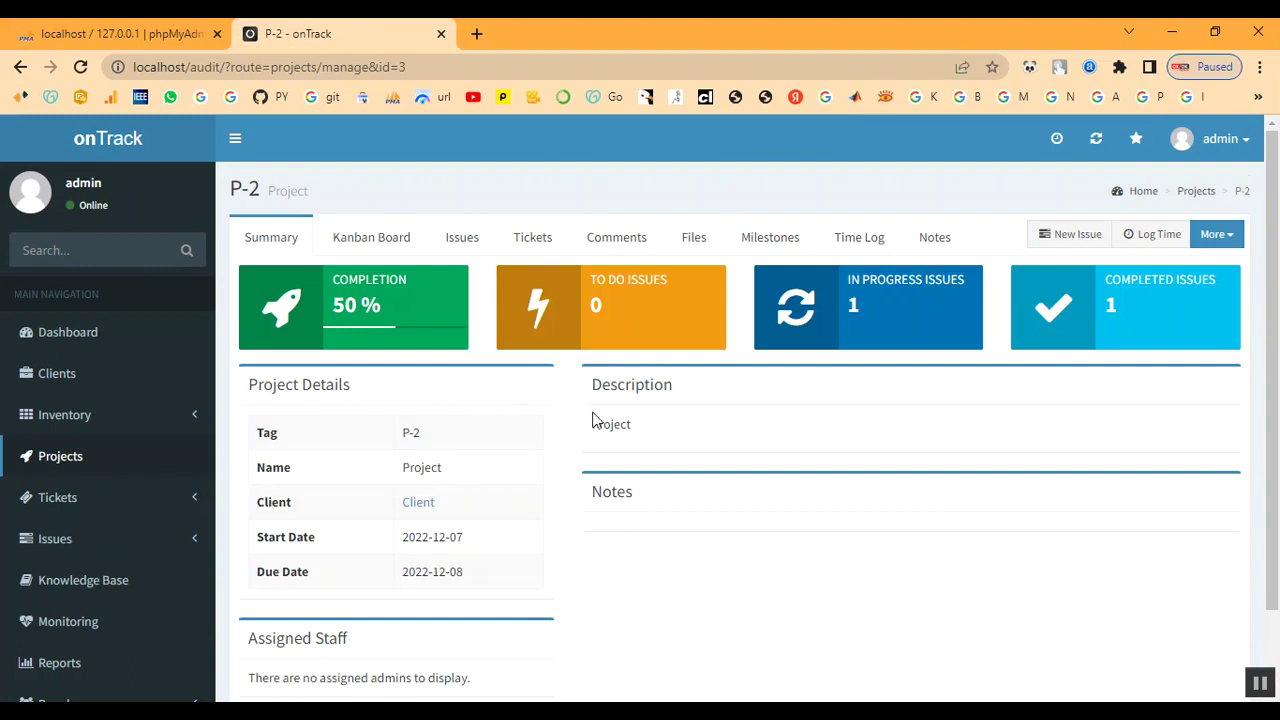
{"action": "scroll", "coordinate": [596, 420], "scroll_direction": "down", "scroll_amount": 1}
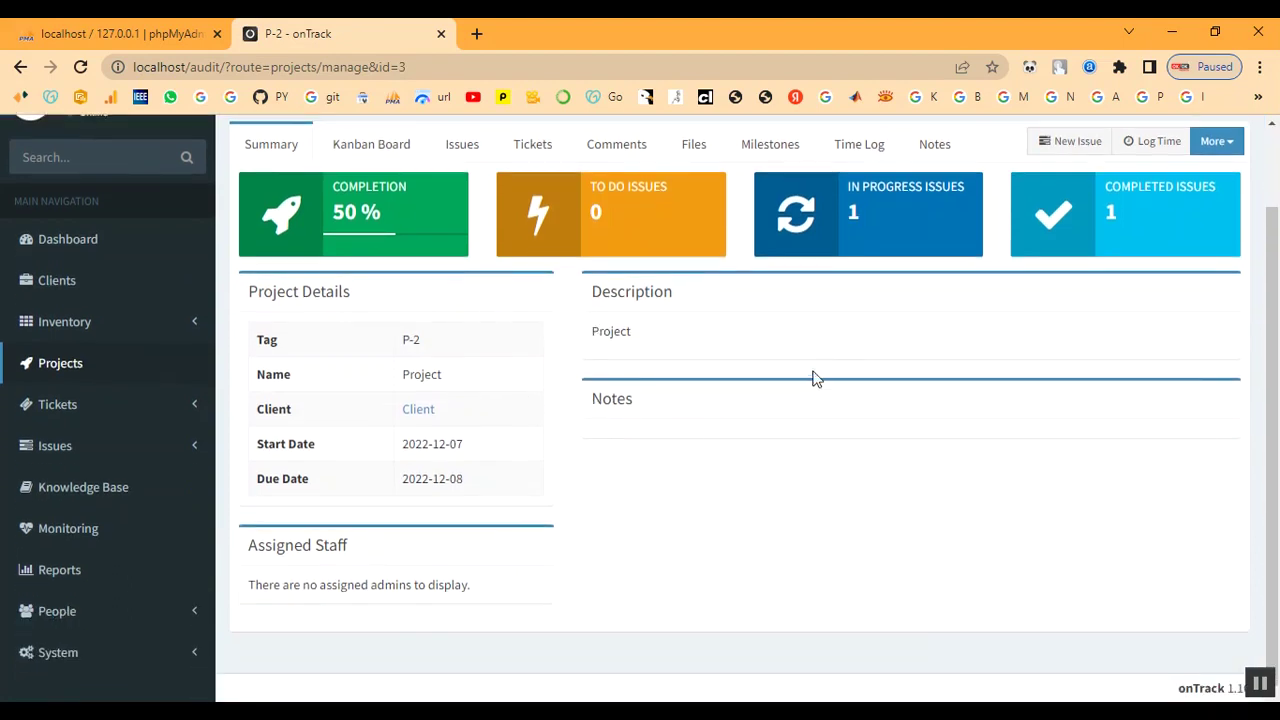
{"action": "left_click_drag", "start_coordinate": [848, 215], "coordinate": [866, 217]}
Step: View P-2's linked tickets, then list the tickets awaiting reply
{"action": "left_click", "coordinate": [526, 148]}
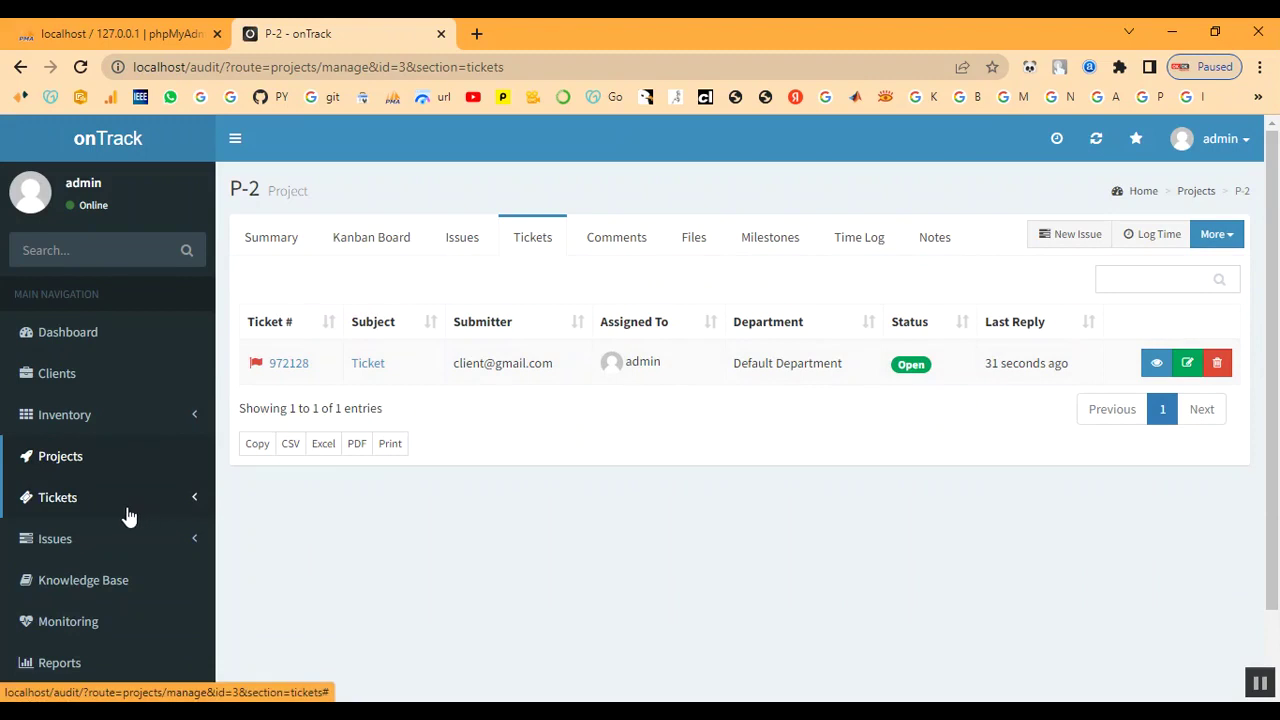
{"action": "scroll", "coordinate": [100, 493], "scroll_direction": "down", "scroll_amount": 1}
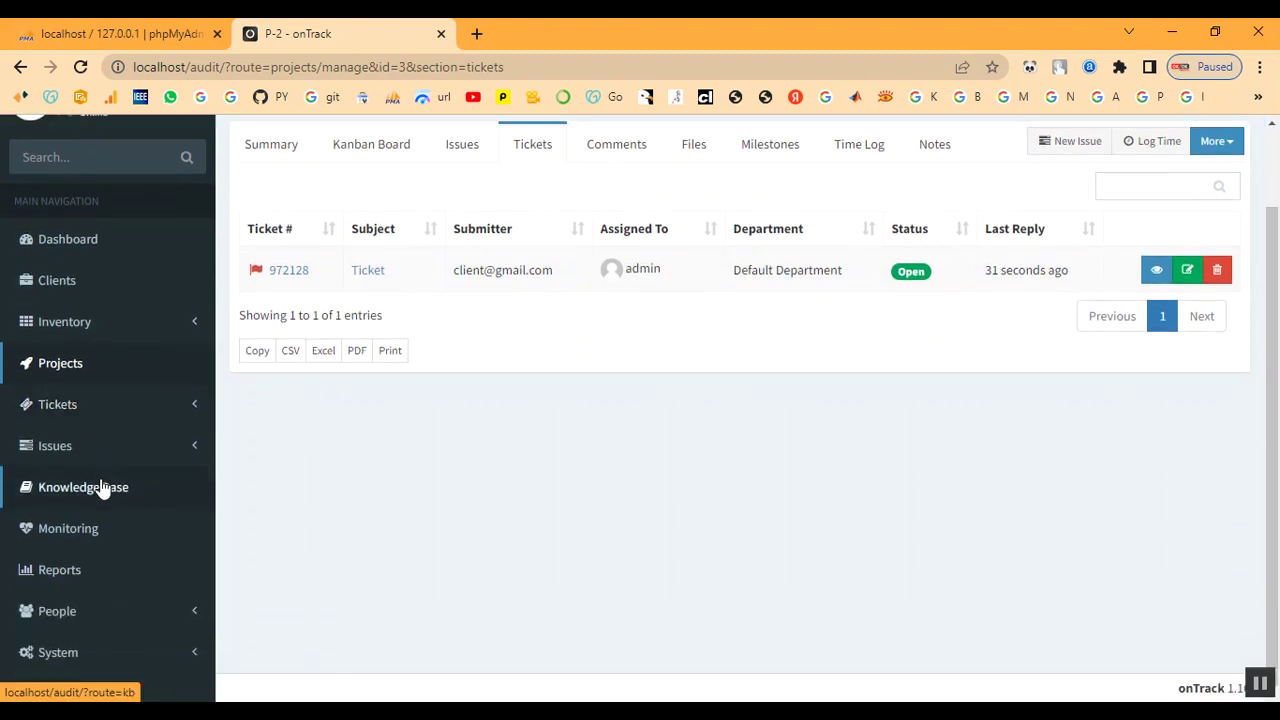
{"action": "left_click", "coordinate": [58, 410]}
{"action": "left_click", "coordinate": [60, 446]}
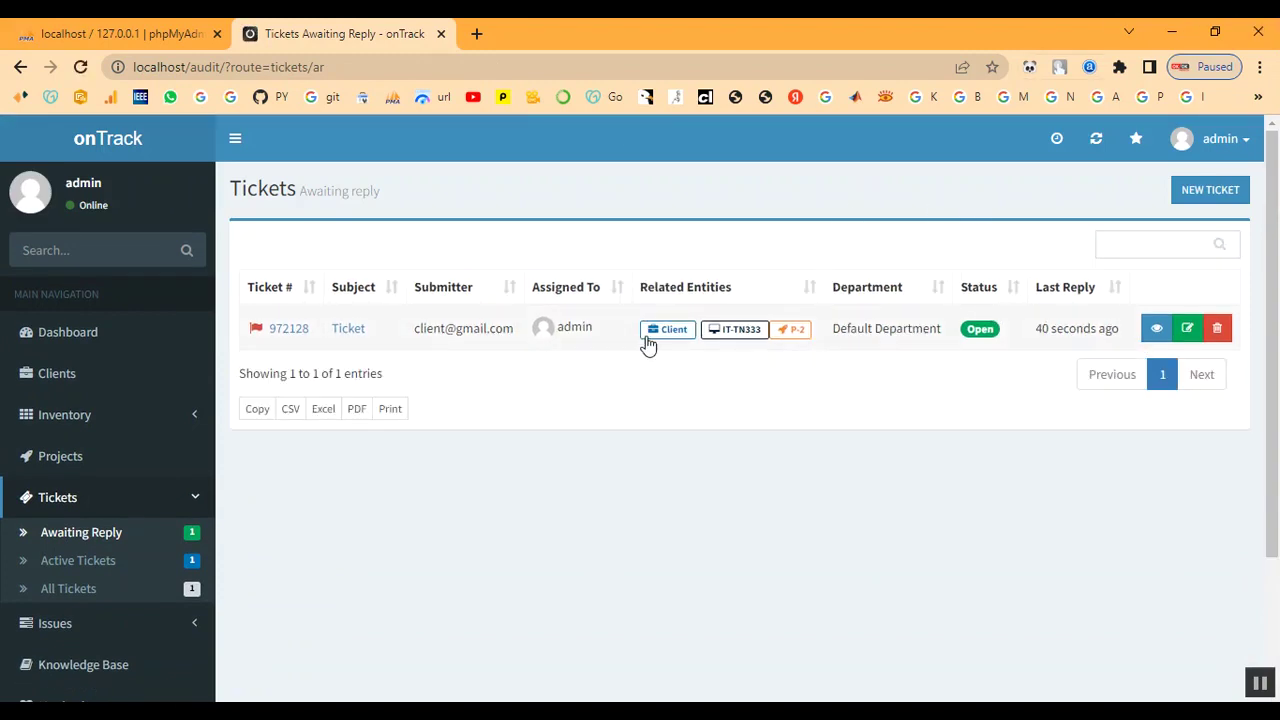
Step: Reply to ticket #972128 with bg2.jpg attached and the status kept as Answered
{"action": "left_click", "coordinate": [341, 337]}
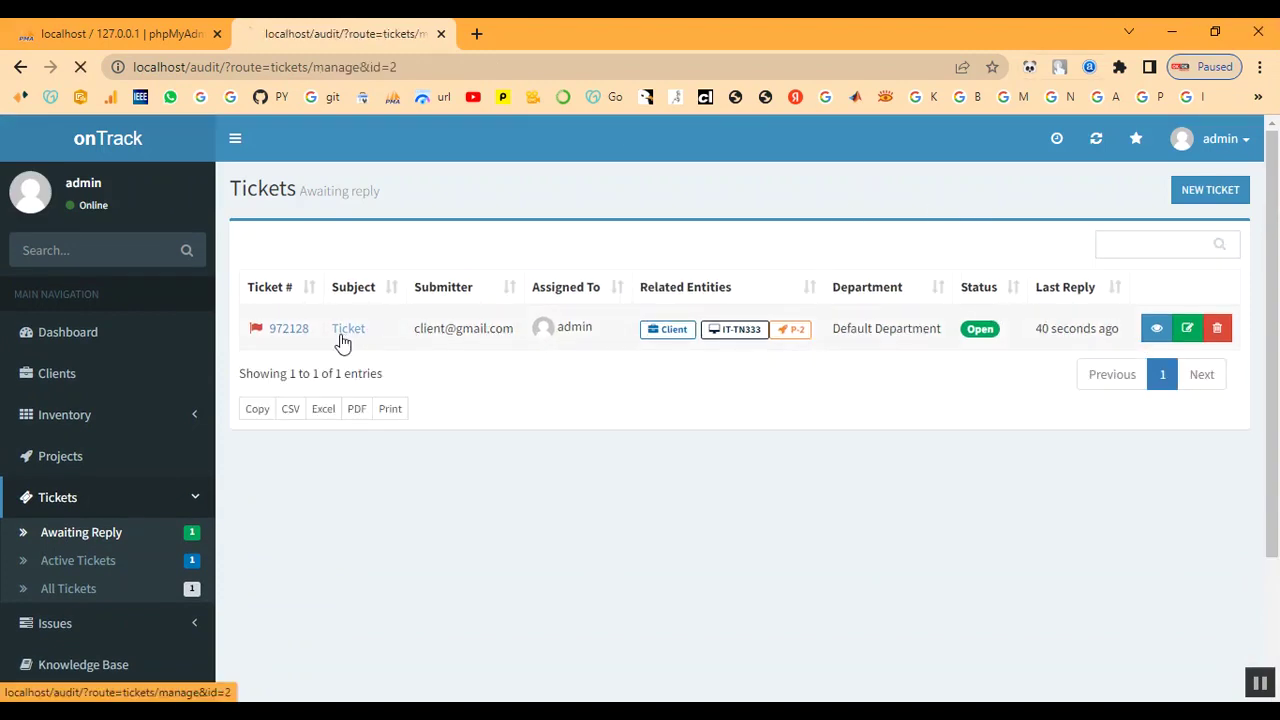
{"action": "scroll", "coordinate": [447, 403], "scroll_direction": "down", "scroll_amount": 2}
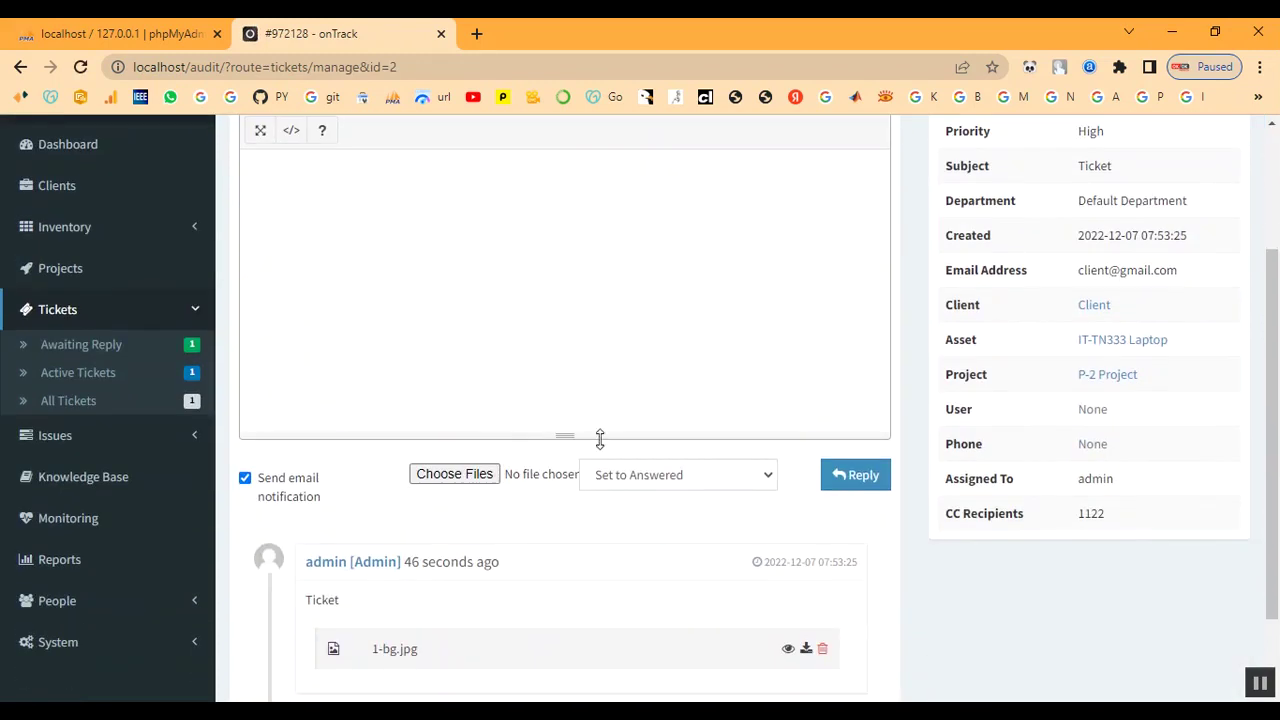
{"action": "left_click", "coordinate": [656, 475]}
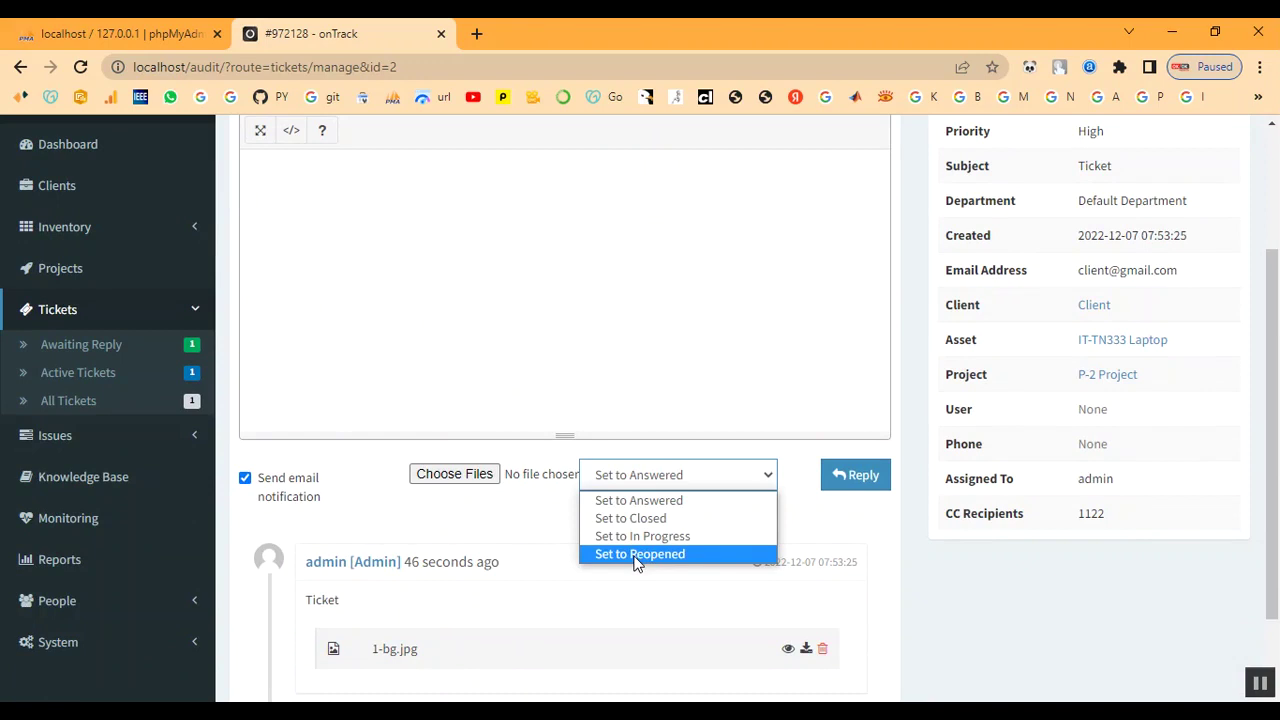
{"action": "left_click", "coordinate": [634, 502]}
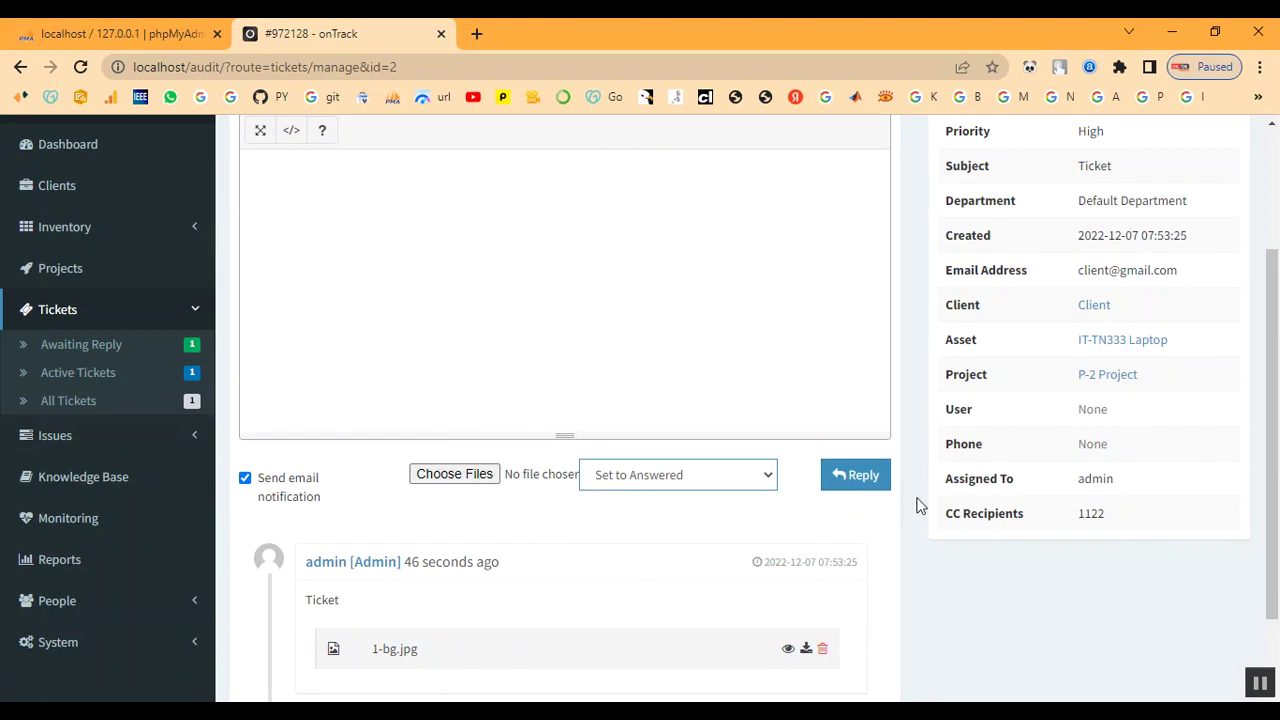
{"action": "left_click", "coordinate": [460, 474]}
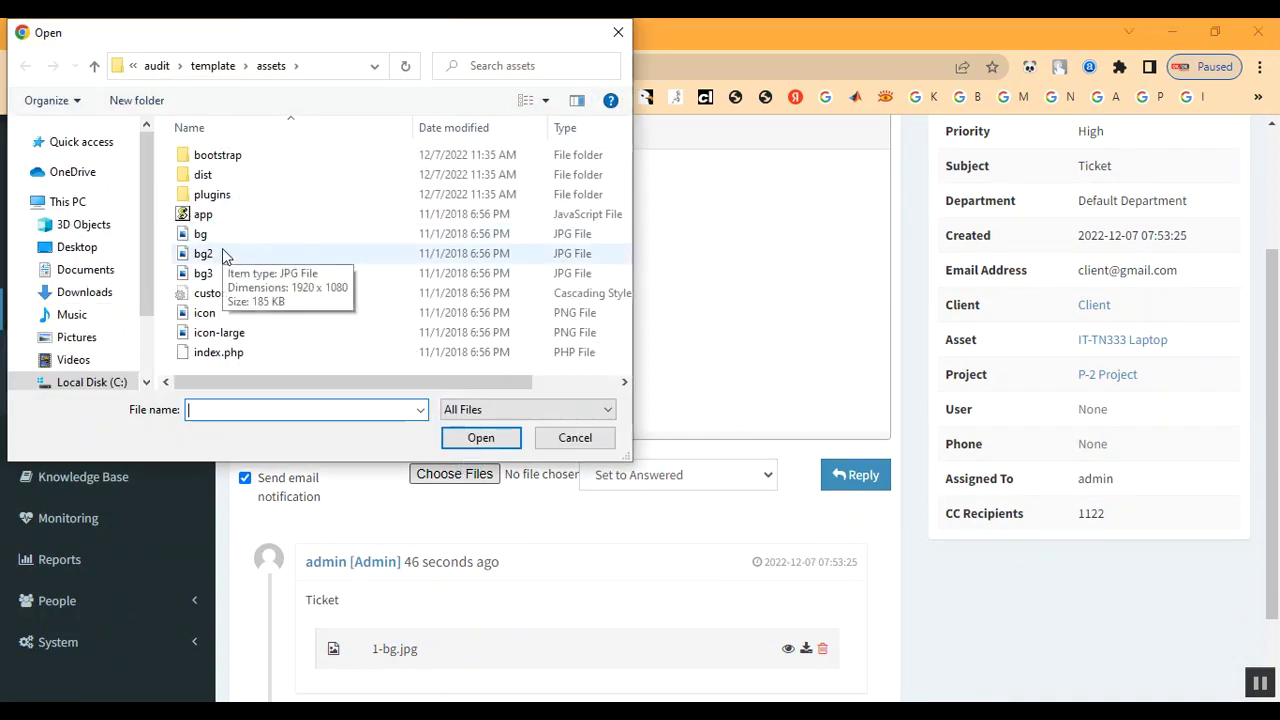
{"action": "double_click", "coordinate": [204, 253]}
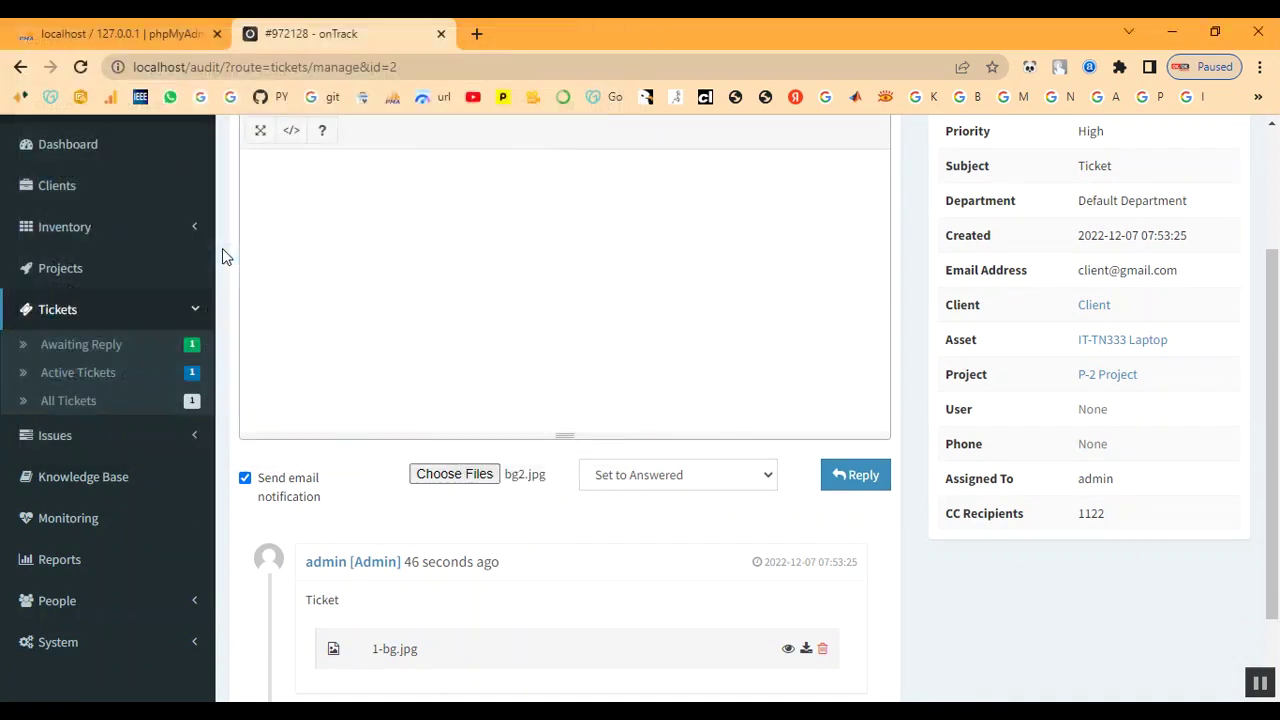
{"action": "left_click", "coordinate": [850, 478]}
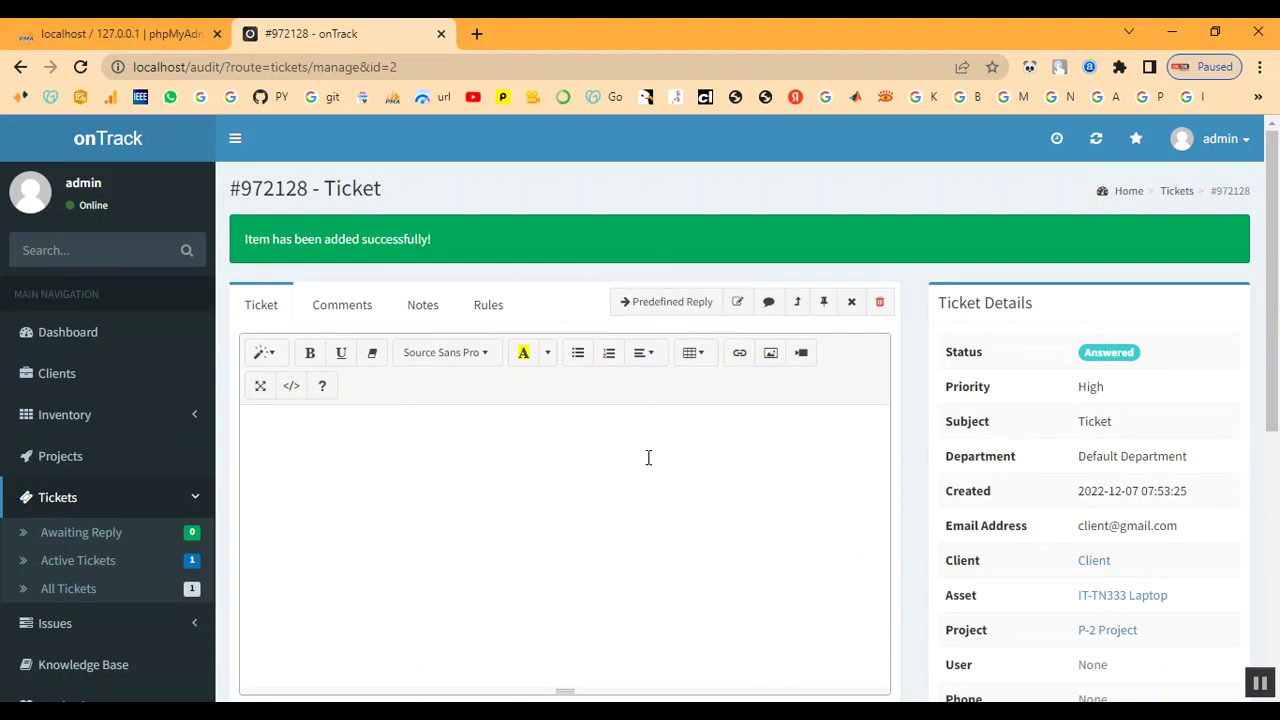
Step: Go back to project P-2's summary from the projects list
{"action": "scroll", "coordinate": [646, 471], "scroll_direction": "down", "scroll_amount": 4}
{"action": "scroll", "coordinate": [648, 478], "scroll_direction": "up", "scroll_amount": 3}
{"action": "scroll", "coordinate": [648, 472], "scroll_direction": "up", "scroll_amount": 1}
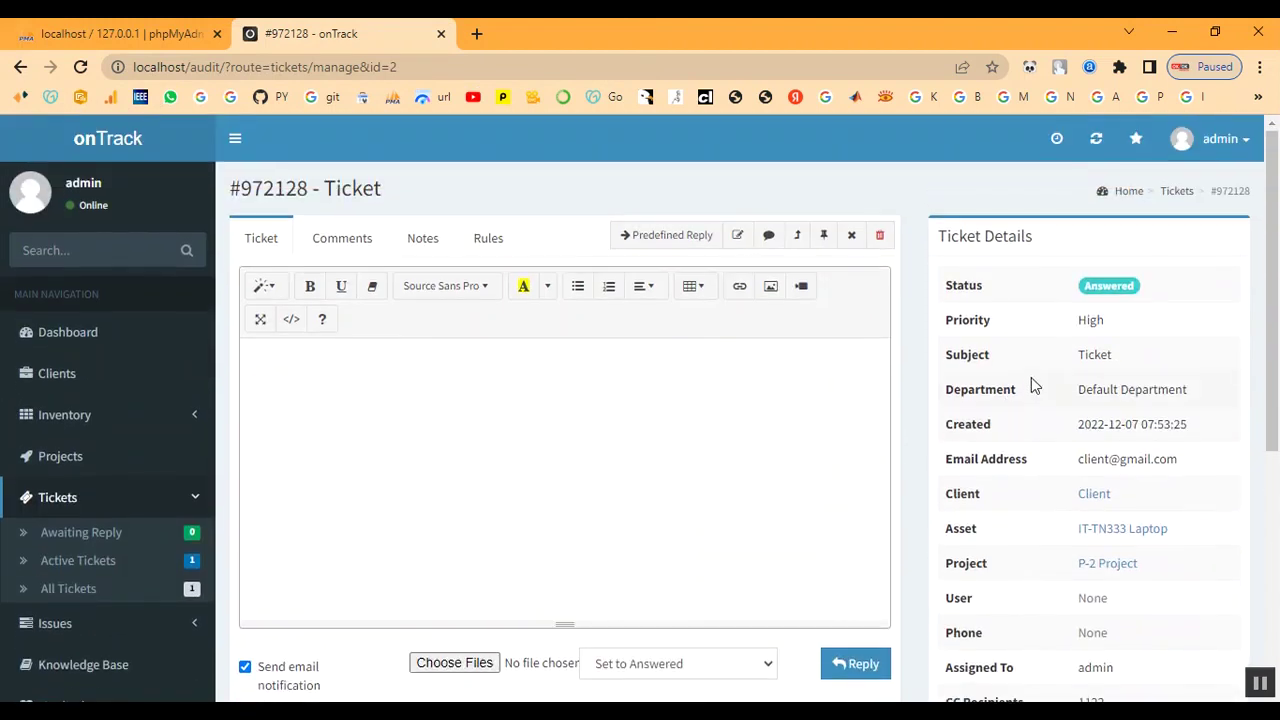
{"action": "scroll", "coordinate": [660, 474], "scroll_direction": "down", "scroll_amount": 4}
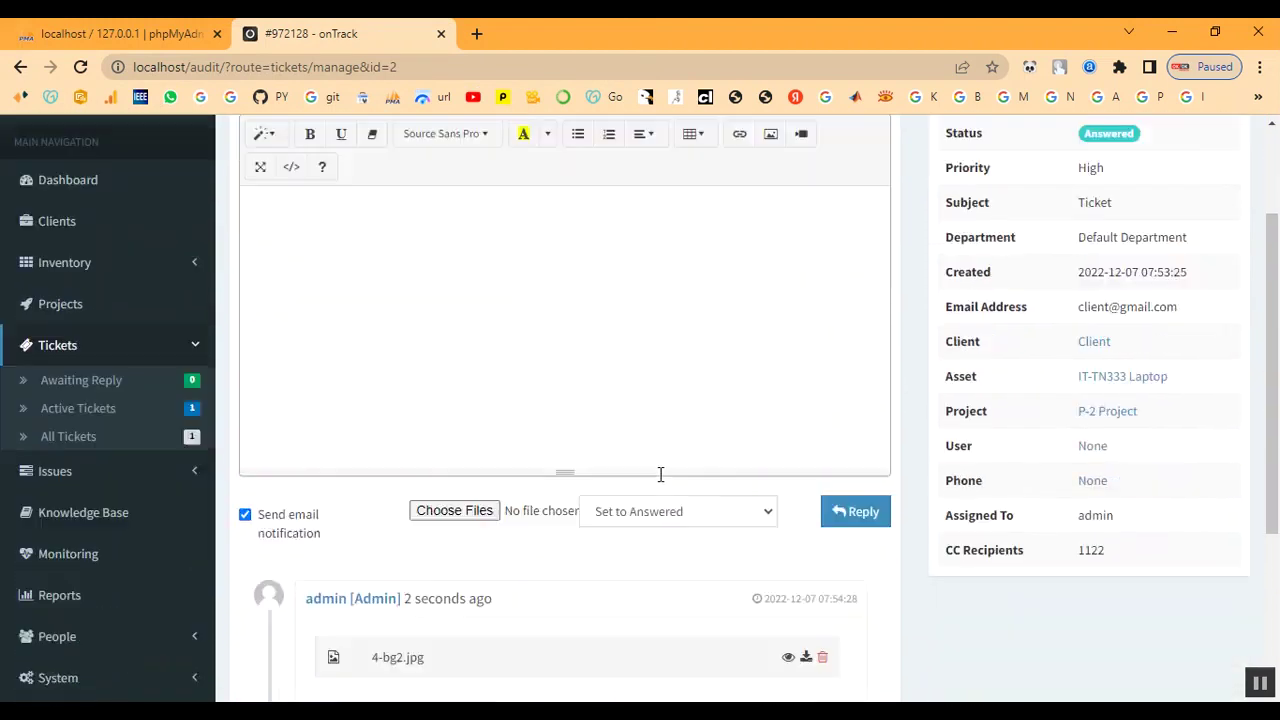
{"action": "scroll", "coordinate": [660, 474], "scroll_direction": "up", "scroll_amount": 3}
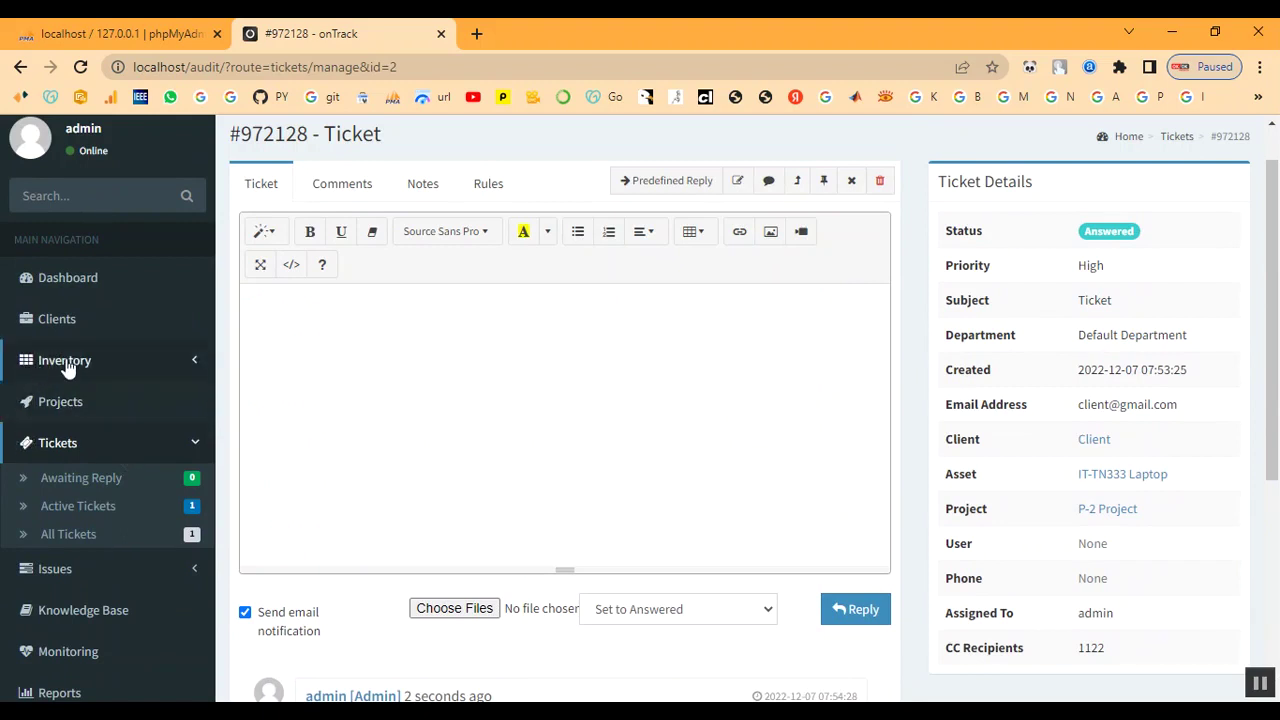
{"action": "left_click", "coordinate": [60, 404]}
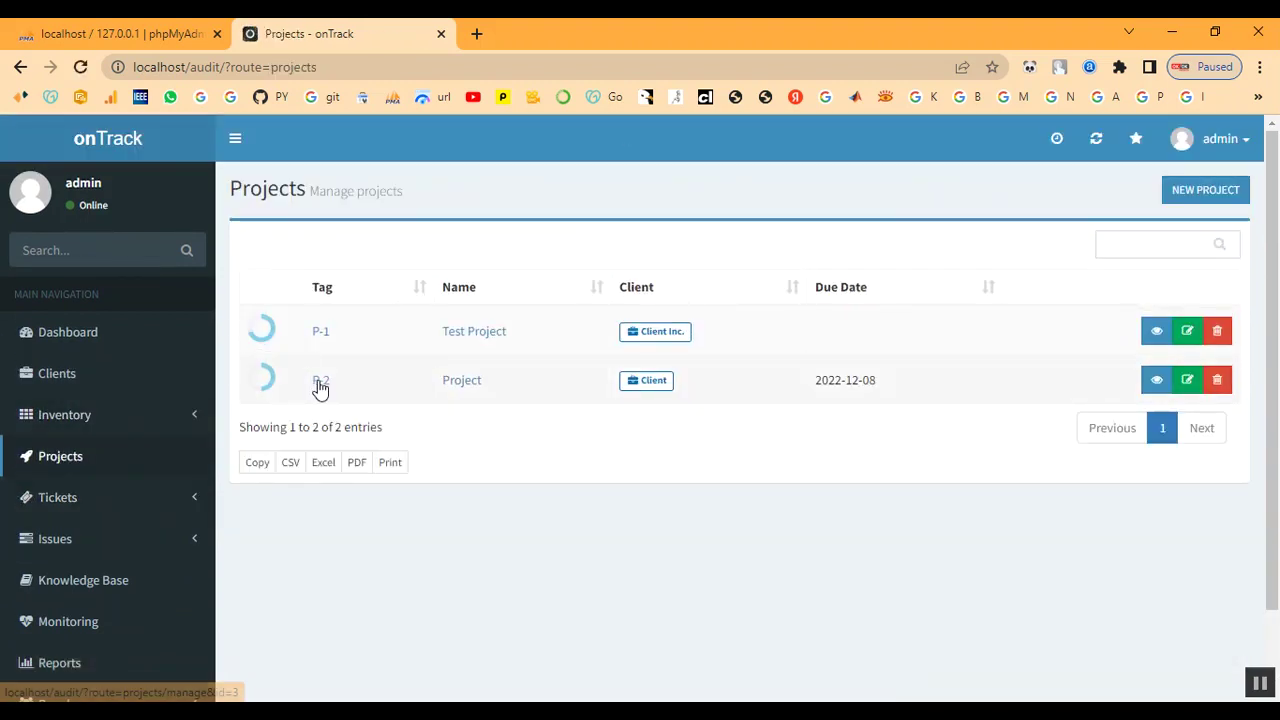
{"action": "left_click", "coordinate": [320, 384]}
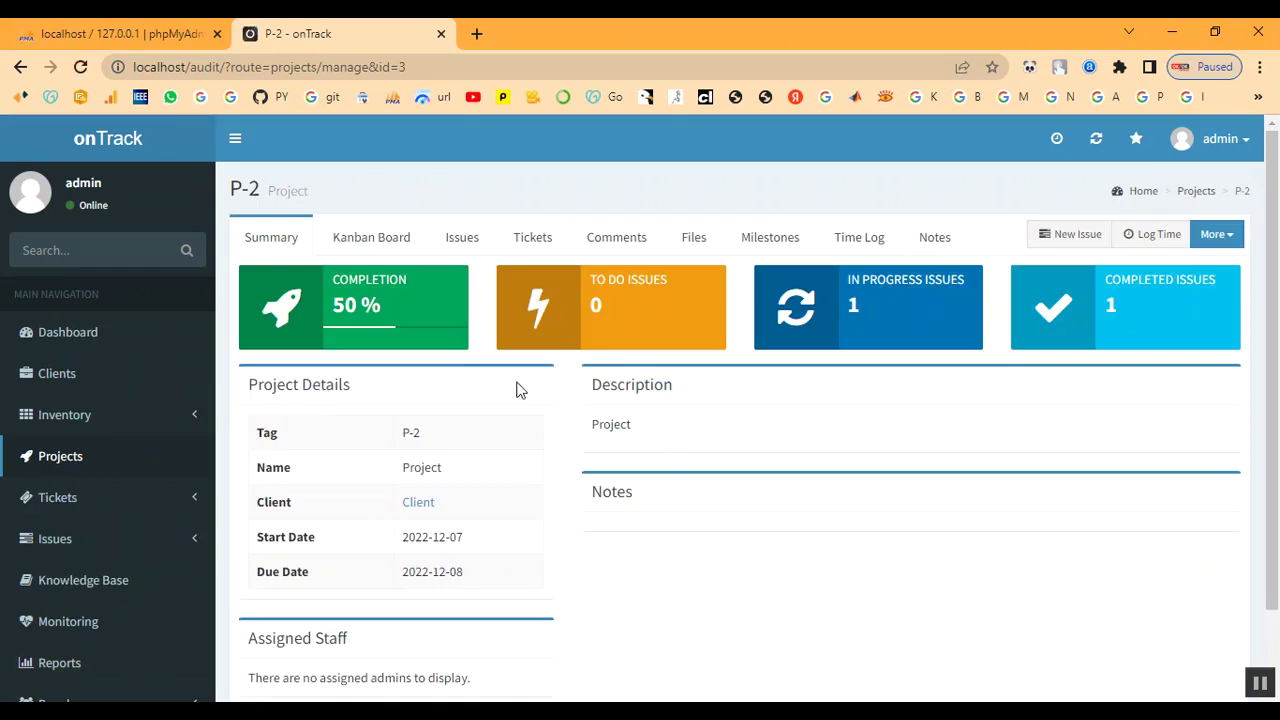
Step: List the active support tickets, where 972128 shows as Answered
{"action": "scroll", "coordinate": [846, 426], "scroll_direction": "down", "scroll_amount": 1}
{"action": "scroll", "coordinate": [846, 426], "scroll_direction": "up", "scroll_amount": 1}
{"action": "scroll", "coordinate": [133, 523], "scroll_direction": "down", "scroll_amount": 1}
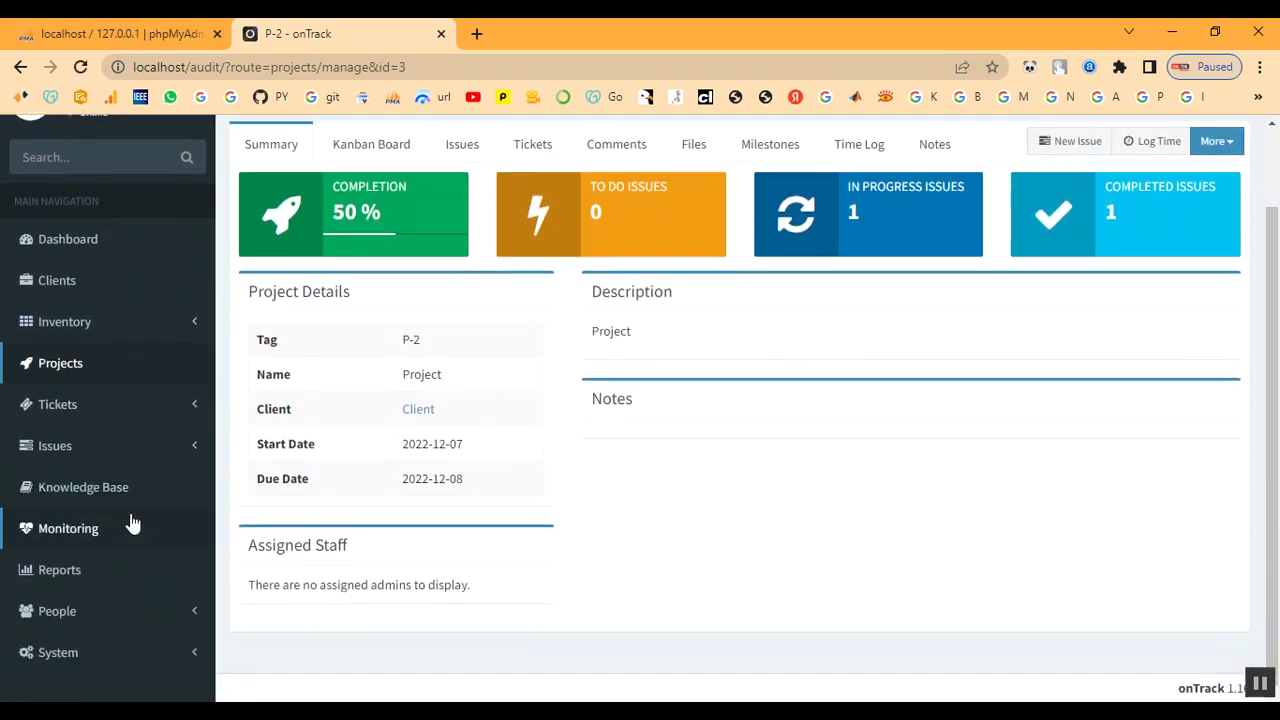
{"action": "left_click", "coordinate": [52, 412]}
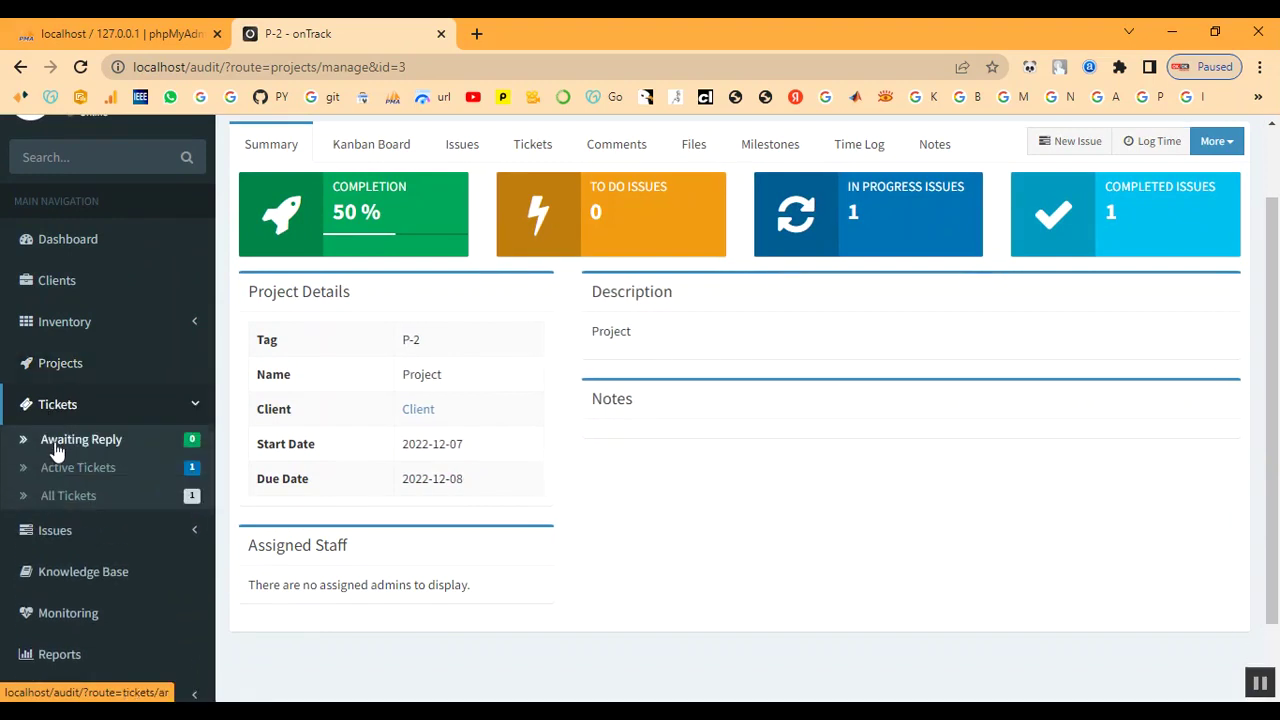
{"action": "left_click", "coordinate": [58, 472]}
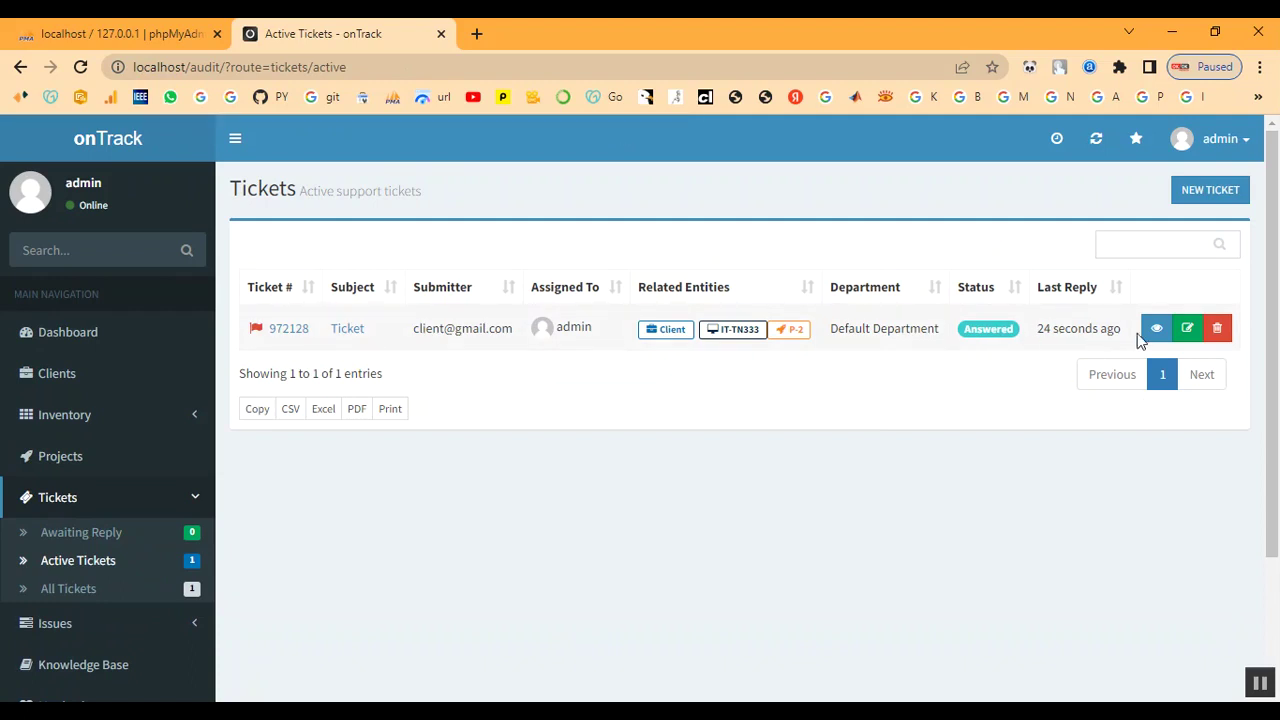
Step: Change ticket 972128's status to Closed in the Edit Ticket form and save
{"action": "left_click", "coordinate": [1188, 329]}
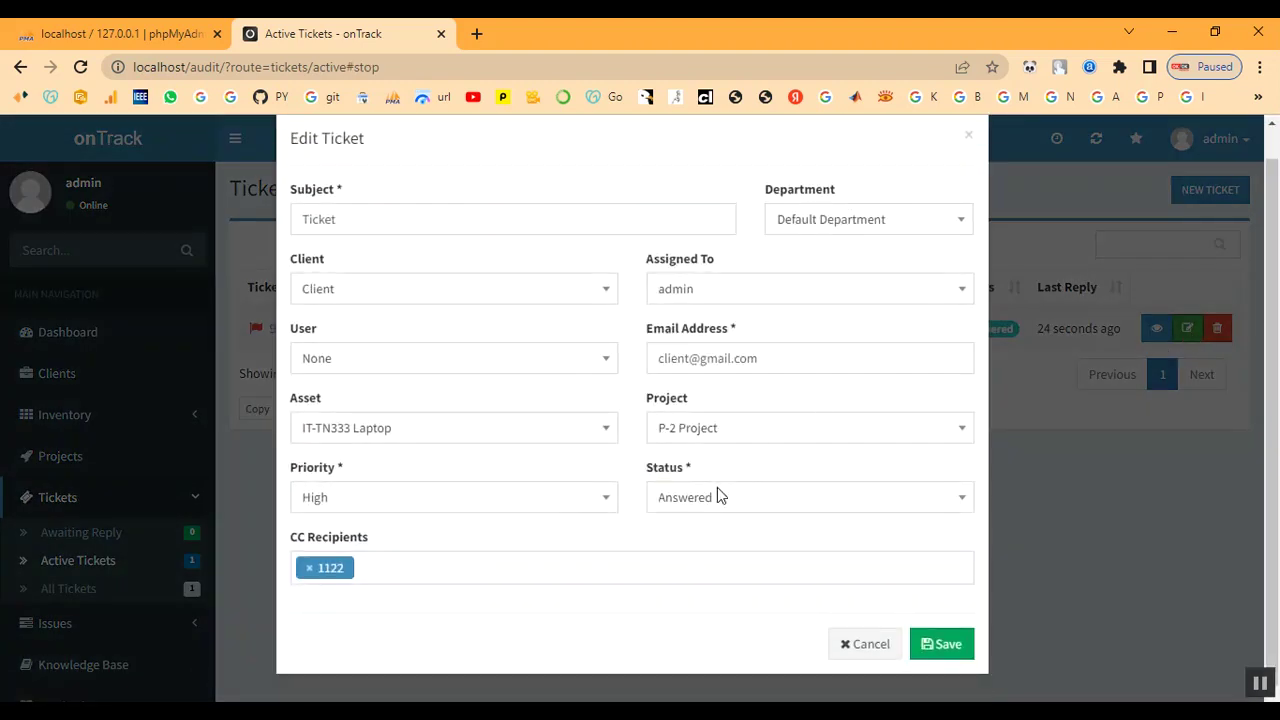
{"action": "left_click", "coordinate": [717, 497]}
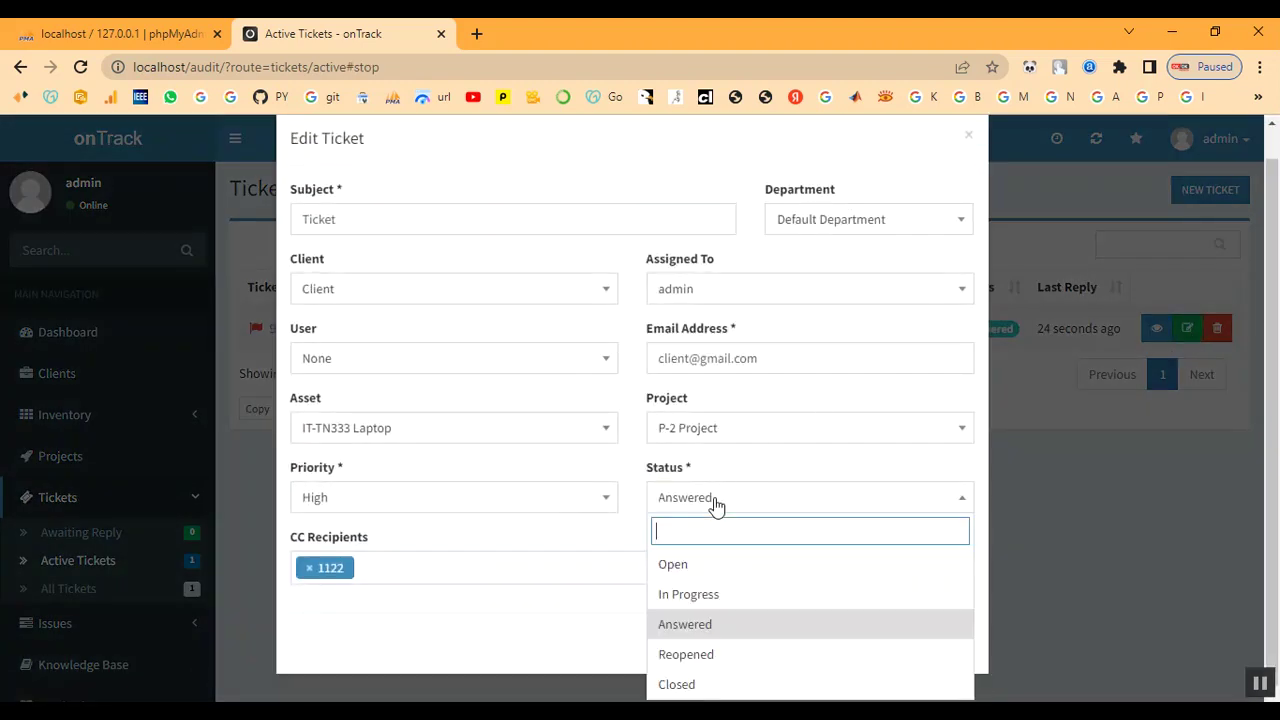
{"action": "left_click", "coordinate": [702, 685]}
{"action": "scroll", "coordinate": [470, 540], "scroll_direction": "up", "scroll_amount": 1}
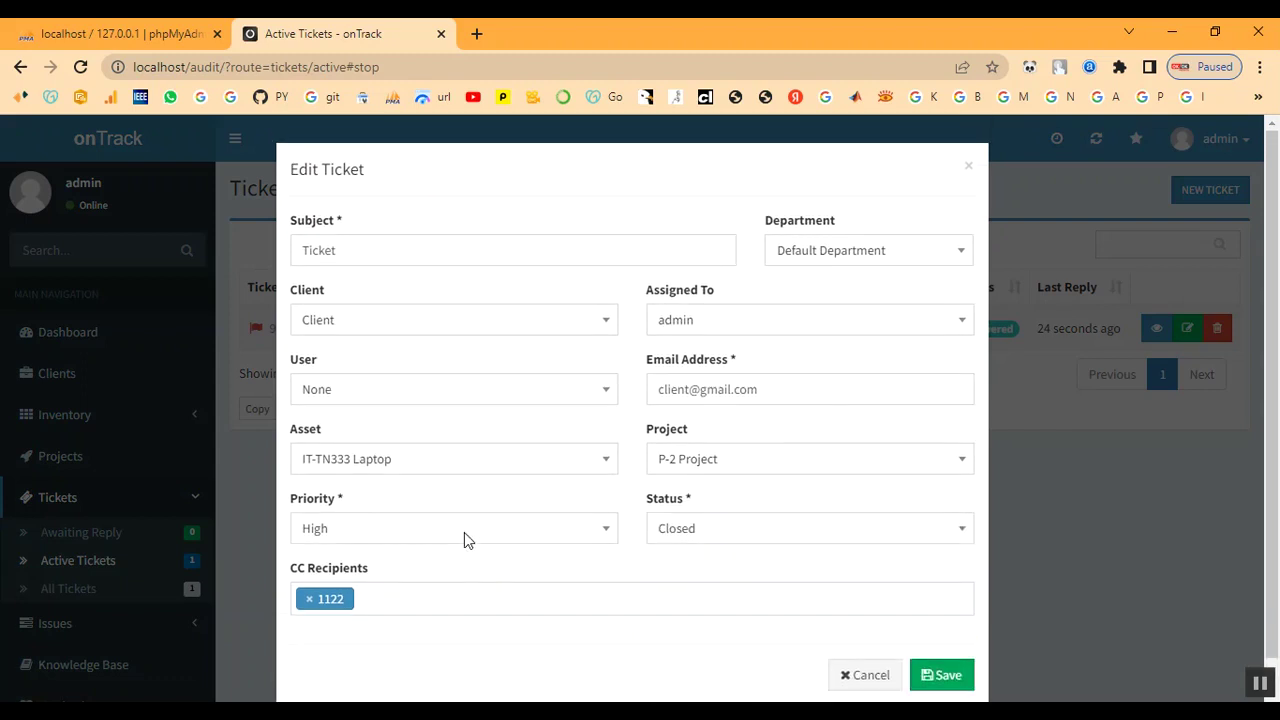
{"action": "scroll", "coordinate": [898, 590], "scroll_direction": "down", "scroll_amount": 1}
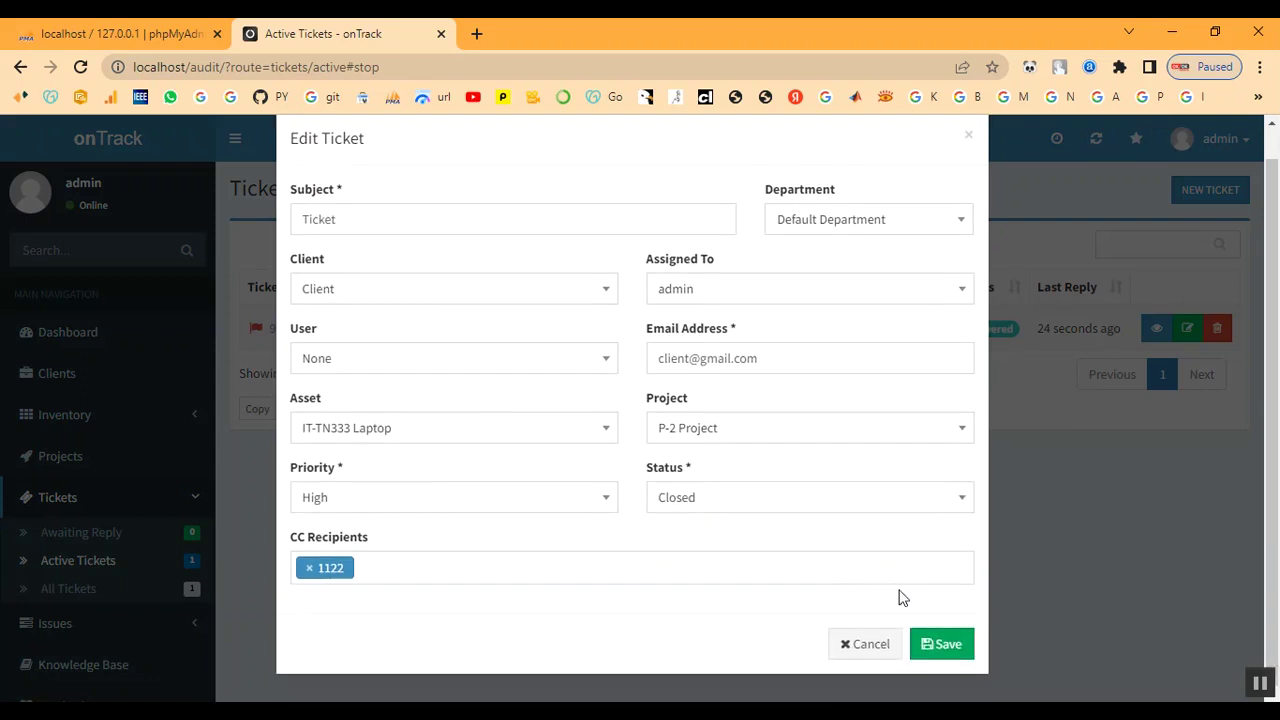
{"action": "left_click", "coordinate": [935, 646]}
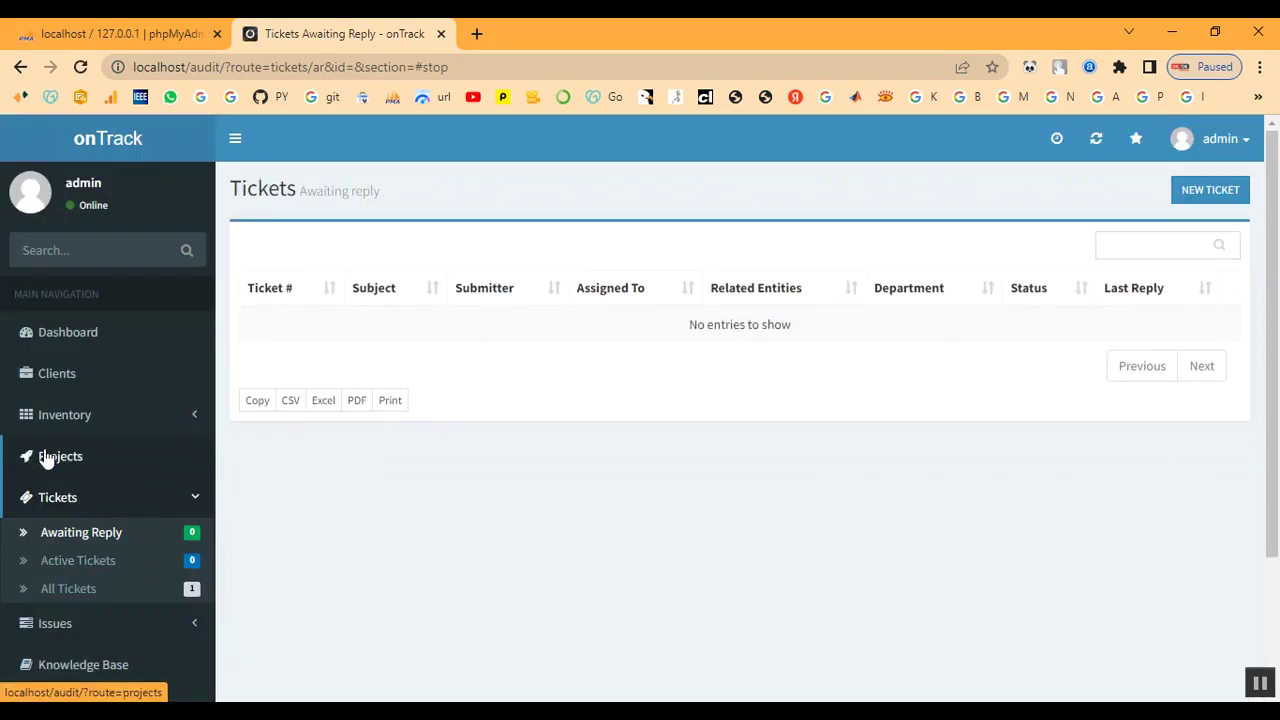
Step: Browse project P-2 and its client's page
{"action": "left_click", "coordinate": [46, 456]}
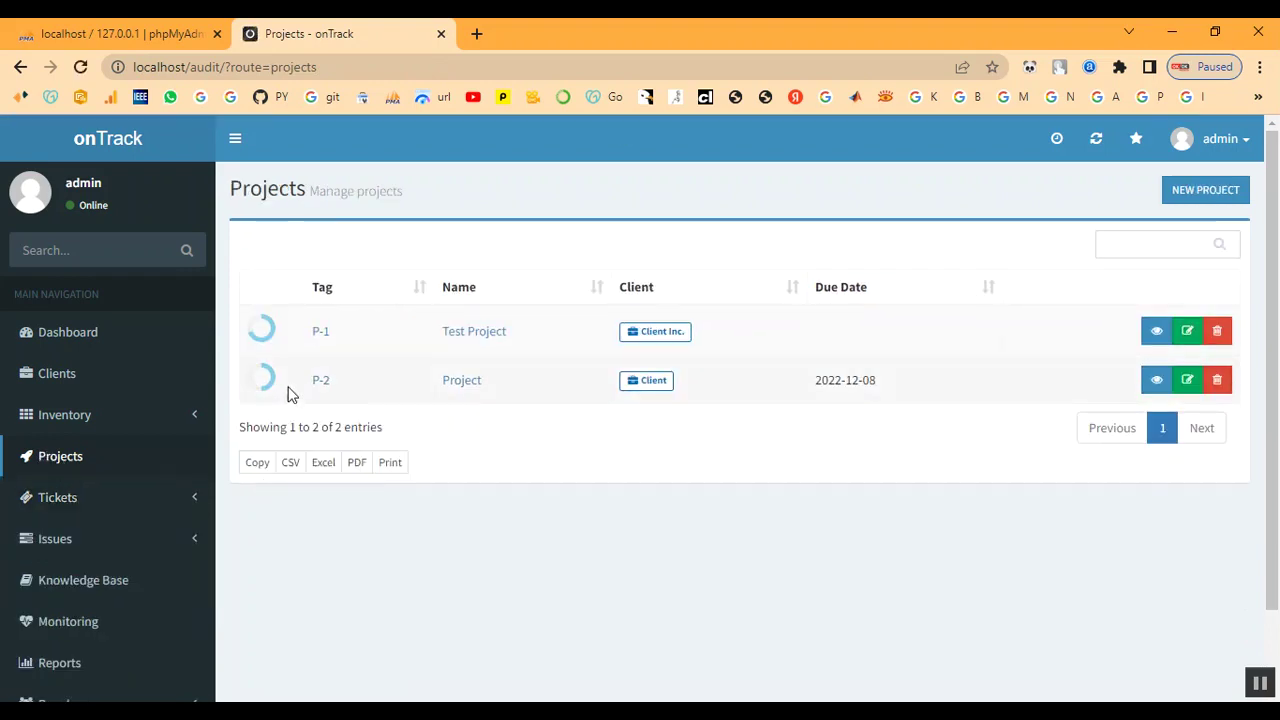
{"action": "left_click", "coordinate": [318, 383]}
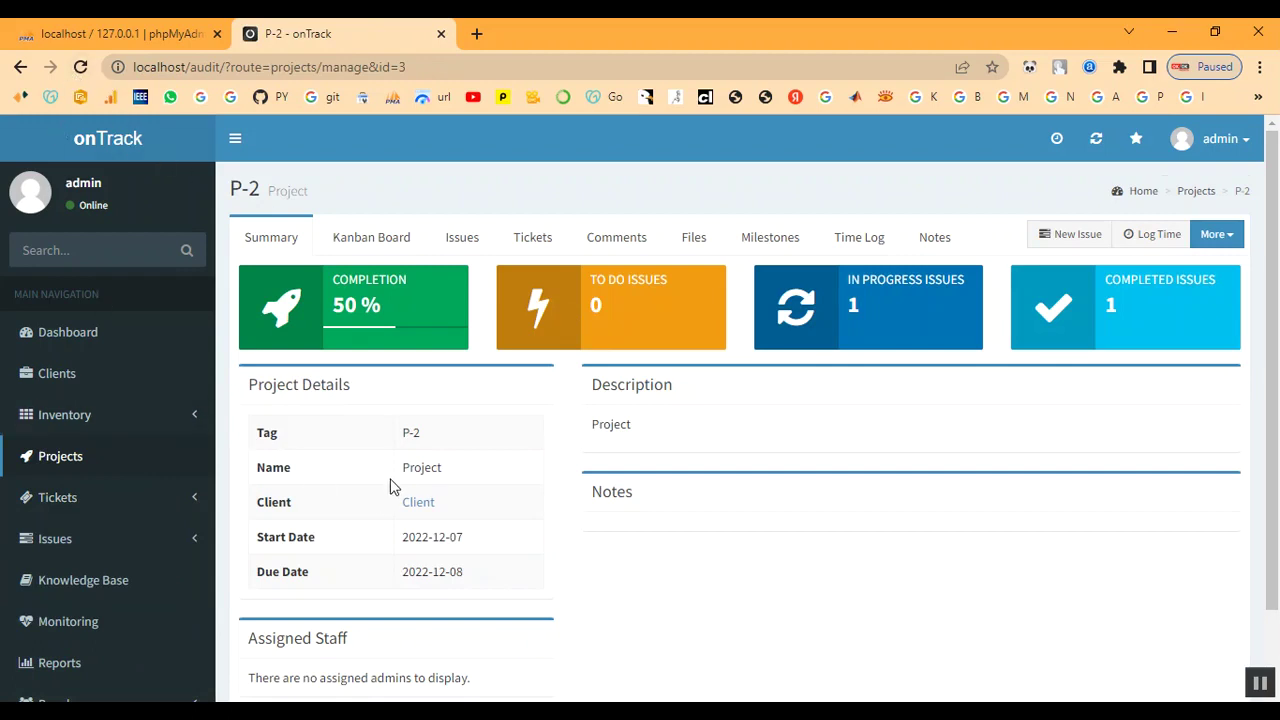
{"action": "scroll", "coordinate": [390, 486], "scroll_direction": "down", "scroll_amount": 1}
{"action": "left_click", "coordinate": [420, 414]}
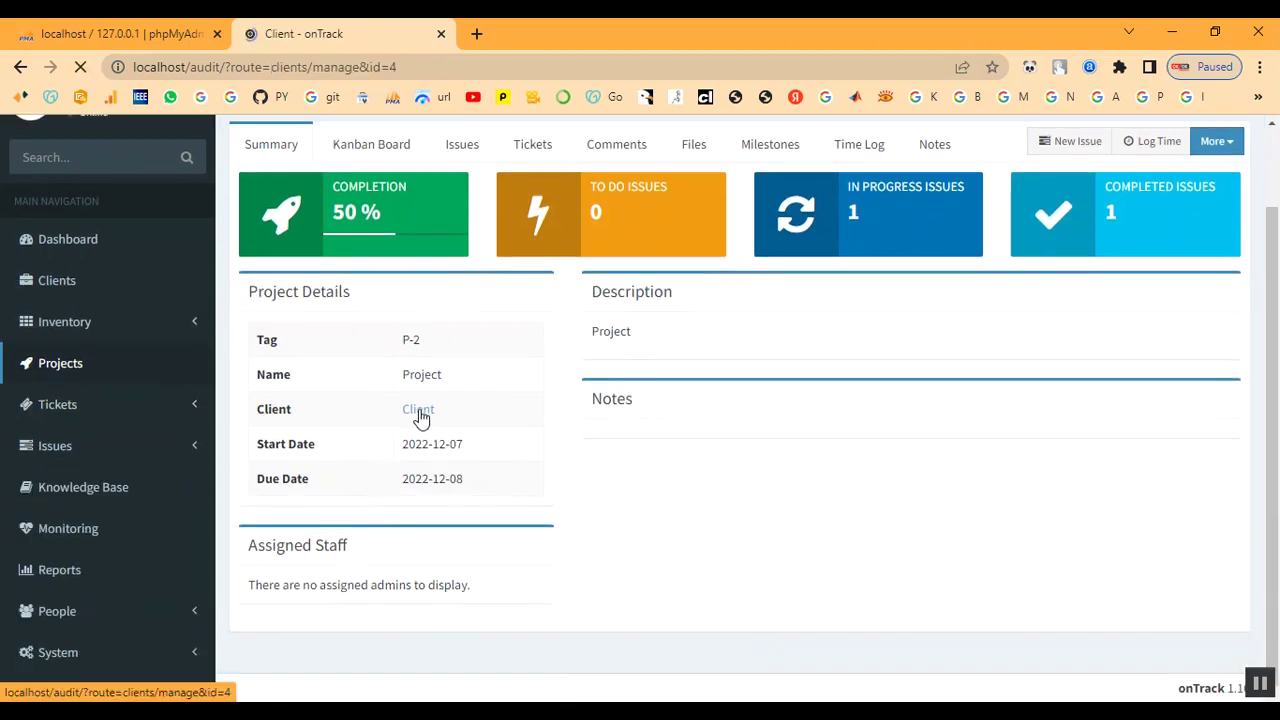
{"action": "scroll", "coordinate": [554, 515], "scroll_direction": "down", "scroll_amount": 1}
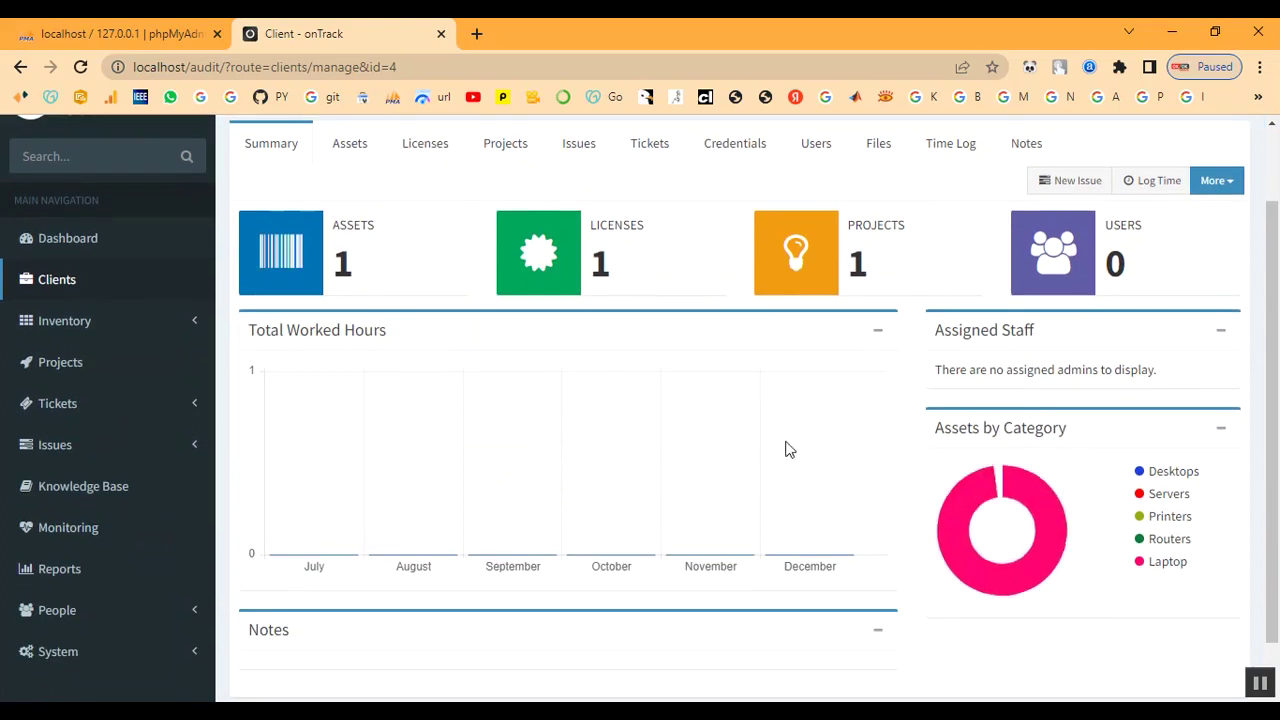
{"action": "left_click_drag", "start_coordinate": [855, 262], "coordinate": [886, 266]}
{"action": "left_click", "coordinate": [890, 266]}
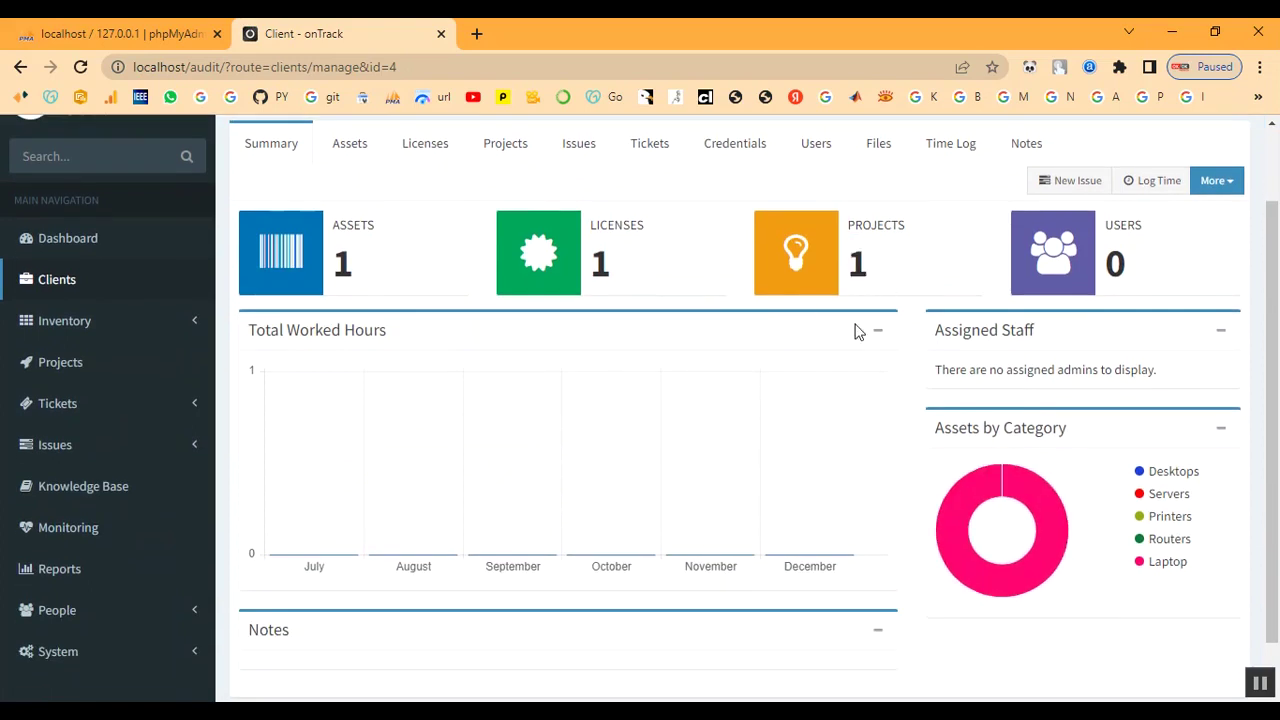
{"action": "scroll", "coordinate": [489, 460], "scroll_direction": "down", "scroll_amount": 1}
{"action": "scroll", "coordinate": [490, 462], "scroll_direction": "up", "scroll_amount": 2}
{"action": "scroll", "coordinate": [20, 545], "scroll_direction": "down", "scroll_amount": 2}
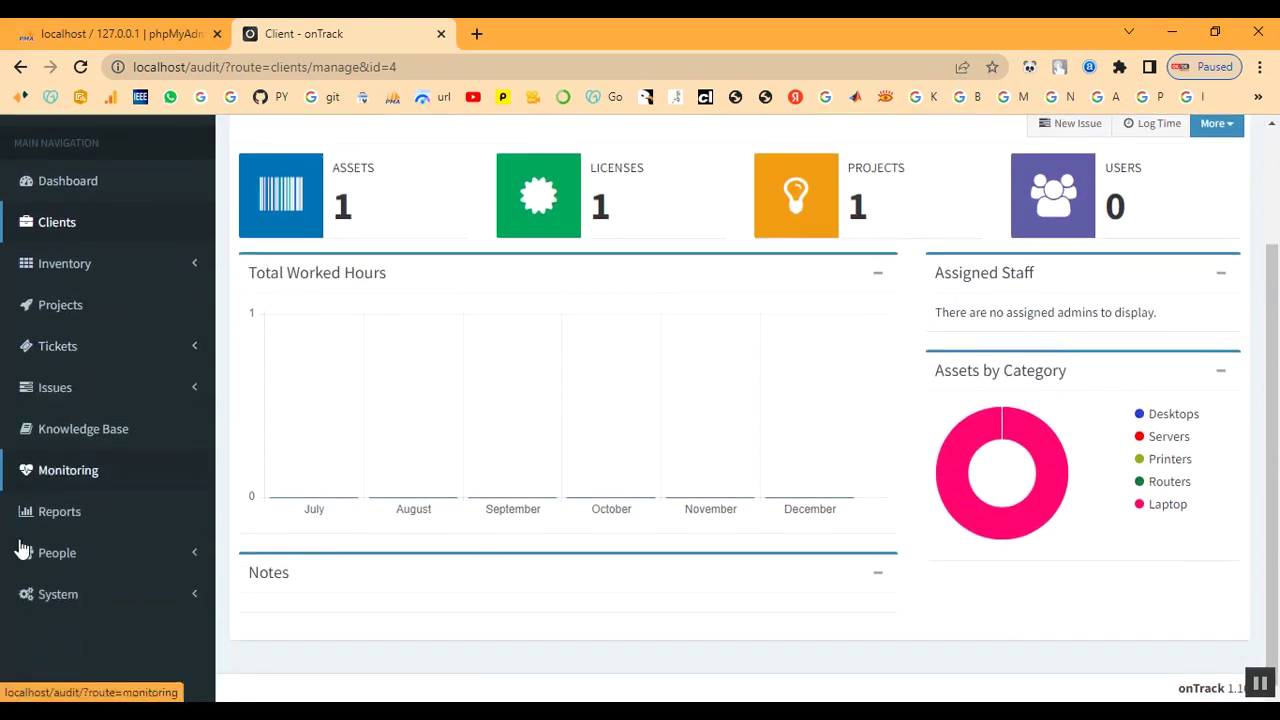
Step: Open ticket #972128 from All Tickets and show its reply status choices
{"action": "left_click", "coordinate": [62, 352]}
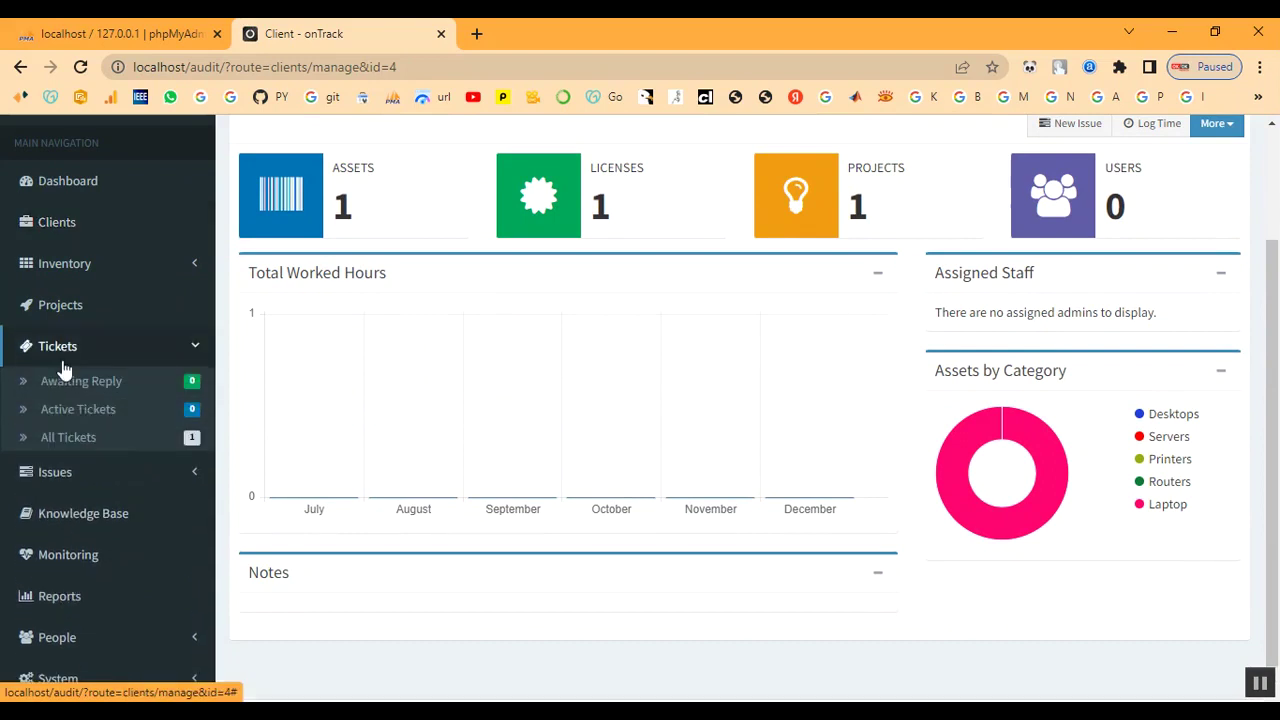
{"action": "left_click", "coordinate": [62, 437]}
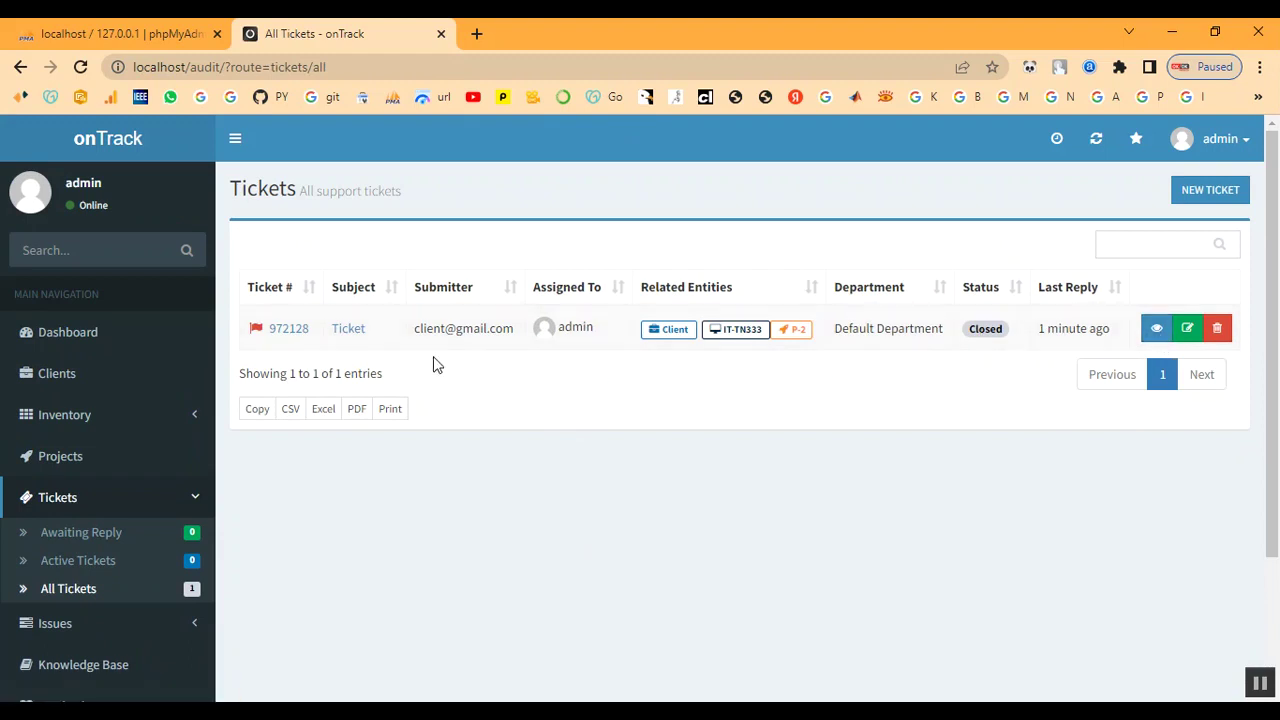
{"action": "left_click", "coordinate": [355, 333]}
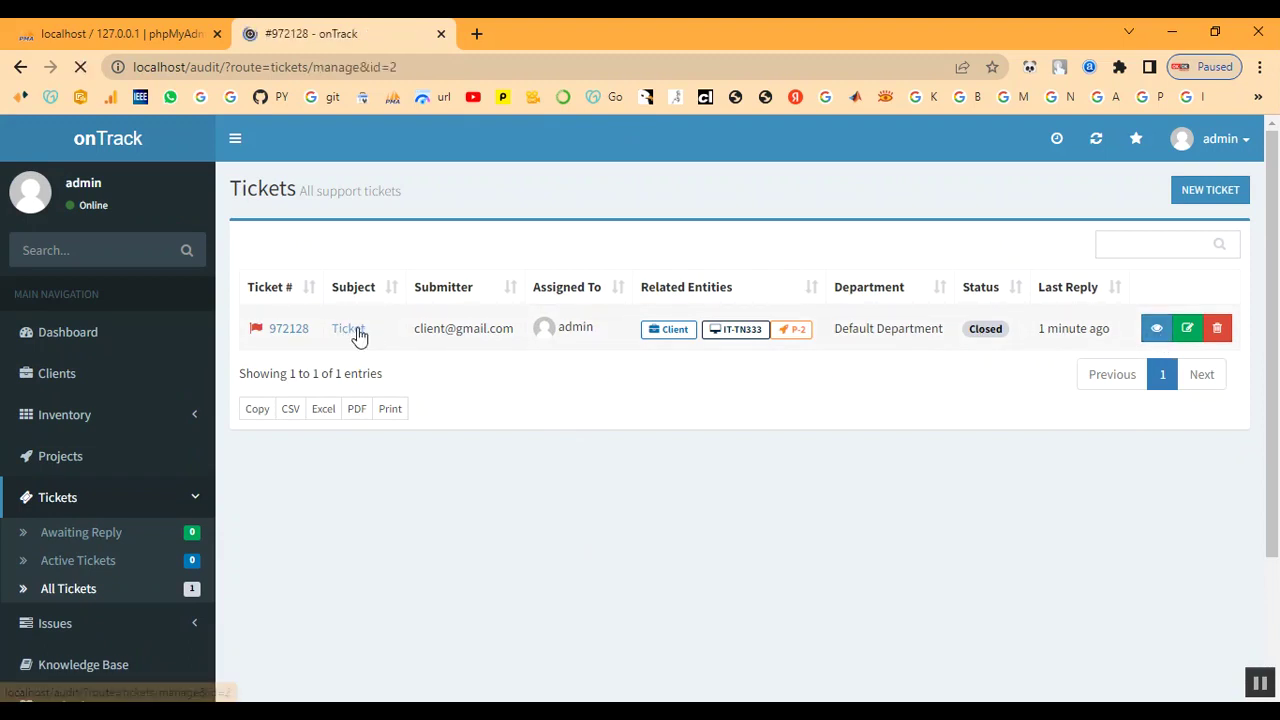
{"action": "scroll", "coordinate": [700, 520], "scroll_direction": "down", "scroll_amount": 2}
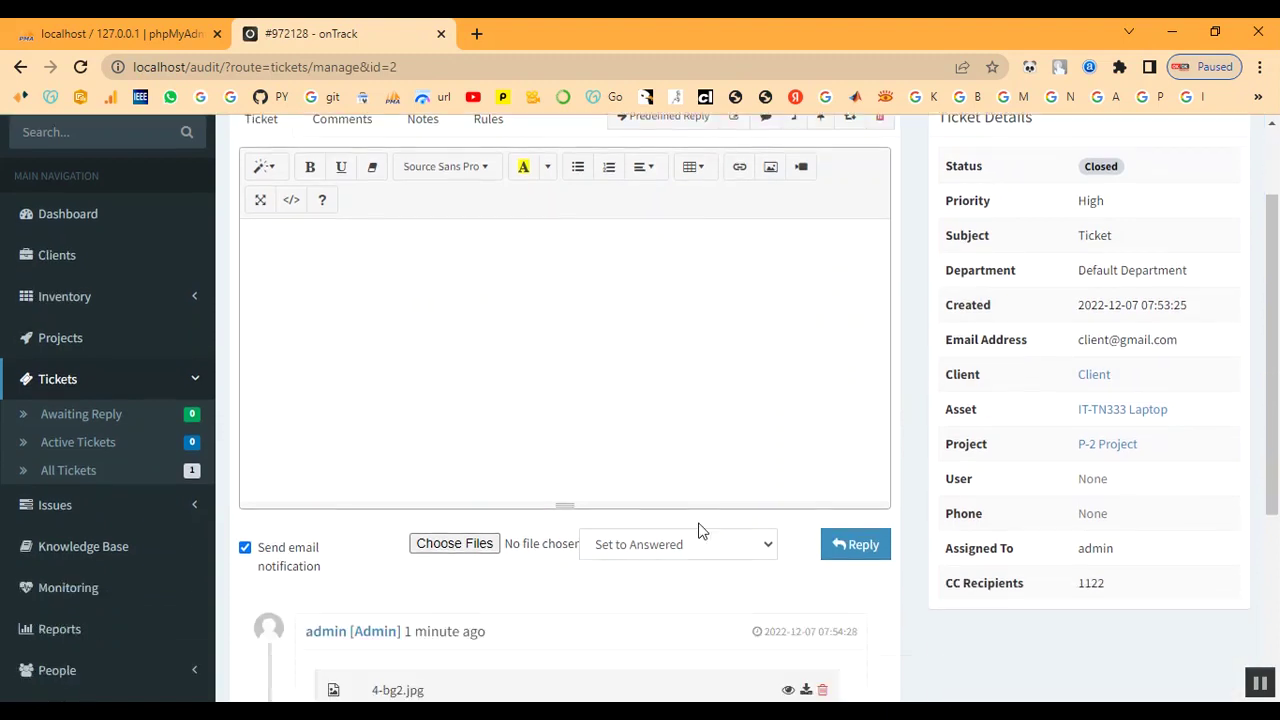
{"action": "left_click", "coordinate": [660, 478]}
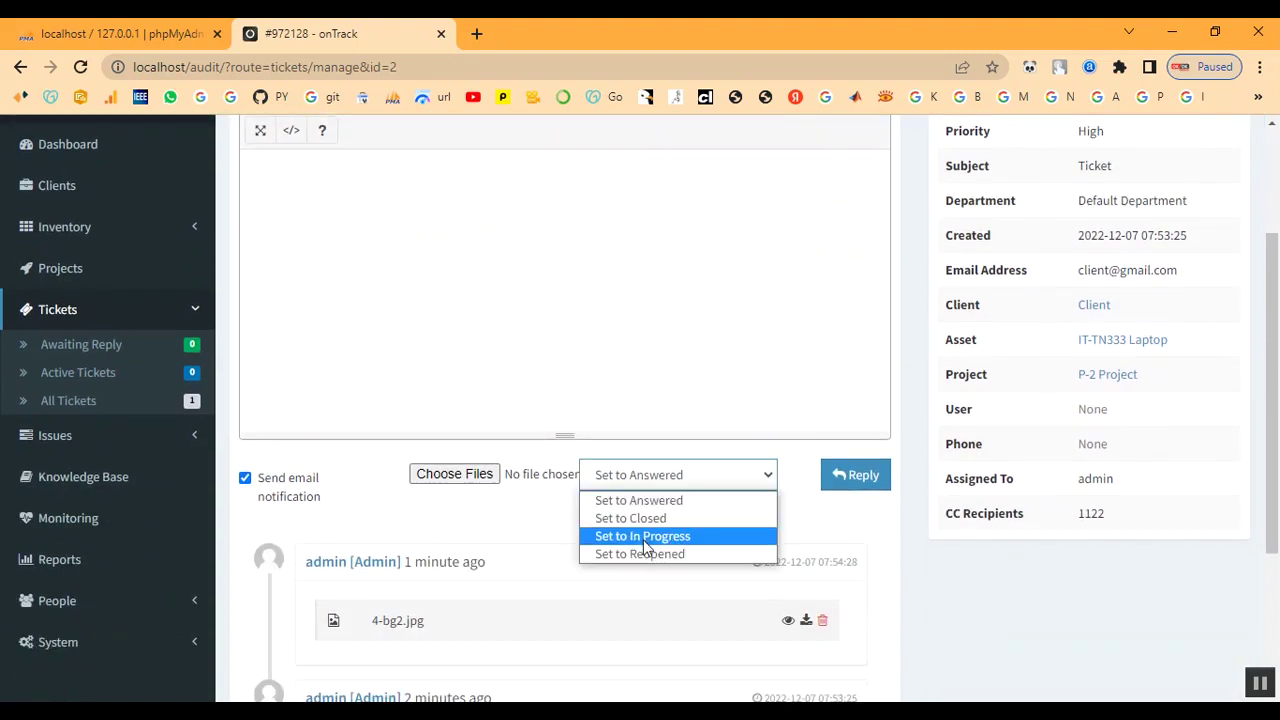
Step: Post a reply on ticket #972128 with the status set to Reopened
{"action": "left_click", "coordinate": [645, 540]}
{"action": "left_click", "coordinate": [672, 484]}
{"action": "left_click", "coordinate": [670, 555]}
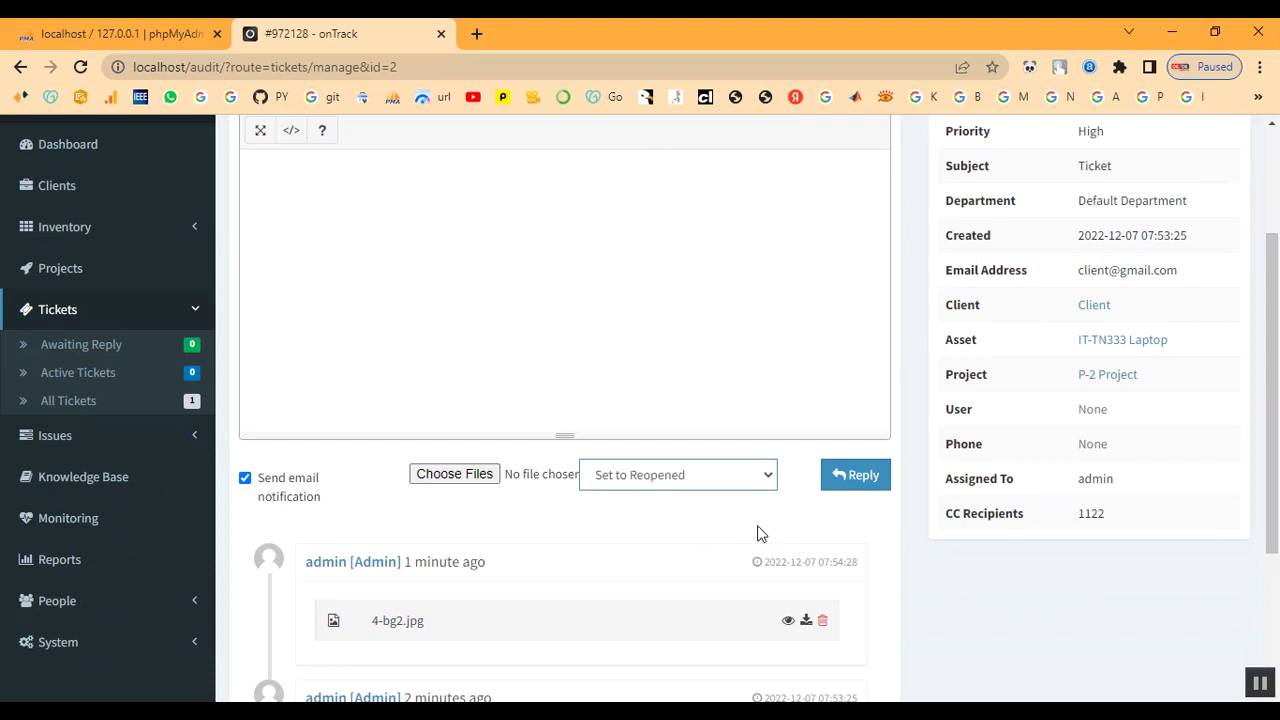
{"action": "left_click", "coordinate": [855, 485]}
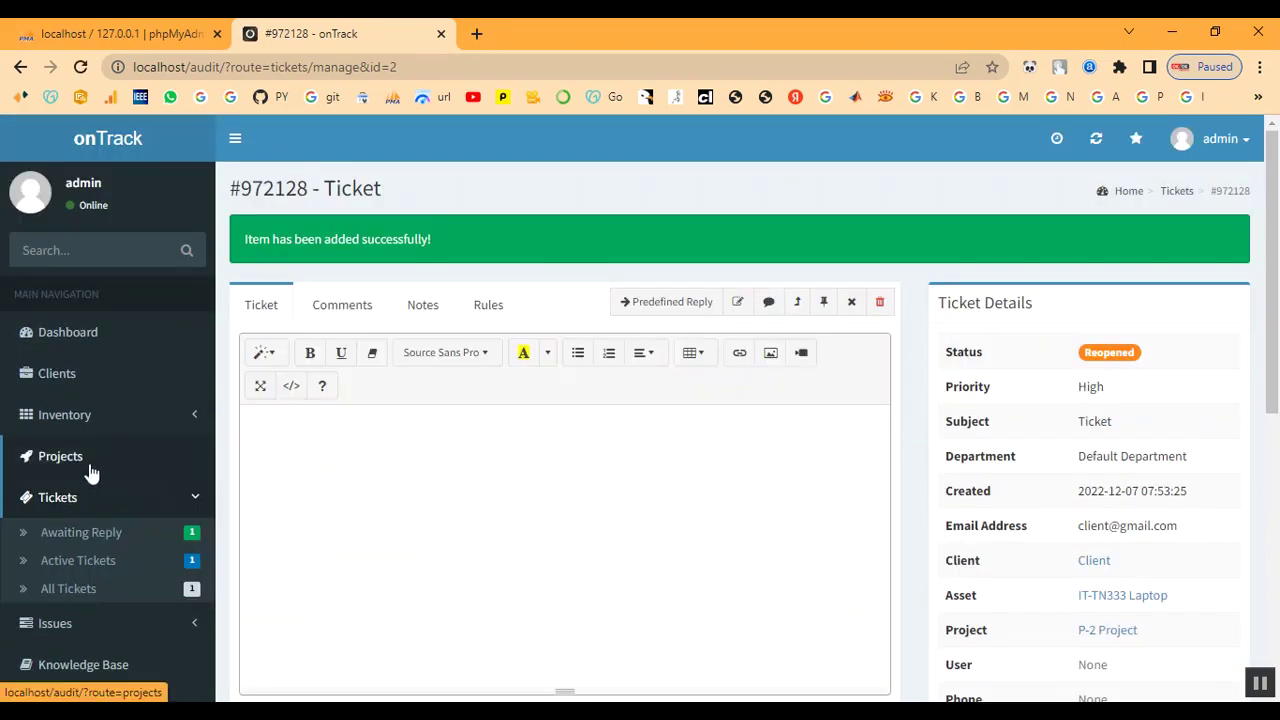
Step: Check Awaiting Reply, then open P-2's 50% summary with the Tickets and Issues menus expanded
{"action": "left_click", "coordinate": [98, 540]}
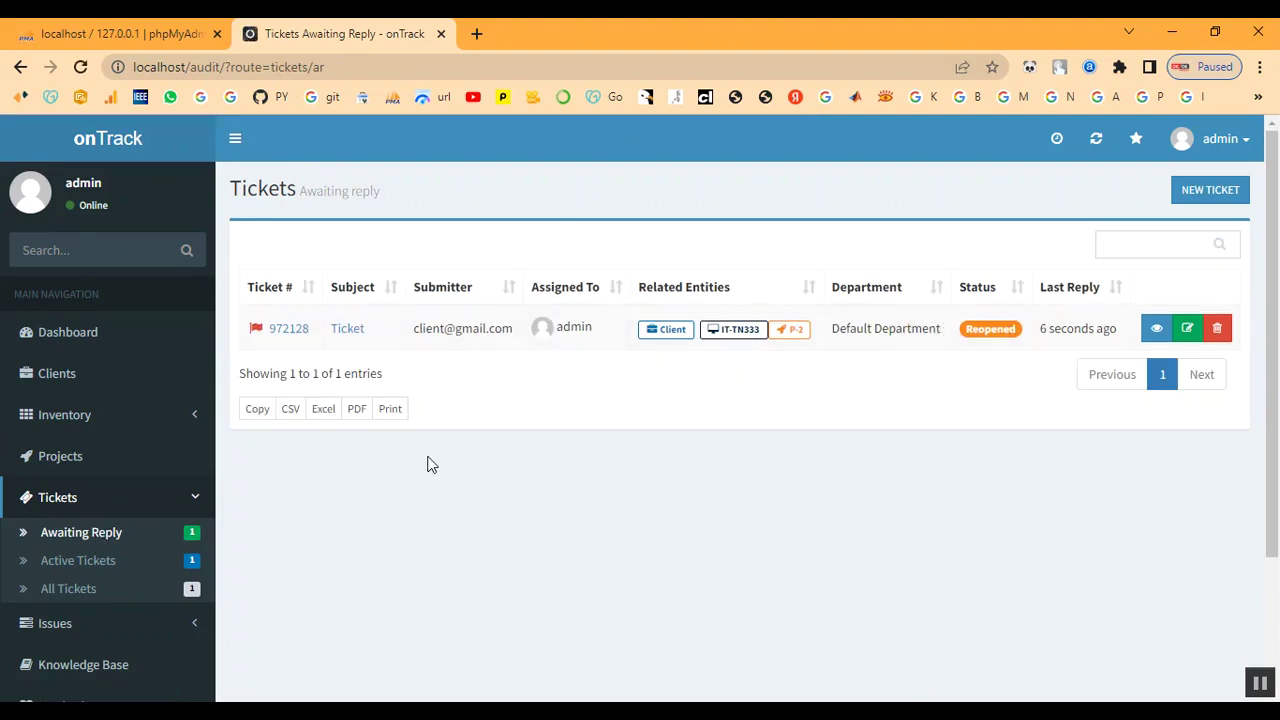
{"action": "left_click", "coordinate": [65, 460]}
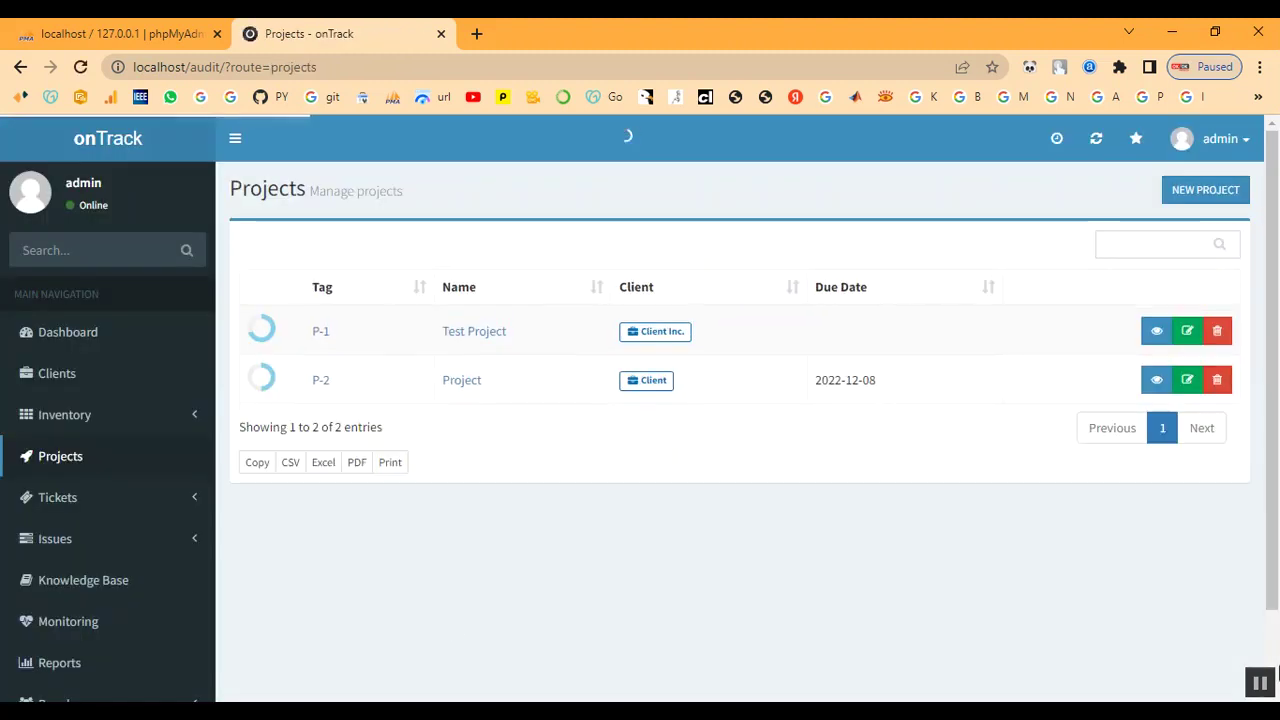
{"action": "left_click", "coordinate": [322, 386]}
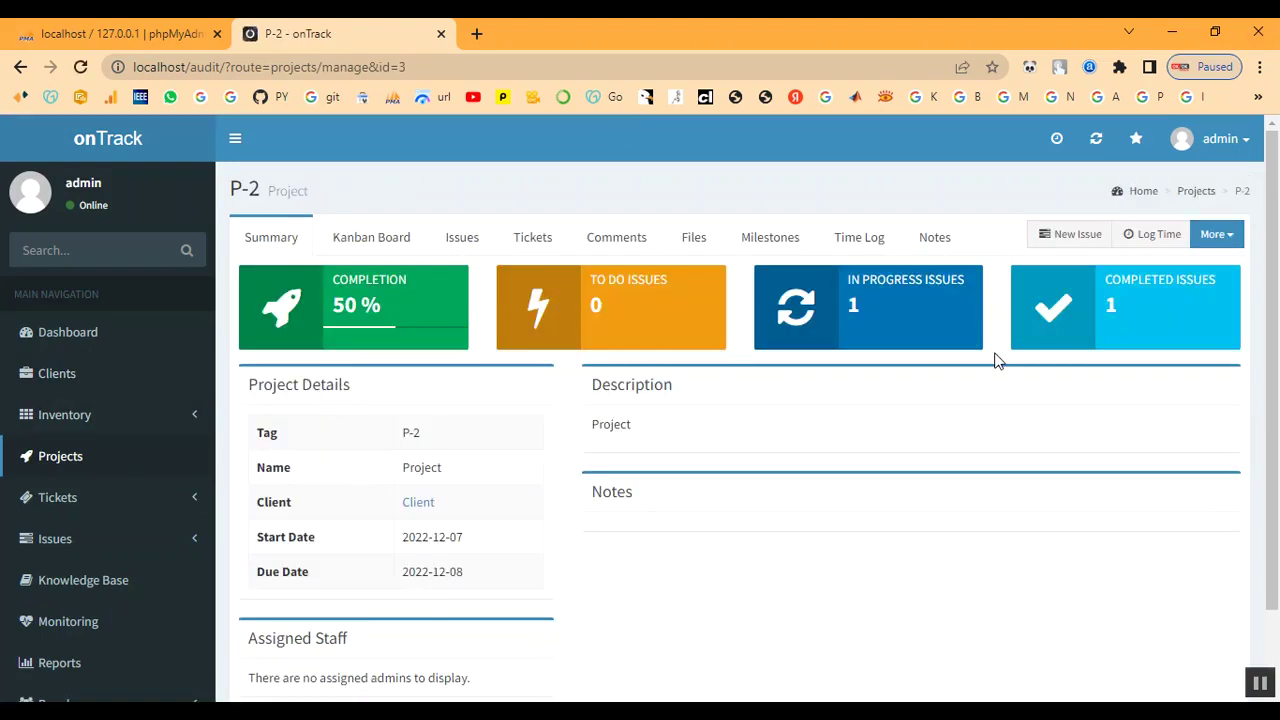
{"action": "scroll", "coordinate": [874, 517], "scroll_direction": "down", "scroll_amount": 2}
{"action": "scroll", "coordinate": [874, 517], "scroll_direction": "up", "scroll_amount": 2}
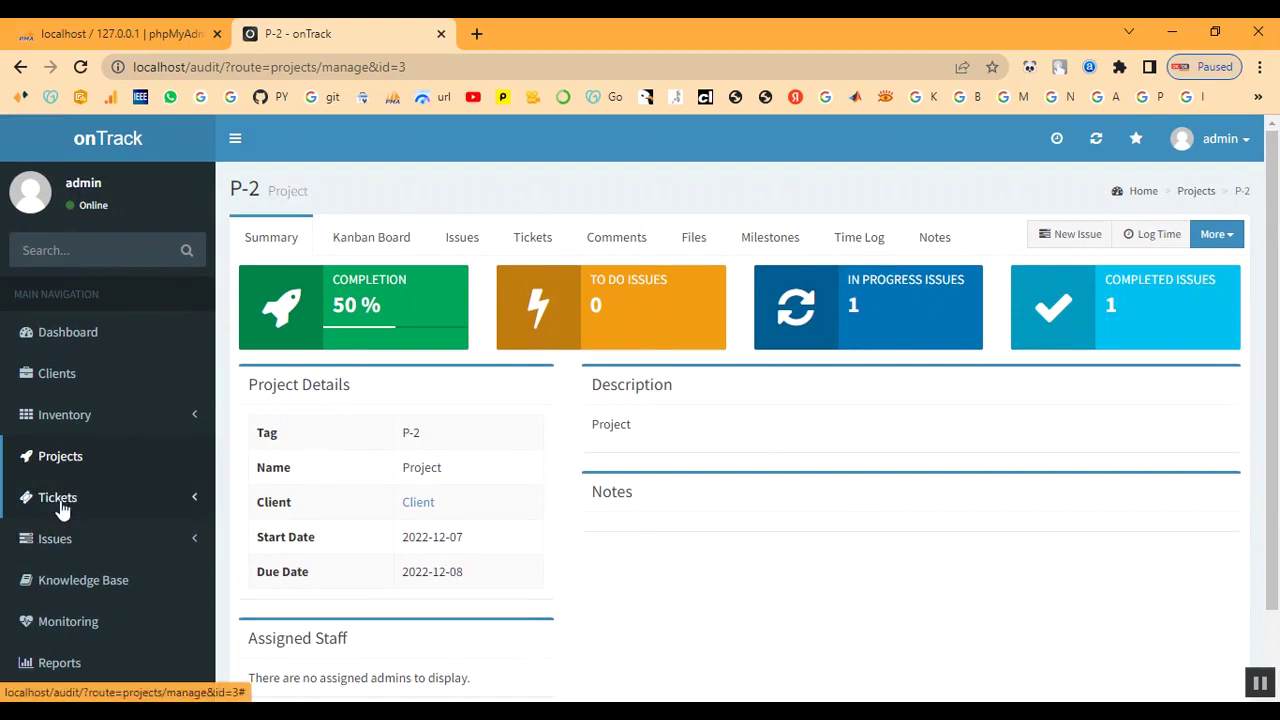
{"action": "left_click", "coordinate": [60, 500]}
{"action": "scroll", "coordinate": [60, 510], "scroll_direction": "down", "scroll_amount": 1}
{"action": "scroll", "coordinate": [60, 510], "scroll_direction": "down", "scroll_amount": 1}
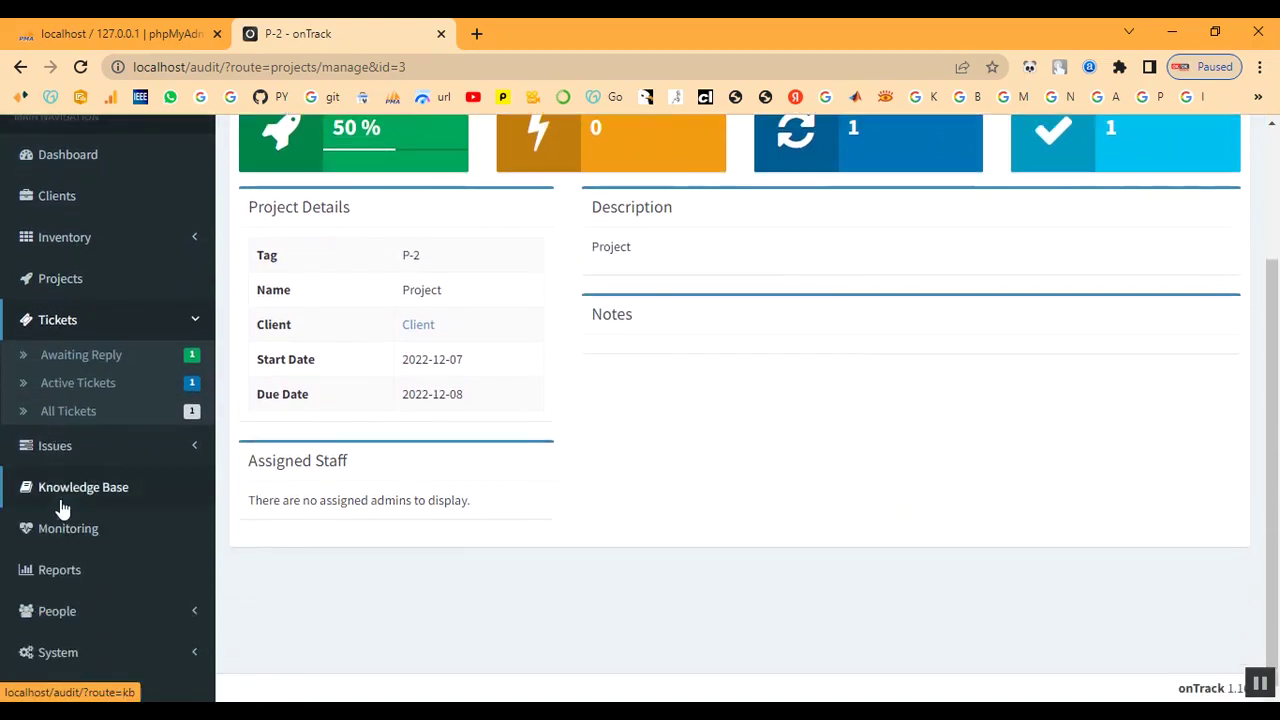
{"action": "left_click", "coordinate": [62, 448]}
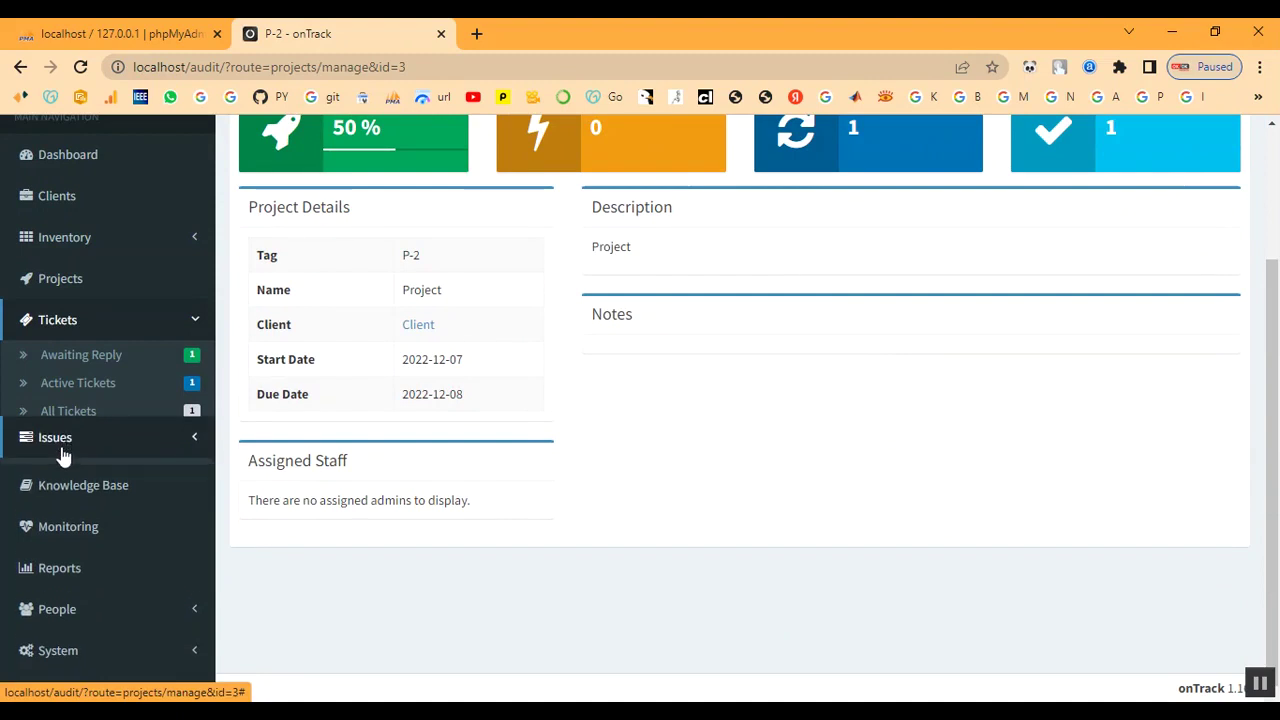
Step: Set the Ticket issue's status to Done from Active Issues, save, and return to Projects
{"action": "left_click", "coordinate": [70, 428]}
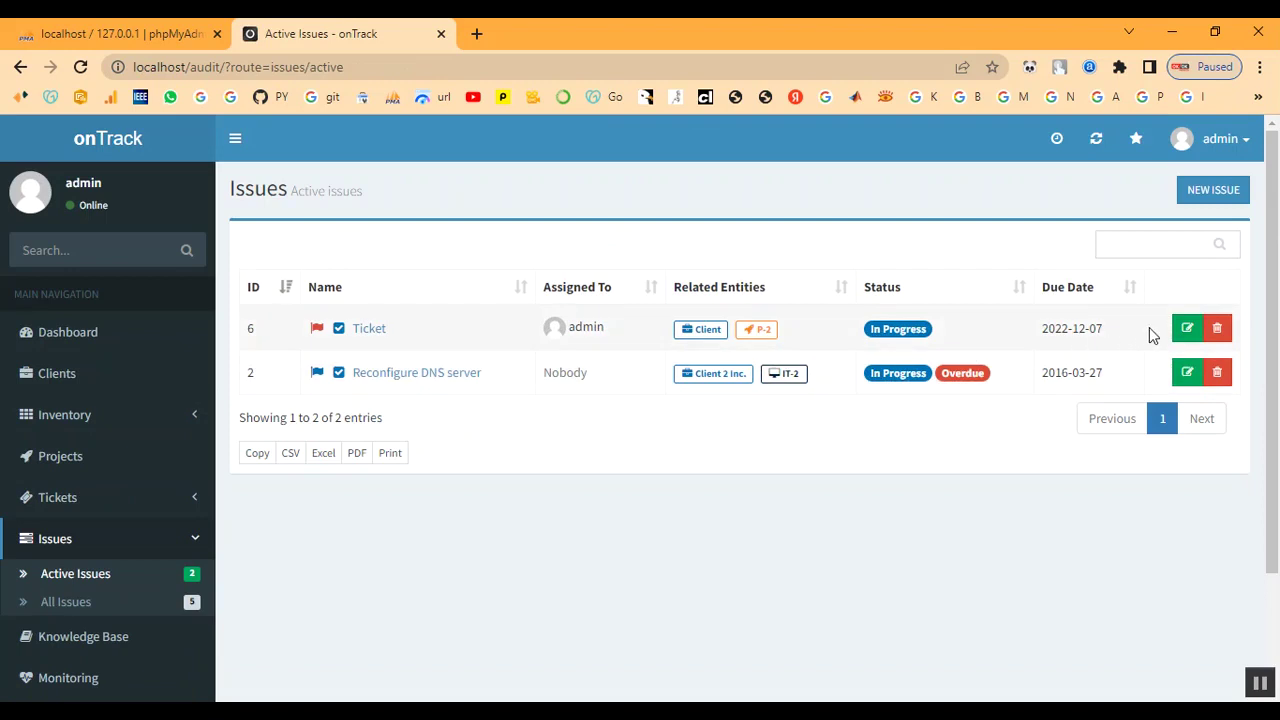
{"action": "left_click", "coordinate": [1187, 328]}
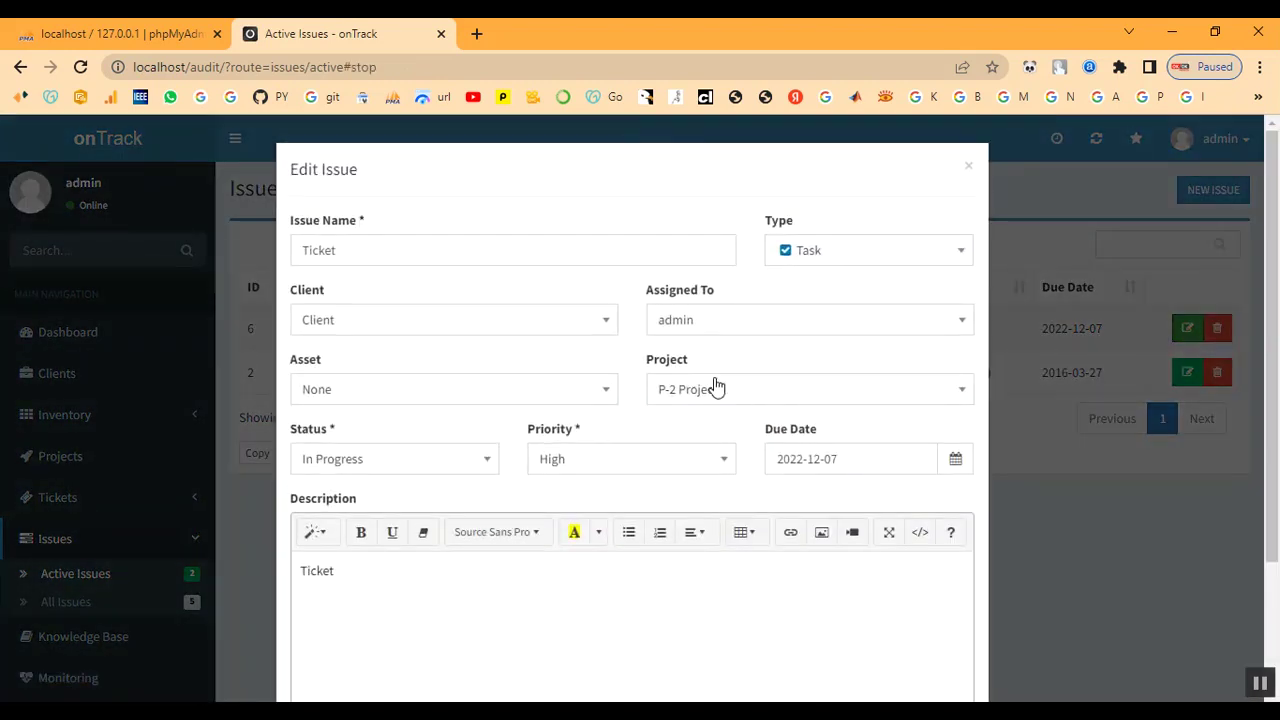
{"action": "scroll", "coordinate": [715, 387], "scroll_direction": "down", "scroll_amount": 1}
{"action": "scroll", "coordinate": [574, 476], "scroll_direction": "down", "scroll_amount": 1}
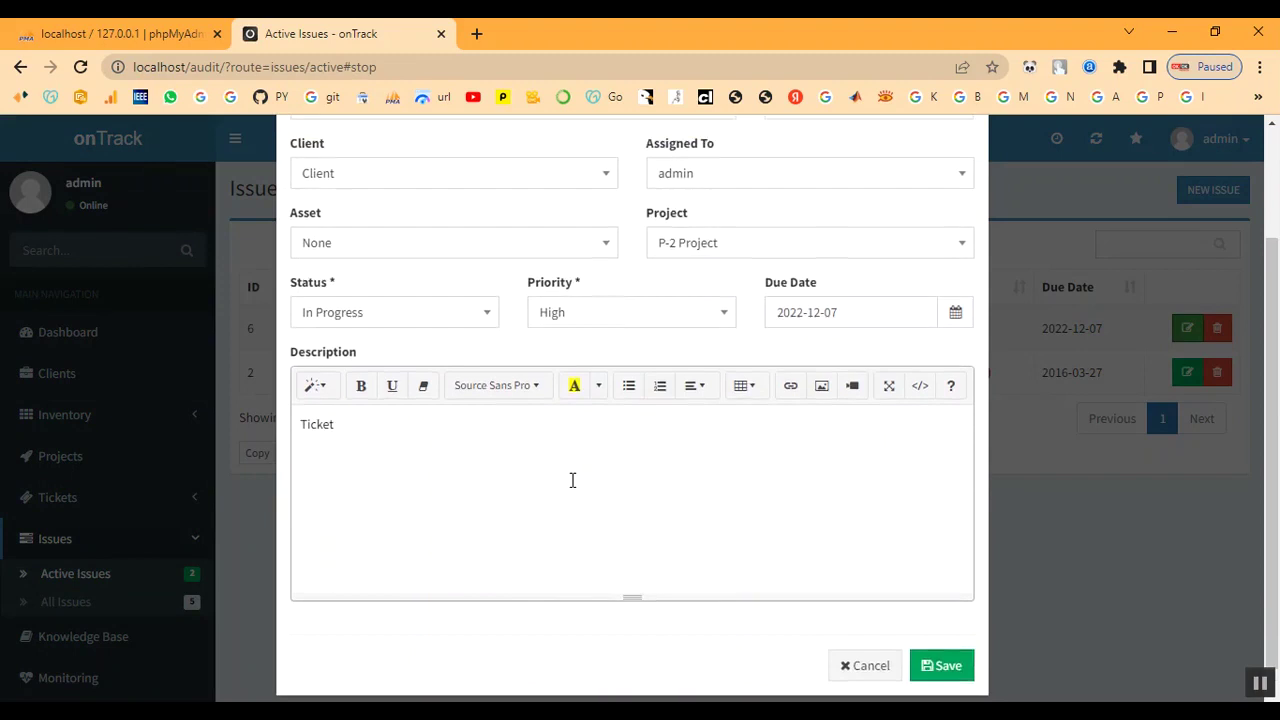
{"action": "scroll", "coordinate": [540, 483], "scroll_direction": "up", "scroll_amount": 2}
{"action": "left_click", "coordinate": [437, 463]}
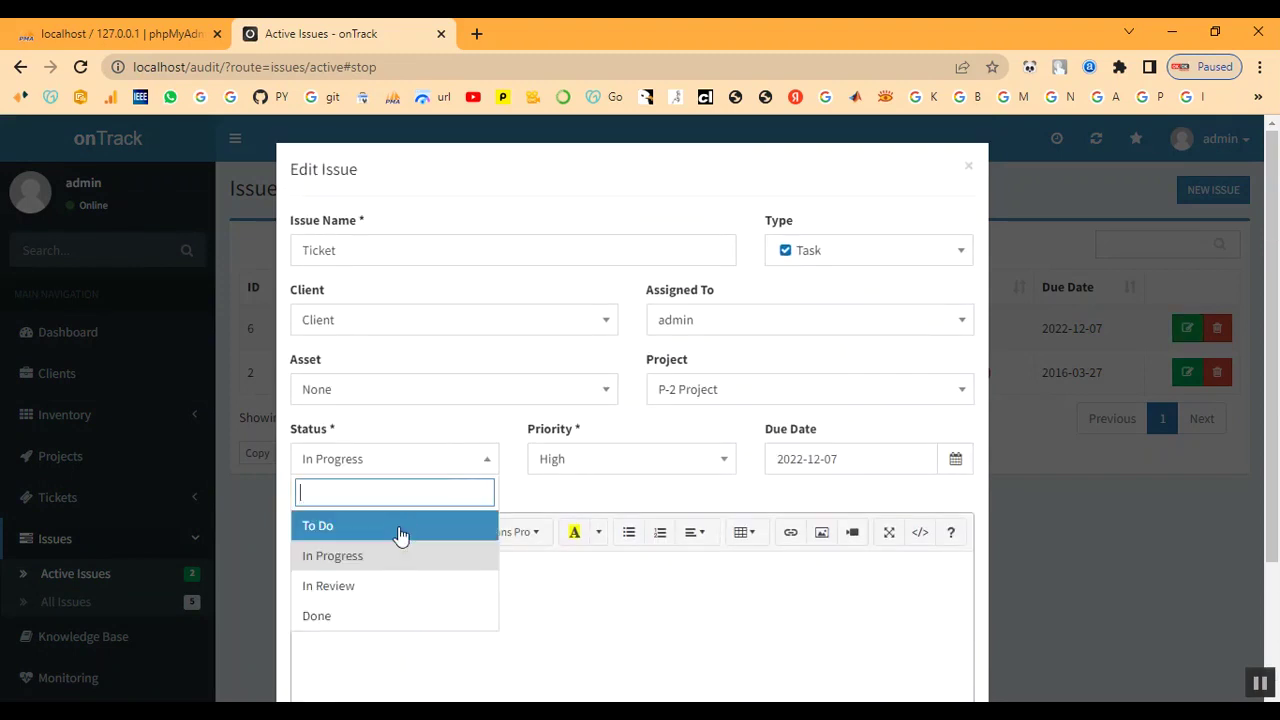
{"action": "left_click", "coordinate": [372, 614]}
{"action": "scroll", "coordinate": [581, 570], "scroll_direction": "down", "scroll_amount": 2}
{"action": "left_click", "coordinate": [938, 647]}
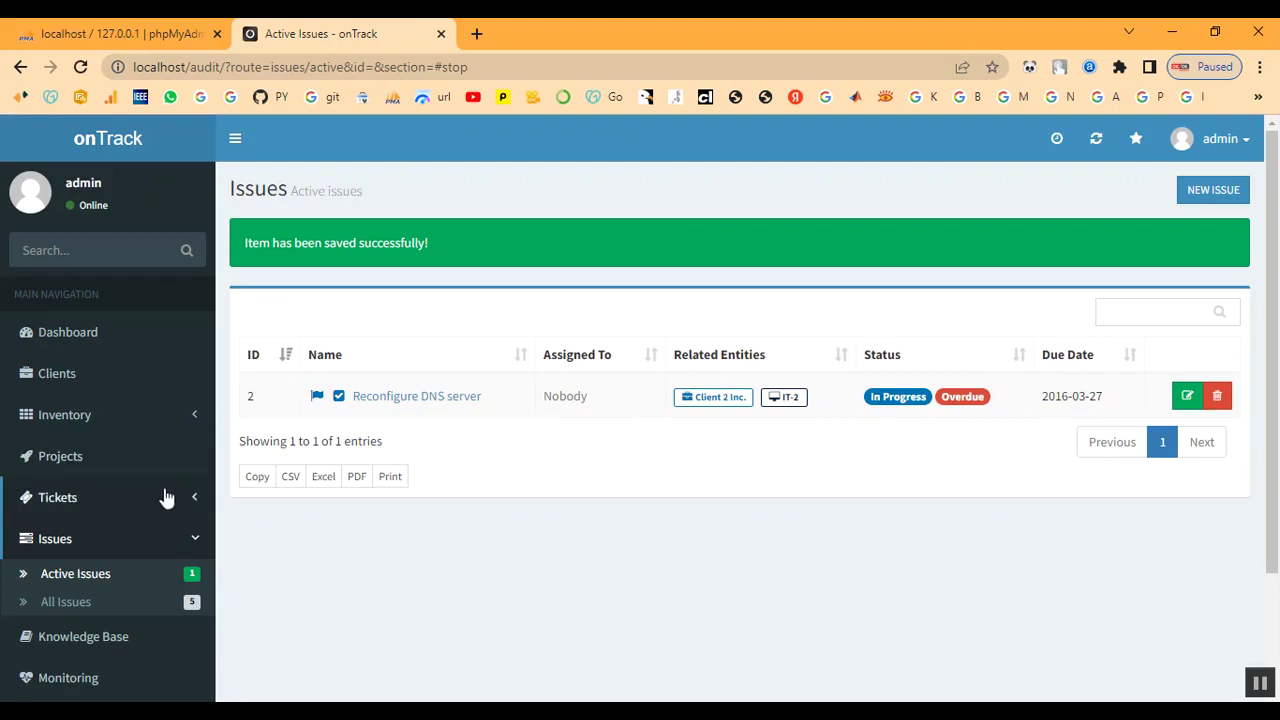
{"action": "left_click", "coordinate": [38, 462]}
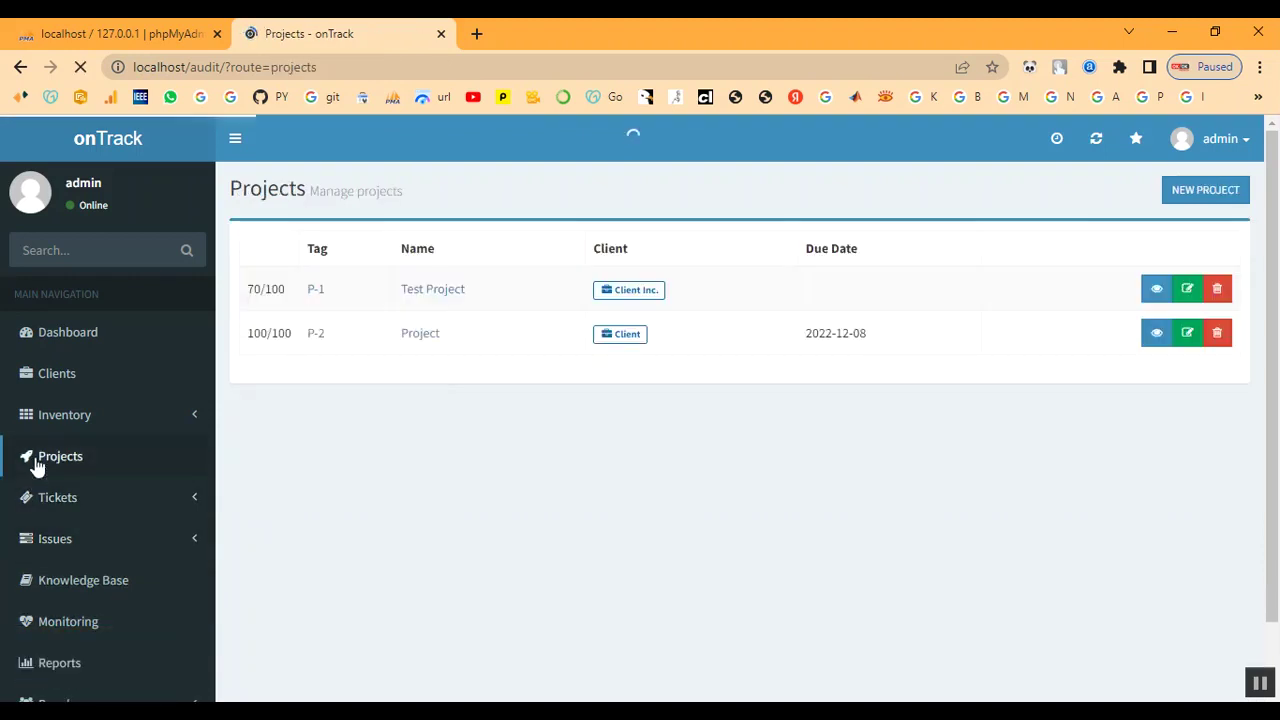
Step: View P-2's summary at 100% completion, then bring up the Monitoring host list
{"action": "left_click", "coordinate": [320, 380]}
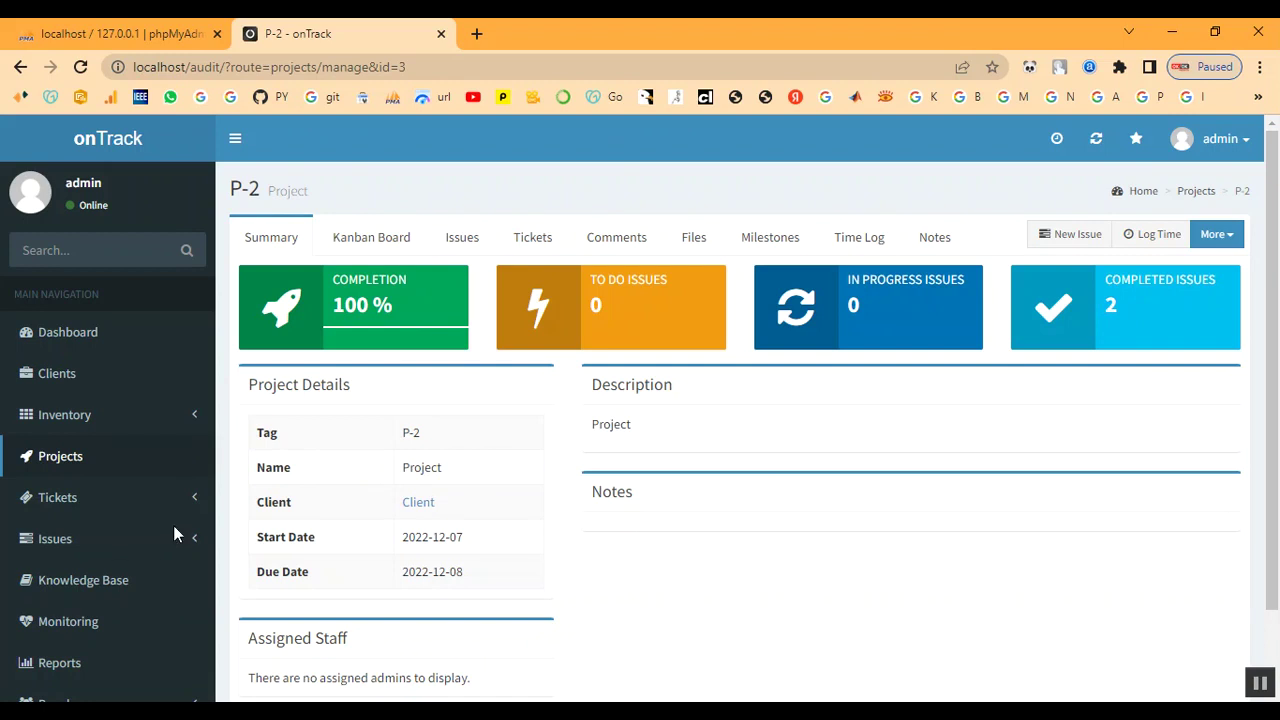
{"action": "scroll", "coordinate": [40, 575], "scroll_direction": "down", "scroll_amount": 1}
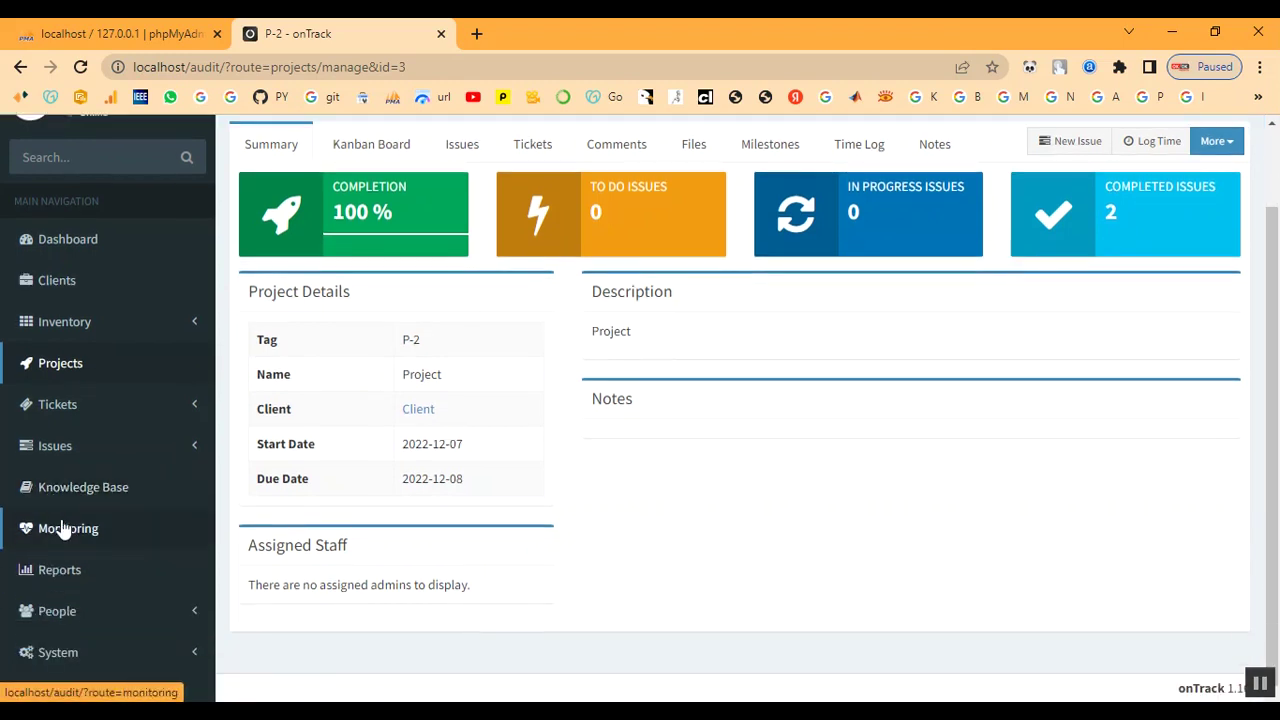
{"action": "left_click", "coordinate": [70, 534]}
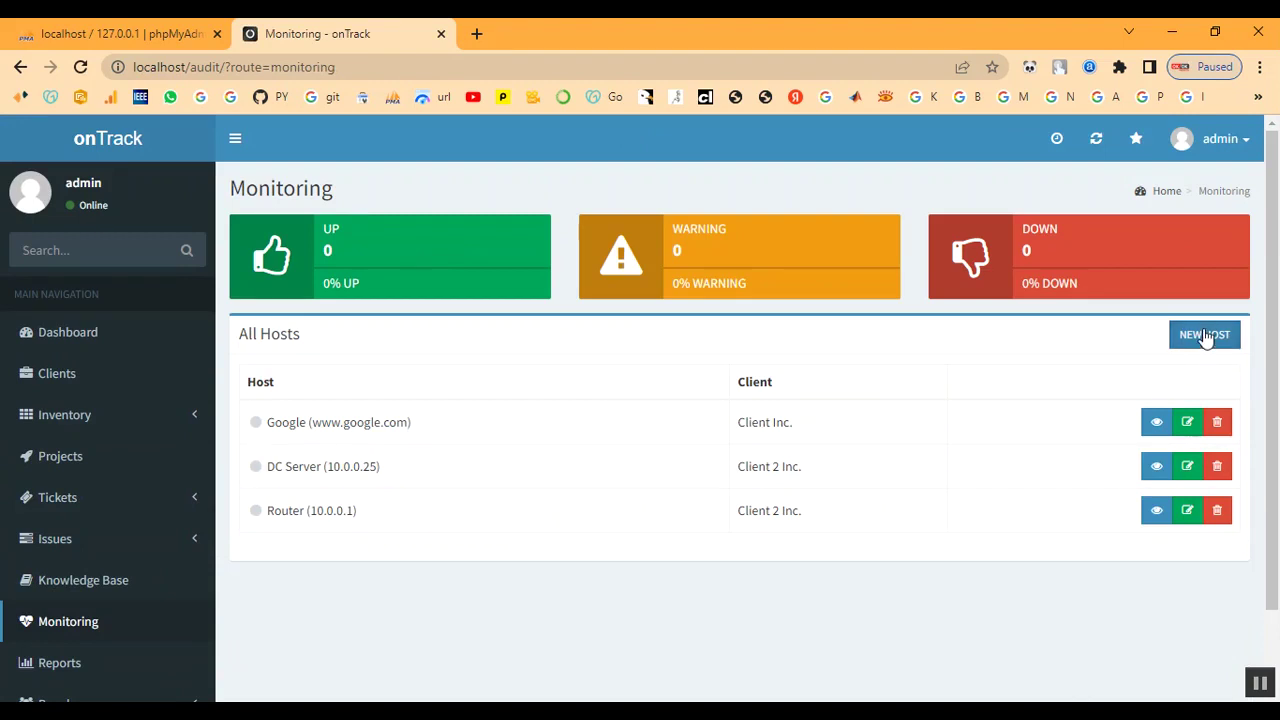
Step: Create a new monitoring host named Client, assigned to the client Client
{"action": "left_click", "coordinate": [1205, 336]}
{"action": "left_click", "coordinate": [344, 252]}
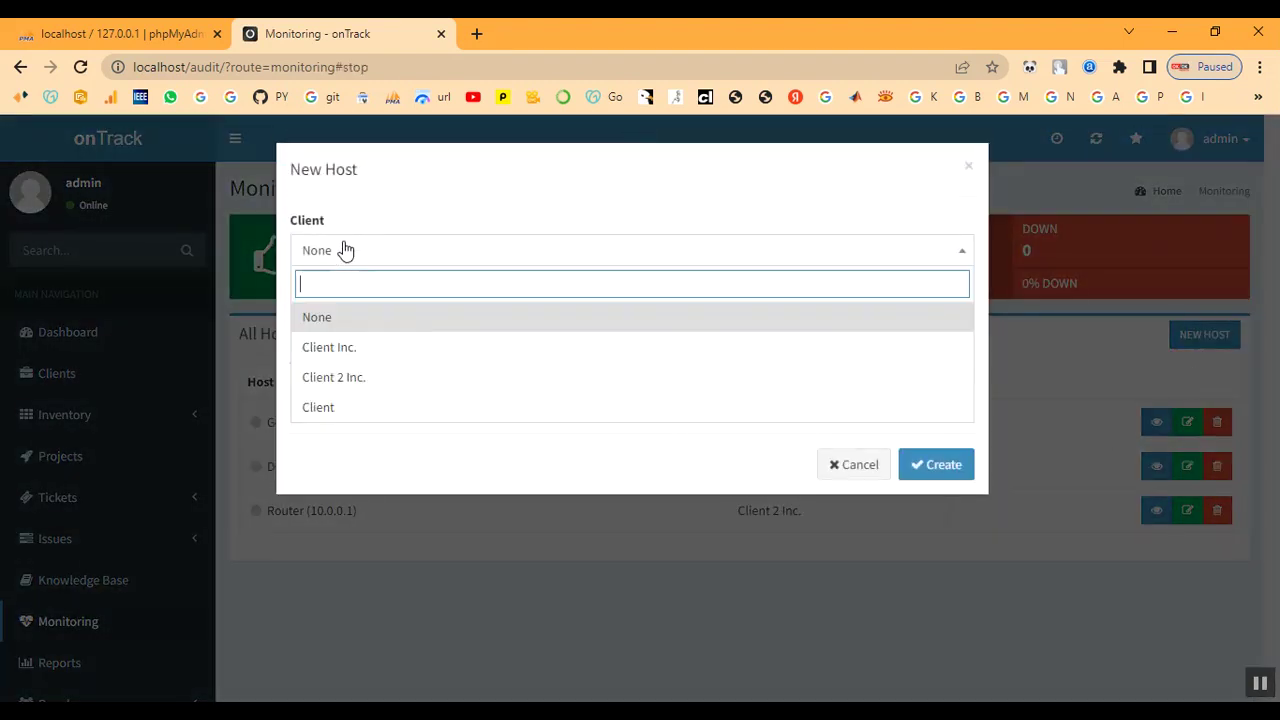
{"action": "left_click", "coordinate": [342, 414]}
{"action": "left_click", "coordinate": [367, 318]}
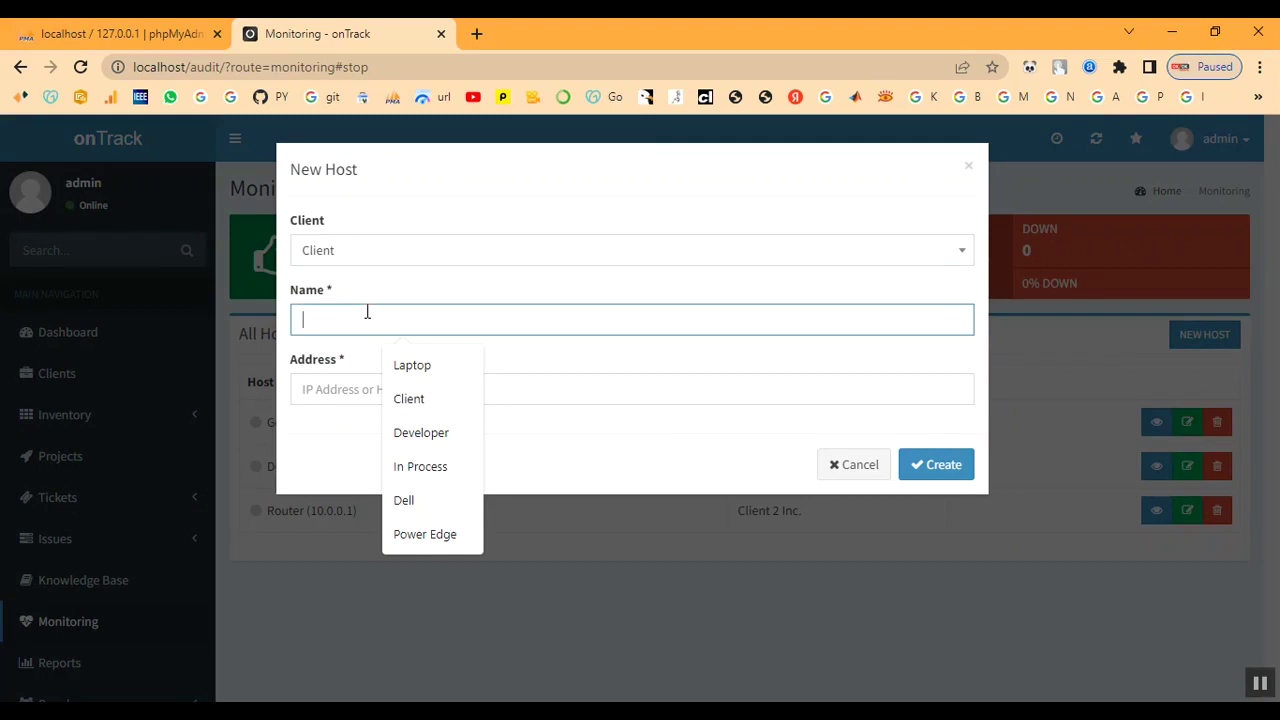
{"action": "type", "text": "Client"}
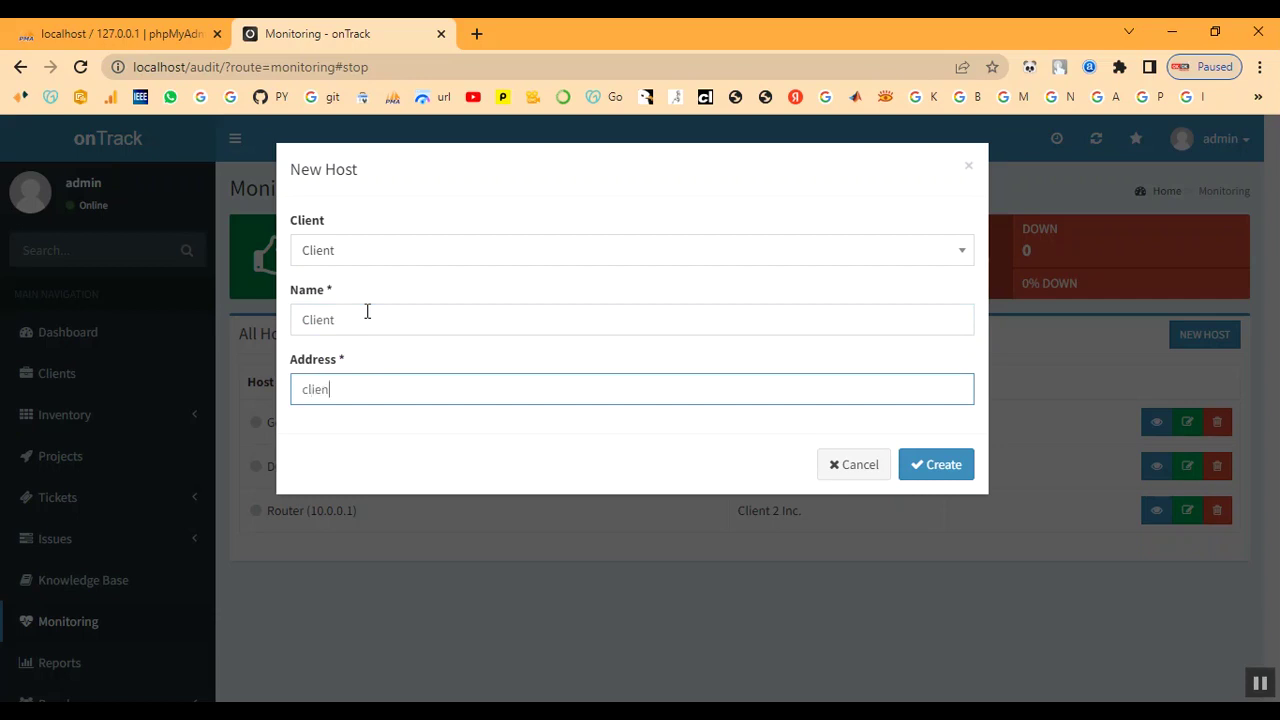
{"action": "left_click", "coordinate": [937, 475]}
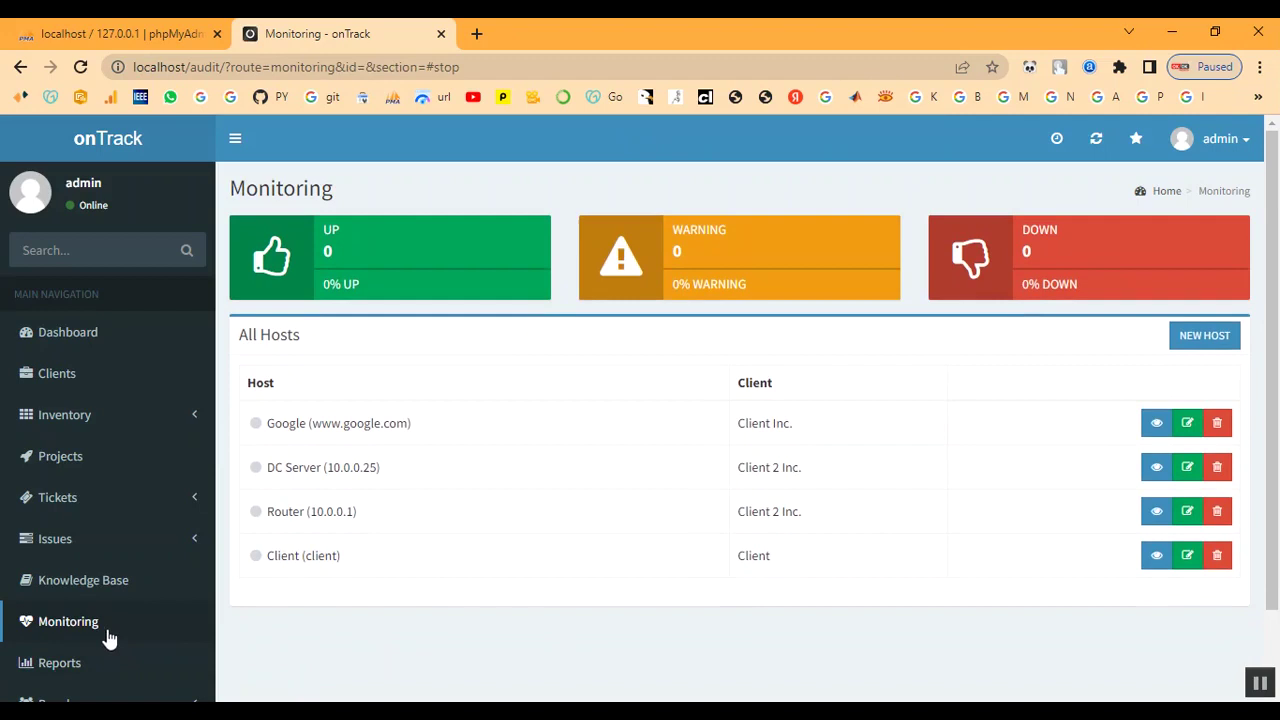
Step: Go to the Reports page
{"action": "scroll", "coordinate": [72, 622], "scroll_direction": "down", "scroll_amount": 1}
{"action": "scroll", "coordinate": [72, 622], "scroll_direction": "down", "scroll_amount": 1}
{"action": "left_click", "coordinate": [62, 572]}
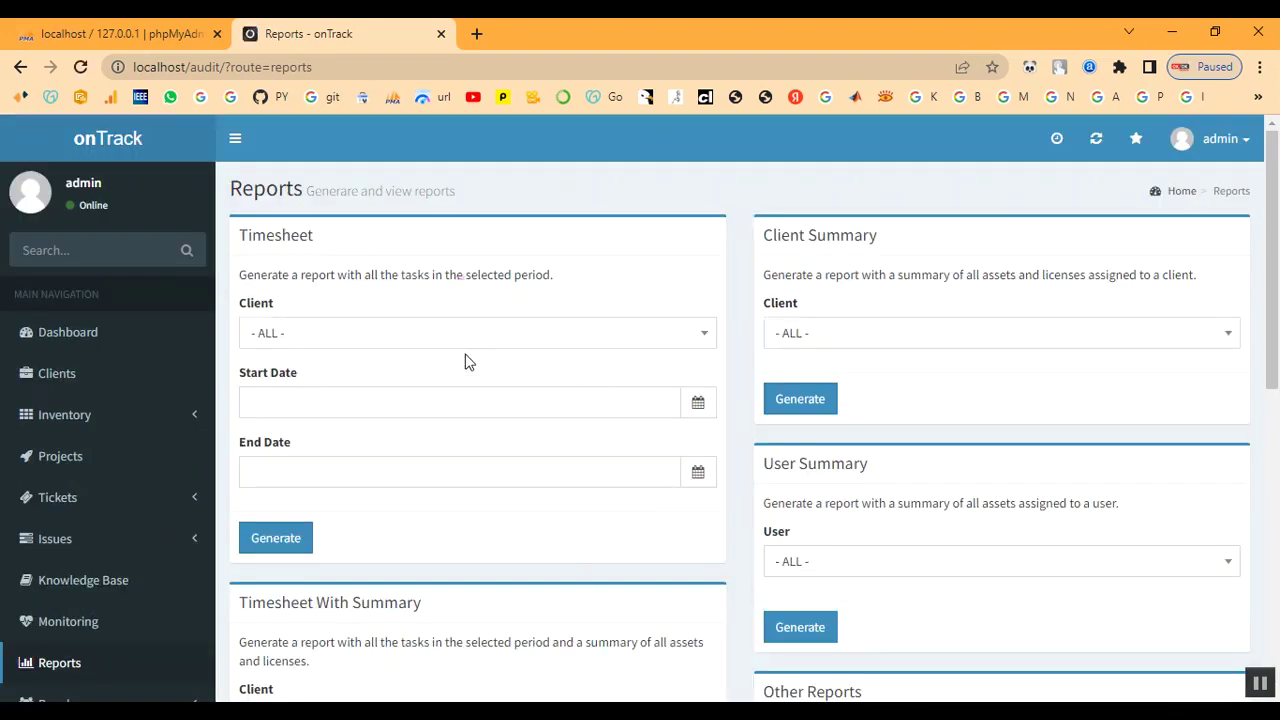
Step: Generate a Timesheet report for Client from 2022-12-07 to 2022-12-14
{"action": "left_click", "coordinate": [441, 342]}
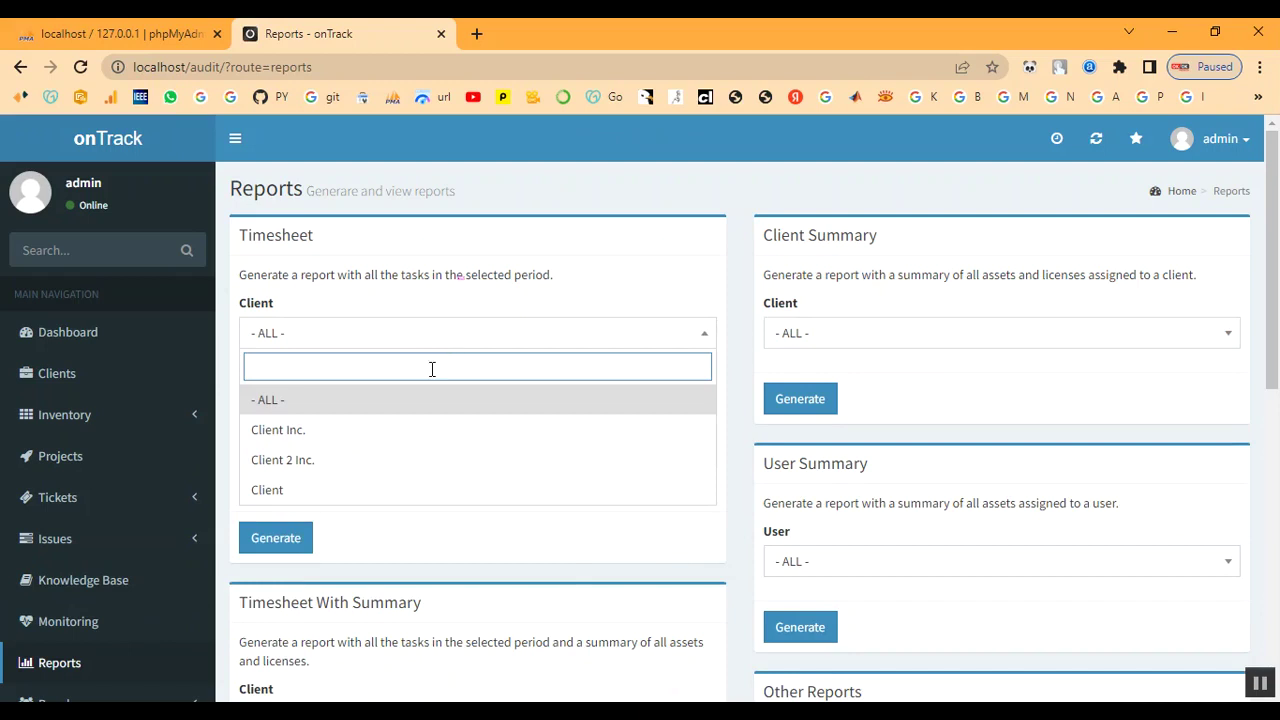
{"action": "left_click", "coordinate": [407, 490]}
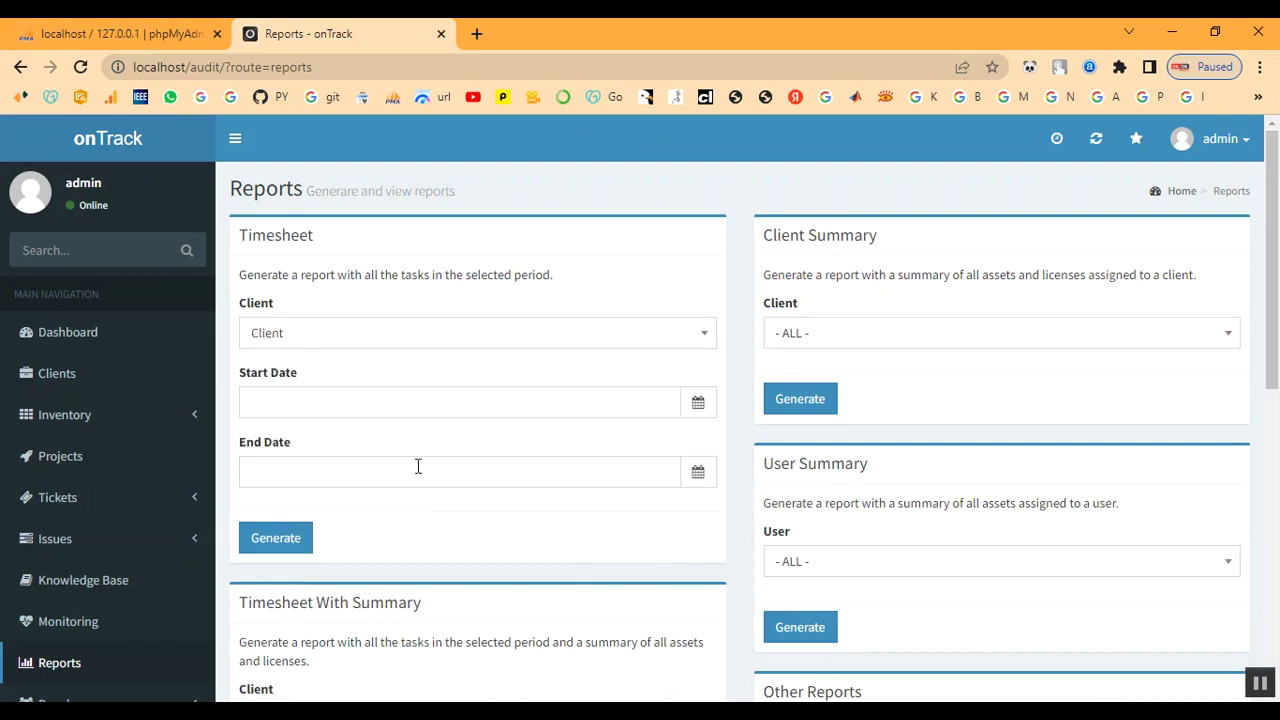
{"action": "left_click", "coordinate": [421, 404]}
{"action": "left_click", "coordinate": [313, 523]}
{"action": "left_click", "coordinate": [414, 471]}
{"action": "left_click", "coordinate": [313, 321]}
{"action": "left_click", "coordinate": [293, 546]}
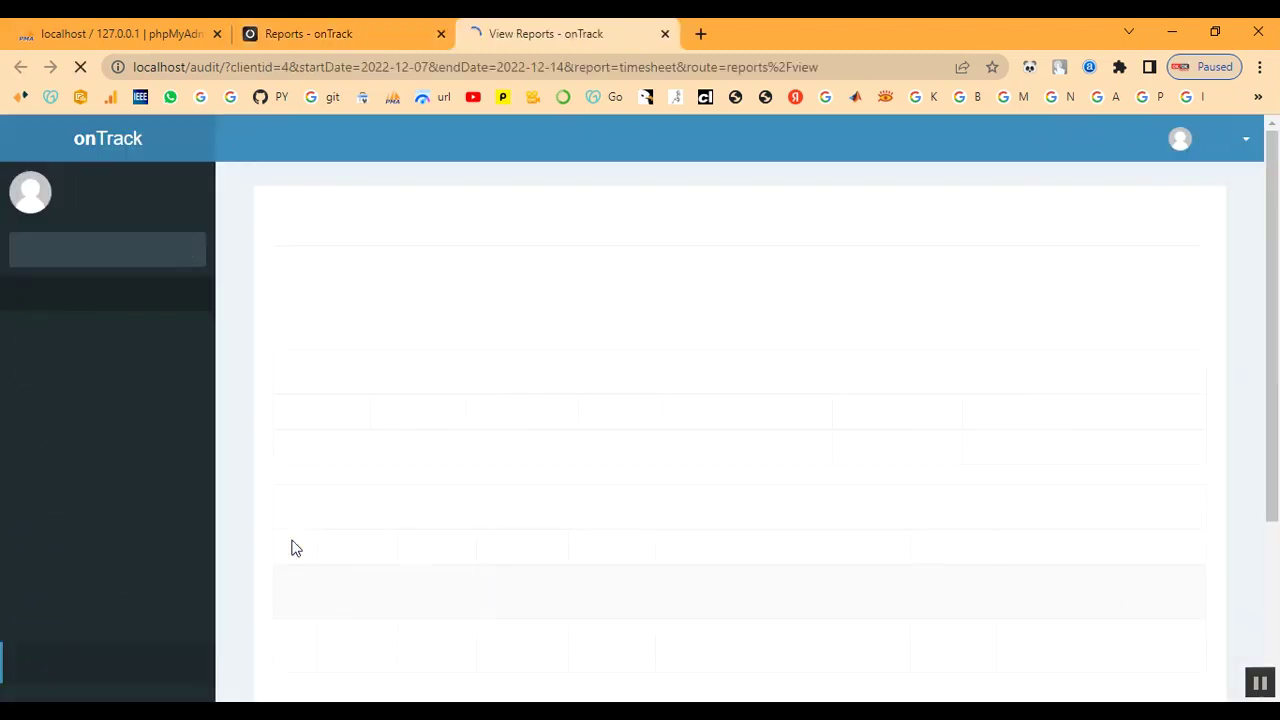
Step: Check the timesheet's Time Log heading and its 0 Issues, 0 Tickets total
{"action": "scroll", "coordinate": [432, 424], "scroll_direction": "down", "scroll_amount": 2}
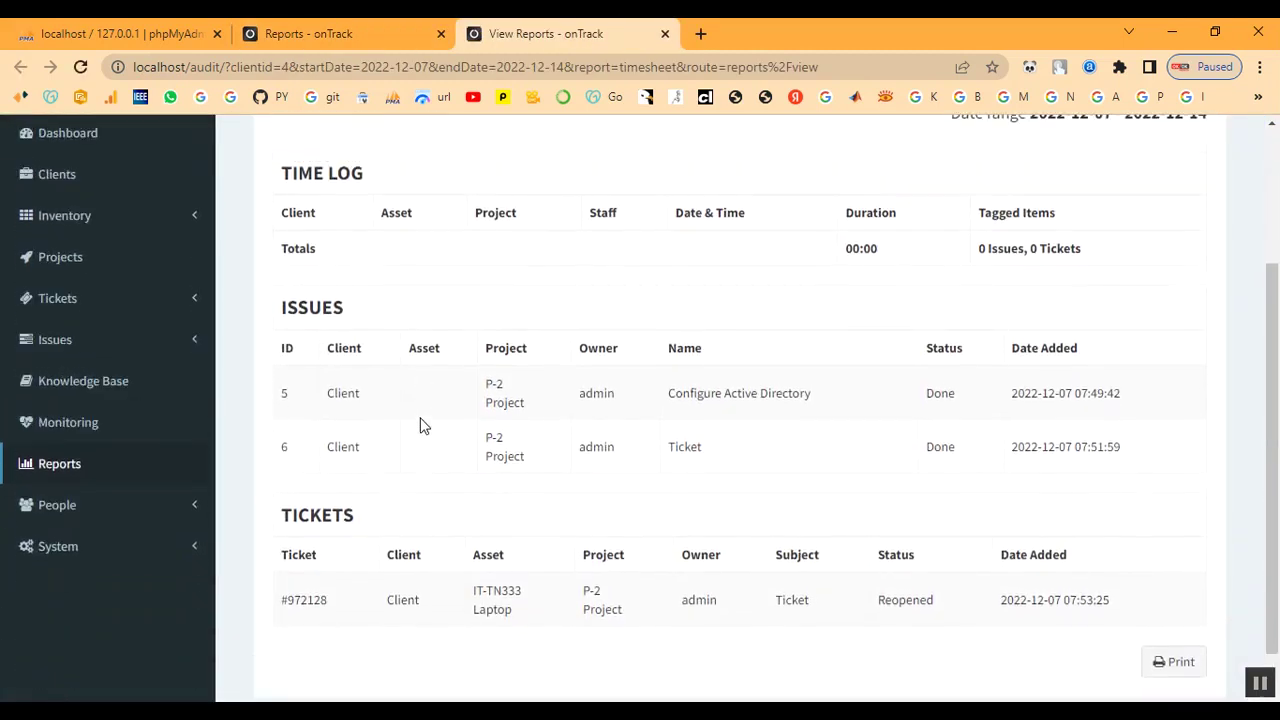
{"action": "scroll", "coordinate": [420, 423], "scroll_direction": "up", "scroll_amount": 1}
{"action": "left_click_drag", "start_coordinate": [285, 305], "coordinate": [477, 312]}
{"action": "left_click", "coordinate": [533, 373]}
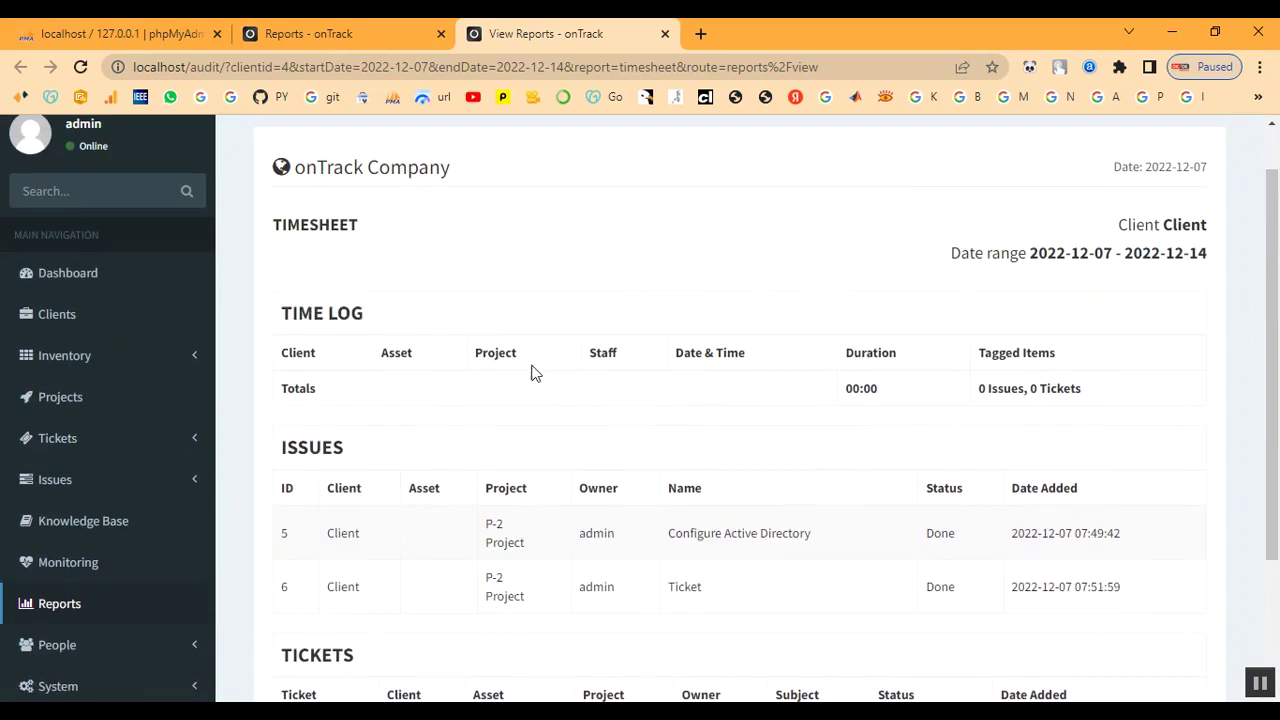
{"action": "scroll", "coordinate": [785, 418], "scroll_direction": "down", "scroll_amount": 2}
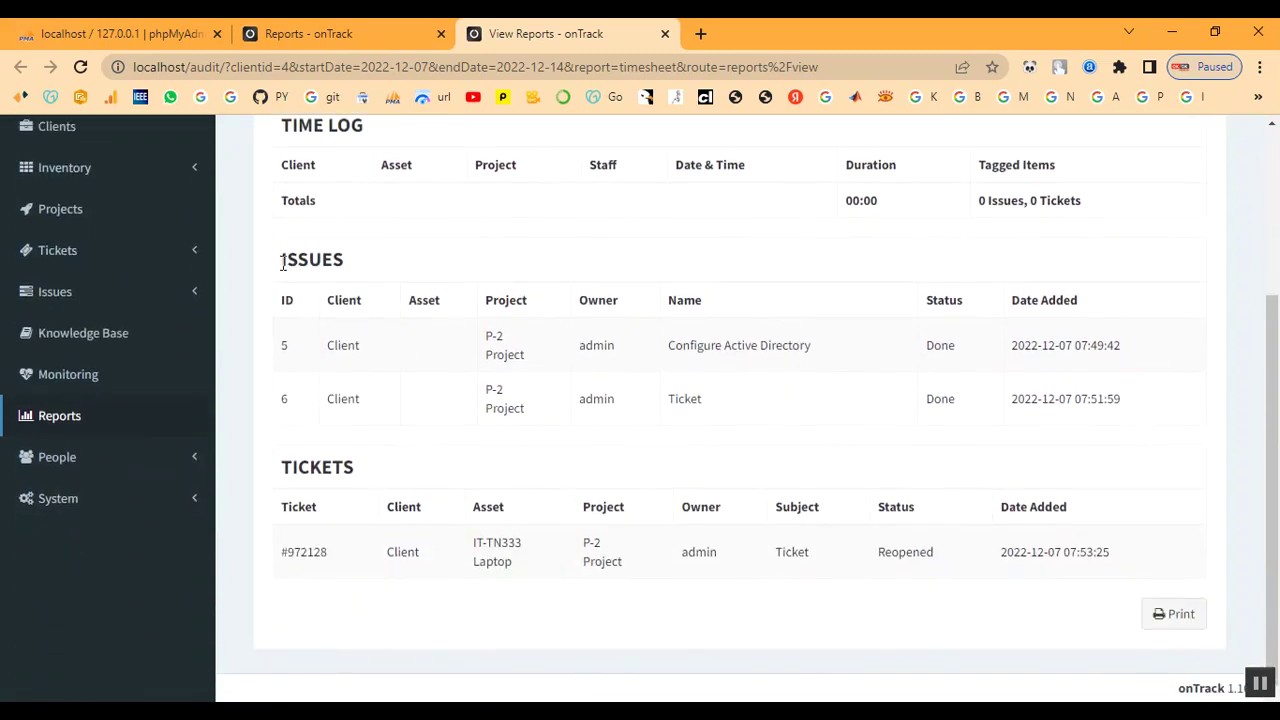
{"action": "scroll", "coordinate": [700, 289], "scroll_direction": "up", "scroll_amount": 2}
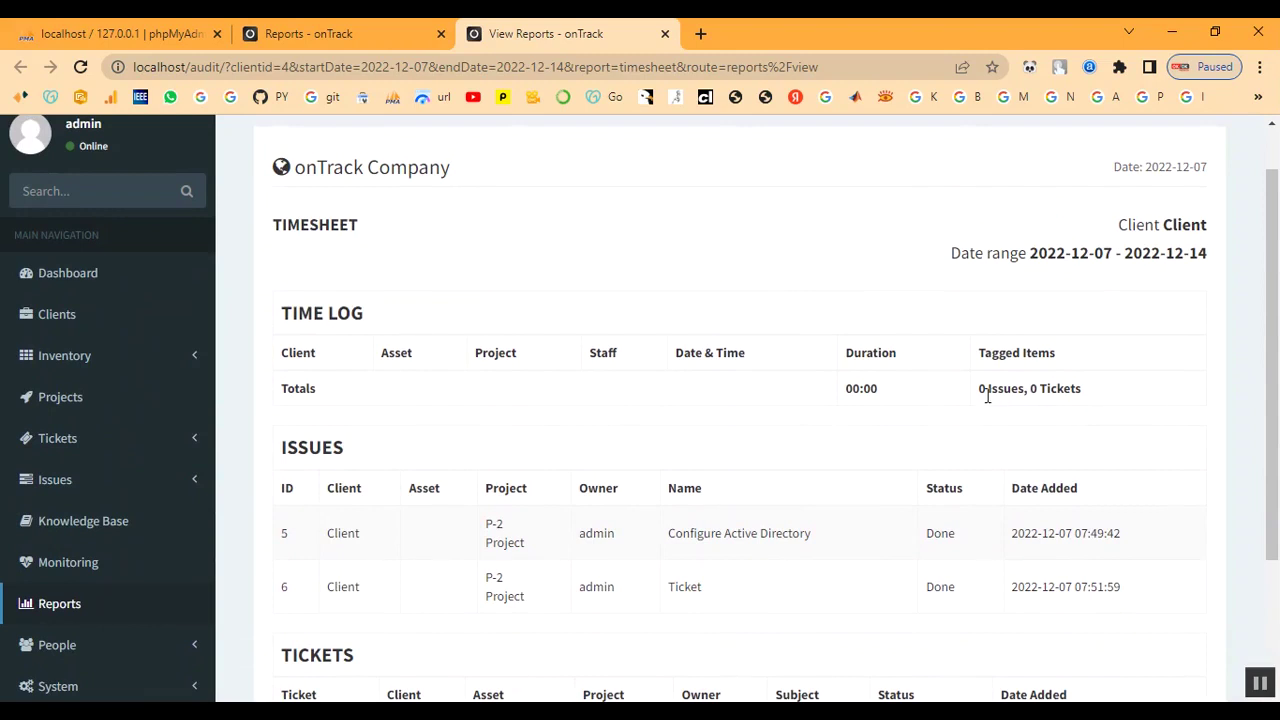
{"action": "left_click_drag", "start_coordinate": [980, 395], "coordinate": [1098, 393]}
{"action": "left_click", "coordinate": [963, 440]}
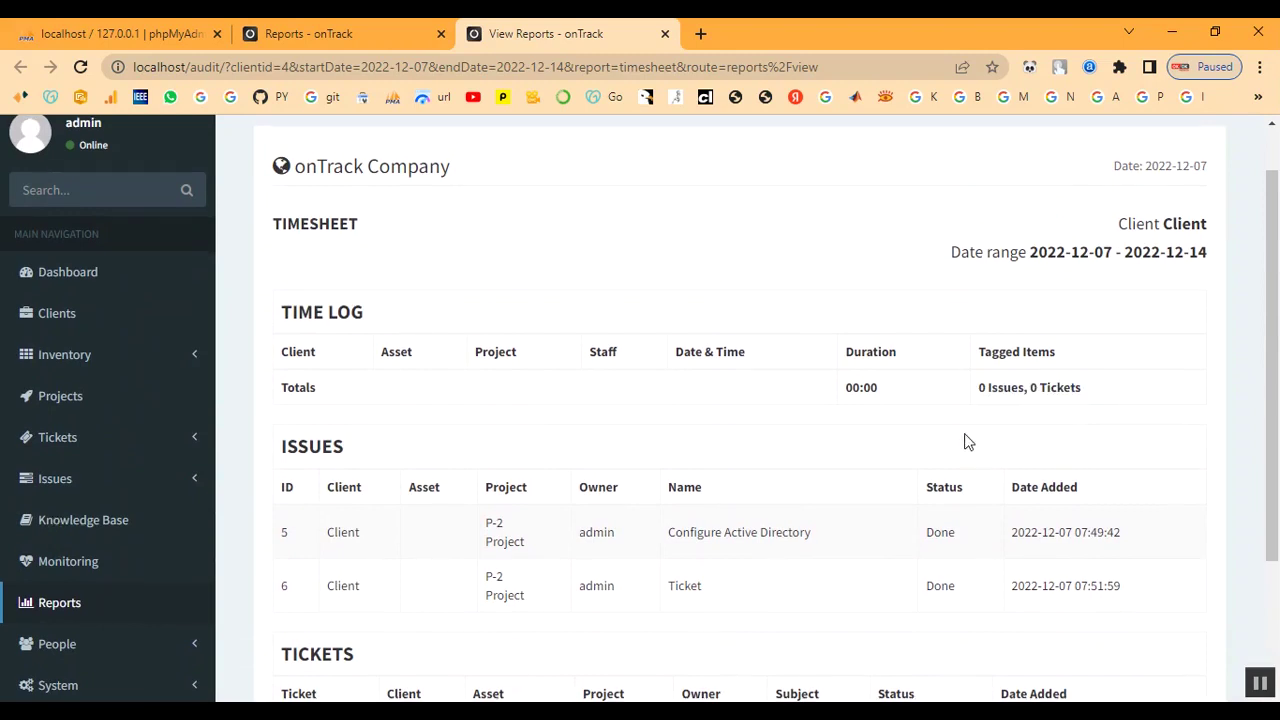
Step: Confirm issues 5 and 6 are Done and ticket #972128 shows Reopened
{"action": "scroll", "coordinate": [773, 503], "scroll_direction": "down", "scroll_amount": 1}
{"action": "left_click_drag", "start_coordinate": [310, 437], "coordinate": [1160, 503]}
{"action": "left_click", "coordinate": [898, 539]}
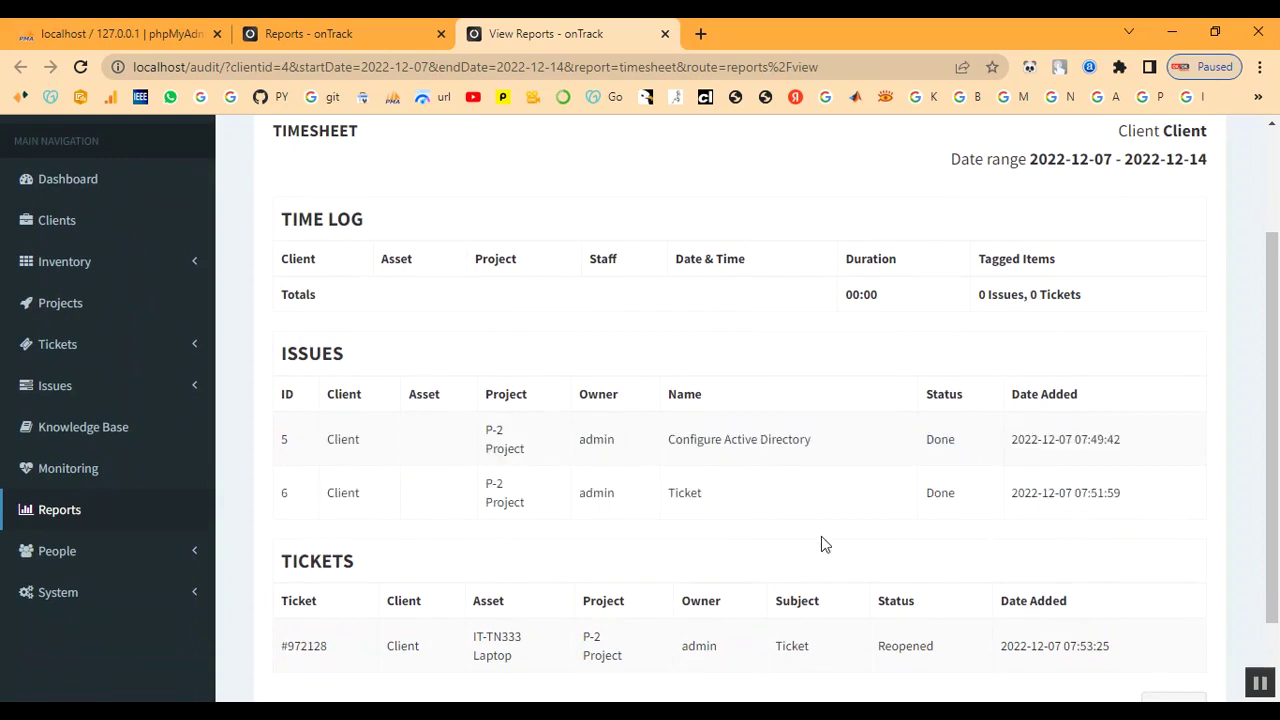
{"action": "left_click_drag", "start_coordinate": [928, 439], "coordinate": [982, 441]}
{"action": "double_click", "coordinate": [936, 495]}
{"action": "left_click", "coordinate": [908, 640]}
{"action": "scroll", "coordinate": [880, 600], "scroll_direction": "down", "scroll_amount": 1}
{"action": "left_click_drag", "start_coordinate": [875, 551], "coordinate": [958, 548]}
{"action": "left_click", "coordinate": [864, 618]}
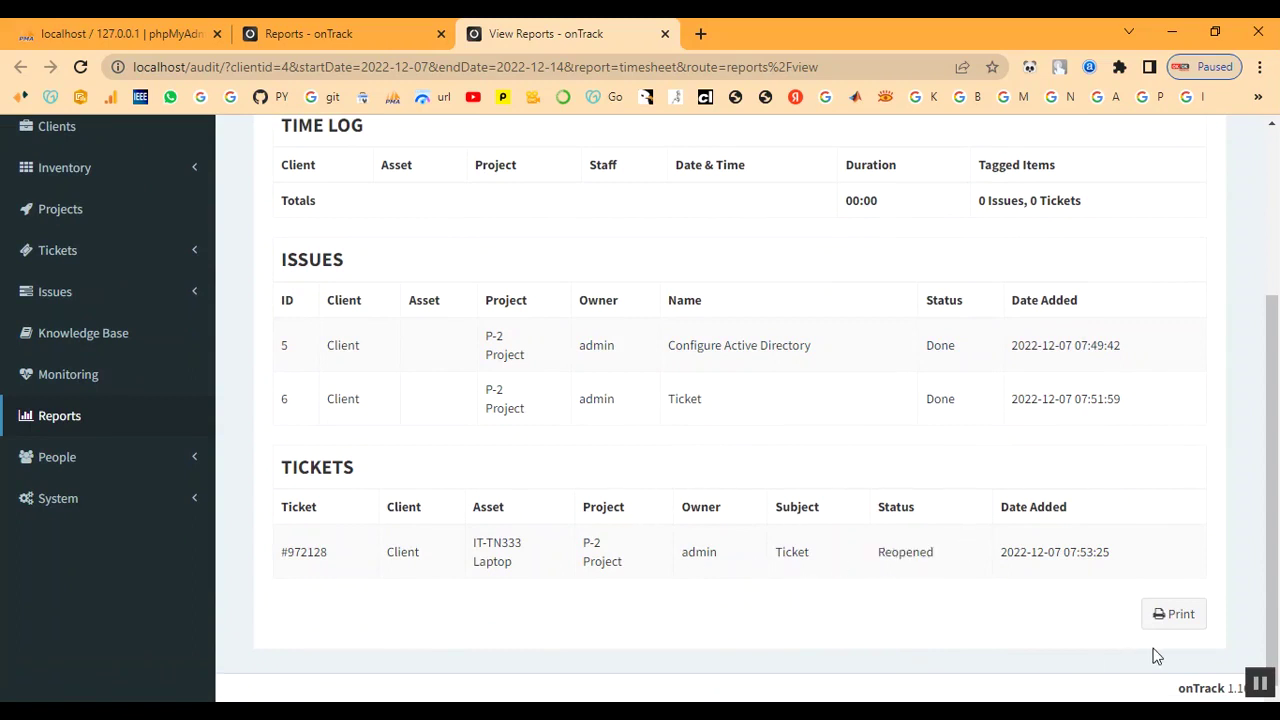
Step: Check the report's client and date range lines, then return to Reports
{"action": "scroll", "coordinate": [857, 434], "scroll_direction": "up", "scroll_amount": 3}
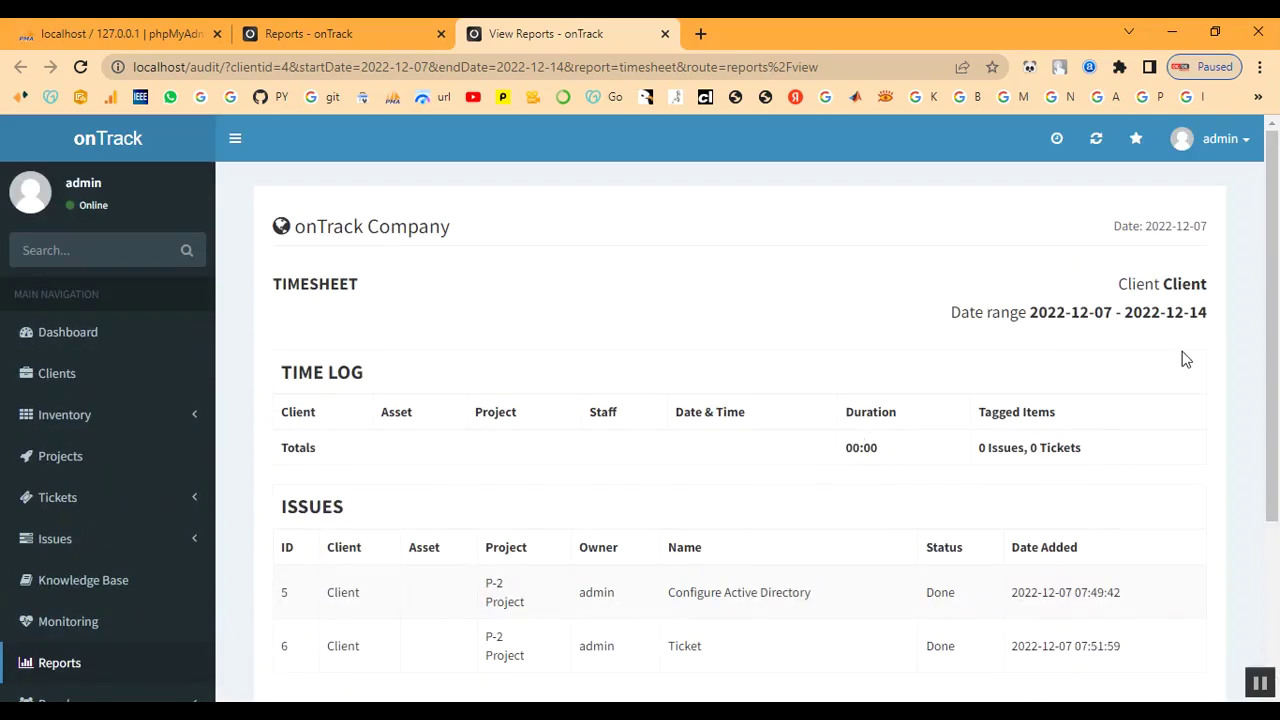
{"action": "left_click_drag", "start_coordinate": [1114, 285], "coordinate": [1140, 334]}
{"action": "left_click", "coordinate": [1125, 355]}
{"action": "left_click_drag", "start_coordinate": [957, 316], "coordinate": [957, 309]}
{"action": "left_click", "coordinate": [814, 323]}
{"action": "scroll", "coordinate": [133, 633], "scroll_direction": "down", "scroll_amount": 1}
{"action": "left_click", "coordinate": [57, 577]}
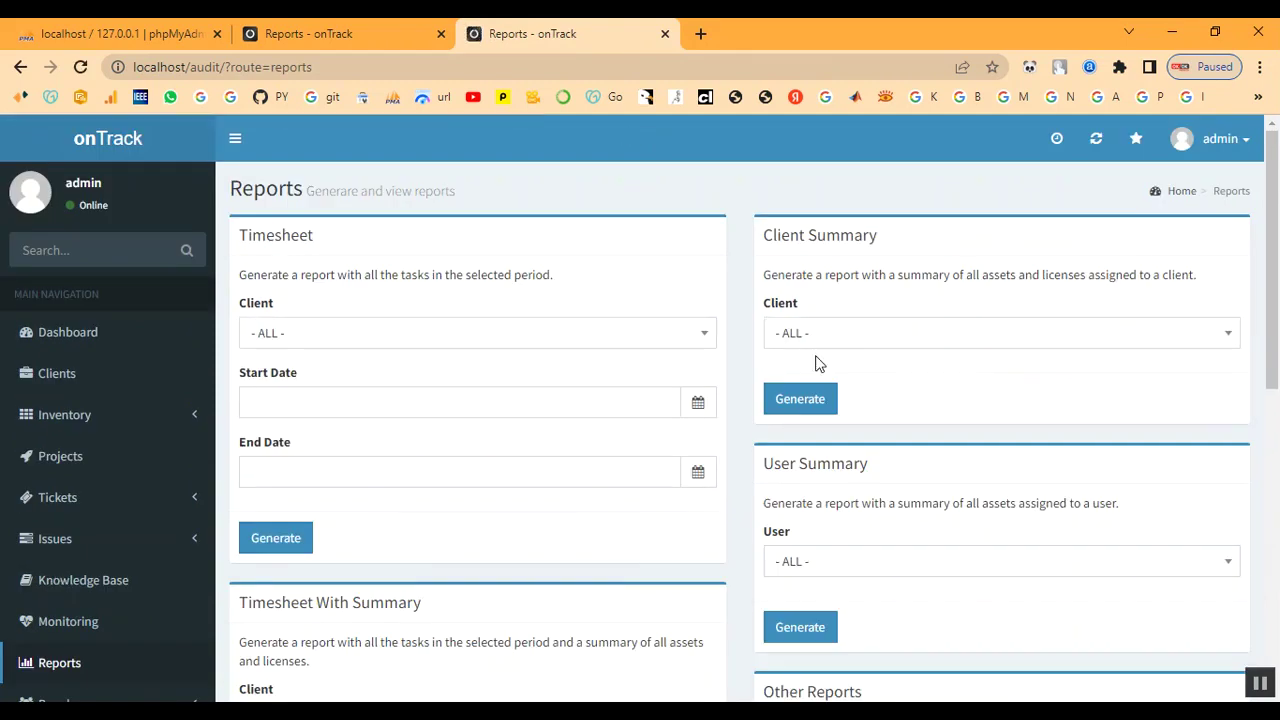
Step: Generate the Client Summary for Client and review its laptop and license entries
{"action": "left_click", "coordinate": [848, 338]}
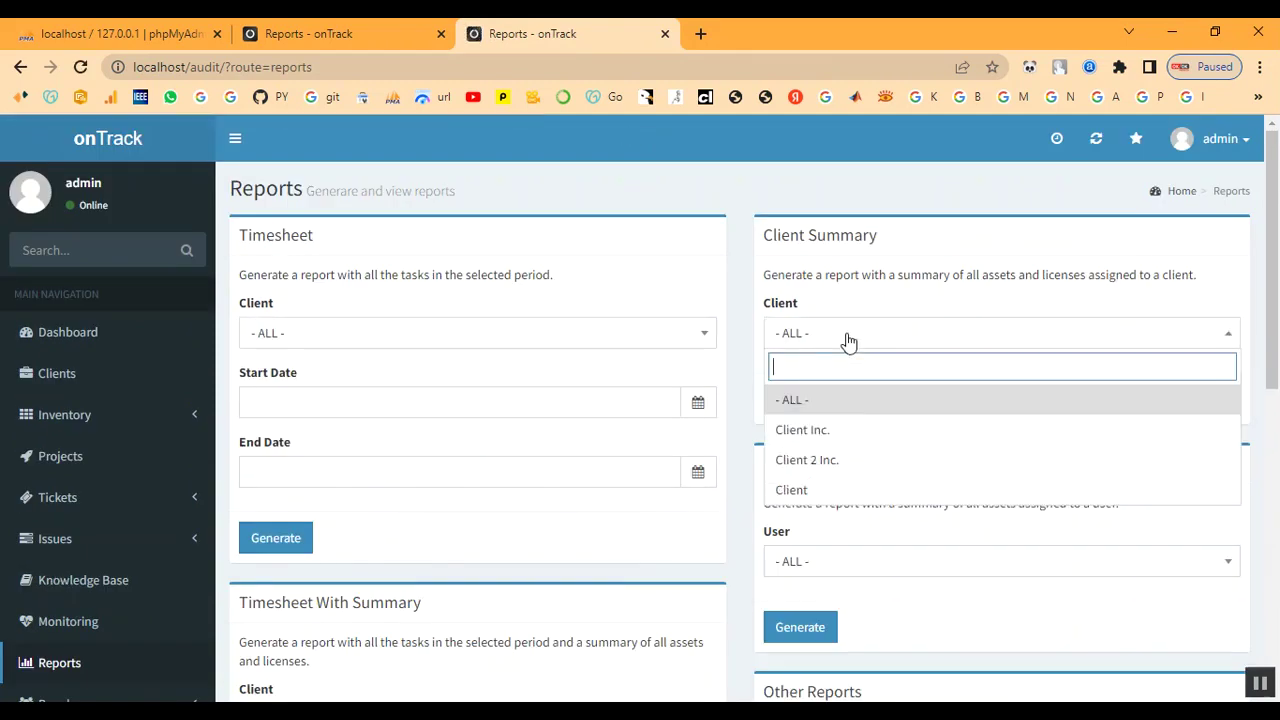
{"action": "left_click", "coordinate": [836, 490]}
{"action": "left_click", "coordinate": [798, 400]}
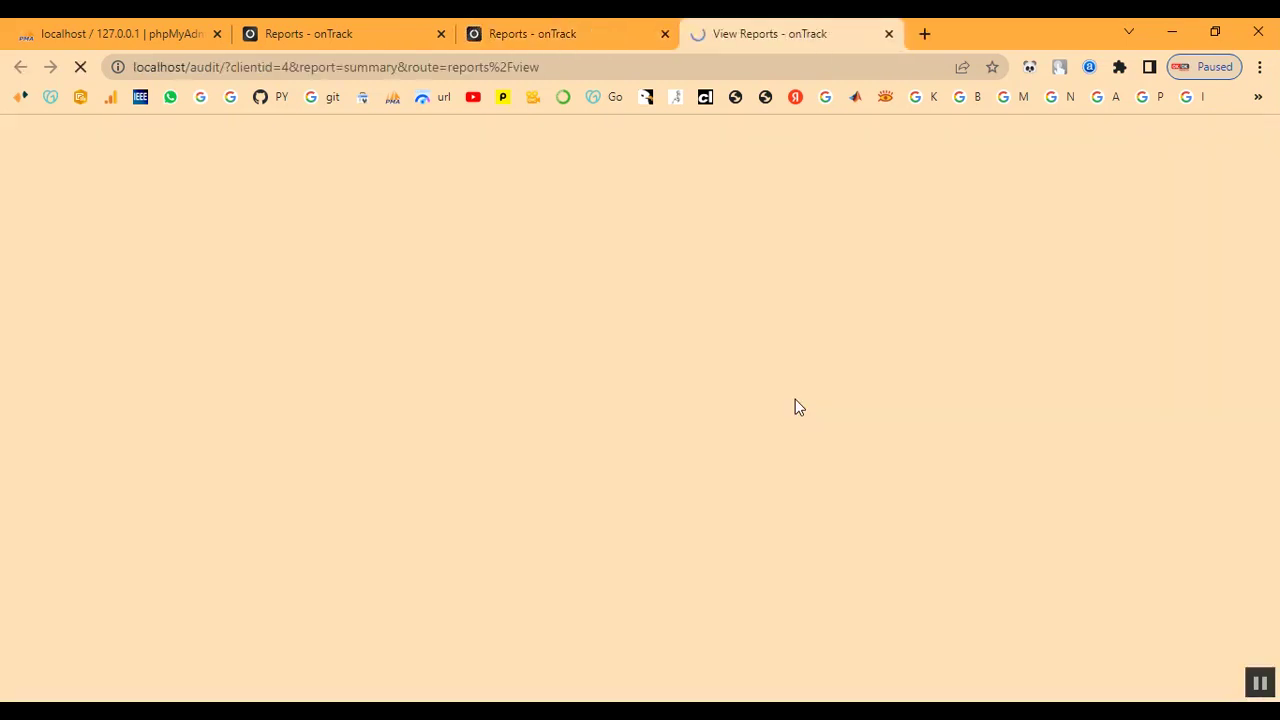
{"action": "scroll", "coordinate": [388, 442], "scroll_direction": "down", "scroll_amount": 1}
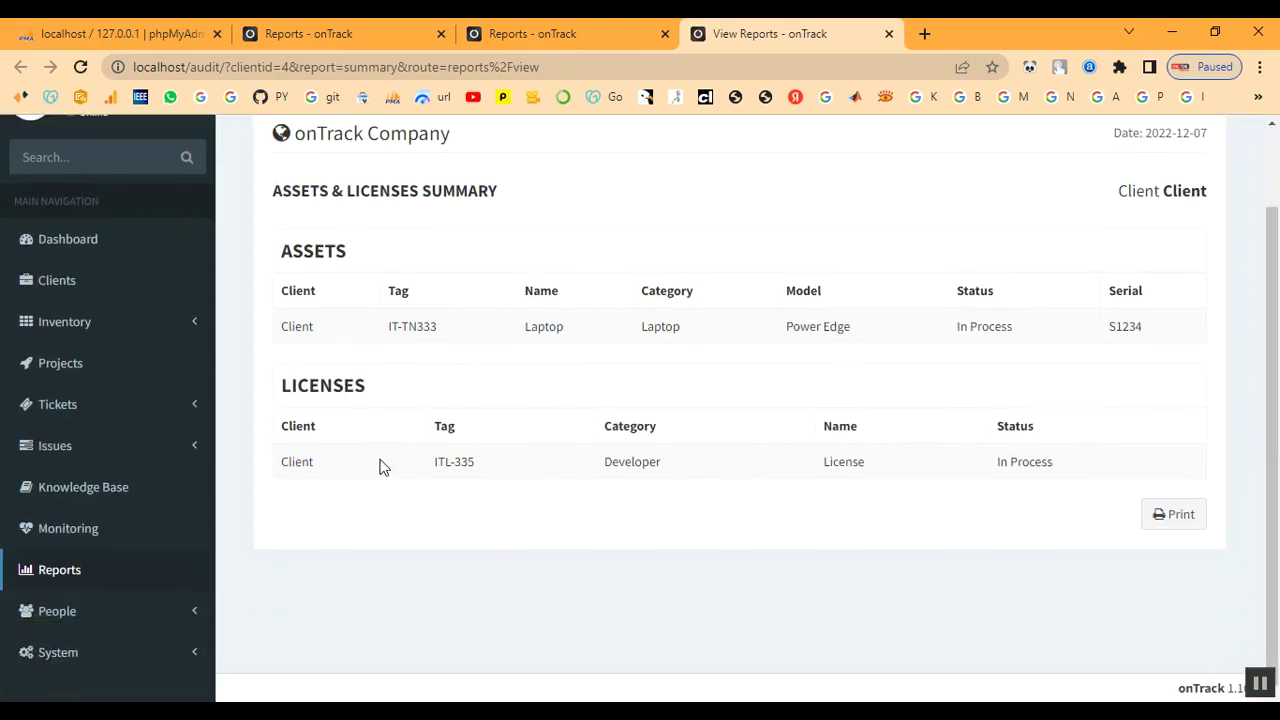
{"action": "scroll", "coordinate": [650, 467], "scroll_direction": "up", "scroll_amount": 1}
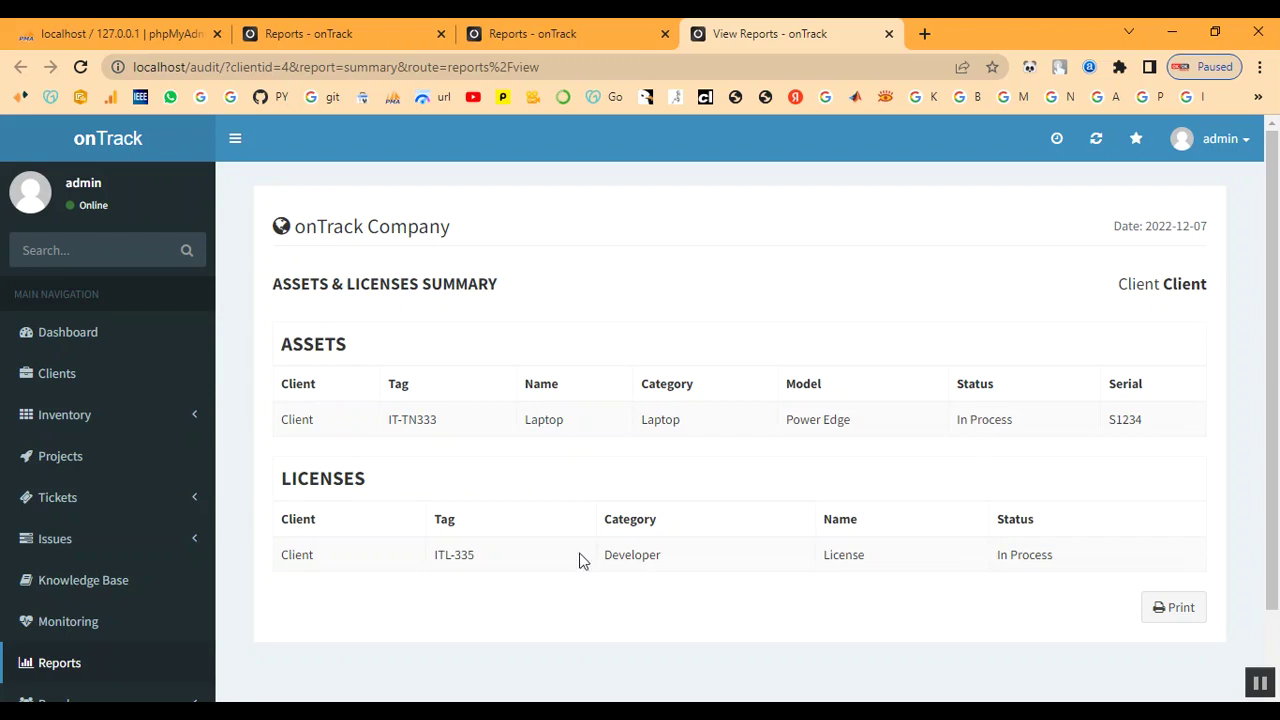
Step: Back on Reports, set the Timesheet With Summary client to Client
{"action": "left_click", "coordinate": [100, 670]}
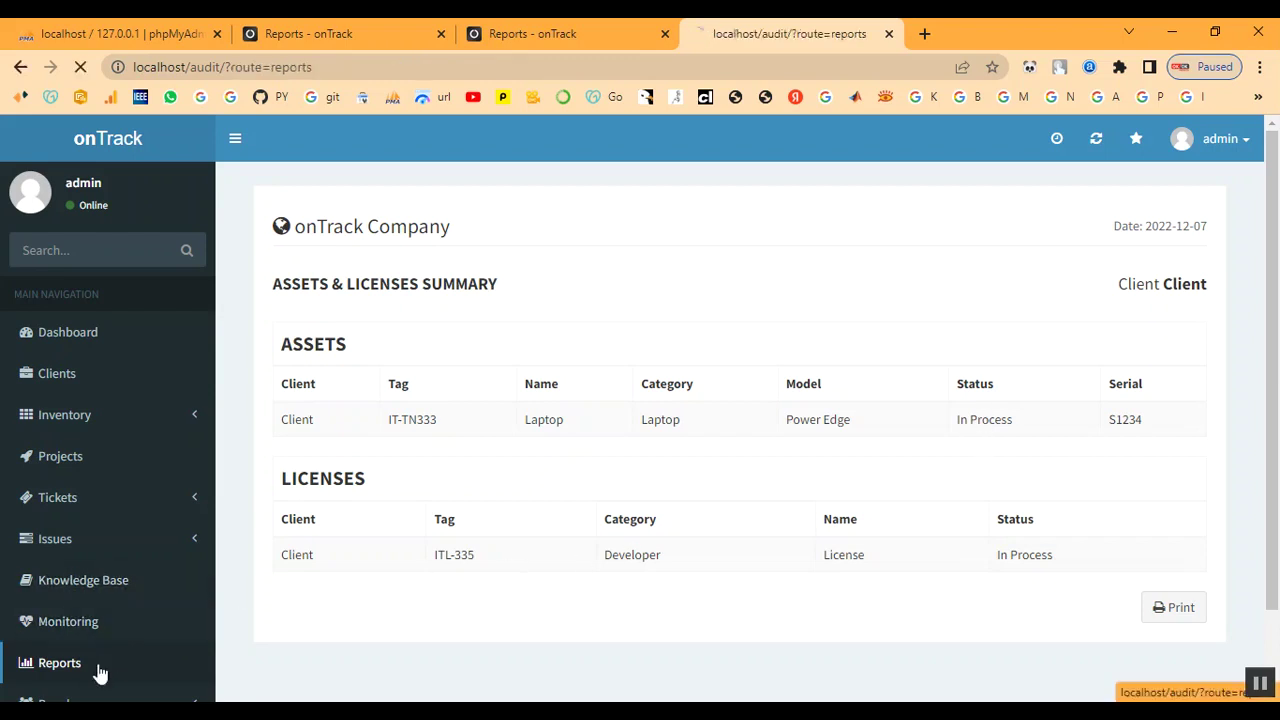
{"action": "scroll", "coordinate": [920, 428], "scroll_direction": "down", "scroll_amount": 2}
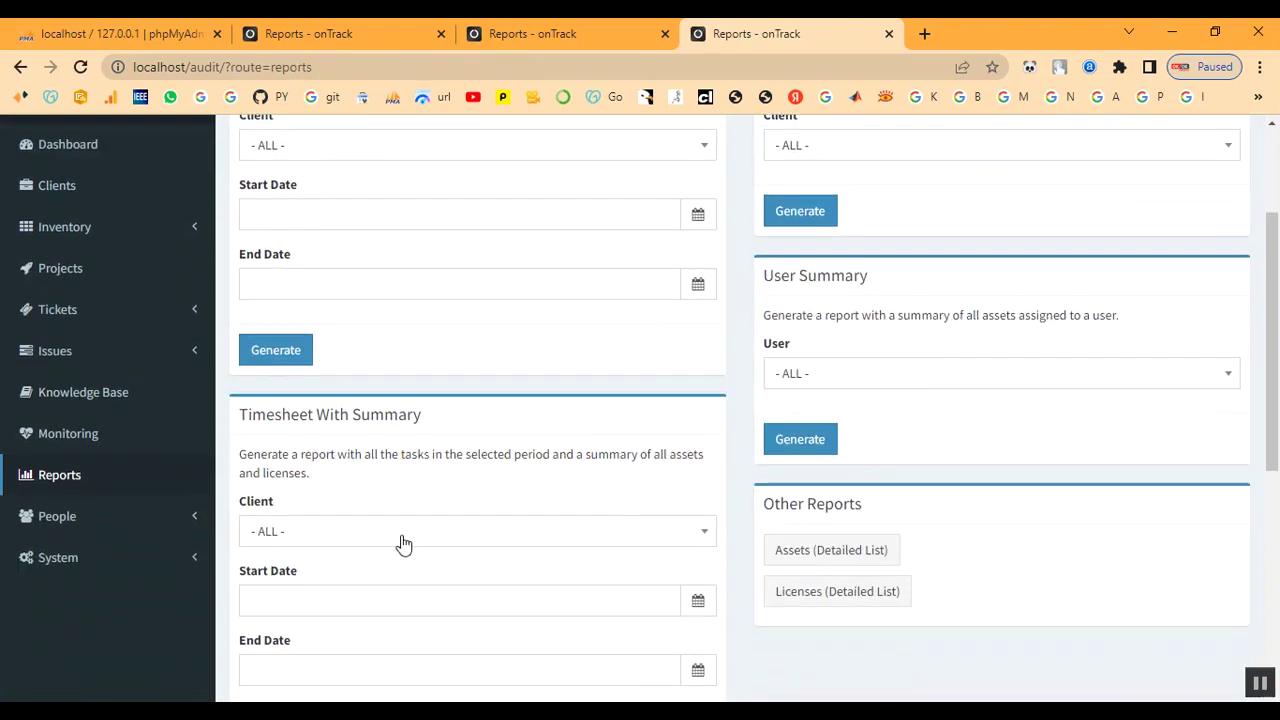
{"action": "left_click", "coordinate": [375, 535]}
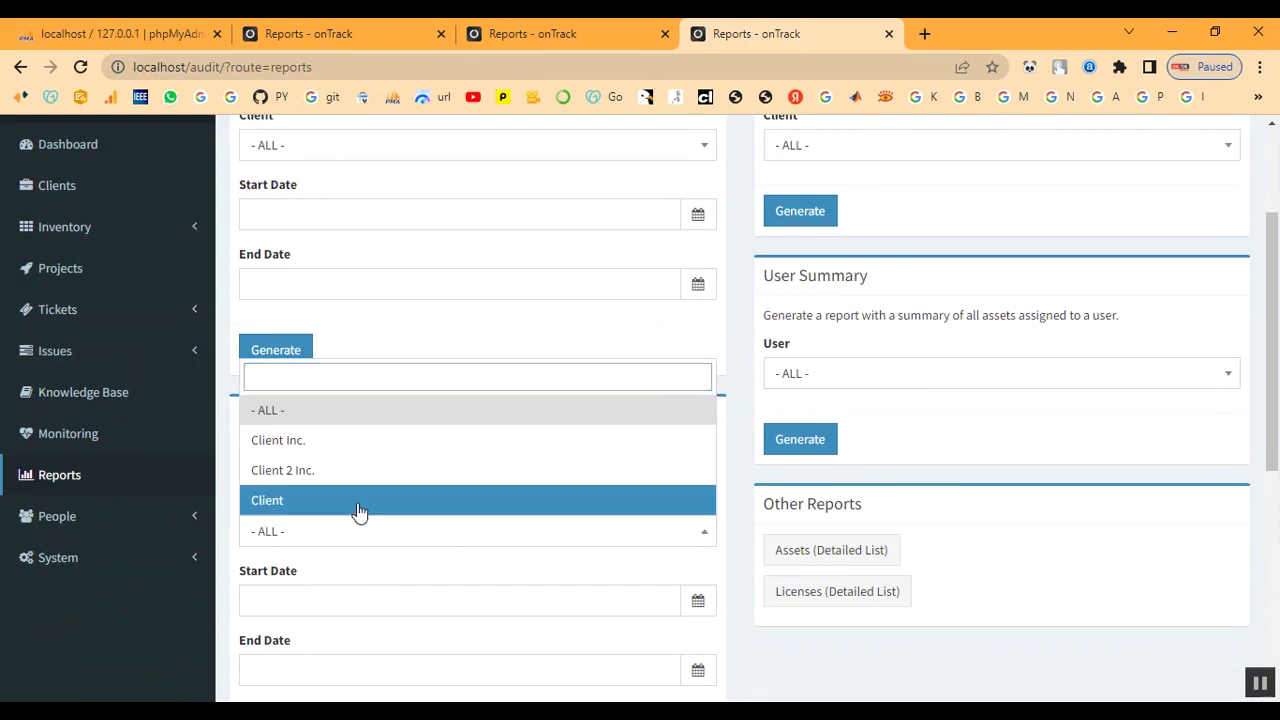
{"action": "left_click", "coordinate": [357, 502]}
Step: Set start and end dates to 2022-12-07, generate, and review the report
{"action": "scroll", "coordinate": [357, 503], "scroll_direction": "down", "scroll_amount": 2}
{"action": "left_click", "coordinate": [338, 410]}
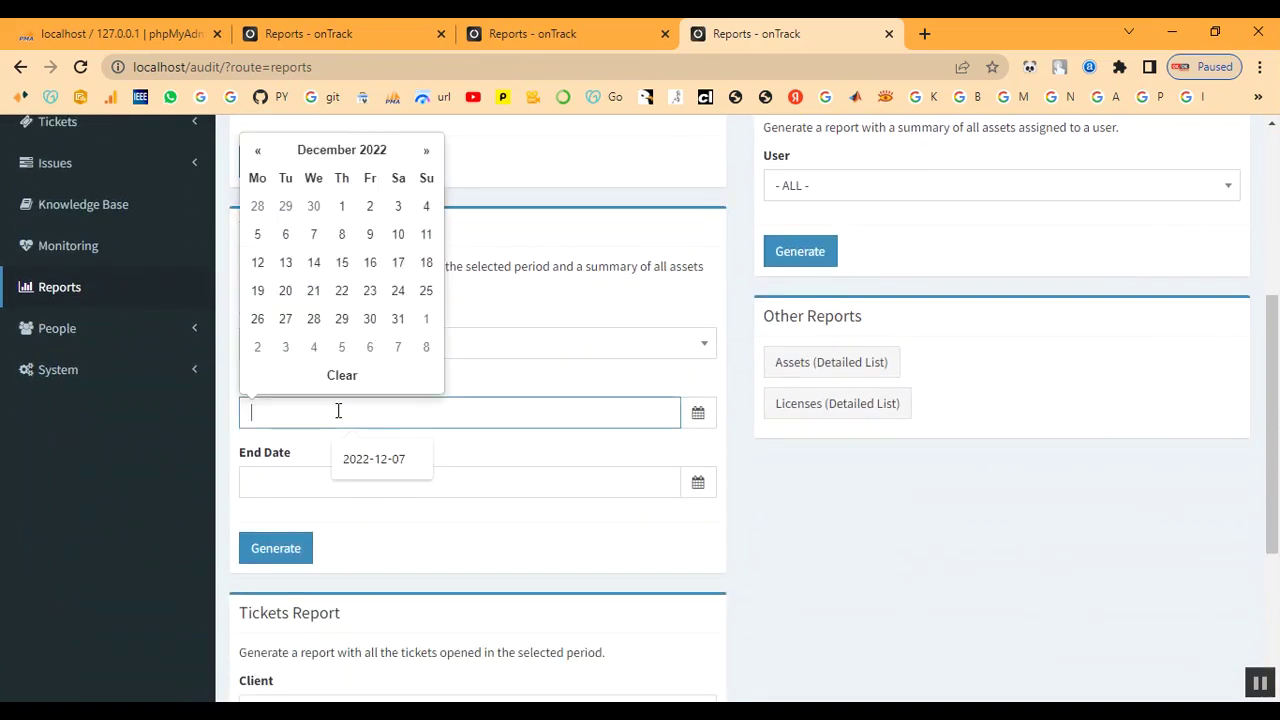
{"action": "left_click", "coordinate": [358, 446]}
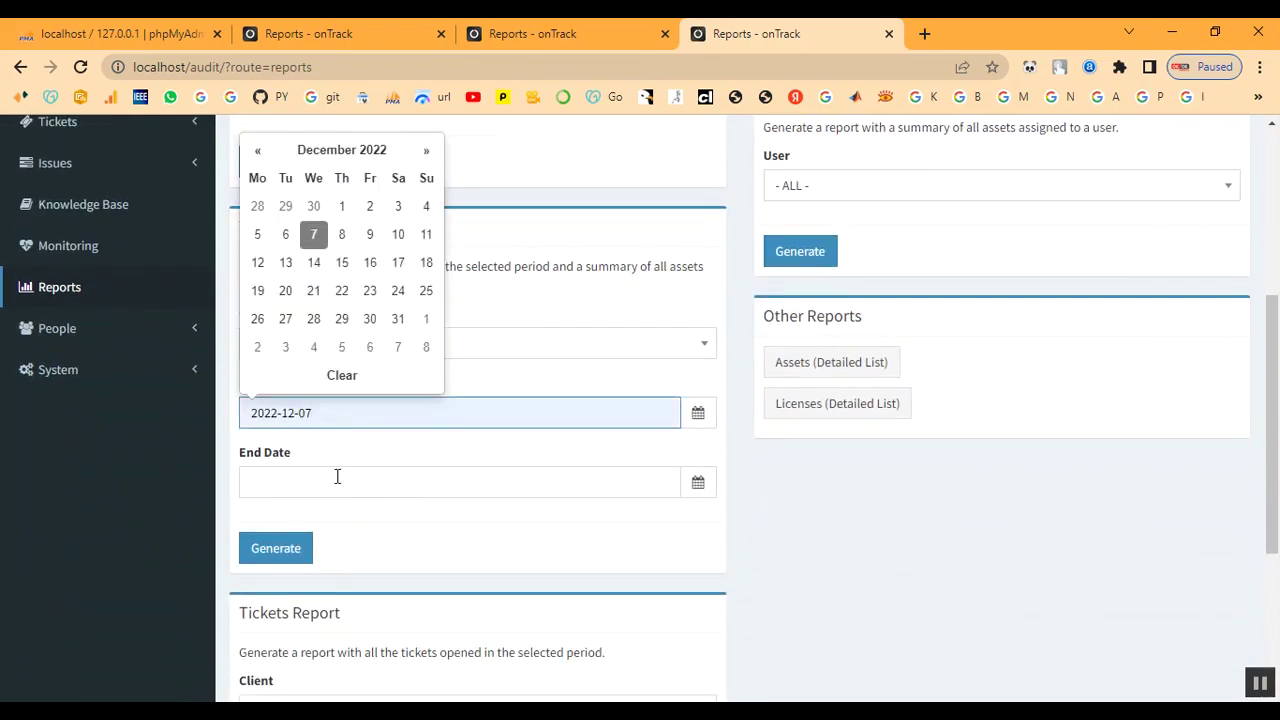
{"action": "left_click", "coordinate": [337, 479]}
{"action": "left_click", "coordinate": [313, 303]}
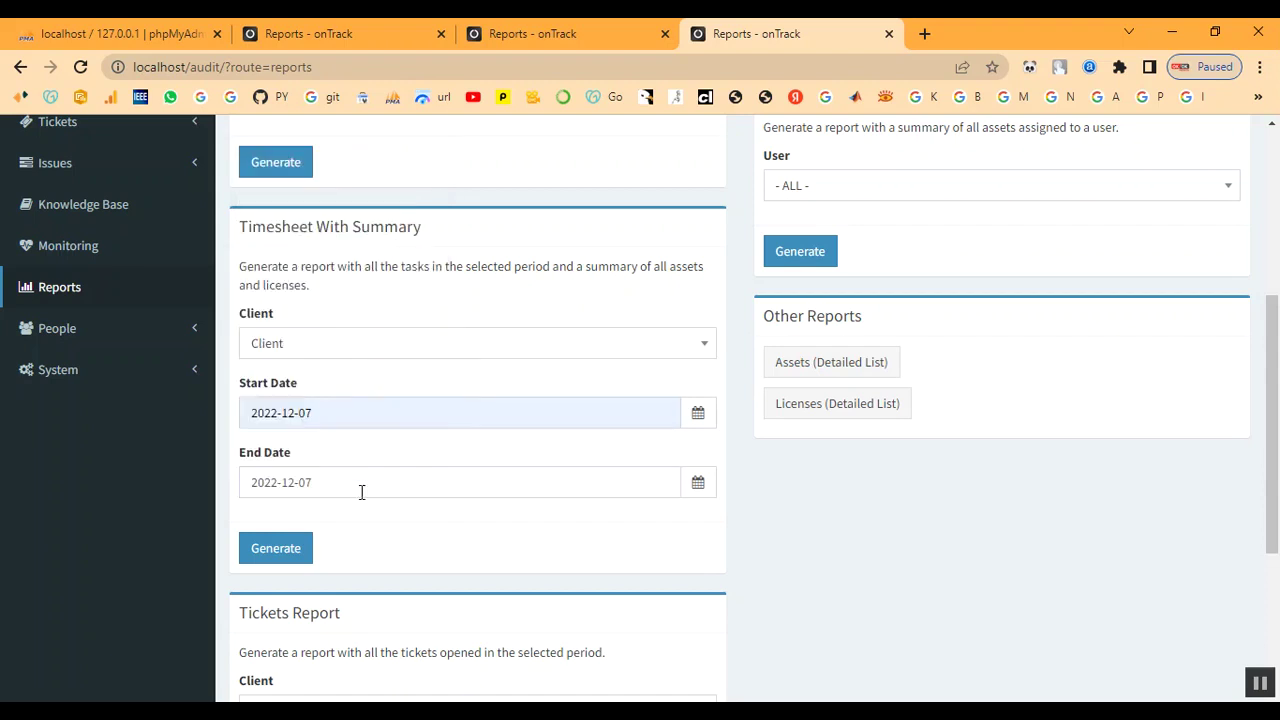
{"action": "left_click", "coordinate": [286, 550]}
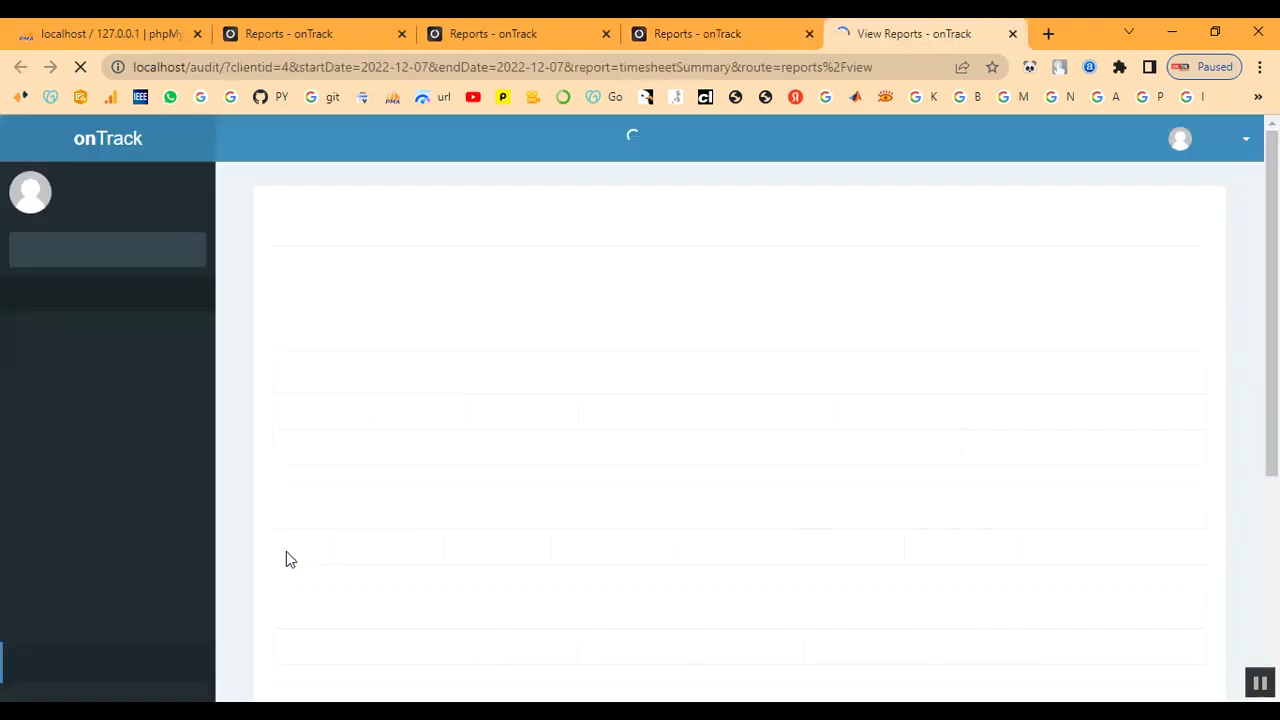
{"action": "scroll", "coordinate": [726, 505], "scroll_direction": "down", "scroll_amount": 4}
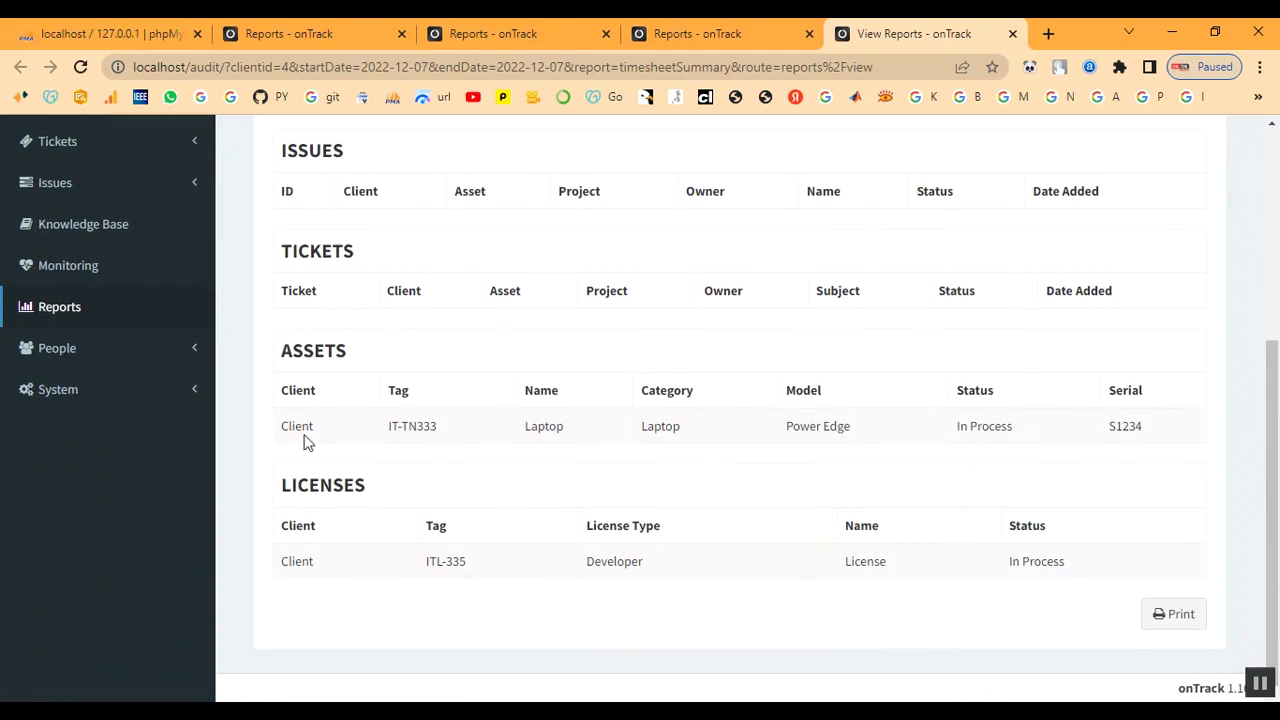
{"action": "scroll", "coordinate": [910, 565], "scroll_direction": "up", "scroll_amount": 4}
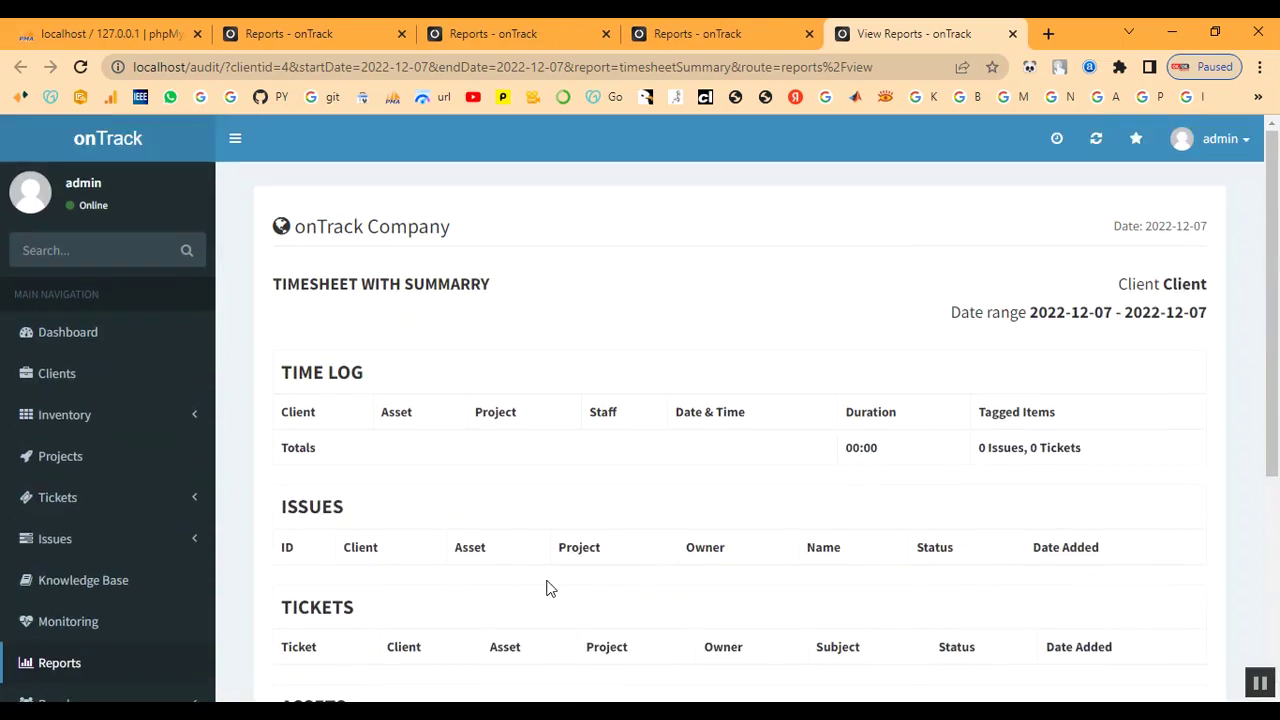
{"action": "scroll", "coordinate": [734, 596], "scroll_direction": "down", "scroll_amount": 1}
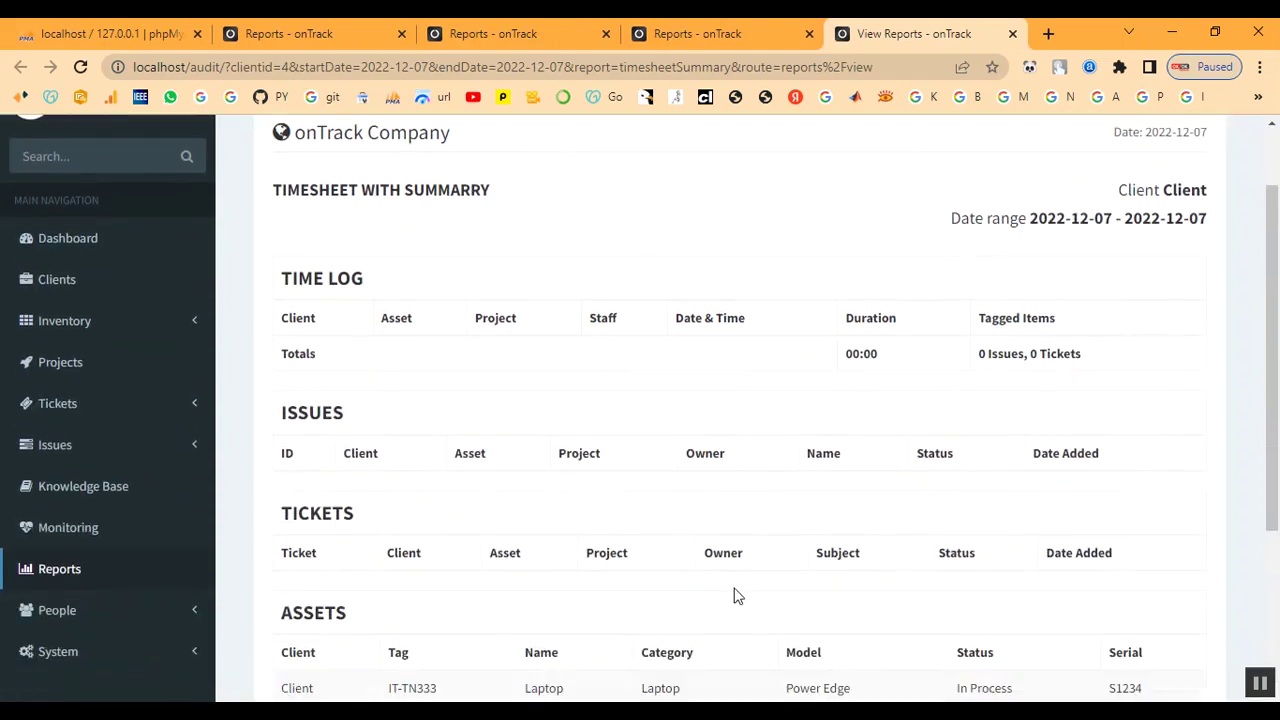
{"action": "scroll", "coordinate": [734, 596], "scroll_direction": "up", "scroll_amount": 1}
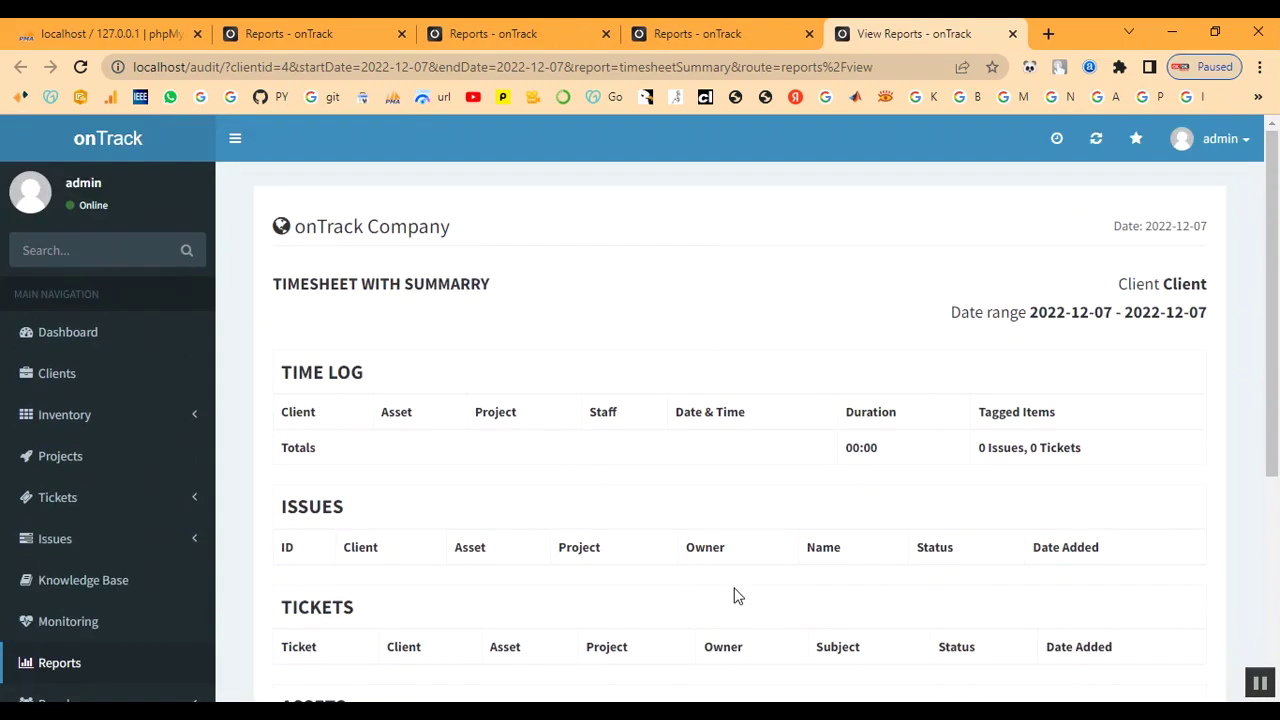
Step: Close the previous report and set the Tickets Report client to Client
{"action": "left_click", "coordinate": [1011, 34]}
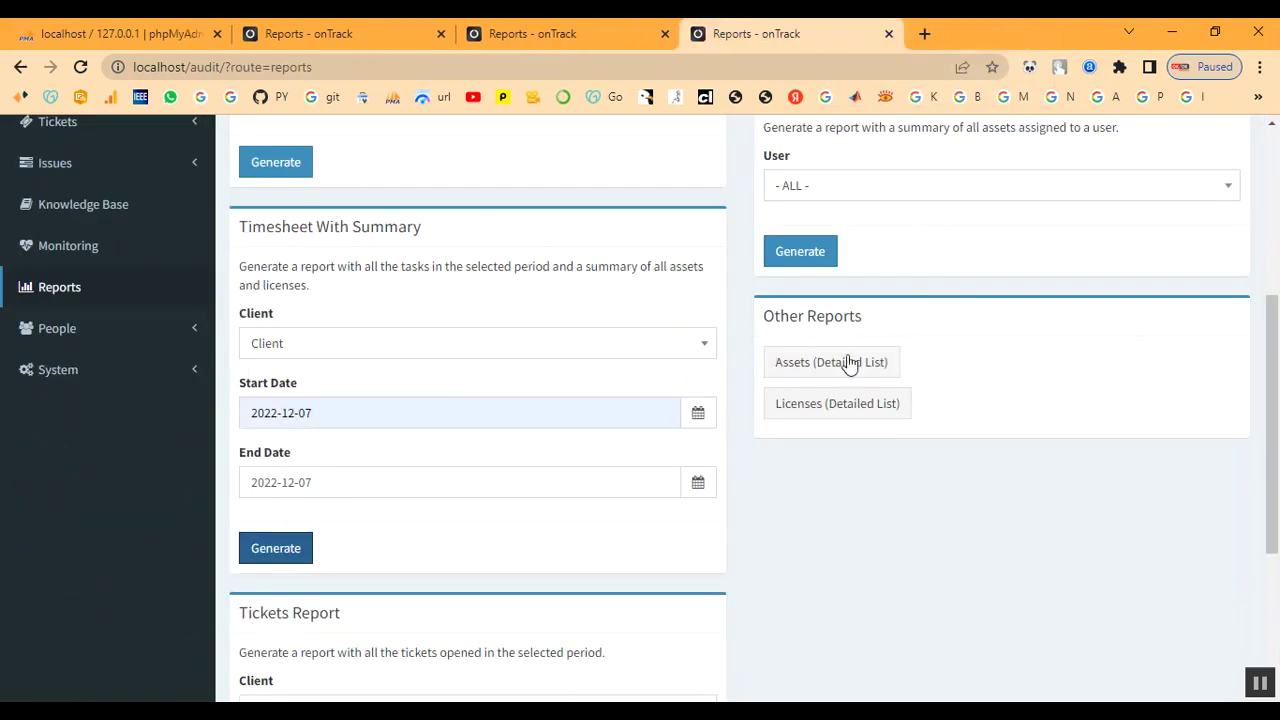
{"action": "scroll", "coordinate": [823, 380], "scroll_direction": "up", "scroll_amount": 2}
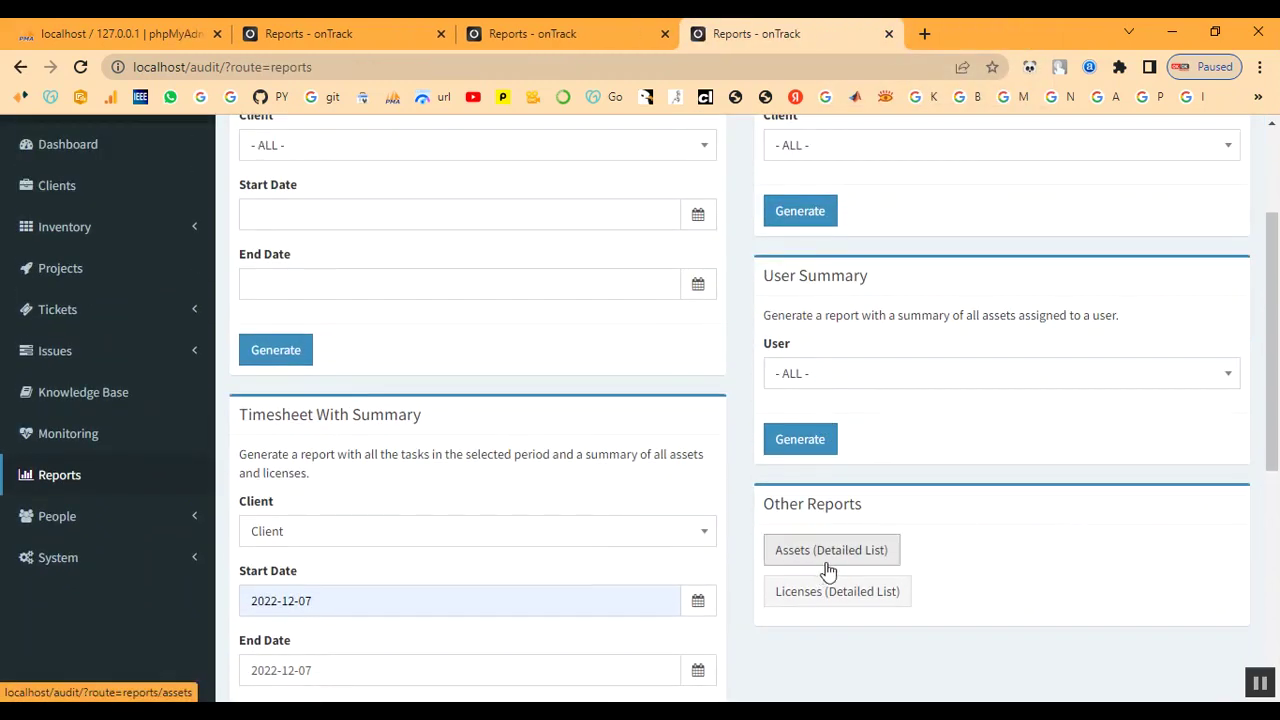
{"action": "scroll", "coordinate": [820, 570], "scroll_direction": "down", "scroll_amount": 5}
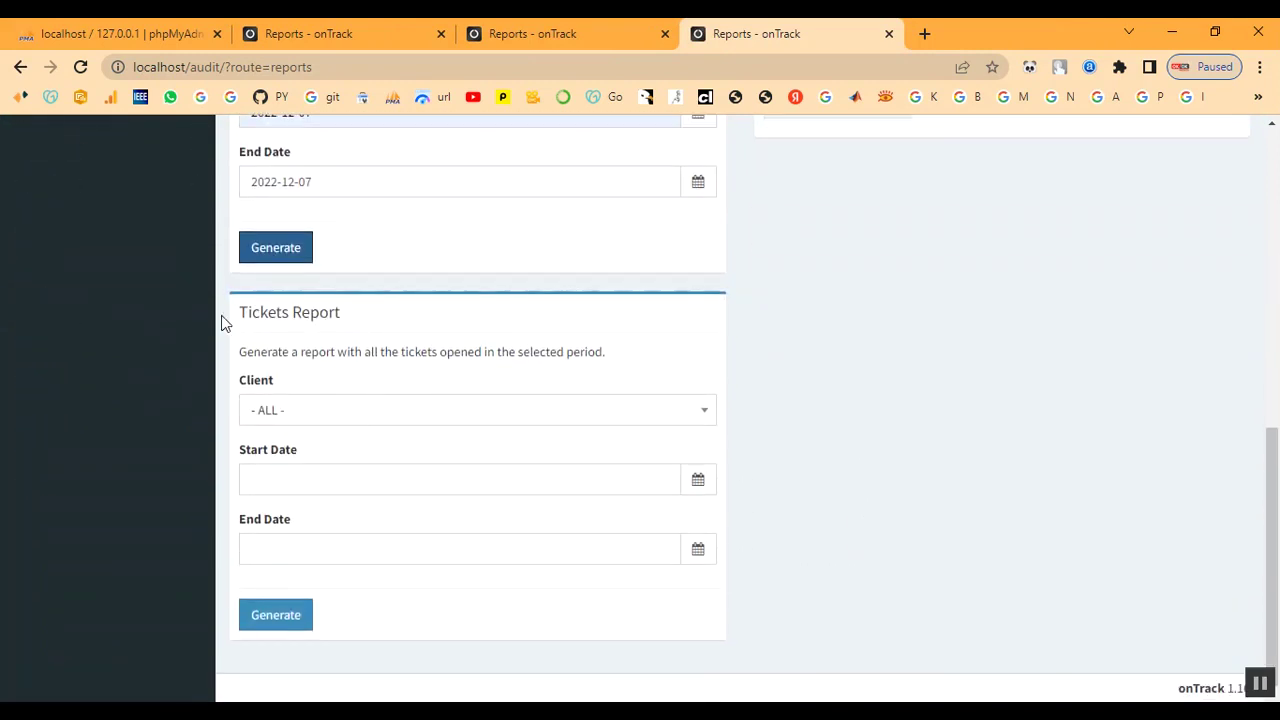
{"action": "left_click", "coordinate": [389, 418]}
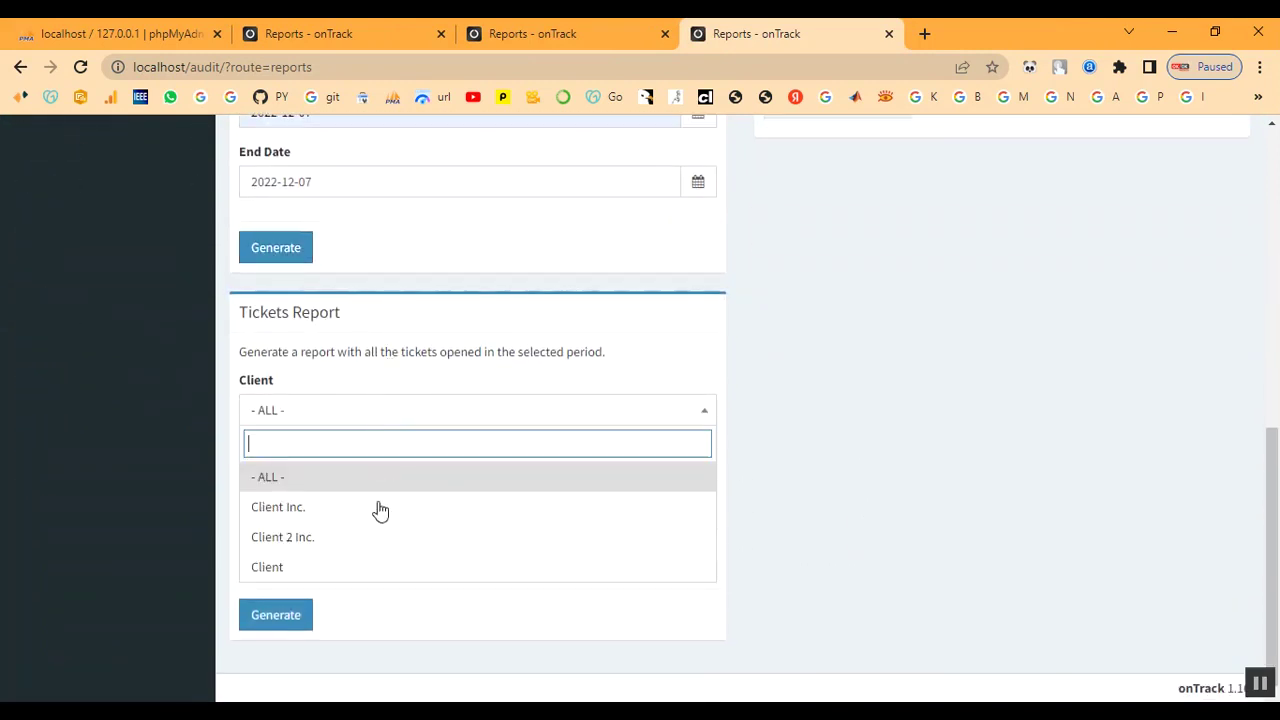
{"action": "left_click", "coordinate": [367, 567]}
Step: Set the Tickets Report dates to 2022-12-07 through 2022-12-14 and generate it
{"action": "left_click", "coordinate": [310, 477]}
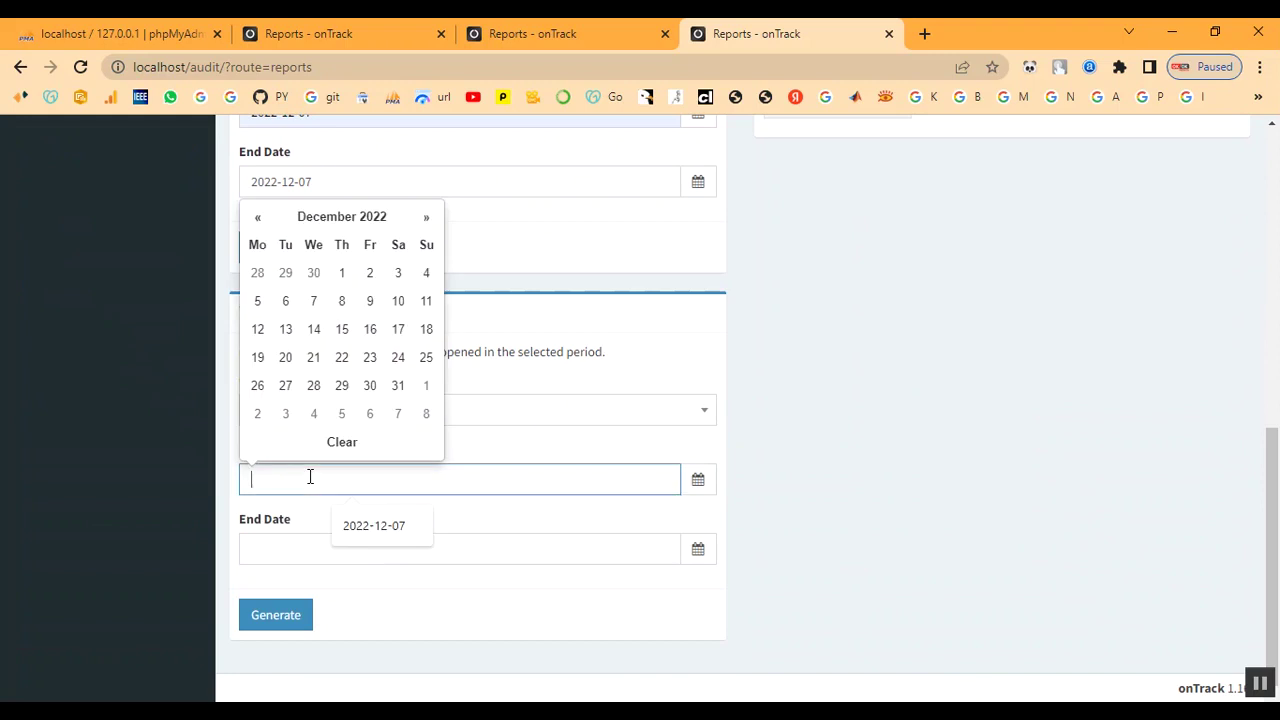
{"action": "left_click", "coordinate": [314, 300]}
{"action": "left_click", "coordinate": [306, 552]}
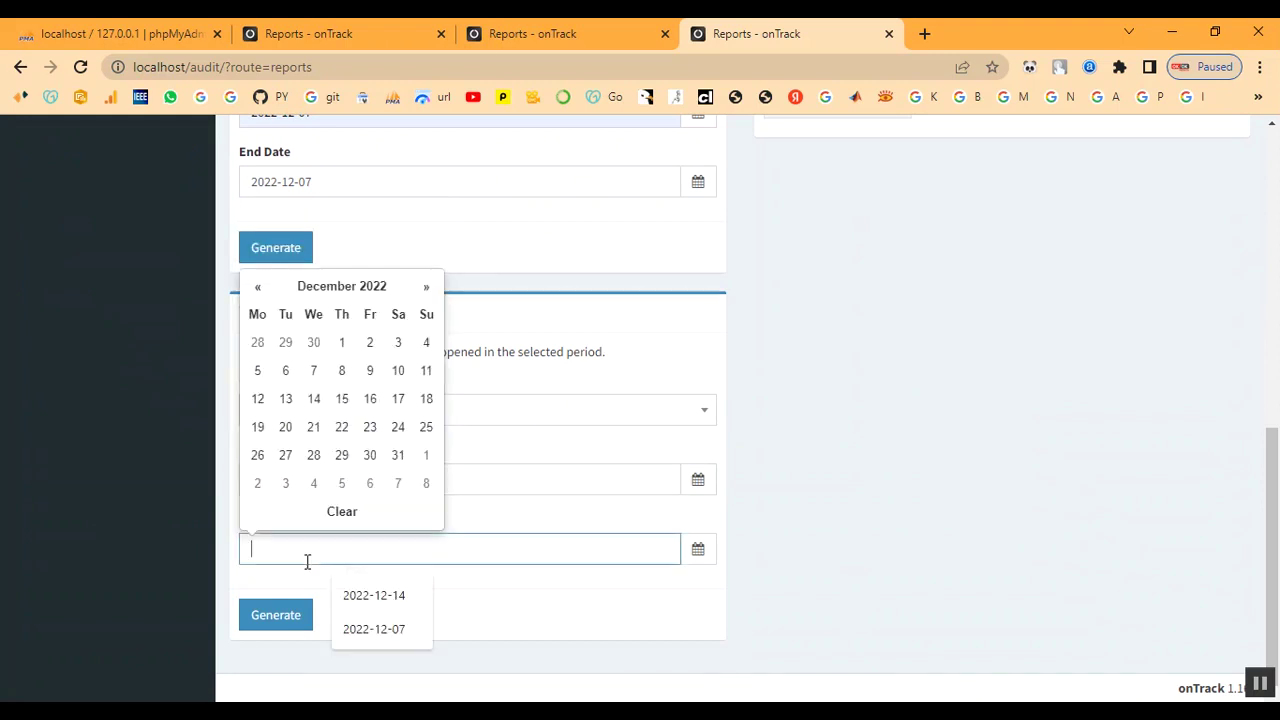
{"action": "left_click", "coordinate": [308, 401]}
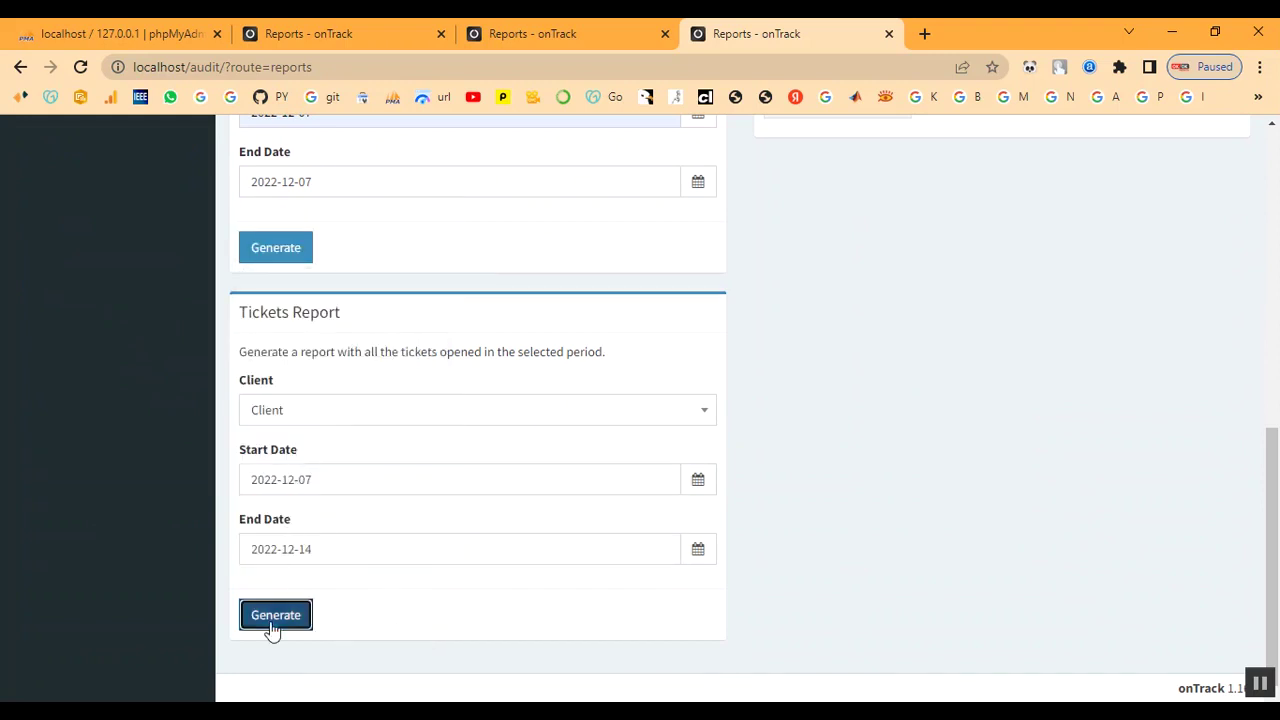
{"action": "left_click", "coordinate": [272, 624]}
Step: Review reopened ticket #972128 in the report, then close the report tab
{"action": "scroll", "coordinate": [600, 563], "scroll_direction": "down", "scroll_amount": 1}
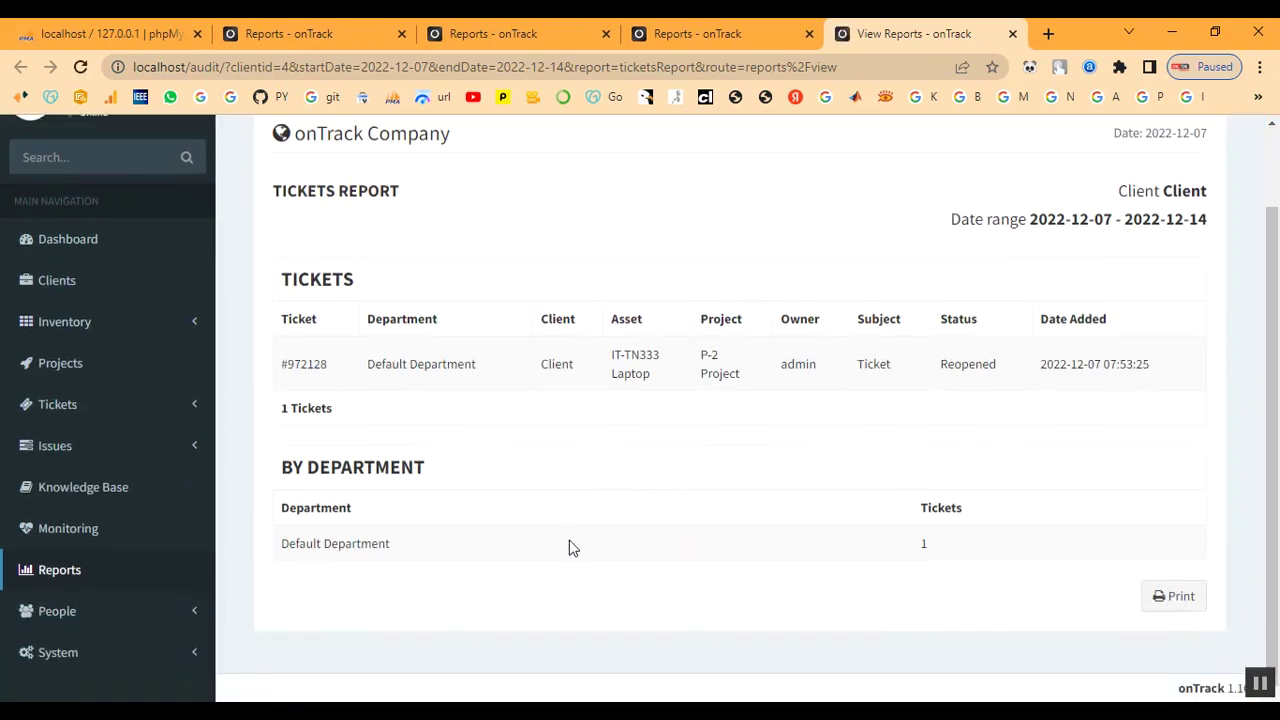
{"action": "left_click_drag", "start_coordinate": [286, 367], "coordinate": [1218, 371]}
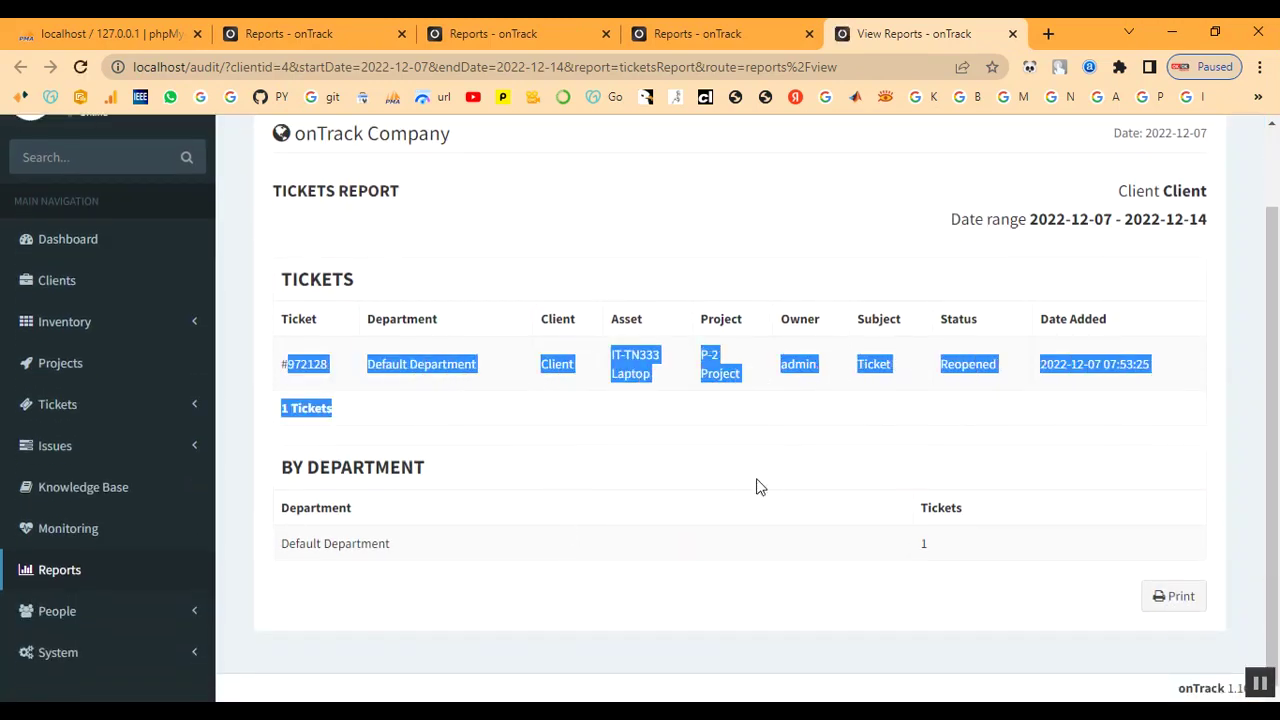
{"action": "left_click", "coordinate": [722, 487]}
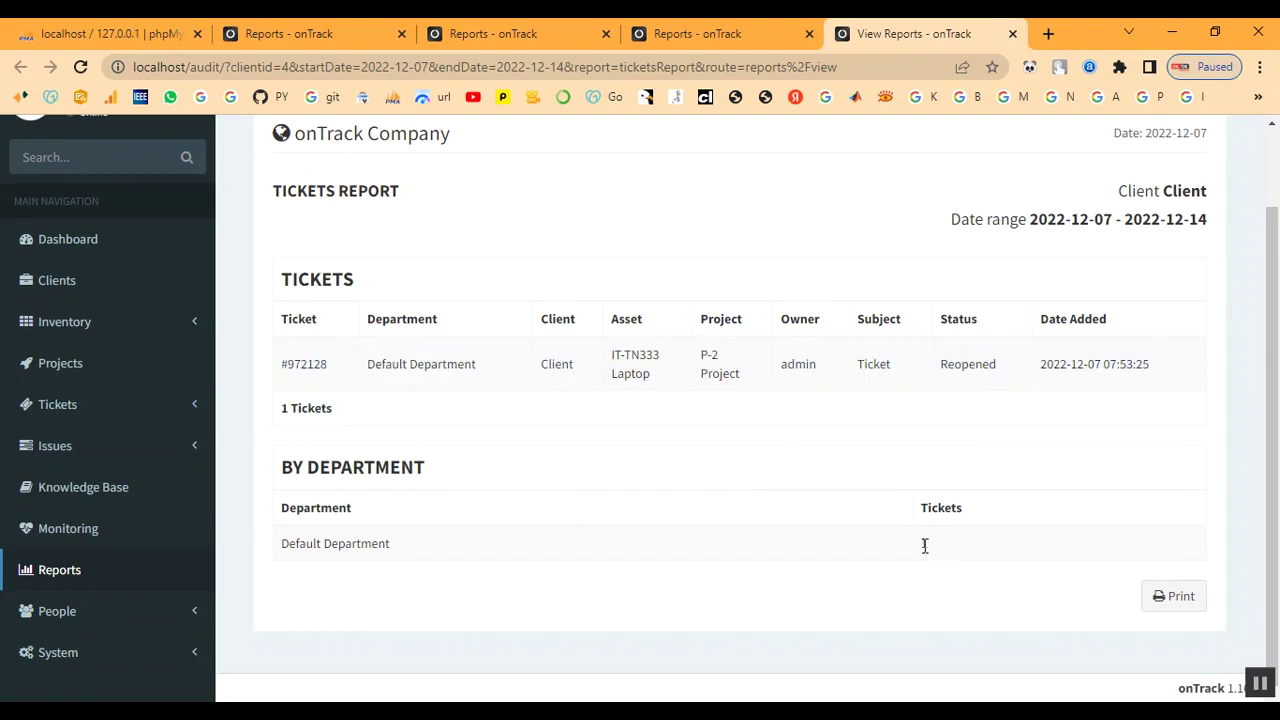
{"action": "scroll", "coordinate": [623, 546], "scroll_direction": "up", "scroll_amount": 1}
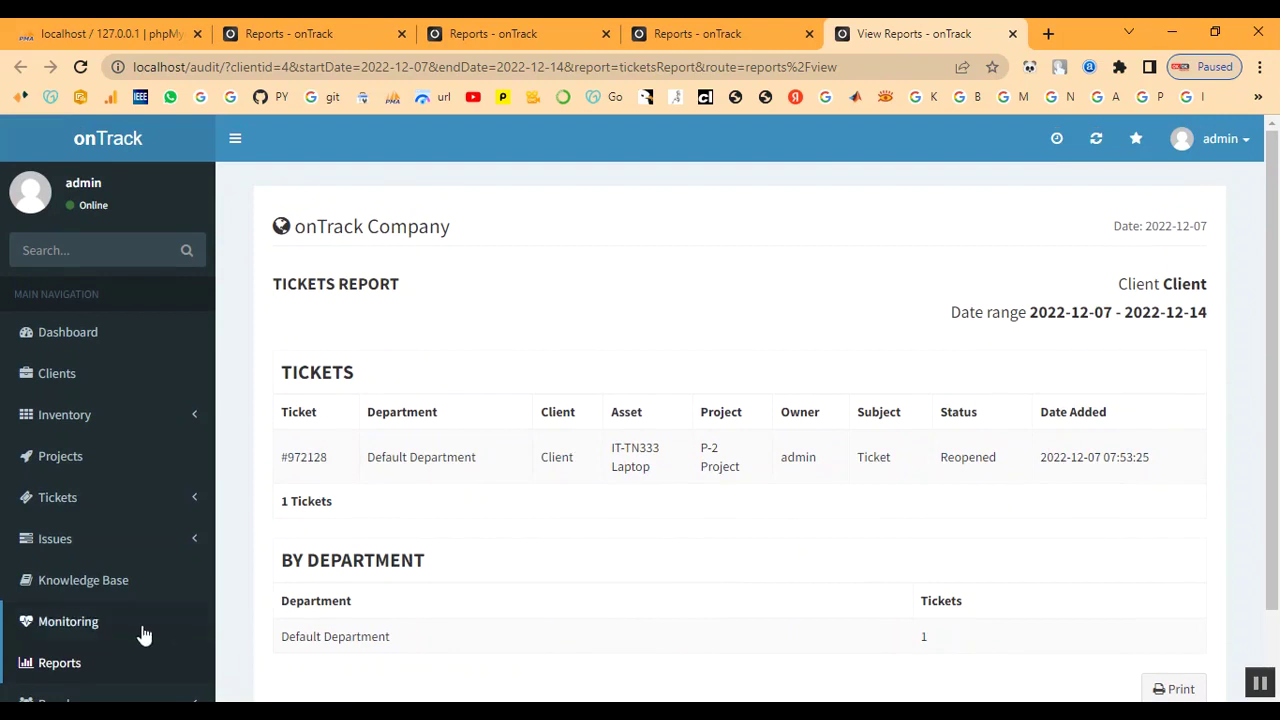
{"action": "left_click", "coordinate": [1012, 34]}
{"action": "scroll", "coordinate": [643, 420], "scroll_direction": "up", "scroll_amount": 3}
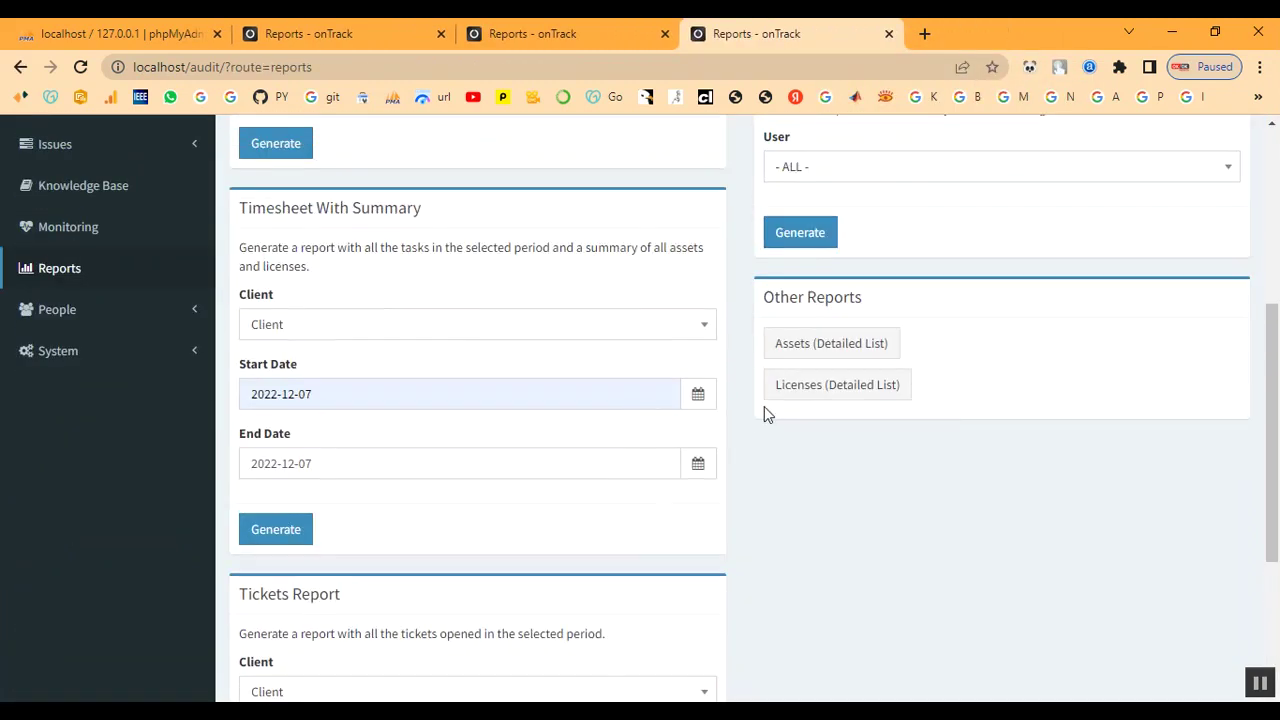
Step: Open Assets (Detailed List), then the Client page owning laptop IT-TN333
{"action": "left_click", "coordinate": [803, 358]}
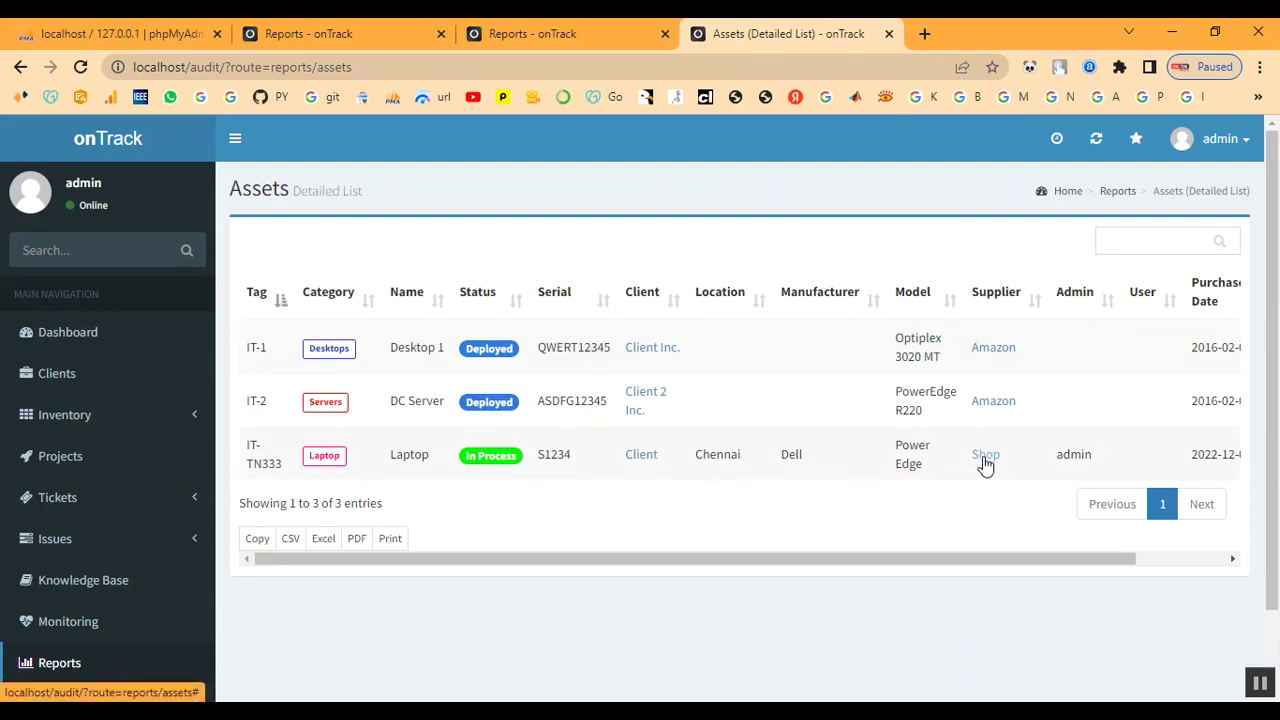
{"action": "left_click", "coordinate": [645, 460]}
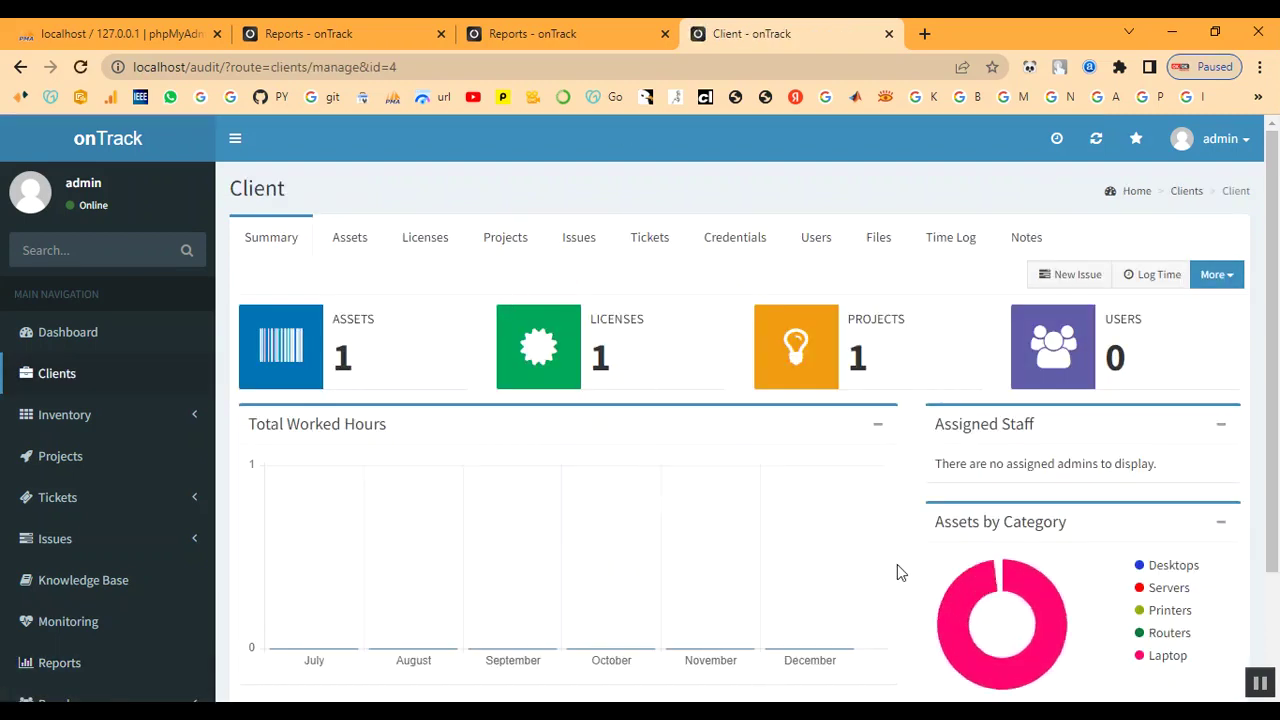
{"action": "scroll", "coordinate": [897, 564], "scroll_direction": "down", "scroll_amount": 2}
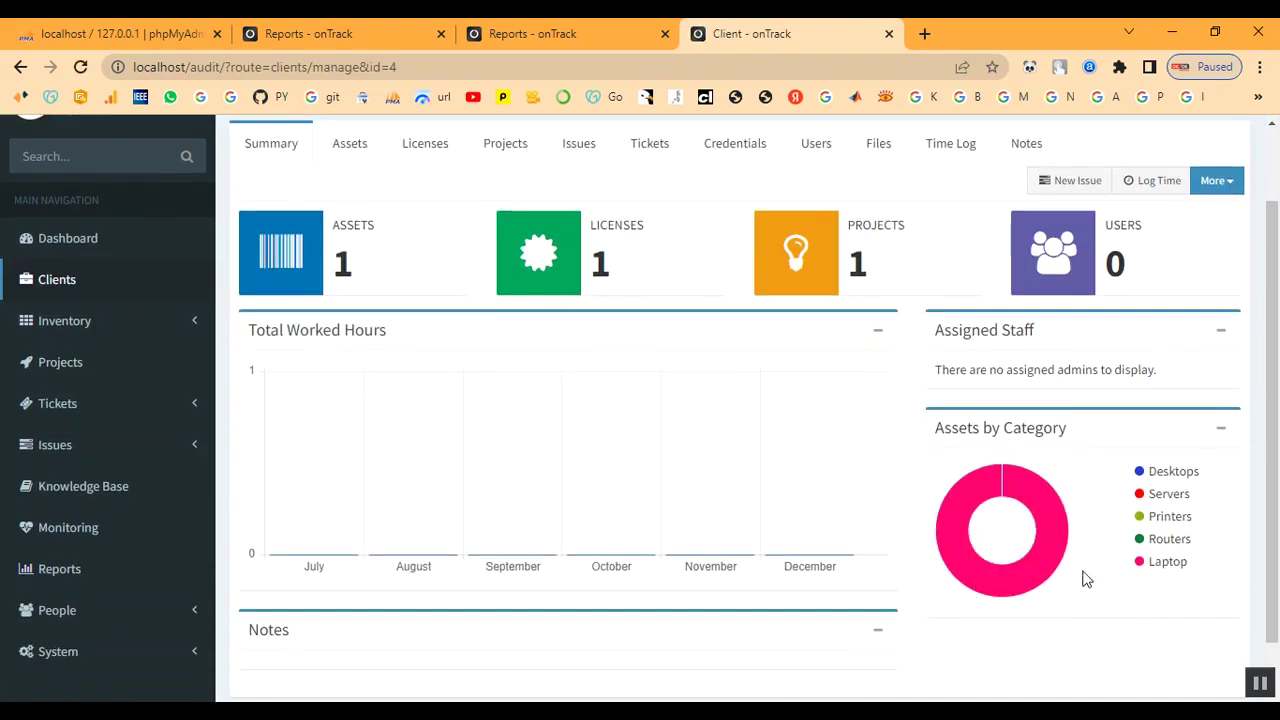
{"action": "scroll", "coordinate": [640, 466], "scroll_direction": "up", "scroll_amount": 2}
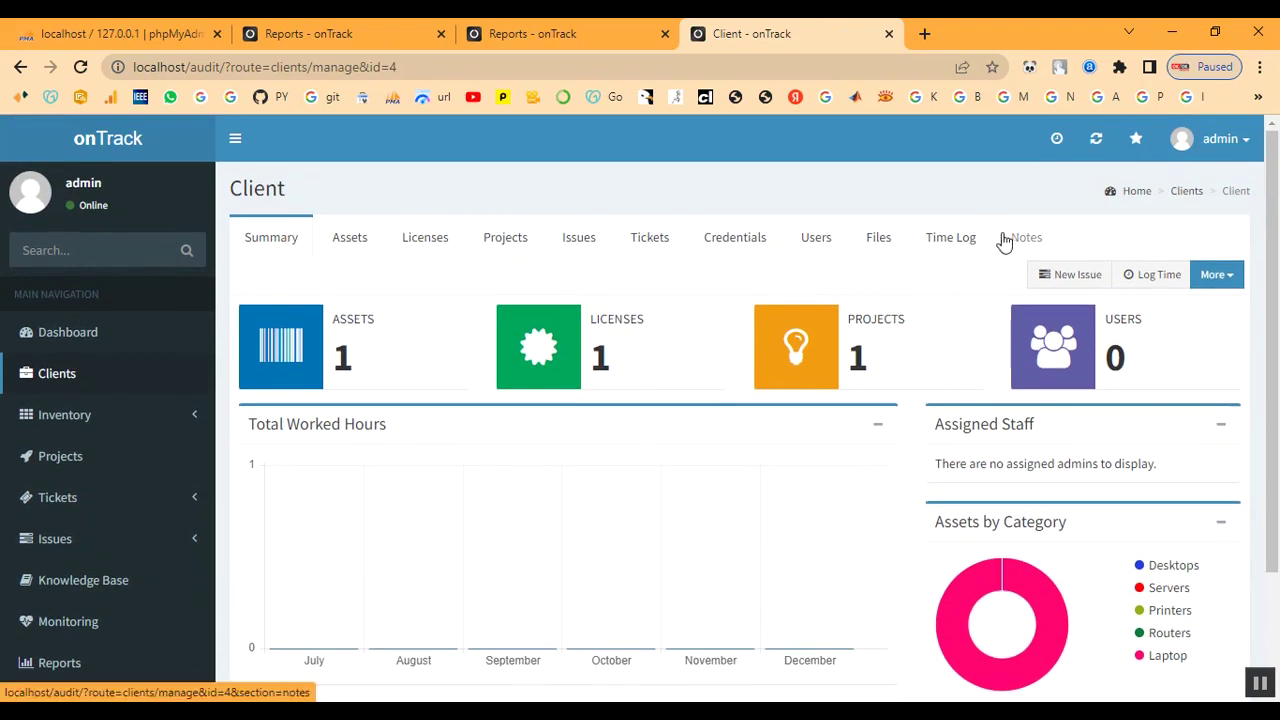
Step: Return to the Dashboard and scan its asset, license, project, client and ticket panels
{"action": "left_click", "coordinate": [58, 338]}
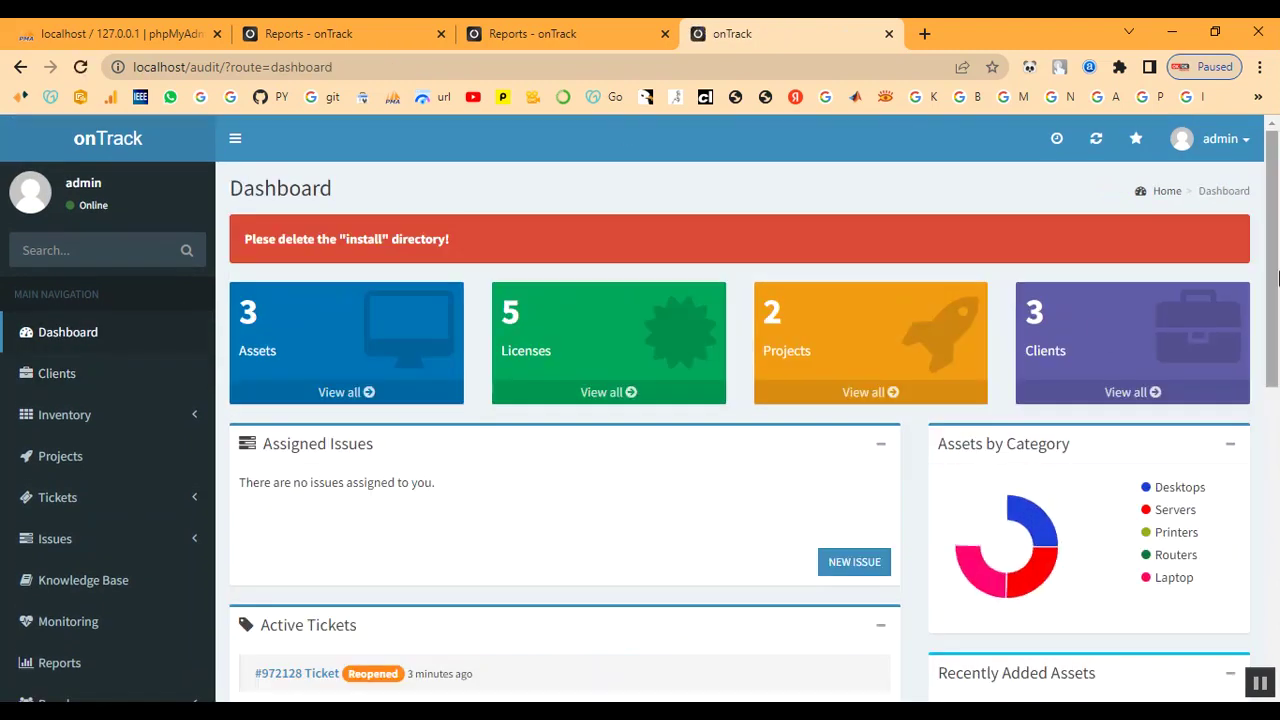
{"action": "mouse_move", "coordinate": [965, 534]}
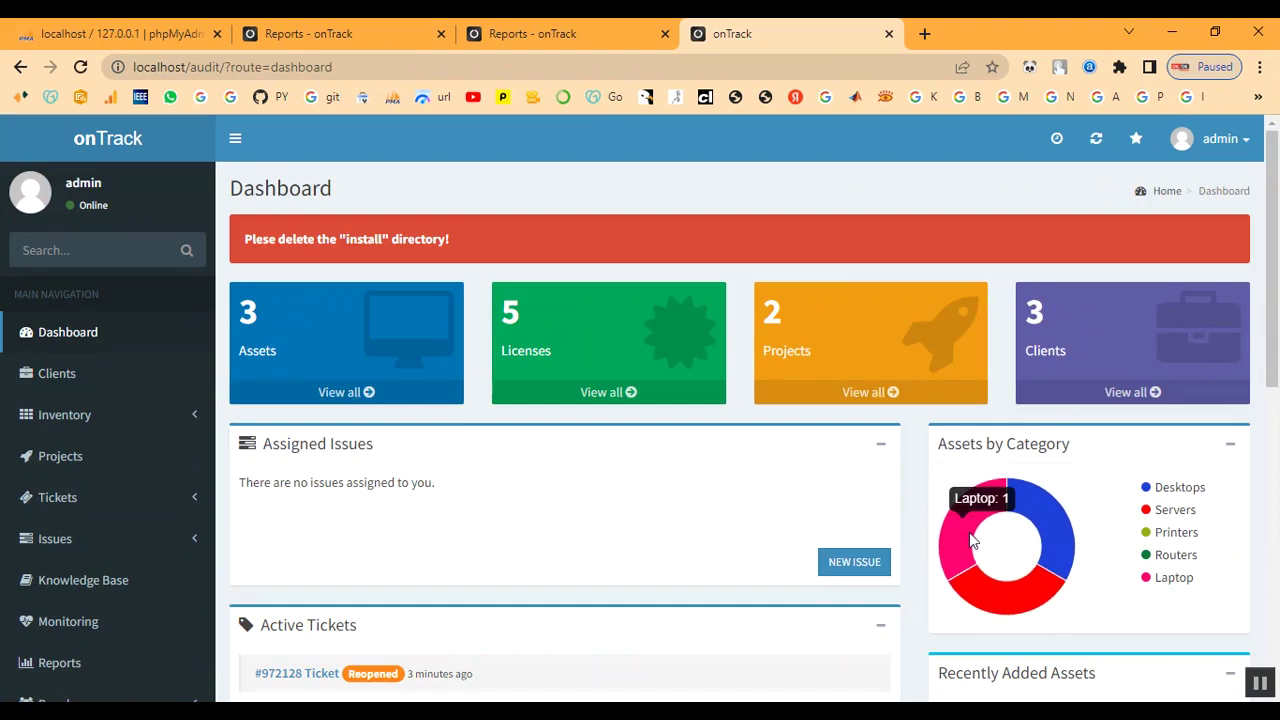
{"action": "scroll", "coordinate": [628, 486], "scroll_direction": "down", "scroll_amount": 4}
{"action": "scroll", "coordinate": [581, 463], "scroll_direction": "up", "scroll_amount": 1}
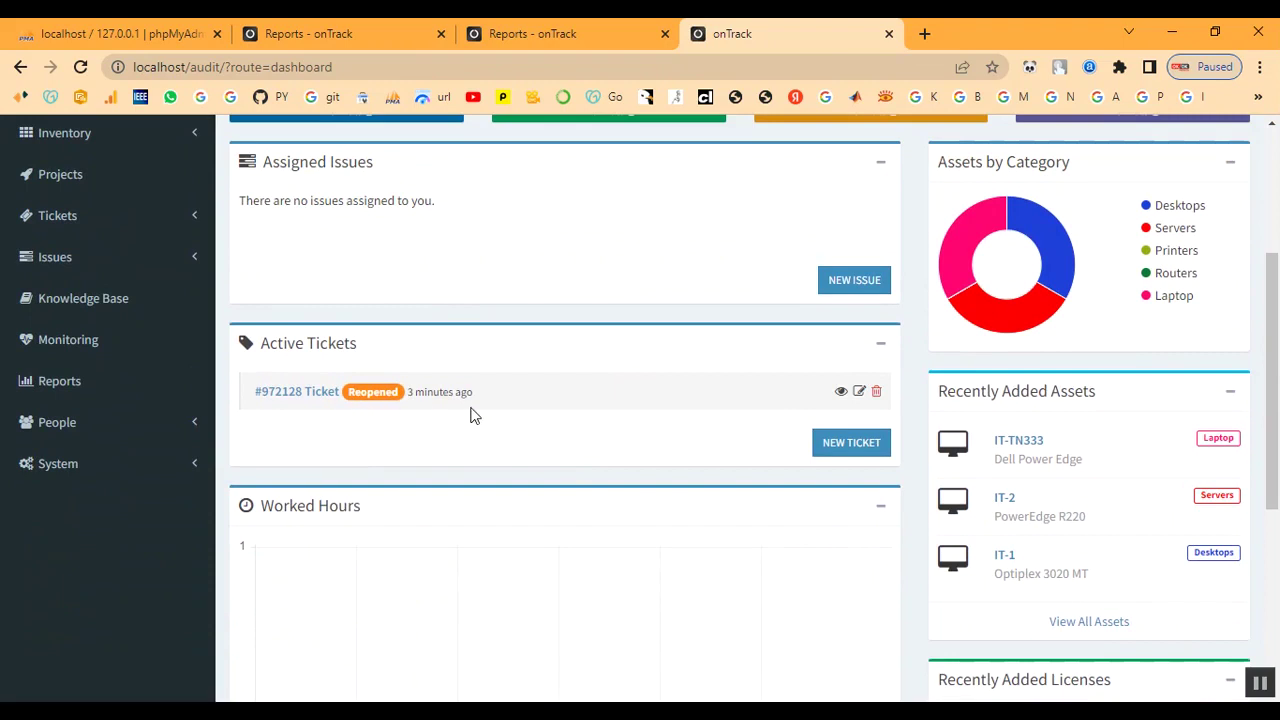
{"action": "scroll", "coordinate": [474, 416], "scroll_direction": "up", "scroll_amount": 1}
{"action": "scroll", "coordinate": [474, 416], "scroll_direction": "down", "scroll_amount": 4}
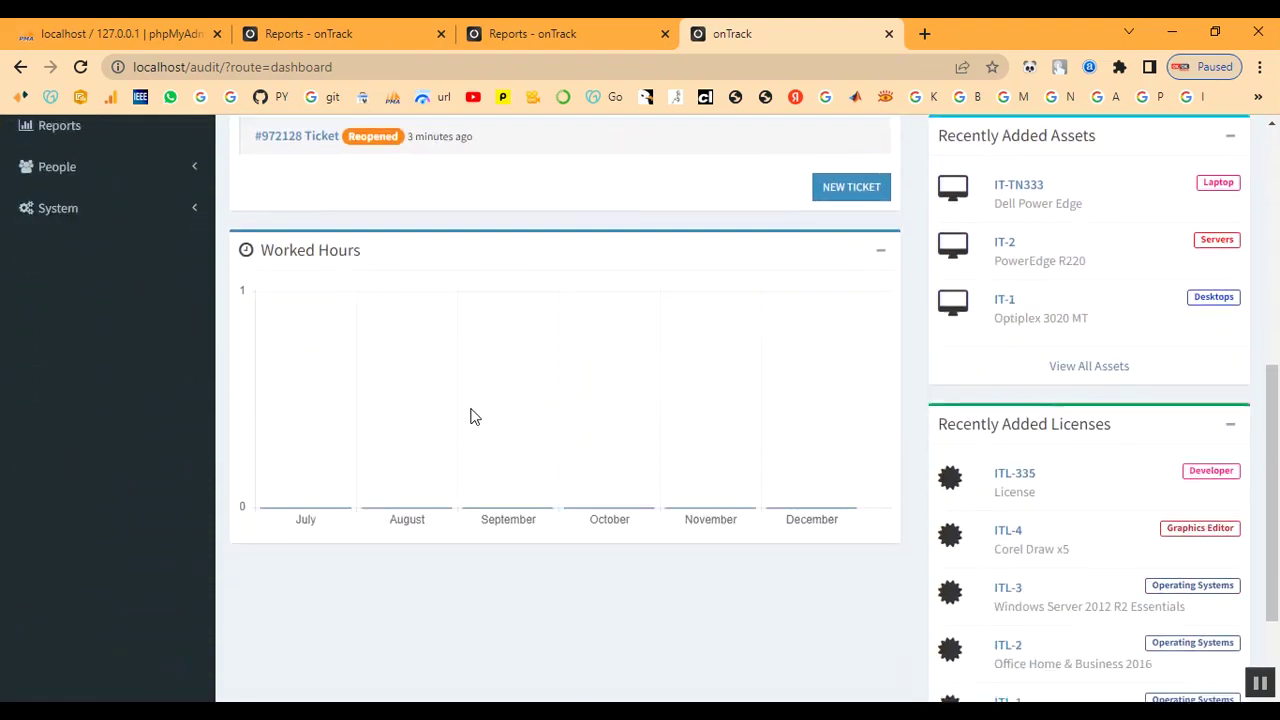
{"action": "scroll", "coordinate": [474, 416], "scroll_direction": "down", "scroll_amount": 1}
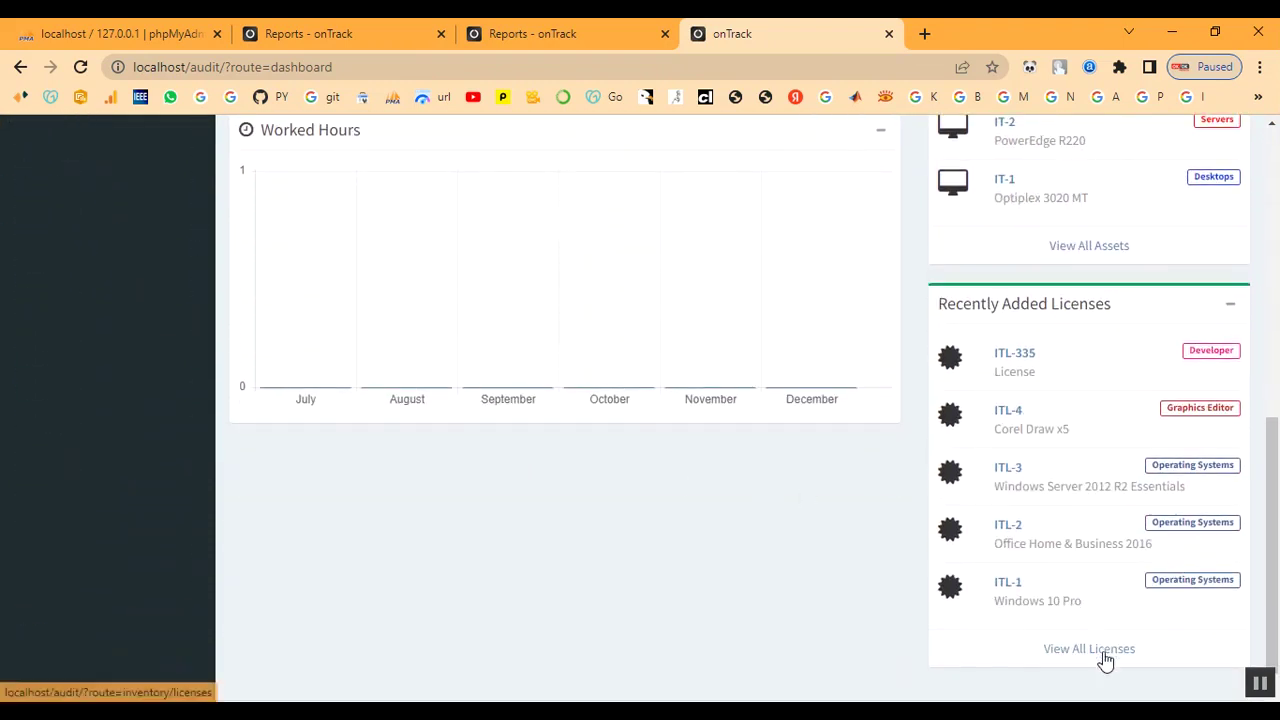
{"action": "scroll", "coordinate": [1106, 650], "scroll_direction": "up", "scroll_amount": 2}
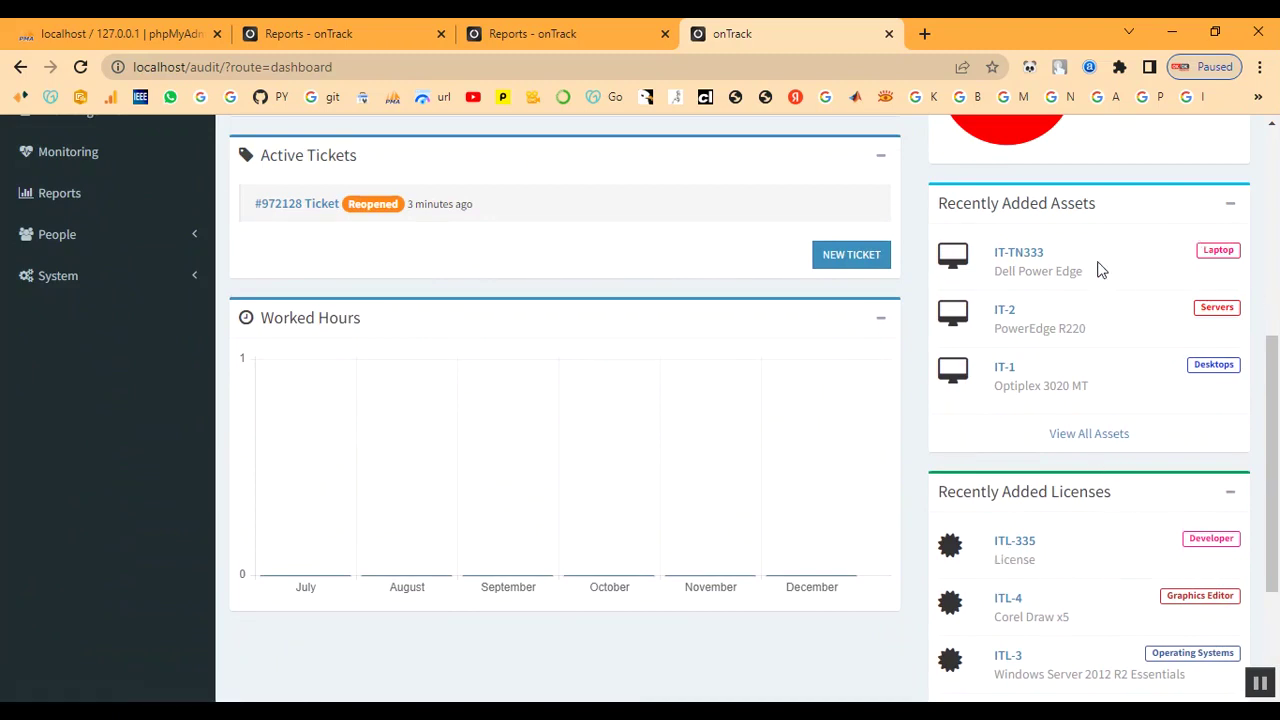
{"action": "scroll", "coordinate": [786, 418], "scroll_direction": "up", "scroll_amount": 5}
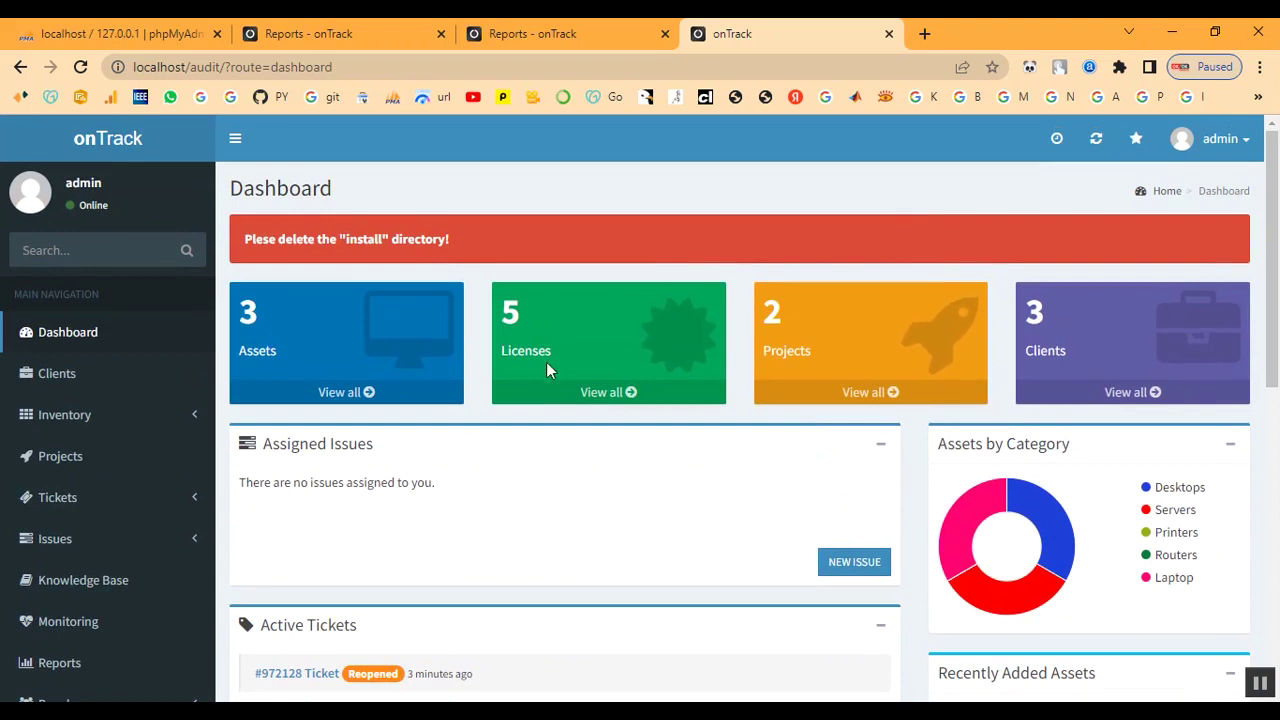
{"action": "scroll", "coordinate": [371, 429], "scroll_direction": "down", "scroll_amount": 2}
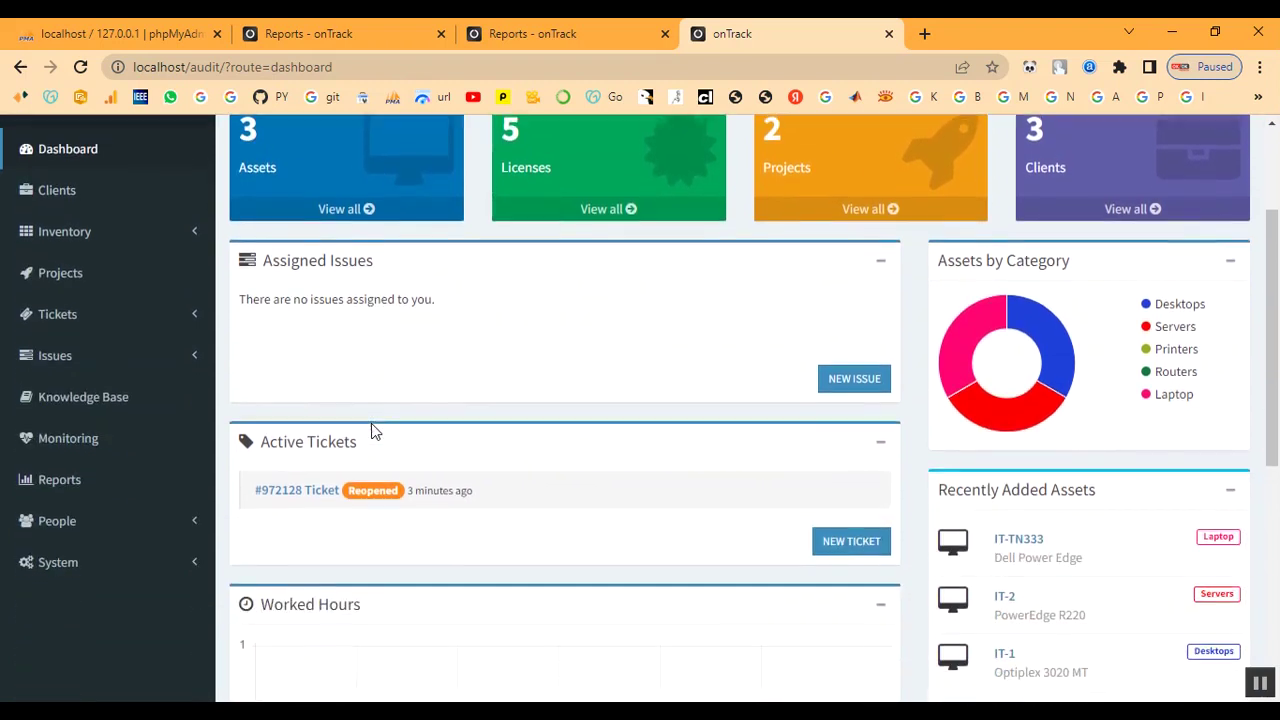
{"action": "mouse_move", "coordinate": [862, 494]}
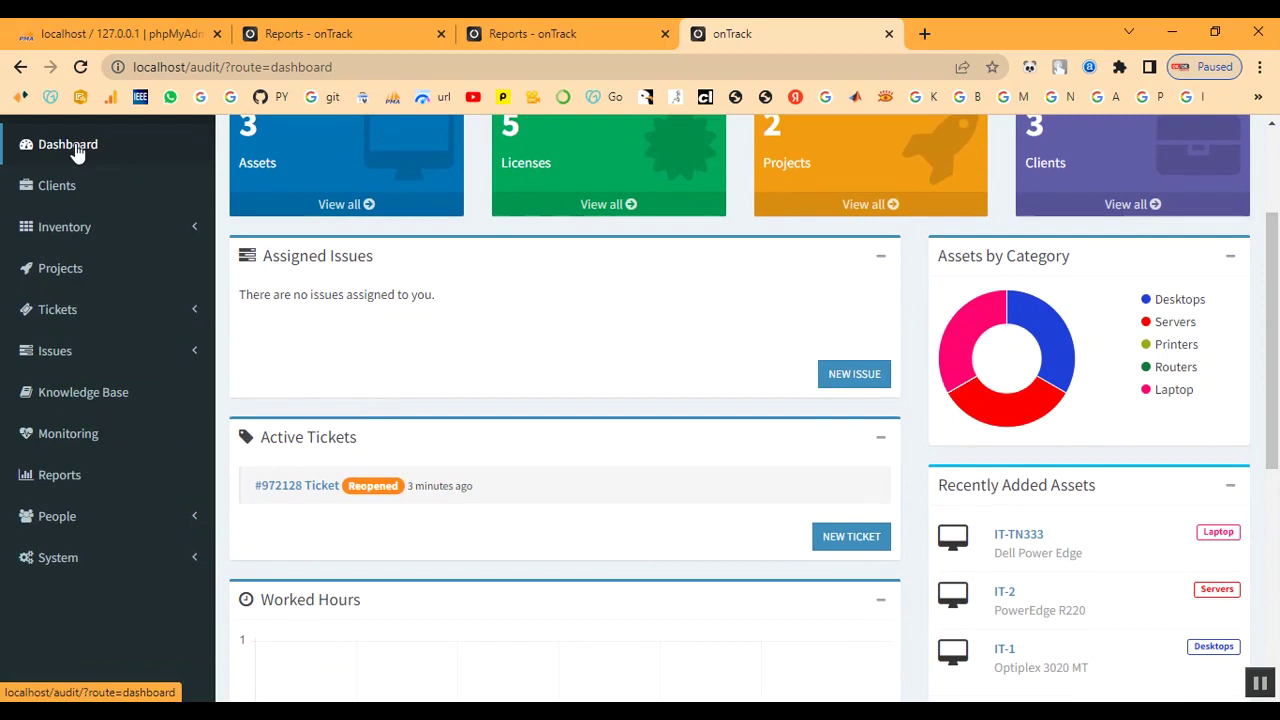
{"action": "scroll", "coordinate": [789, 665], "scroll_direction": "down", "scroll_amount": 5}
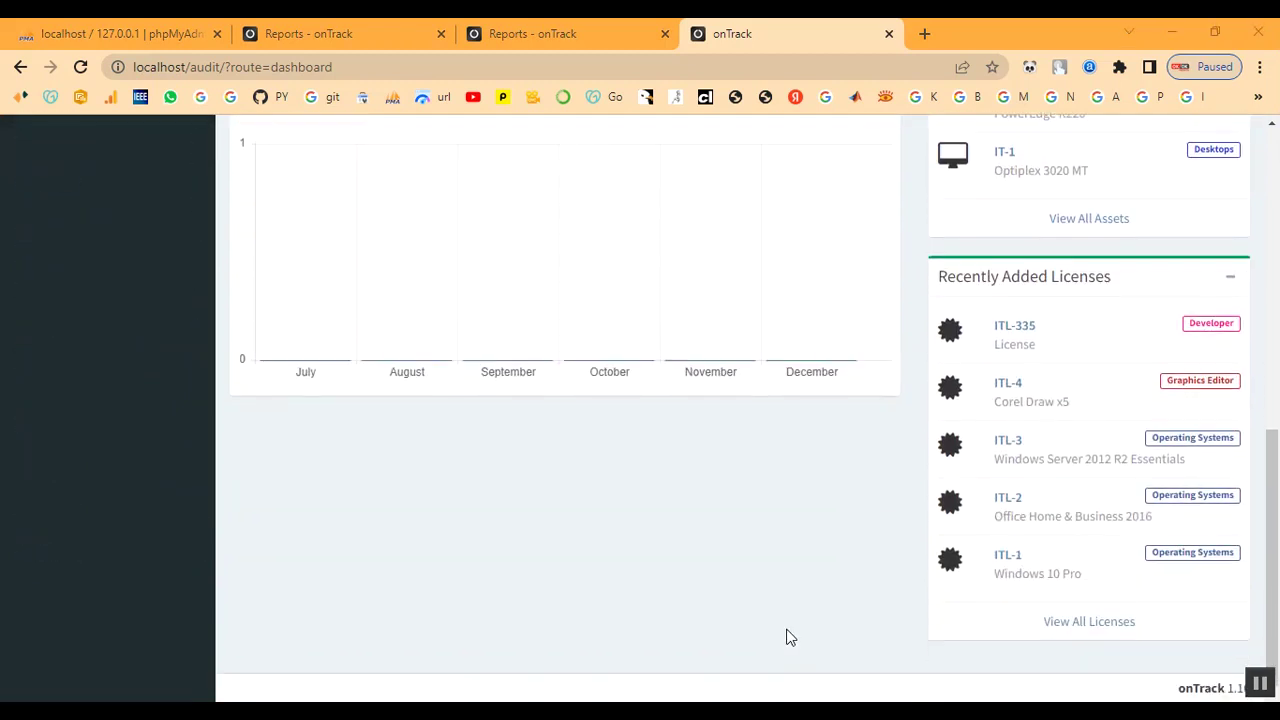
{"action": "scroll", "coordinate": [789, 638], "scroll_direction": "up", "scroll_amount": 3}
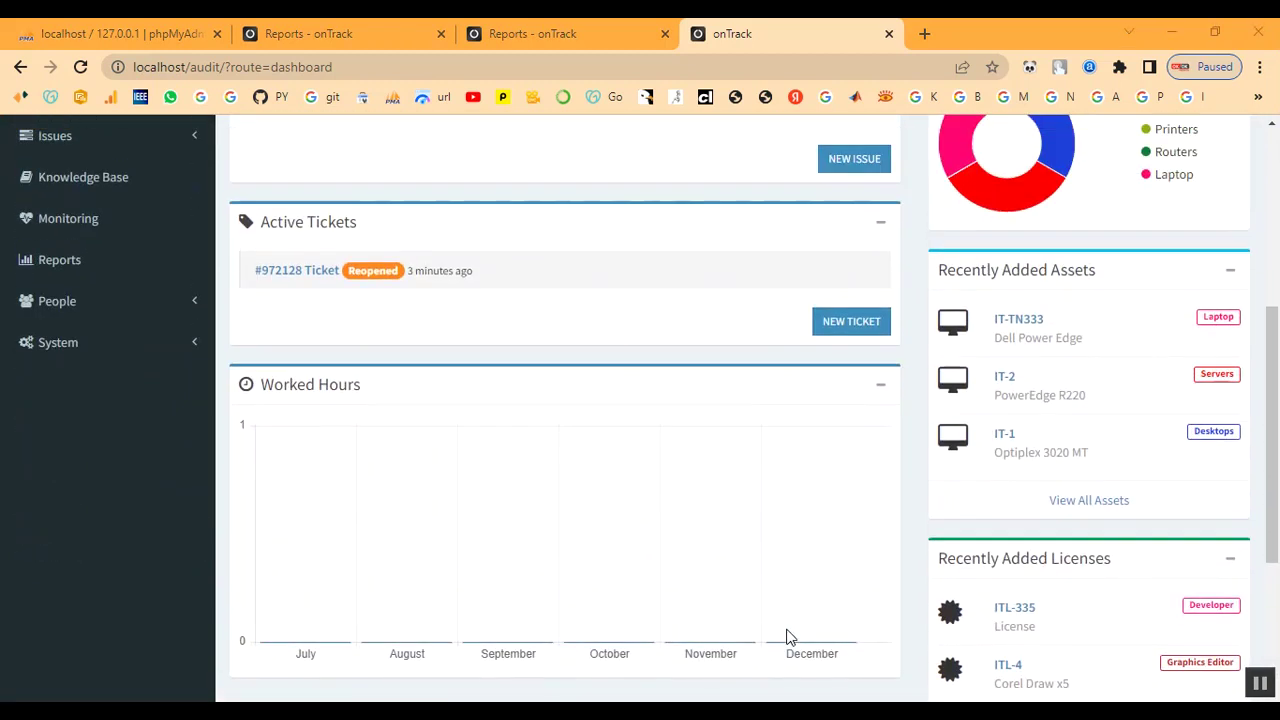